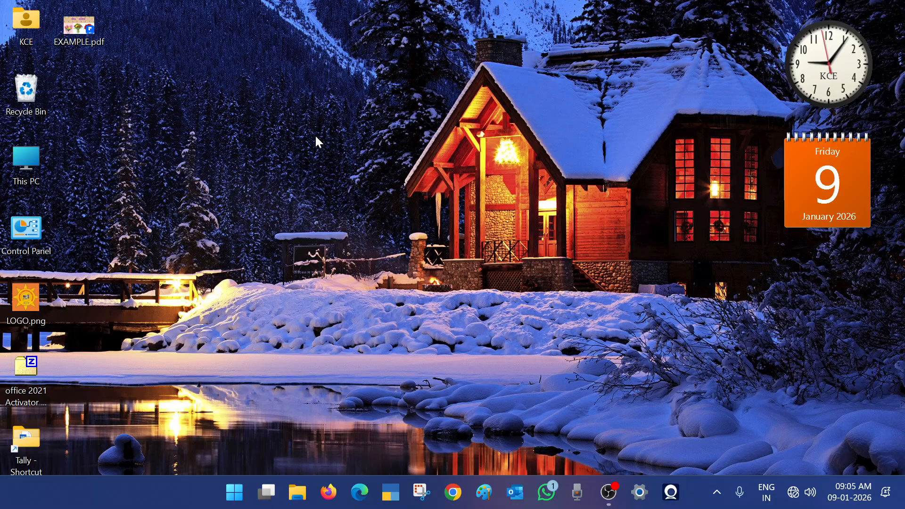
- Launch Microsoft Access by searching 'access' from the Start menu
{"action": "left_click", "coordinate": [229, 489]}
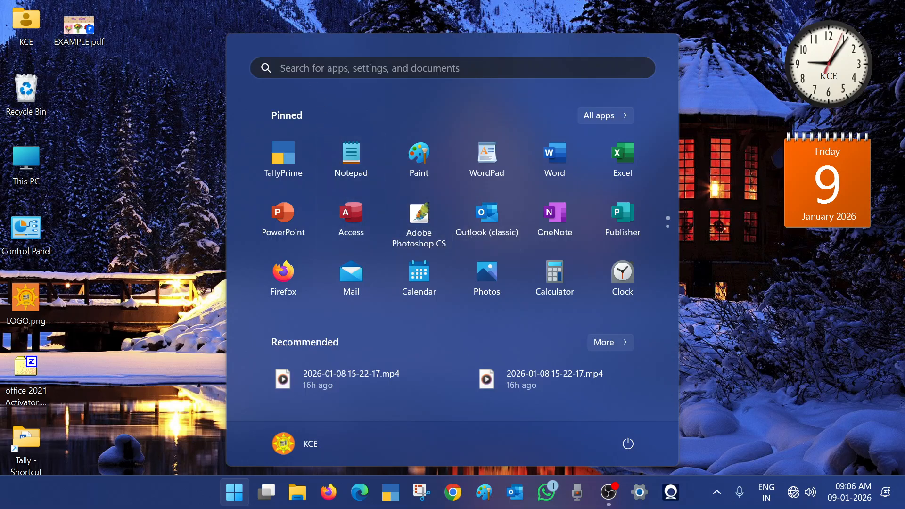
{"action": "left_click", "coordinate": [305, 67]}
{"action": "type", "text": "access"}
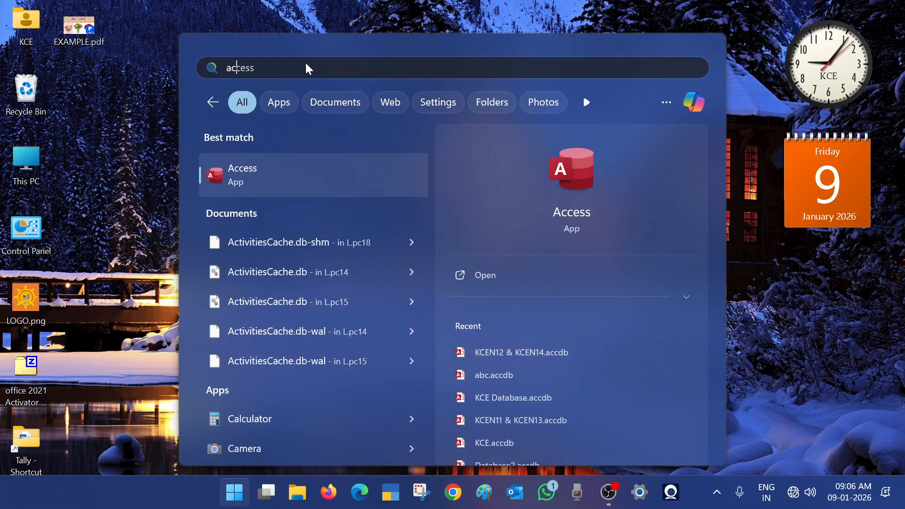
{"action": "key", "text": "Return"}
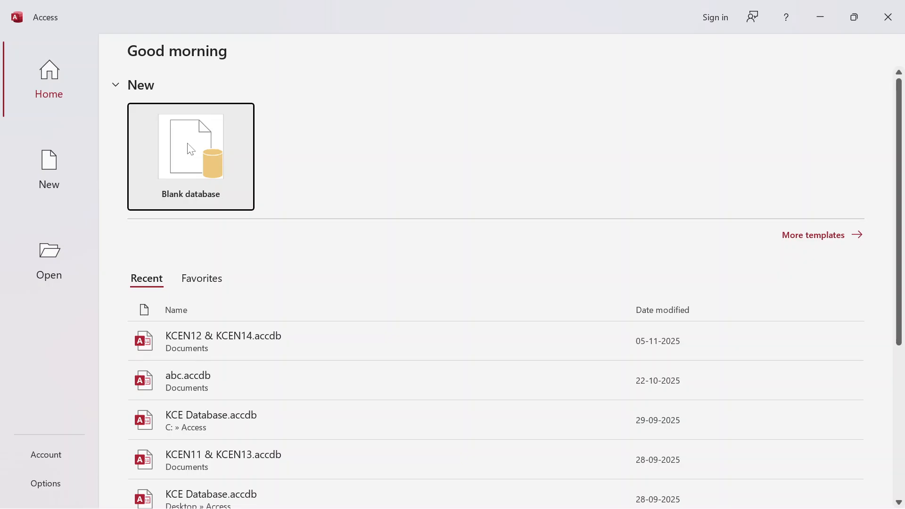
- Check the Office account page, then return to the Access Home screen
{"action": "left_click", "coordinate": [49, 456]}
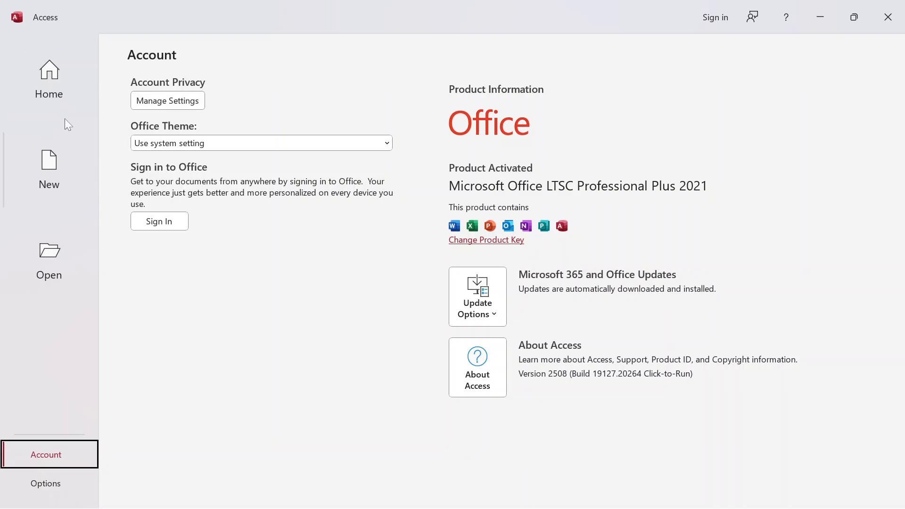
{"action": "left_click", "coordinate": [42, 94]}
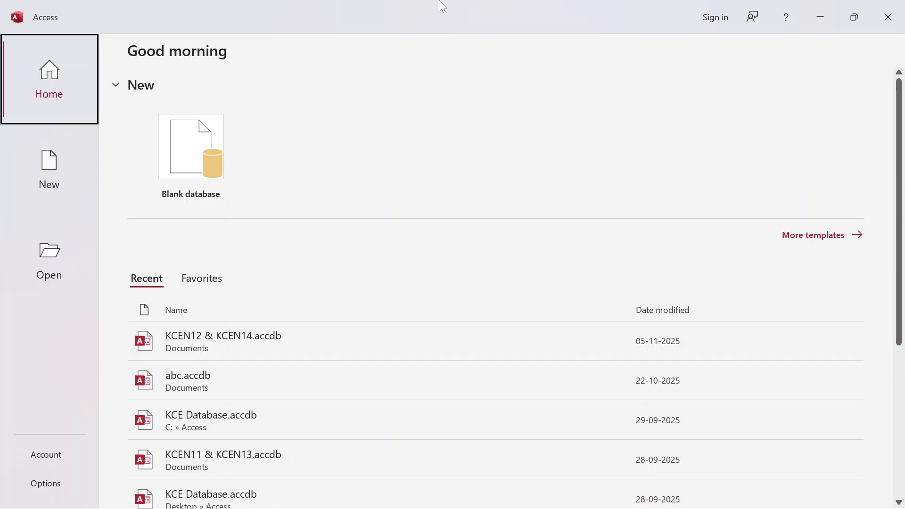
- Close Access and restart it with the msaccess Run command
{"action": "left_click", "coordinate": [901, 19]}
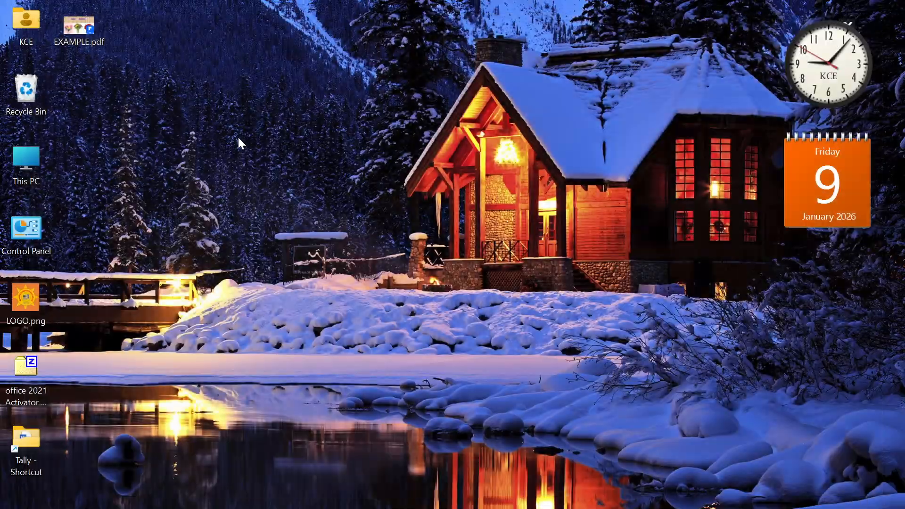
{"action": "key", "text": "super+r"}
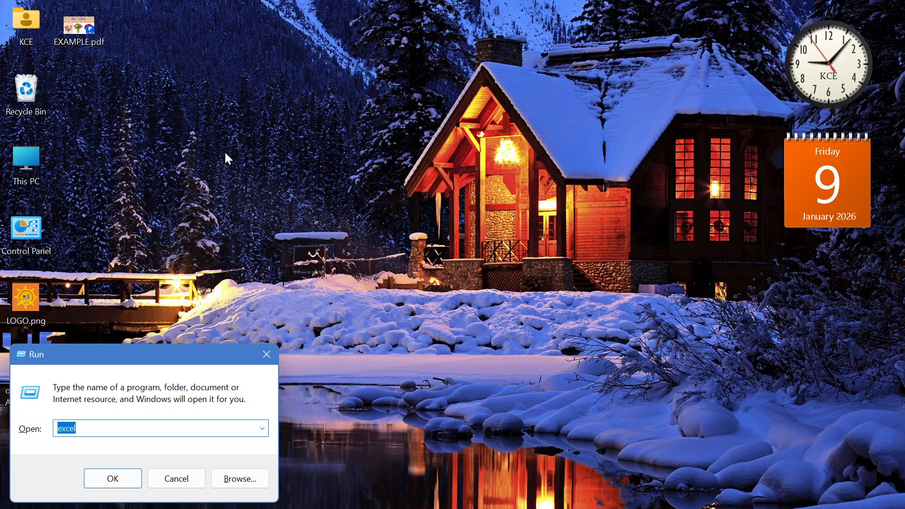
{"action": "type", "text": "msa"}
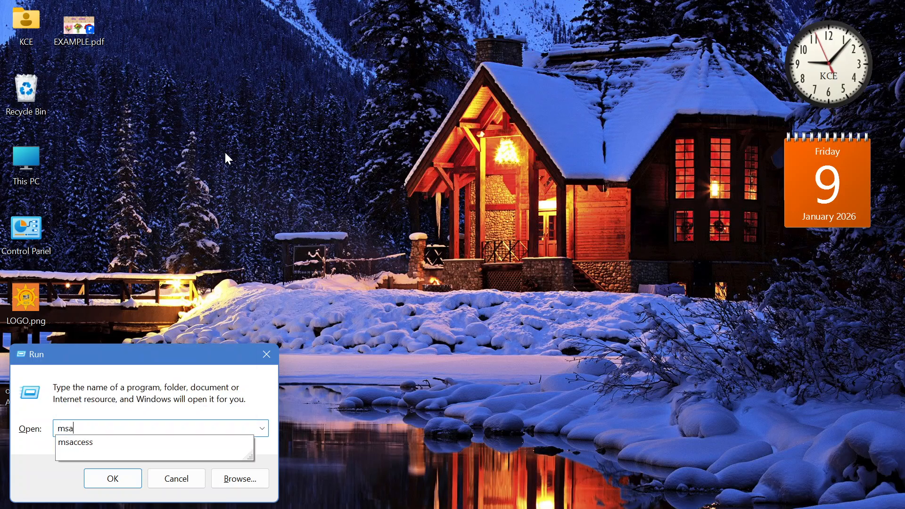
{"action": "type", "text": "ccess"}
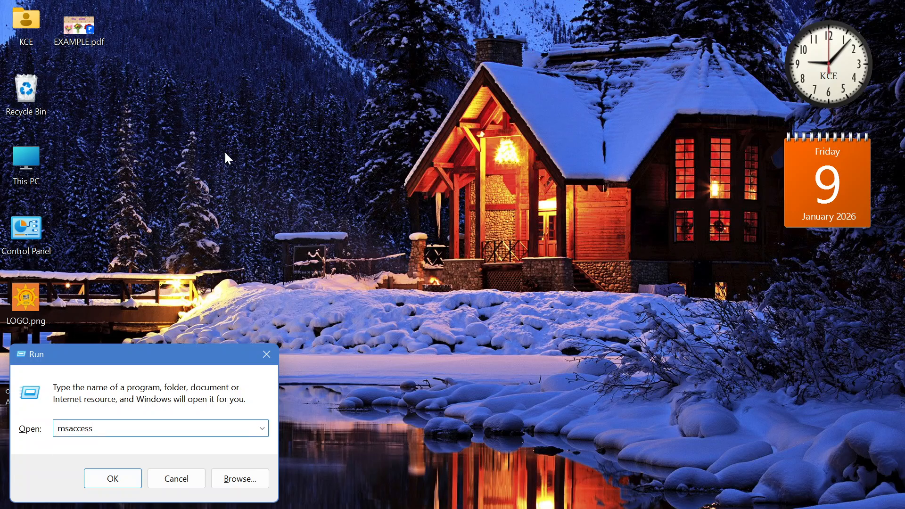
{"action": "key", "text": "Return"}
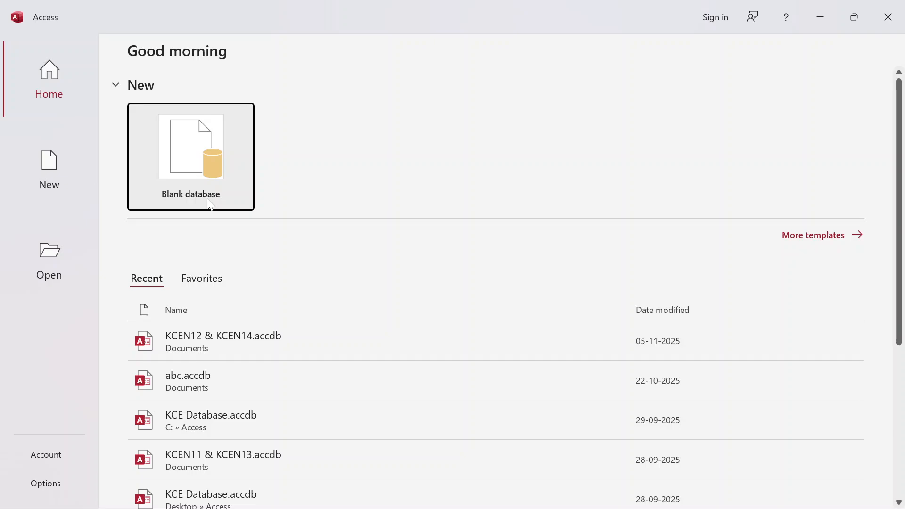
- Create a blank database named KCEN15 in the Documents folder
{"action": "left_click", "coordinate": [195, 151]}
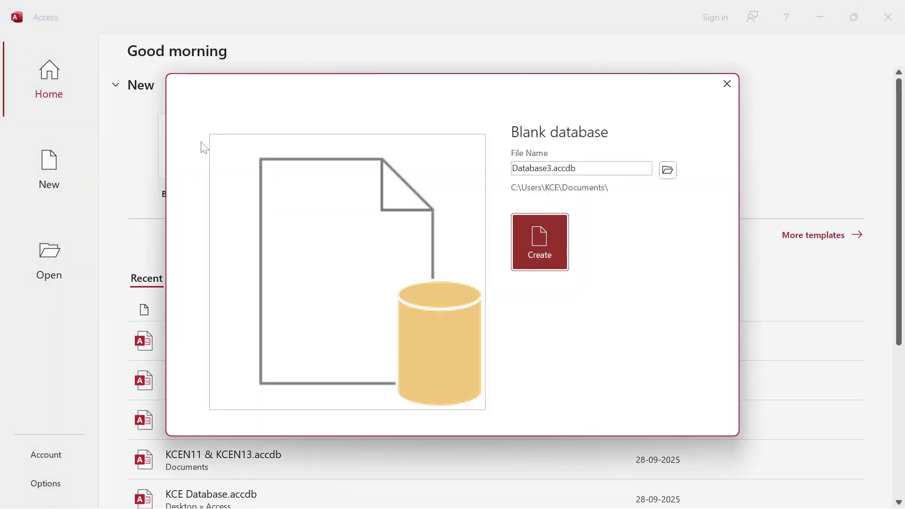
{"action": "left_click_drag", "start_coordinate": [508, 92], "coordinate": [453, 74]}
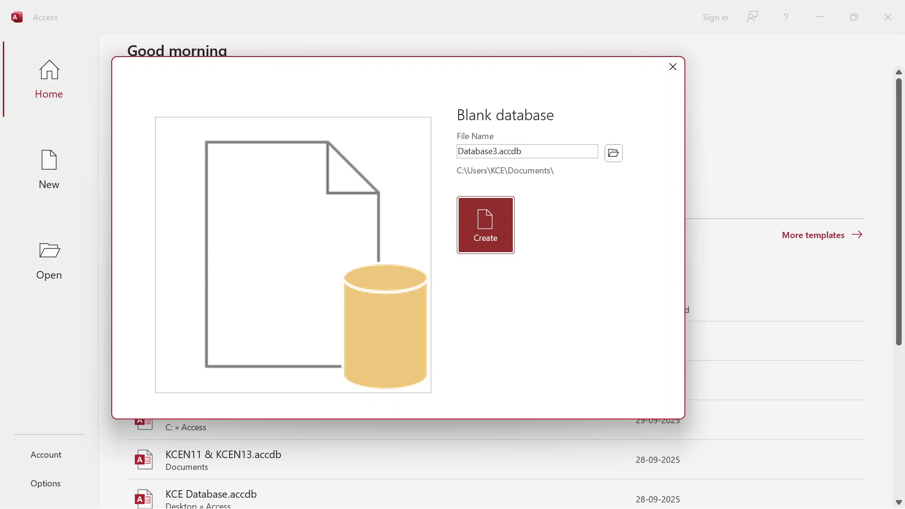
{"action": "key", "text": "Tab"}
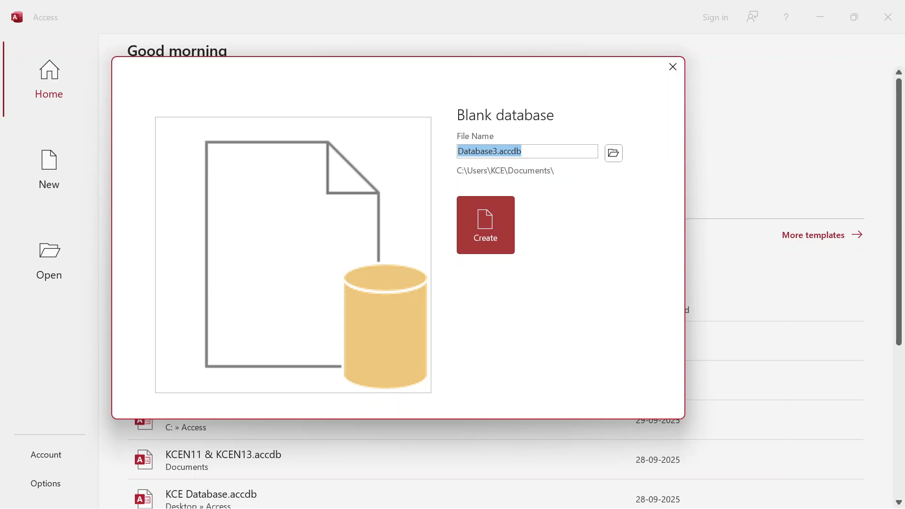
{"action": "type", "text": "KXW"}
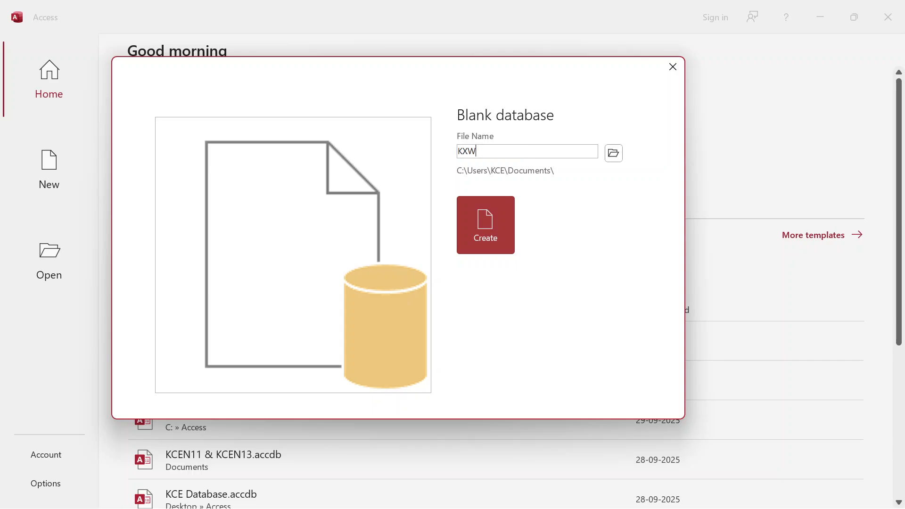
{"action": "key", "text": "BackSpace"}
{"action": "key", "text": "BackSpace"}
{"action": "type", "text": "CEN15"}
{"action": "left_click", "coordinate": [488, 239]}
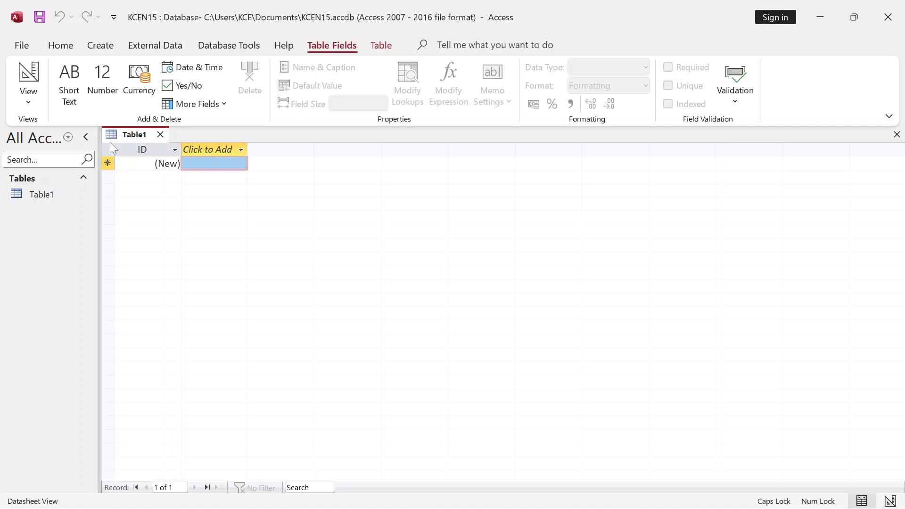
- Close Table1 without saving and bring up the Create ribbon
{"action": "left_click", "coordinate": [163, 135]}
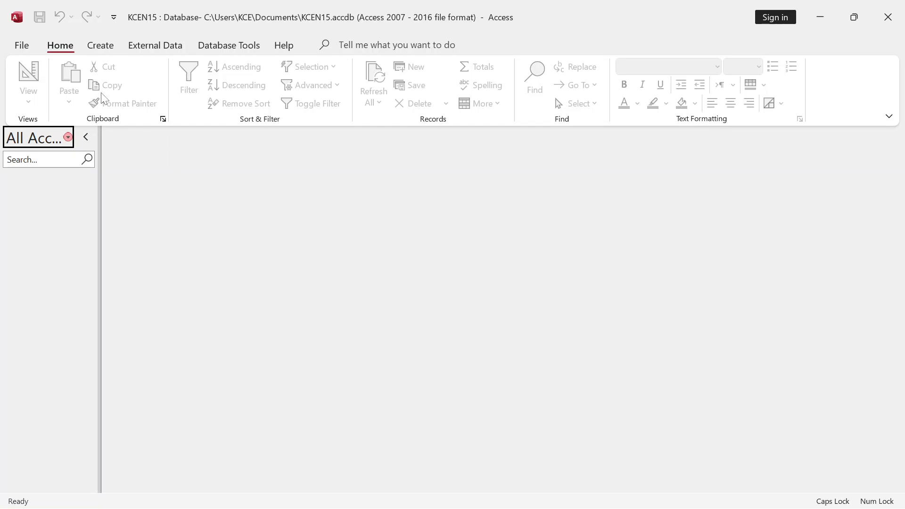
{"action": "left_click", "coordinate": [108, 47]}
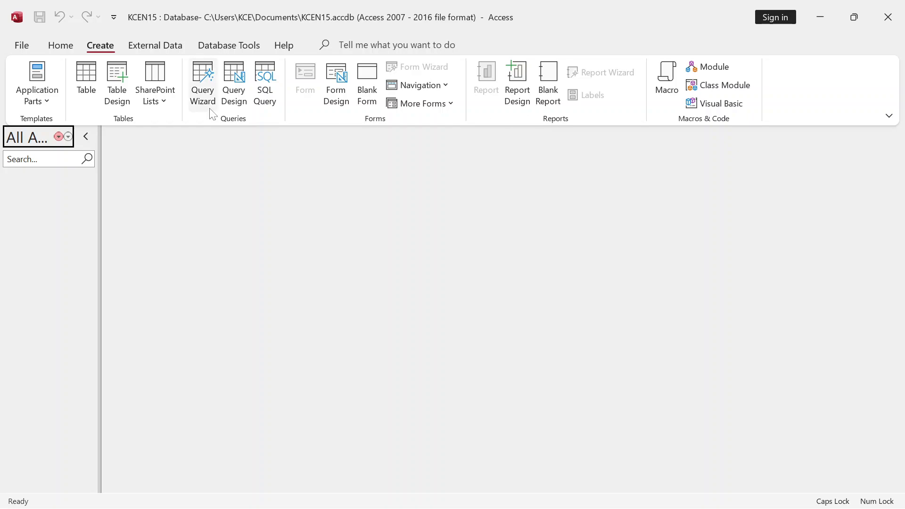
- Start a new table in Design View and enter 'S.N' as the first field name
{"action": "left_click", "coordinate": [124, 80]}
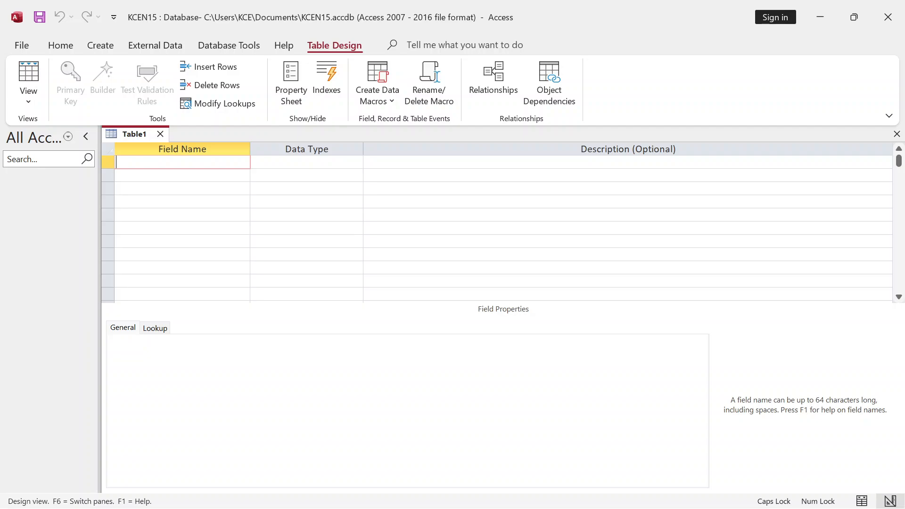
{"action": "type", "text": "S.N."}
- Dismiss the naming error and rename the first field to SN, keeping Short Text
{"action": "left_click", "coordinate": [305, 163]}
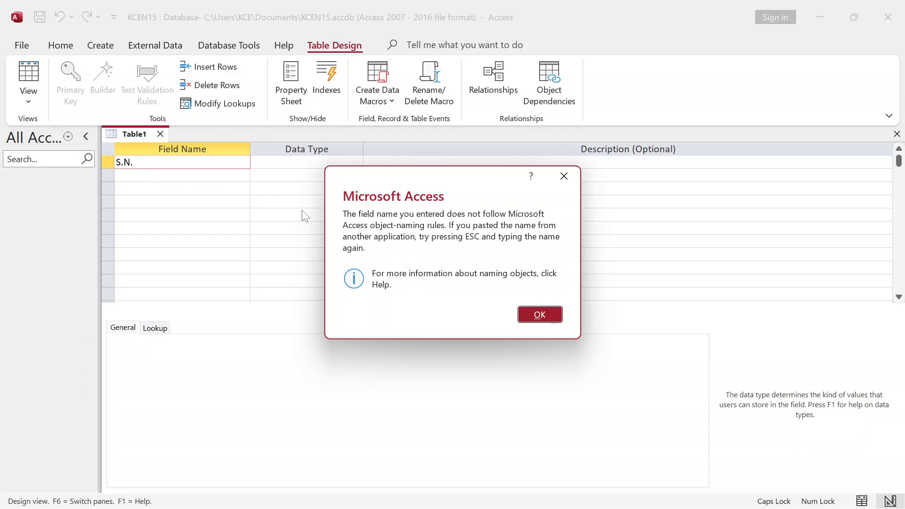
{"action": "left_click", "coordinate": [539, 315]}
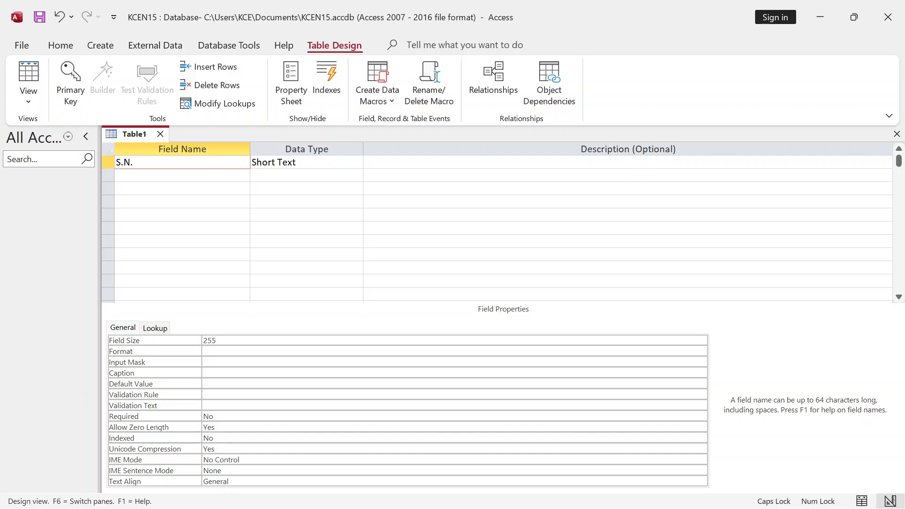
{"action": "key", "text": "BackSpace"}
{"action": "type", "text": "N"}
{"action": "key", "text": "BackSpace"}
{"action": "type", "text": "A"}
{"action": "key", "text": "BackSpace"}
{"action": "type", "text": "_N_"}
{"action": "key", "text": "BackSpace"}
{"action": "key", "text": "BackSpace"}
{"action": "key", "text": "BackSpace"}
{"action": "key", "text": "BackSpace"}
{"action": "type", "text": "SN"}
{"action": "left_click", "coordinate": [277, 162]}
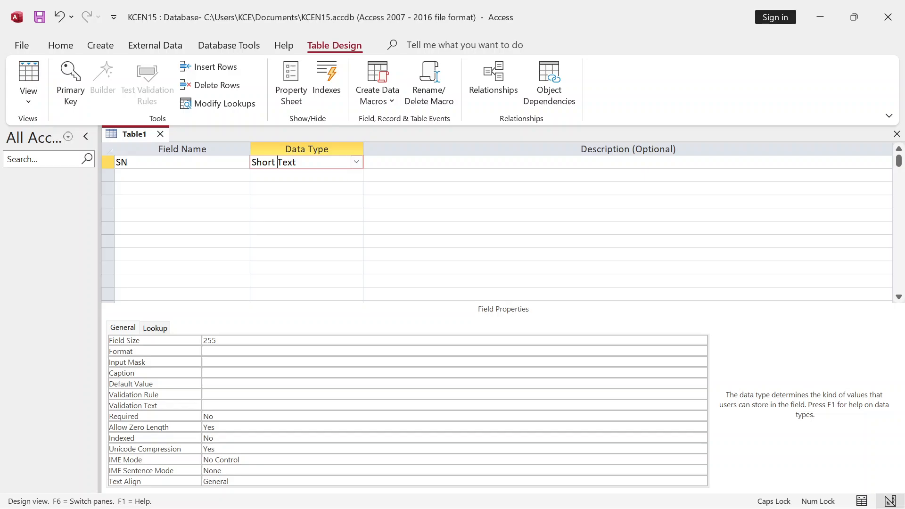
- Change the SN field's data type to Number (Long Integer)
{"action": "left_click", "coordinate": [359, 166]}
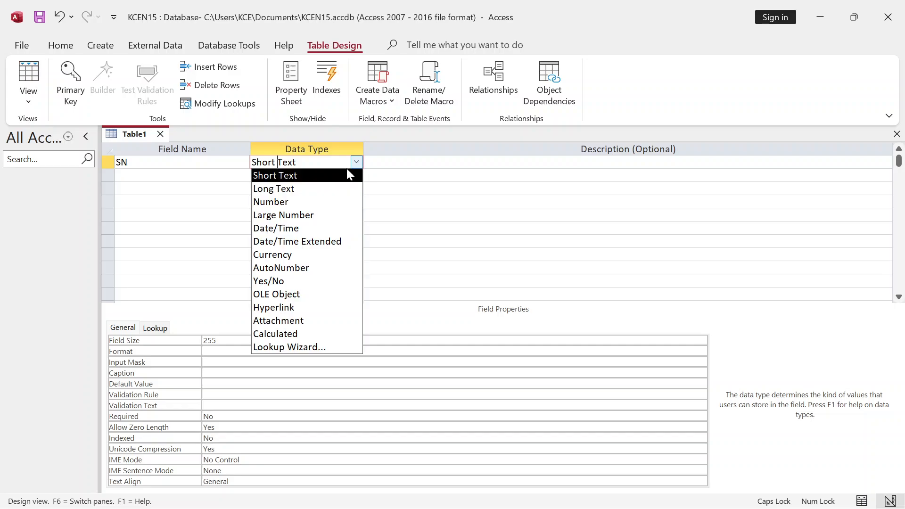
{"action": "key", "text": "Down"}
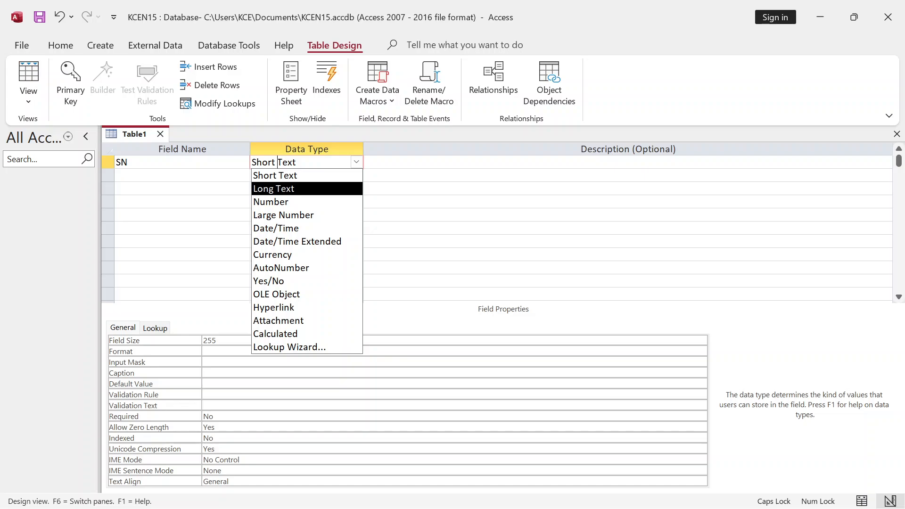
{"action": "left_click", "coordinate": [276, 203]}
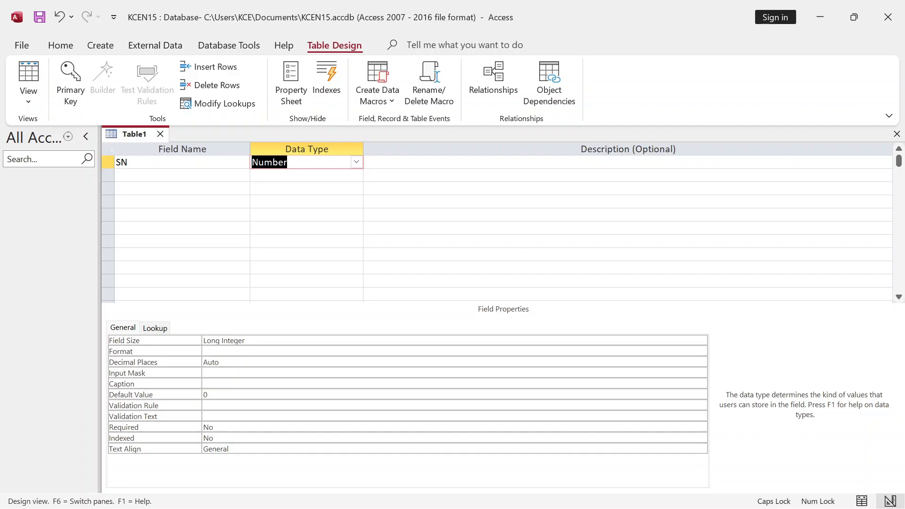
{"action": "key", "text": "Tab"}
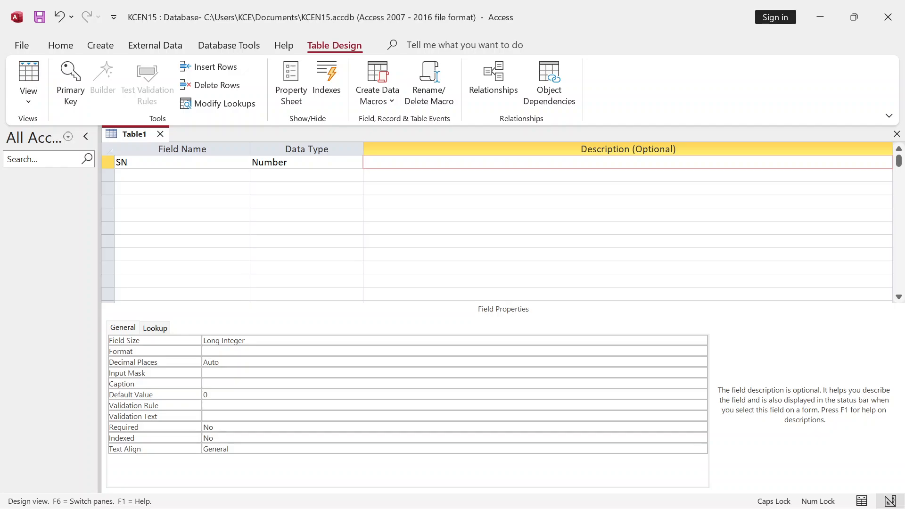
- Add a second field, NAME OF STUDENTS, as Short Text
{"action": "key", "text": "Tab"}
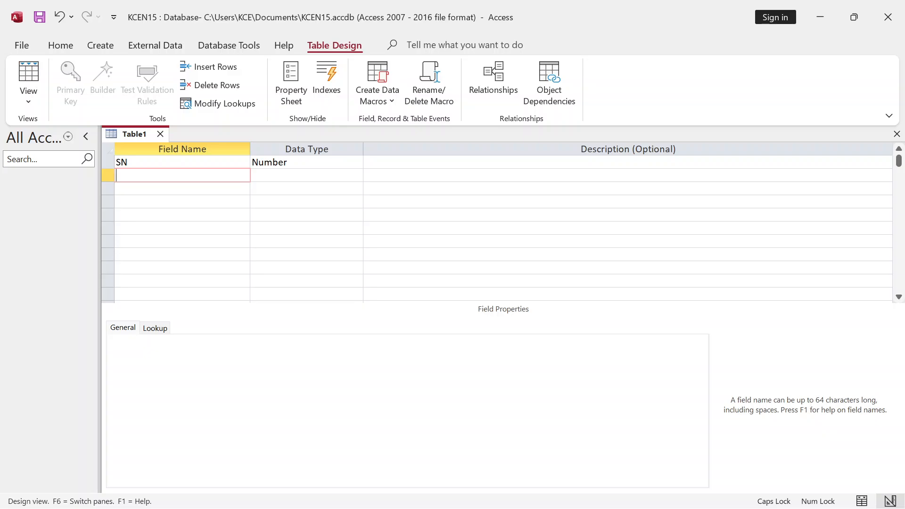
{"action": "type", "text": "NAME OF STUDENTS"}
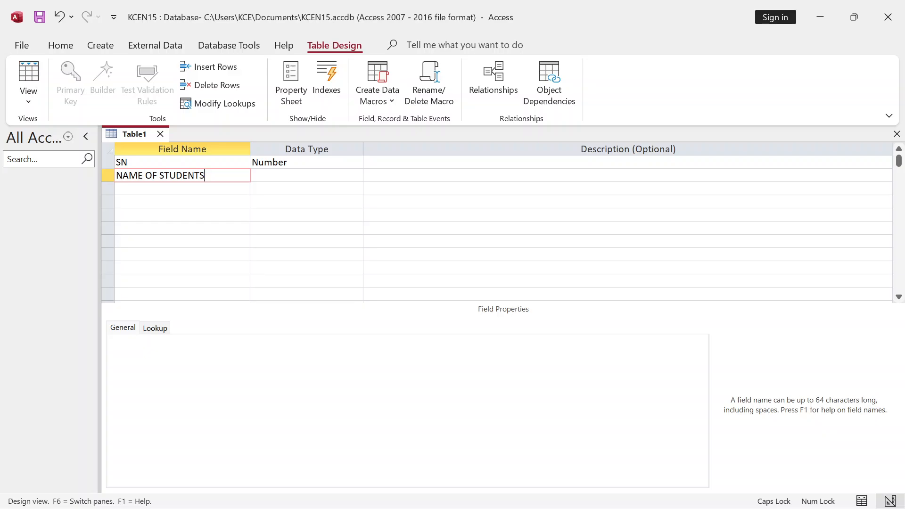
{"action": "key", "text": "Tab"}
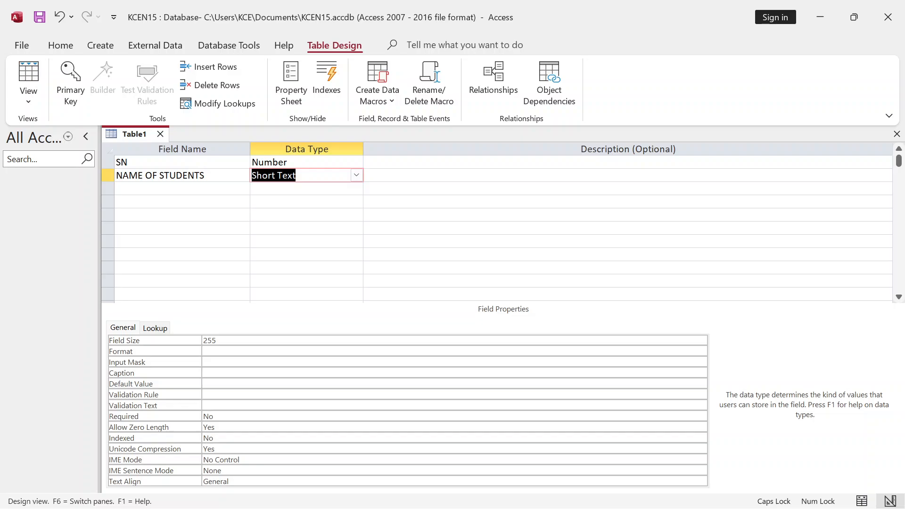
- Change the NAME OF STUDENTS field's data type to Long Text
{"action": "left_click", "coordinate": [358, 179]}
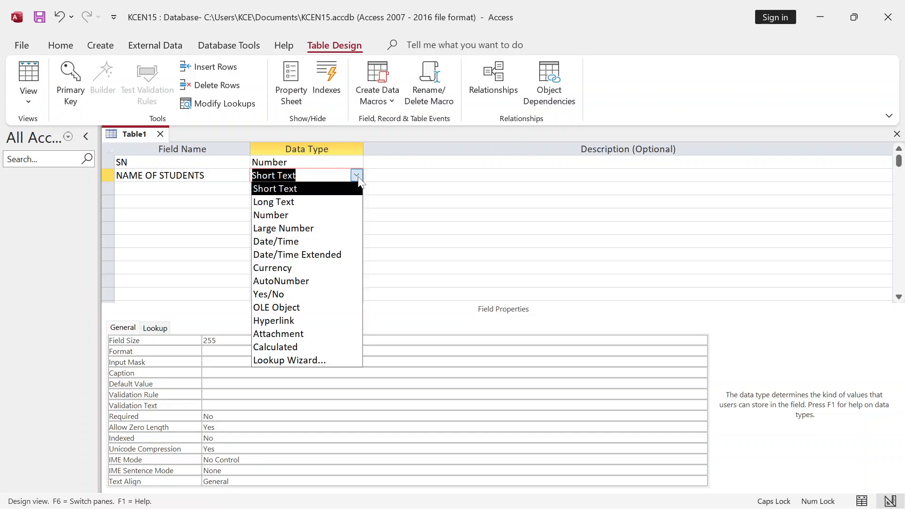
{"action": "left_click", "coordinate": [267, 203]}
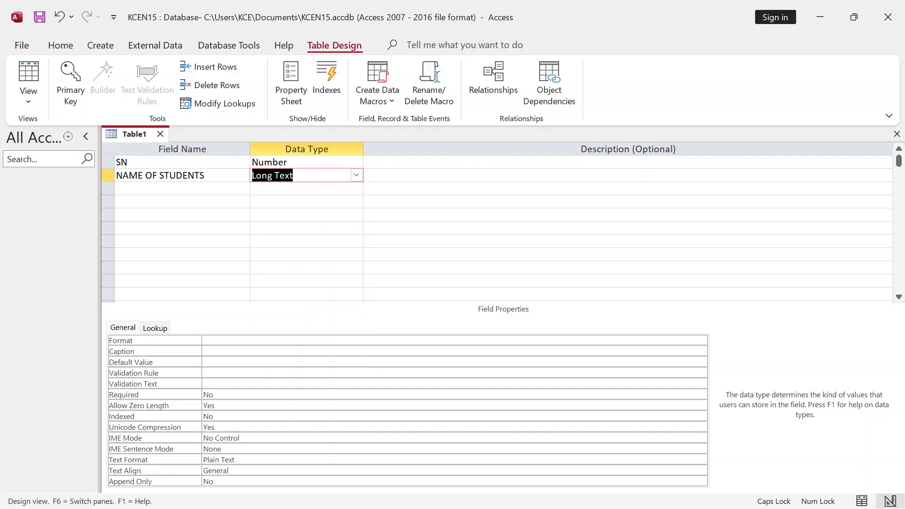
{"action": "key", "text": "Tab"}
{"action": "key", "text": "Tab"}
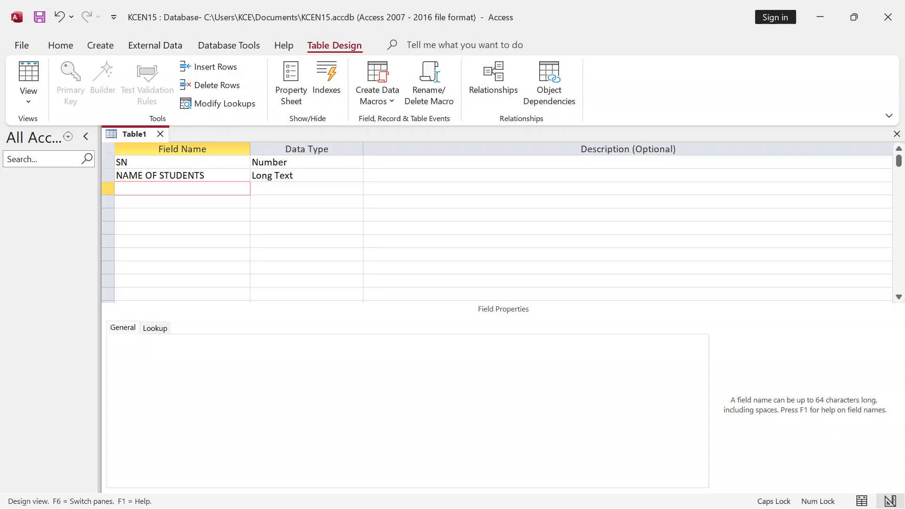
- Add a third field named LOCATION
{"action": "key", "text": "Tab"}
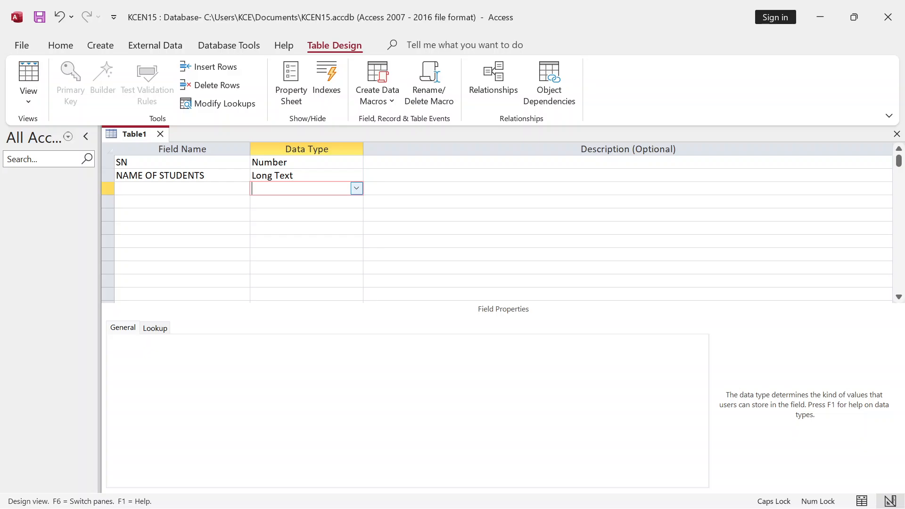
{"action": "left_click", "coordinate": [183, 188]}
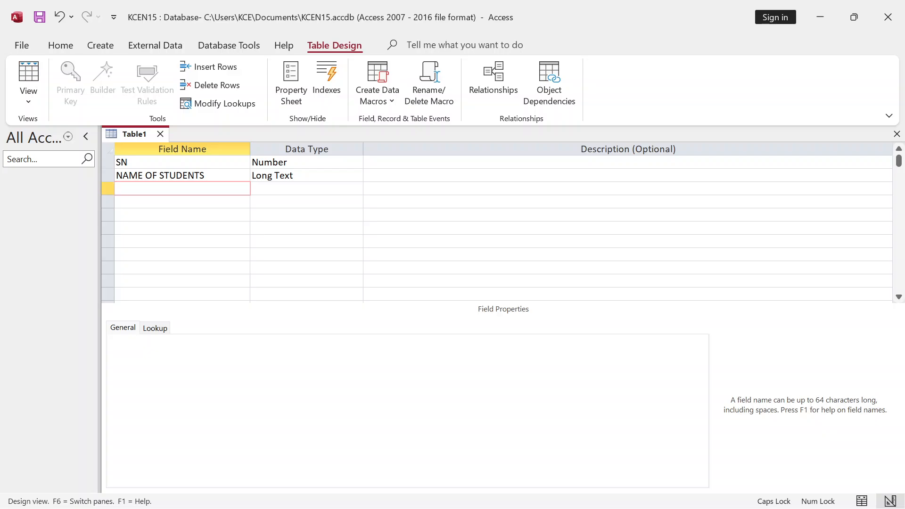
{"action": "type", "text": "LOCATION"}
- Keep LOCATION's data type as Short Text and advance to the next empty field row
{"action": "key", "text": "Tab"}
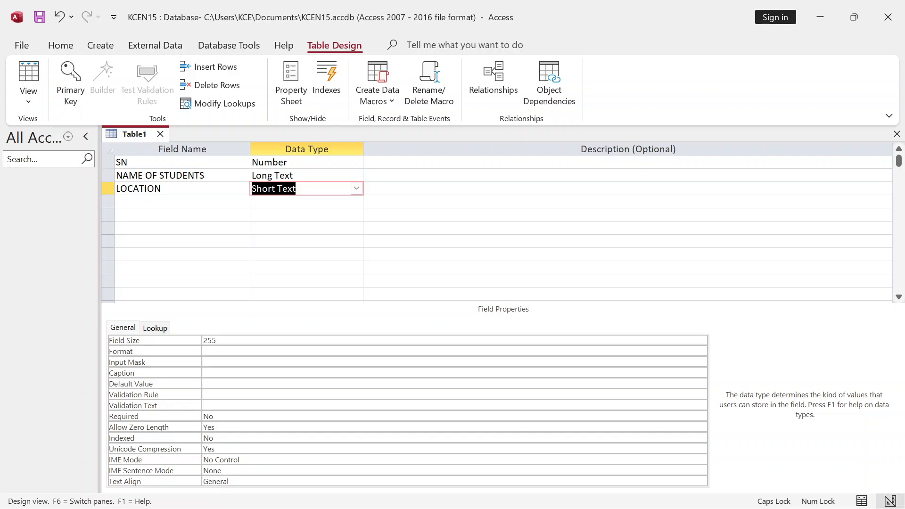
{"action": "left_click", "coordinate": [360, 189]}
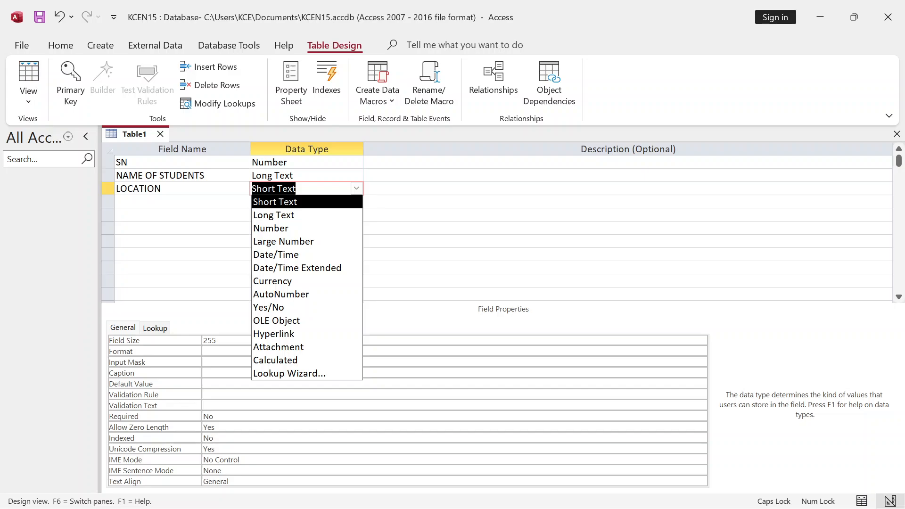
{"action": "key", "text": "Return"}
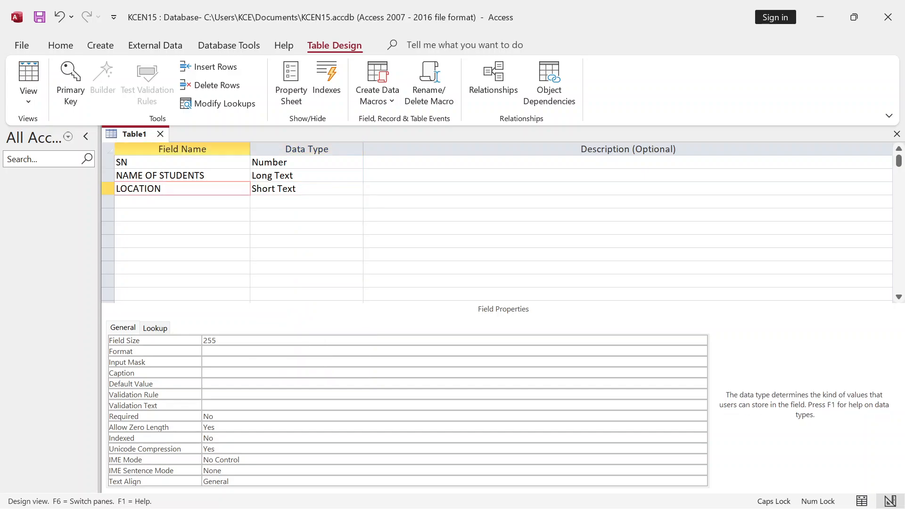
{"action": "key", "text": "Return"}
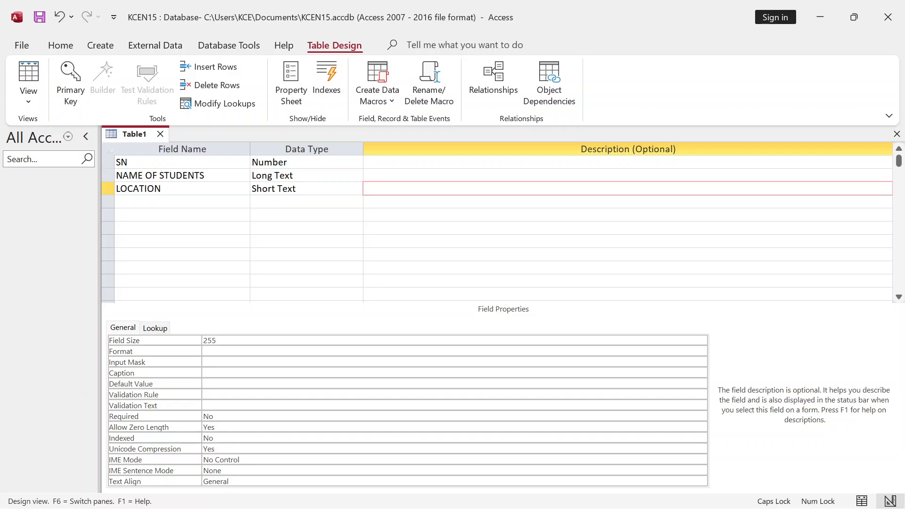
{"action": "key", "text": "Return"}
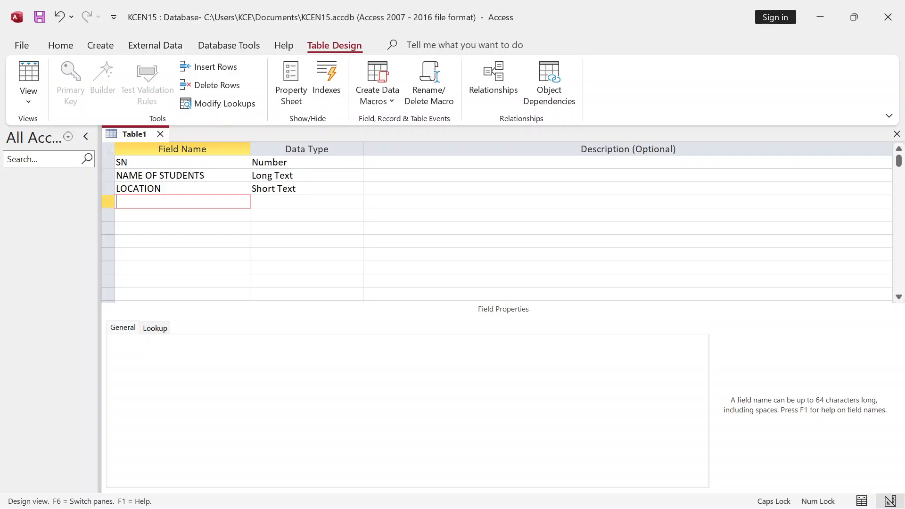
- Name the fourth field DATE OF BIRTH, set it to Date/Time, and go to the next row
{"action": "type", "text": "DATE OF BIRTH"}
{"action": "key", "text": "Tab"}
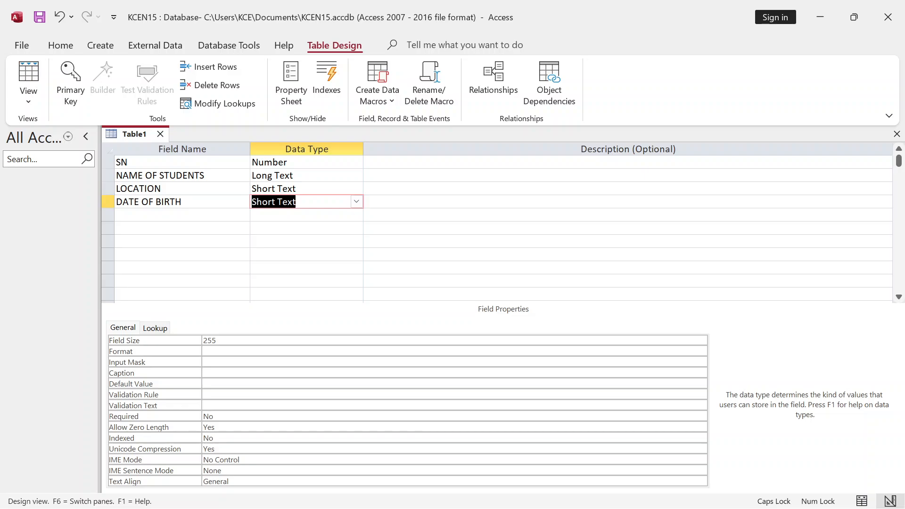
{"action": "left_click", "coordinate": [356, 202]}
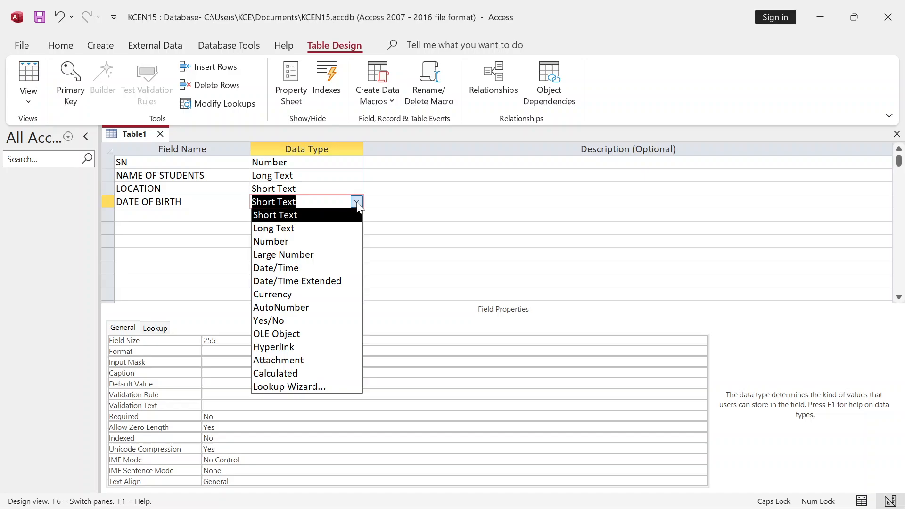
{"action": "left_click", "coordinate": [272, 268]}
{"action": "left_click", "coordinate": [306, 201]}
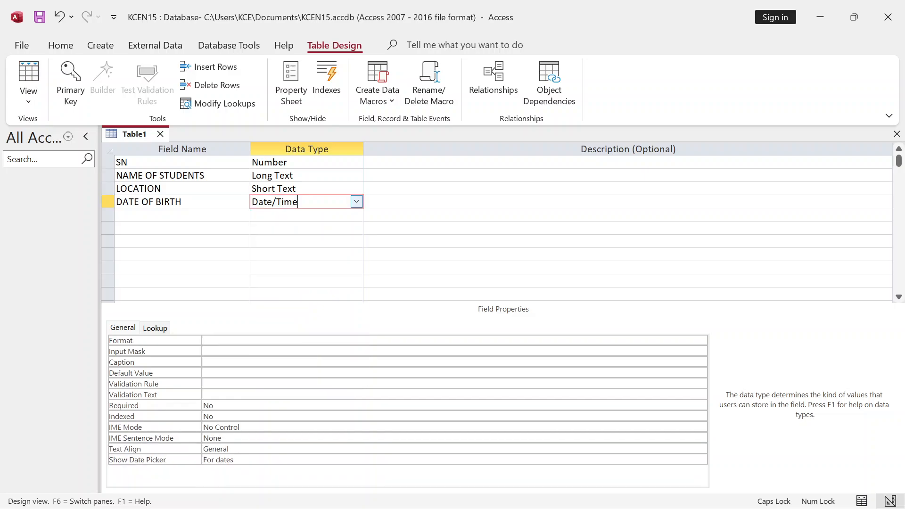
{"action": "left_click", "coordinate": [627, 202]}
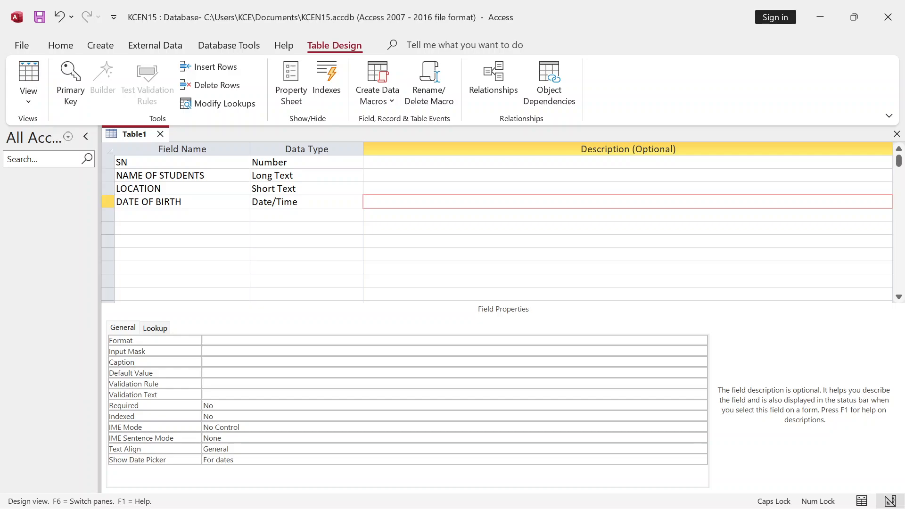
{"action": "key", "text": "Tab"}
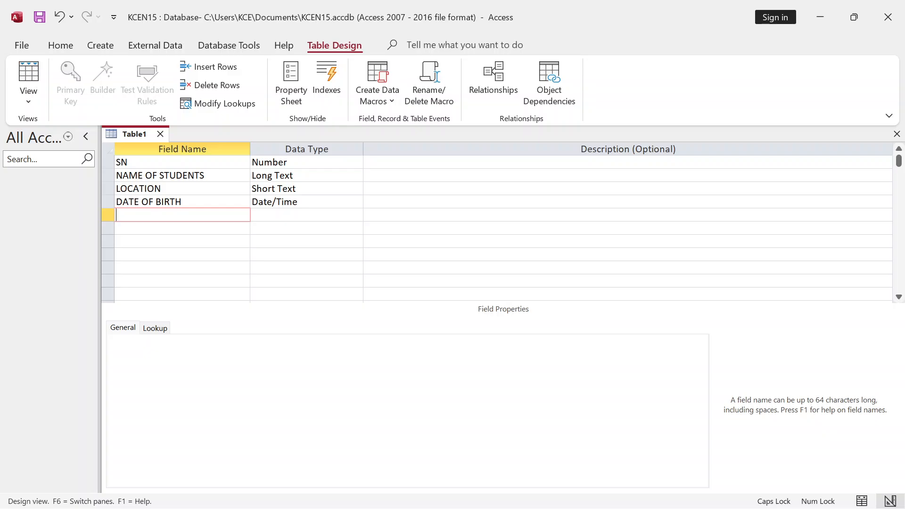
- Name the fifth field PHOTO and give it the Attachment data type
{"action": "type", "text": "PHOTO"}
{"action": "key", "text": "Tab"}
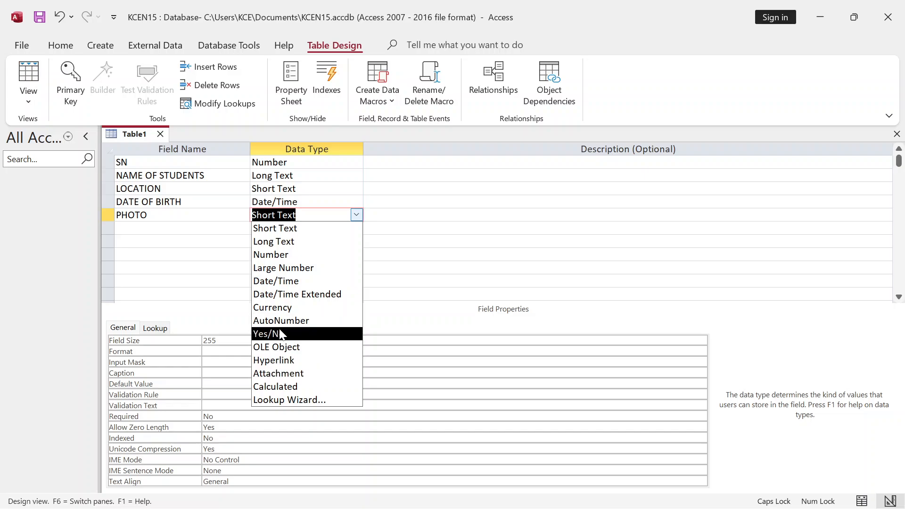
{"action": "left_click", "coordinate": [292, 374]}
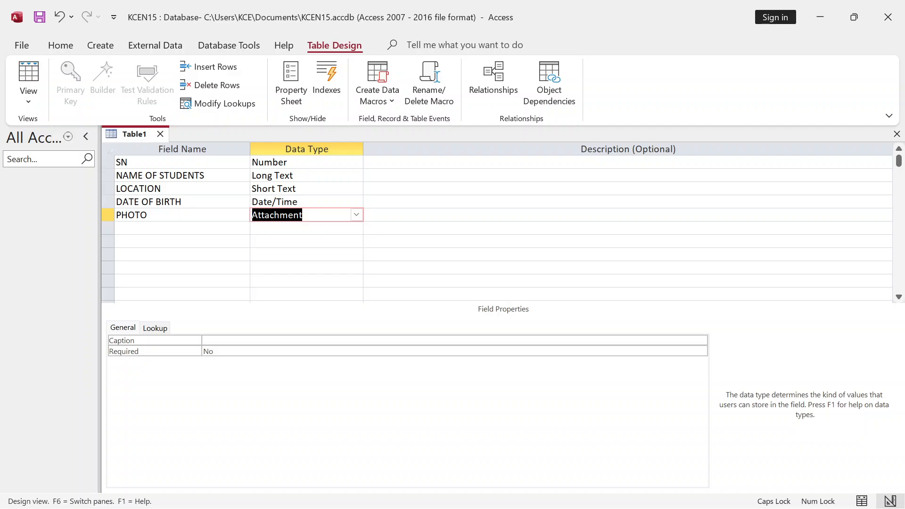
{"action": "left_click", "coordinate": [356, 216]}
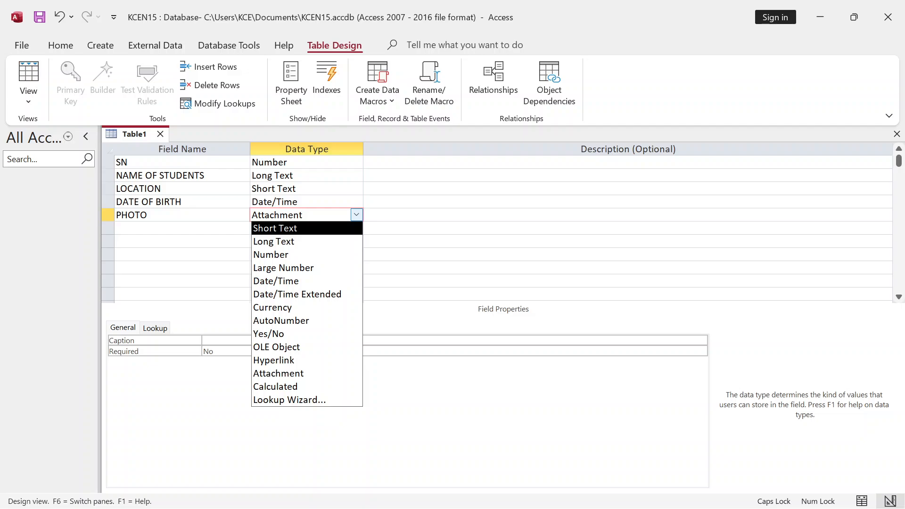
{"action": "left_click", "coordinate": [405, 215]}
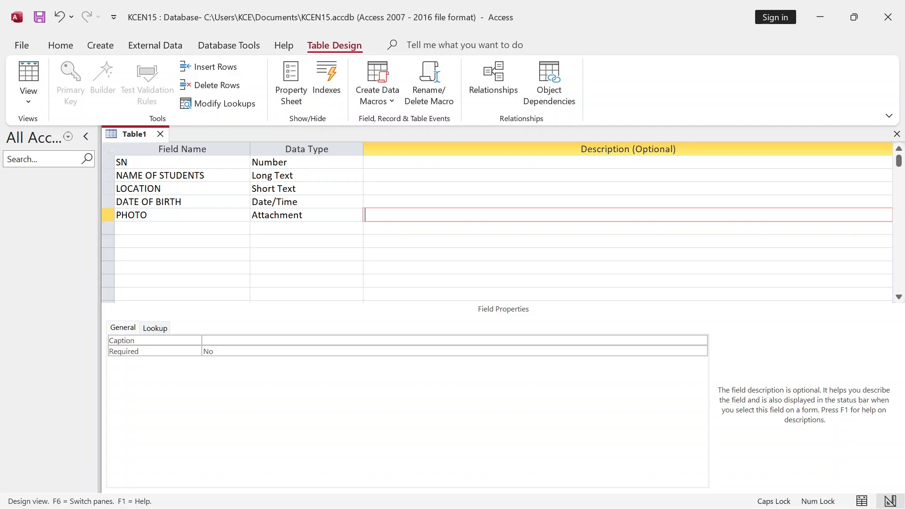
{"action": "left_click", "coordinate": [181, 228]}
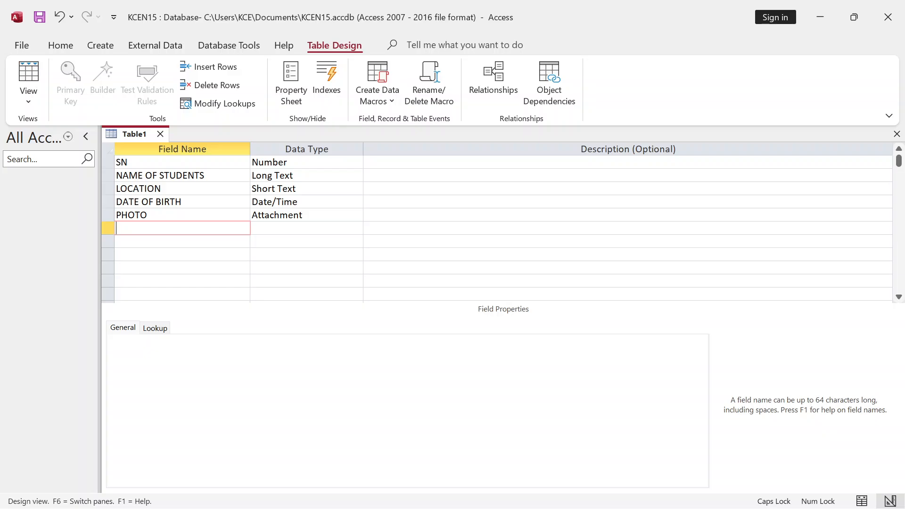
- Name the sixth field ADHAR and set its data type to OLE Object
{"action": "type", "text": "ADHAR"}
{"action": "key", "text": "Tab"}
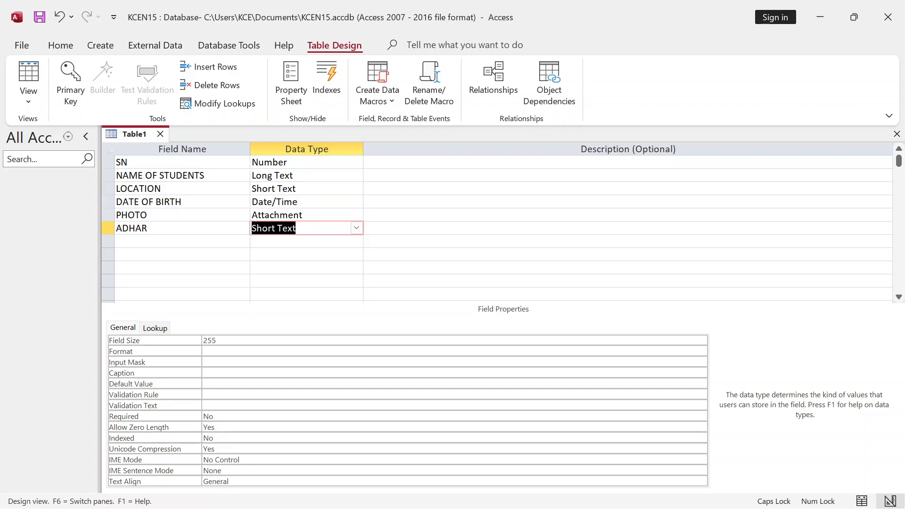
{"action": "left_click", "coordinate": [356, 228]}
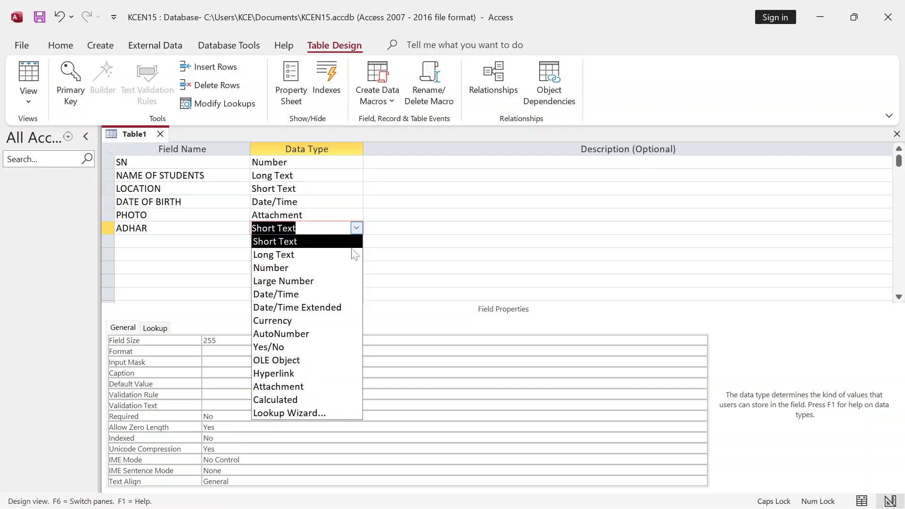
{"action": "left_click", "coordinate": [278, 360]}
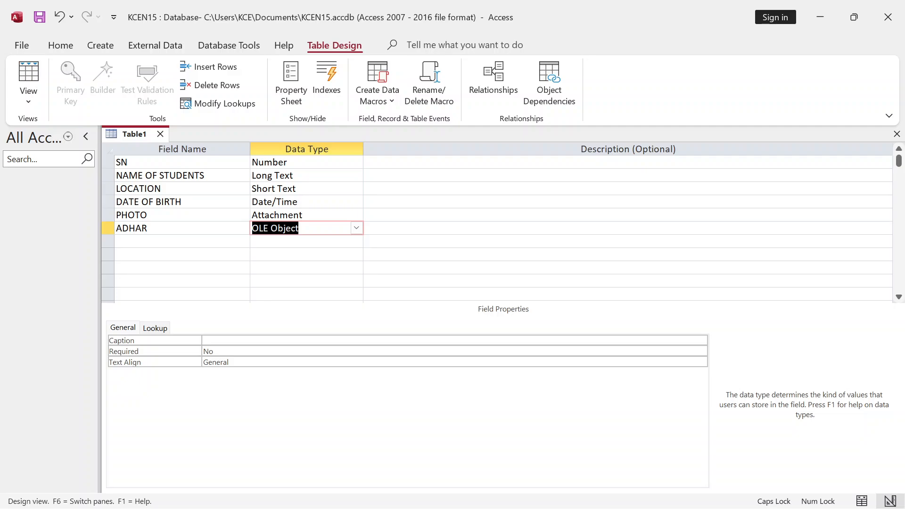
- Insert a row above LOCATION named FATHER'S NAME with the Long Text data type
{"action": "right_click", "coordinate": [107, 188]}
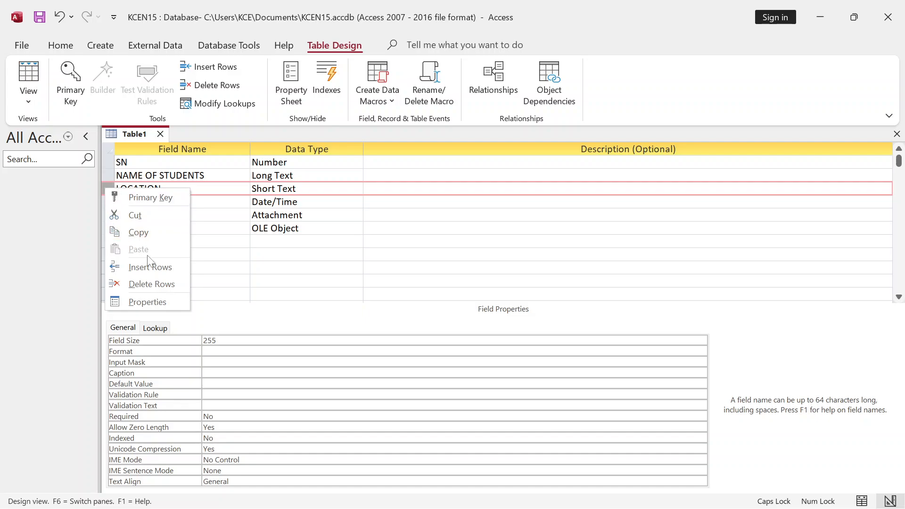
{"action": "left_click", "coordinate": [149, 266]}
{"action": "left_click", "coordinate": [183, 189]}
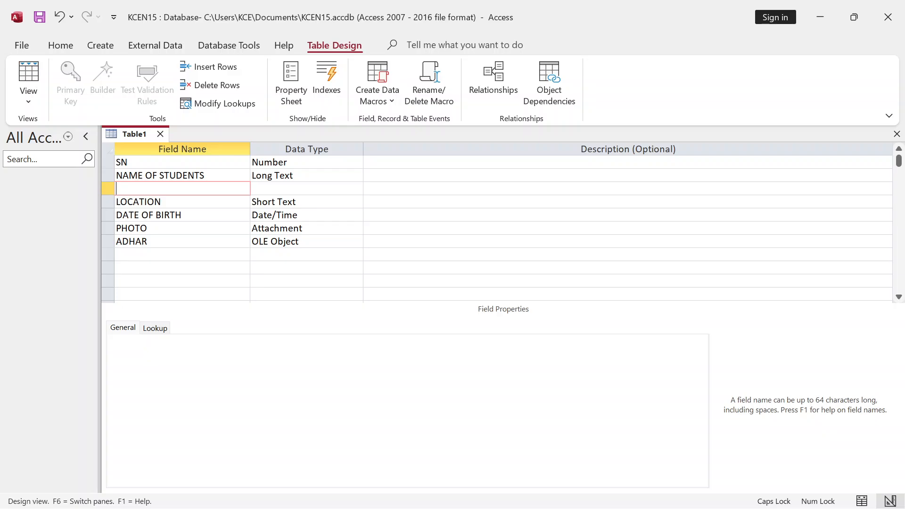
{"action": "type", "text": "FATHER'S NAME"}
{"action": "key", "text": "Tab"}
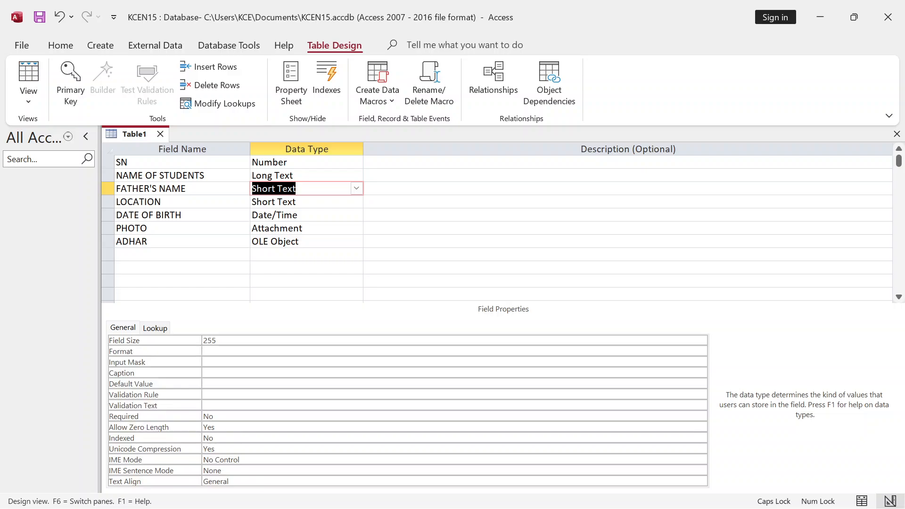
{"action": "left_click", "coordinate": [356, 189]}
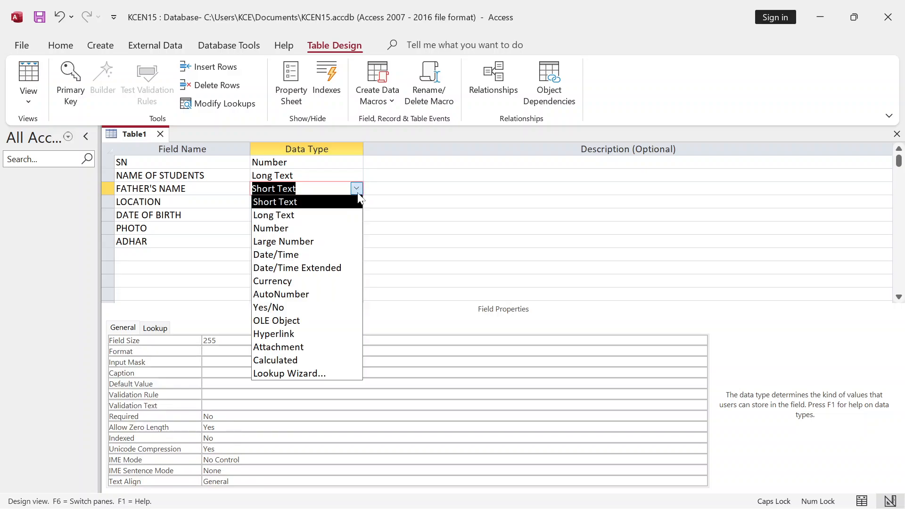
{"action": "left_click", "coordinate": [339, 215]}
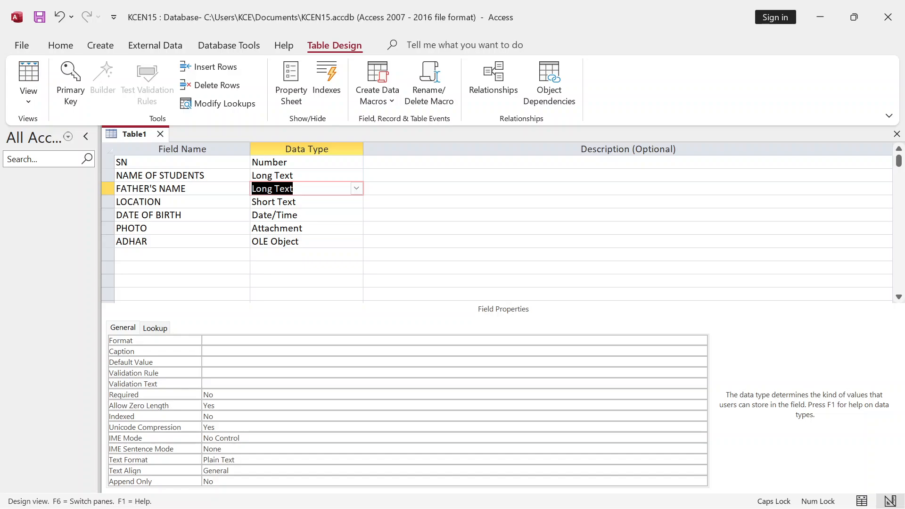
{"action": "left_click", "coordinate": [353, 241]}
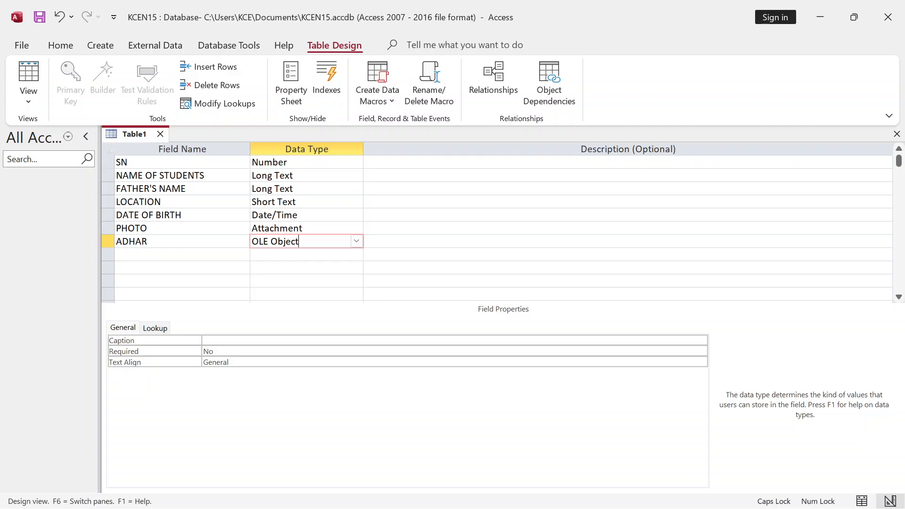
- Save the table with Ctrl+S under the name 'ID Card Details'
{"action": "key", "text": "ctrl+s"}
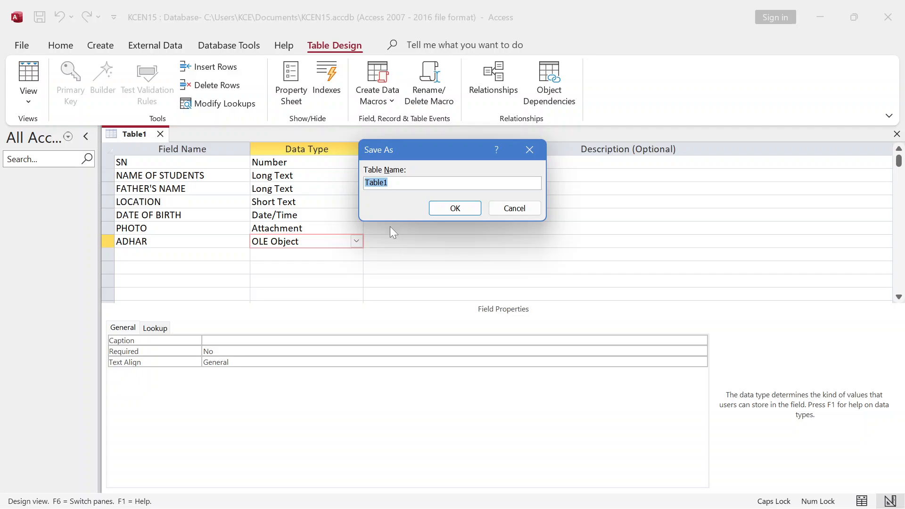
{"action": "key", "text": "BackSpace"}
{"action": "type", "text": "ID cA"}
{"action": "key", "text": "BackSpace"}
{"action": "key", "text": "BackSpace"}
{"action": "key", "text": "Caps_Lock"}
{"action": "type", "text": "Card De"}
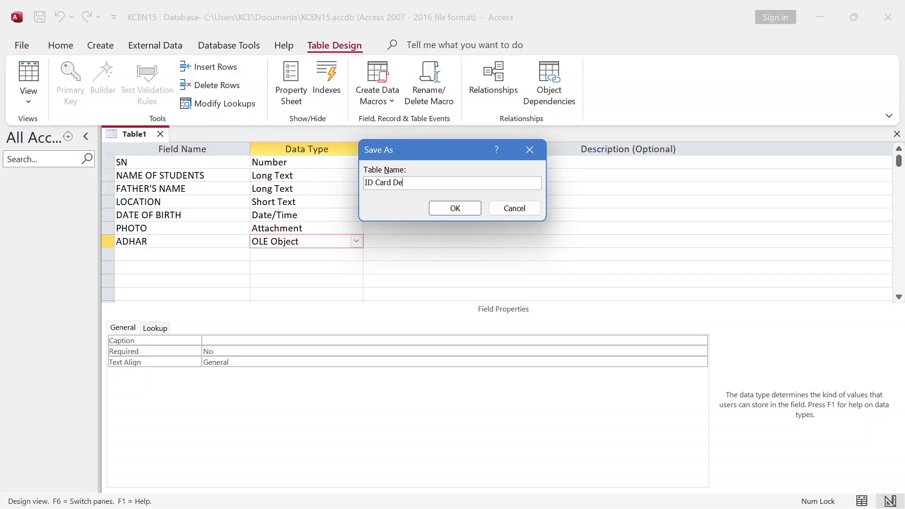
{"action": "type", "text": "atails"}
{"action": "left_click", "coordinate": [455, 208]}
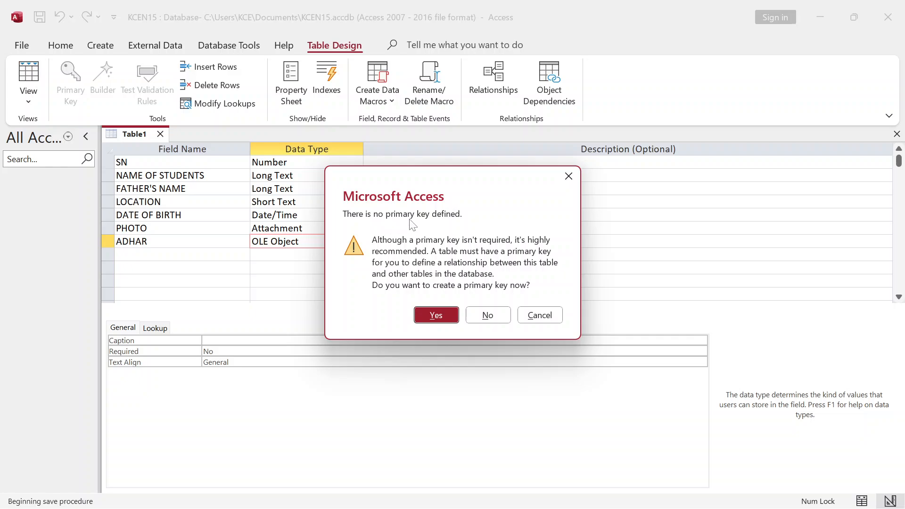
{"action": "left_click_drag", "start_coordinate": [404, 176], "coordinate": [395, 107]}
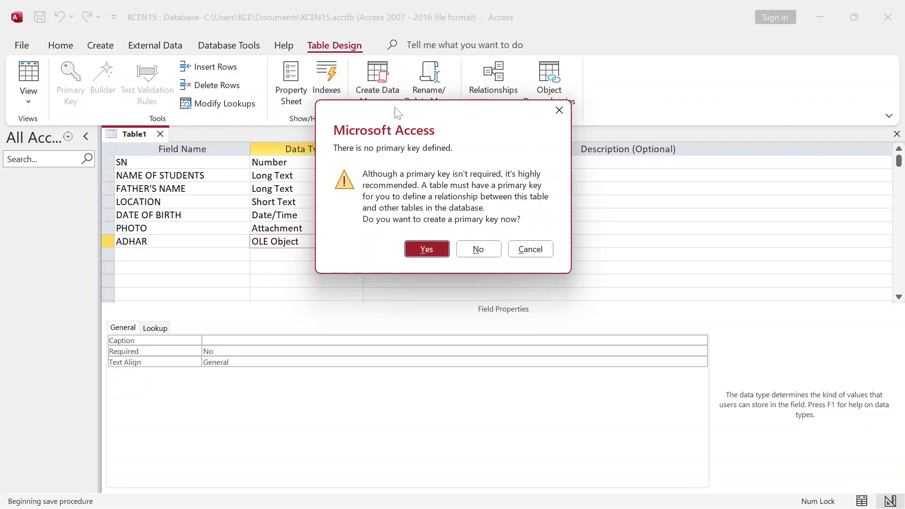
{"action": "left_click_drag", "start_coordinate": [398, 113], "coordinate": [424, 168]}
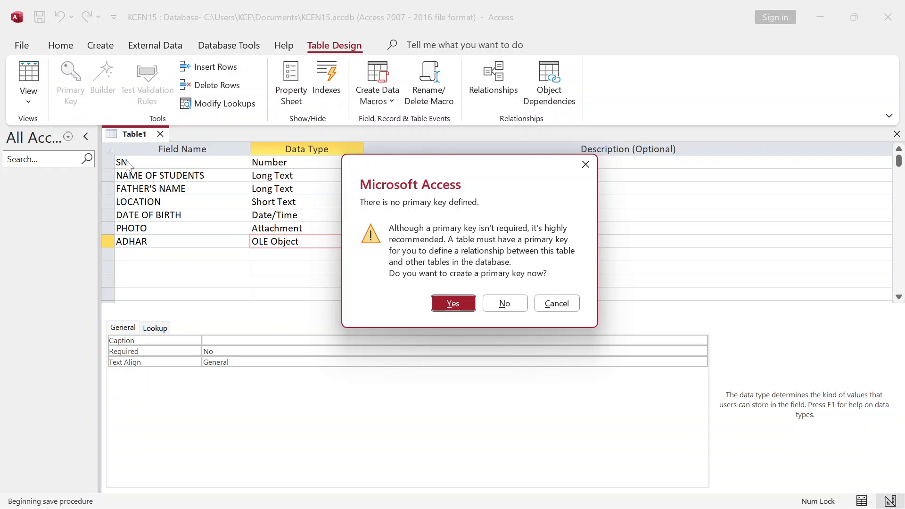
- Accept the primary key prompt, then move the primary key from the ID field to SN
{"action": "left_click", "coordinate": [452, 303]}
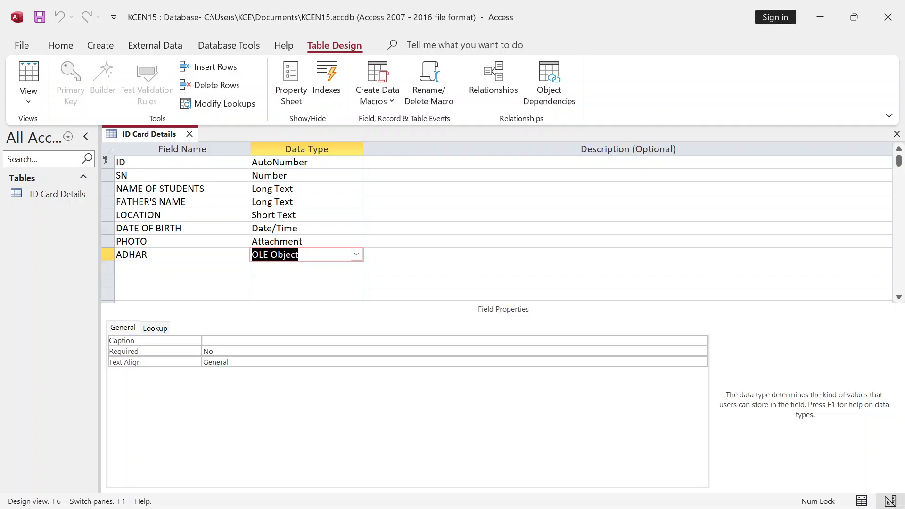
{"action": "left_click", "coordinate": [104, 161]}
{"action": "left_click", "coordinate": [66, 84]}
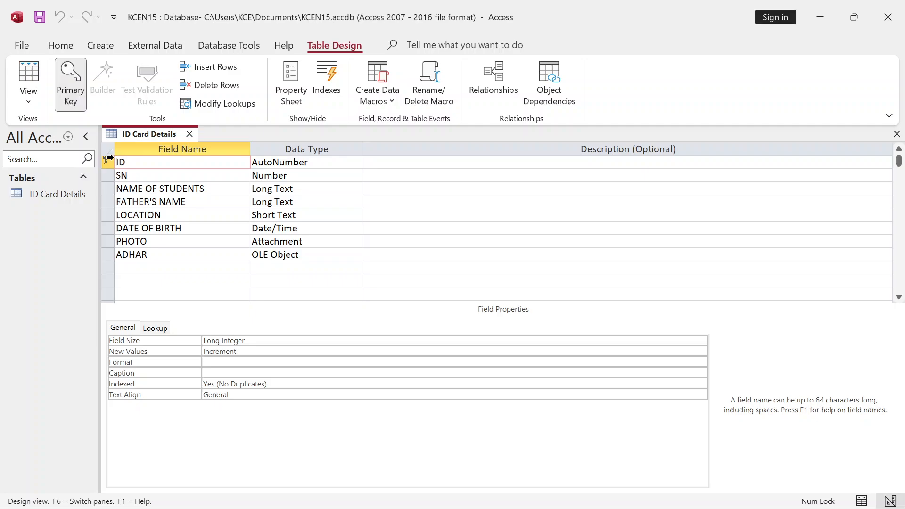
{"action": "left_click", "coordinate": [66, 82]}
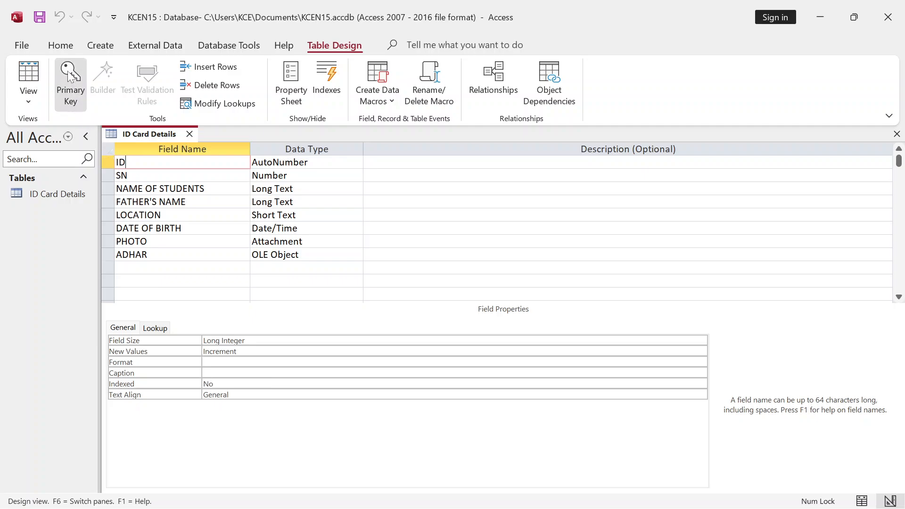
{"action": "left_click", "coordinate": [108, 175]}
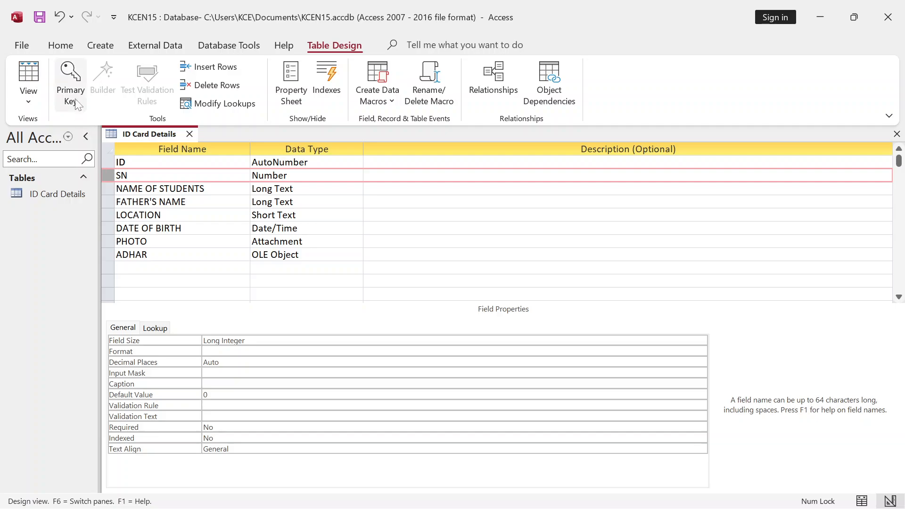
{"action": "left_click", "coordinate": [73, 81]}
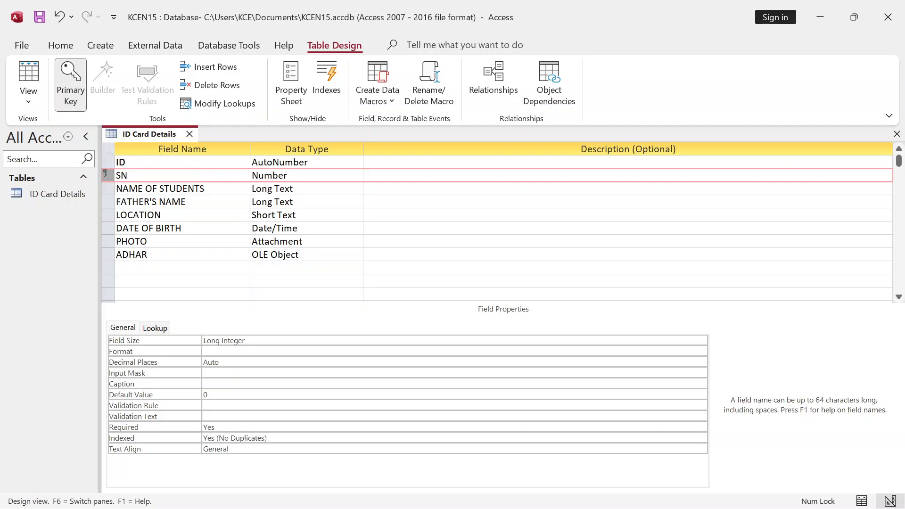
- Delete the extra ID field row so SN becomes the first field
{"action": "left_click", "coordinate": [114, 161]}
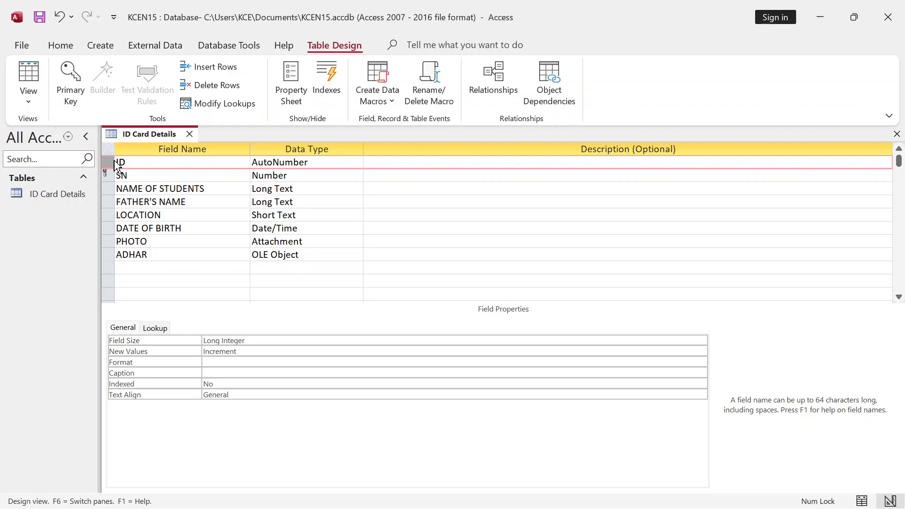
{"action": "right_click", "coordinate": [116, 163]}
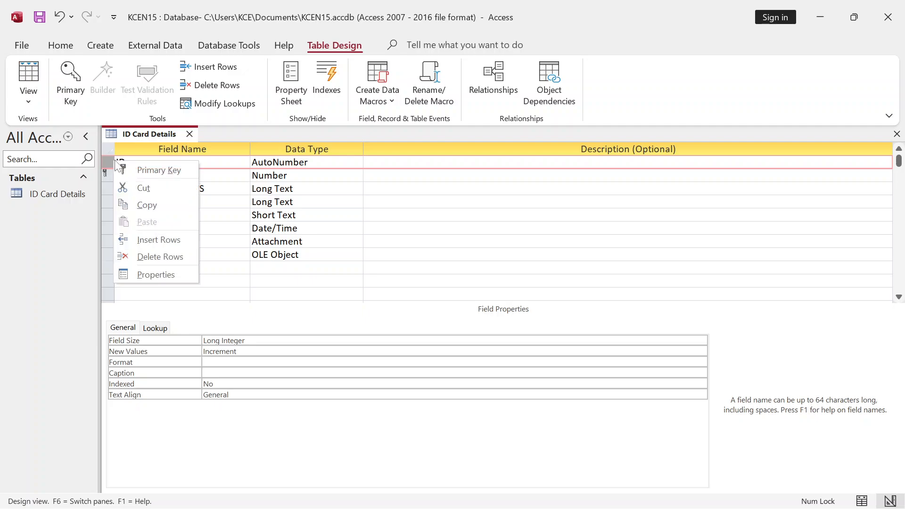
{"action": "left_click", "coordinate": [165, 258]}
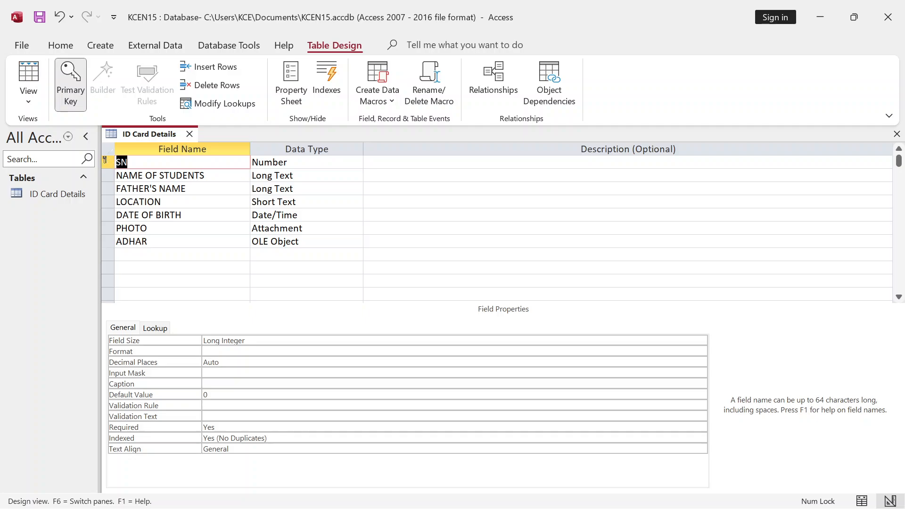
{"action": "left_click", "coordinate": [278, 162]}
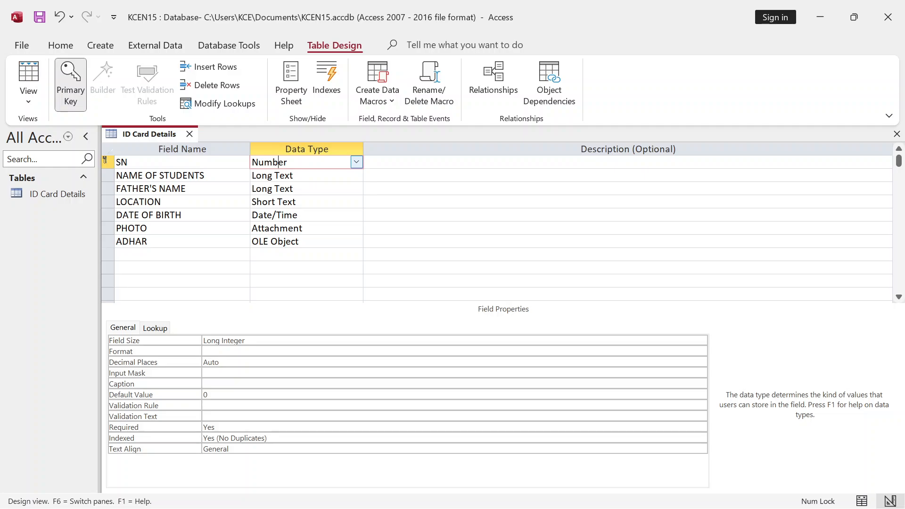
- Change SN's data type to AutoNumber and close the table design
{"action": "left_click", "coordinate": [356, 162]}
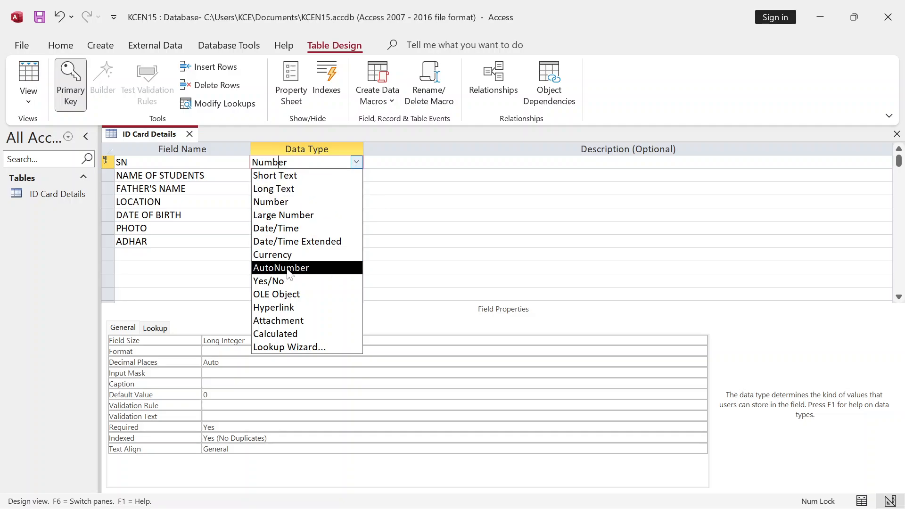
{"action": "key", "text": "Escape"}
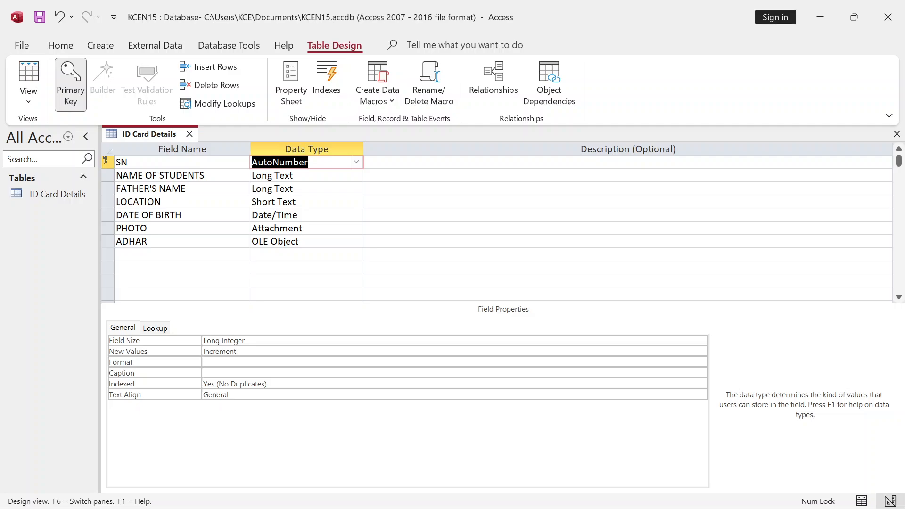
{"action": "left_click", "coordinate": [309, 241]}
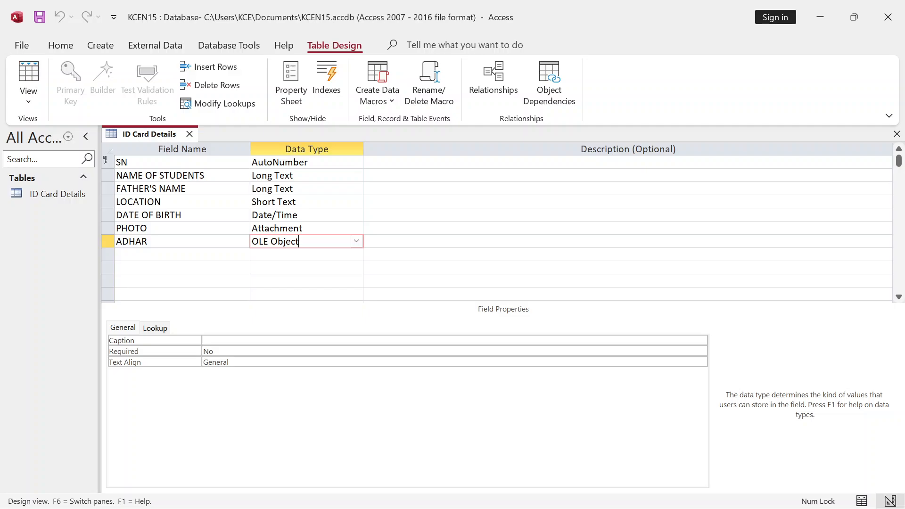
{"action": "left_click", "coordinate": [190, 134]}
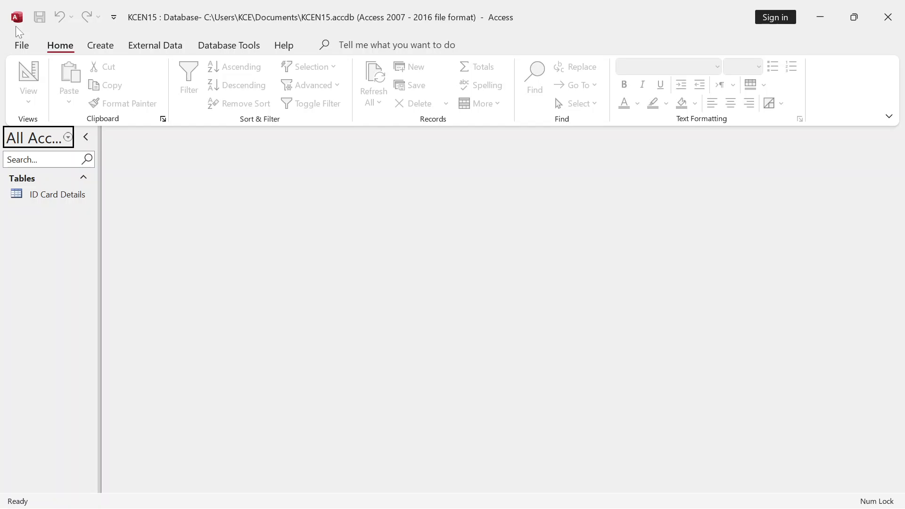
- Open ID Card Details in datasheet view and enter the first student's name
{"action": "left_click", "coordinate": [38, 197]}
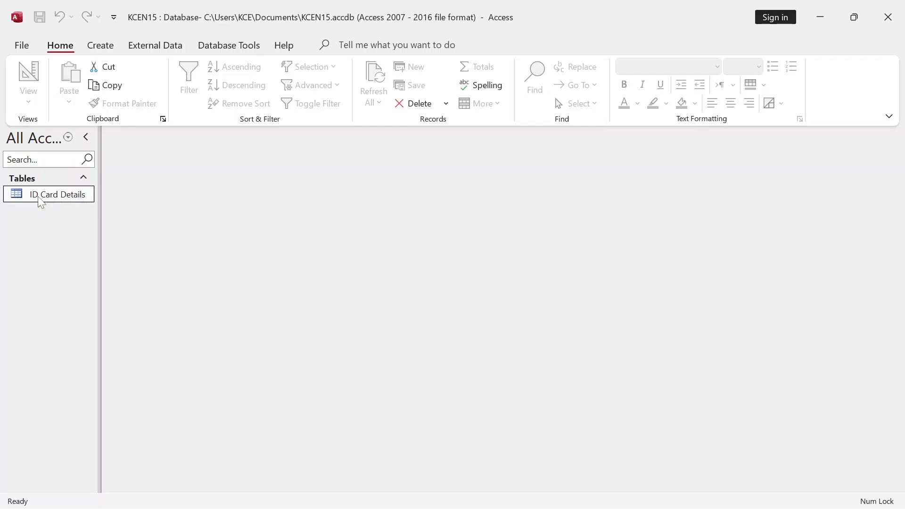
{"action": "double_click", "coordinate": [39, 197]}
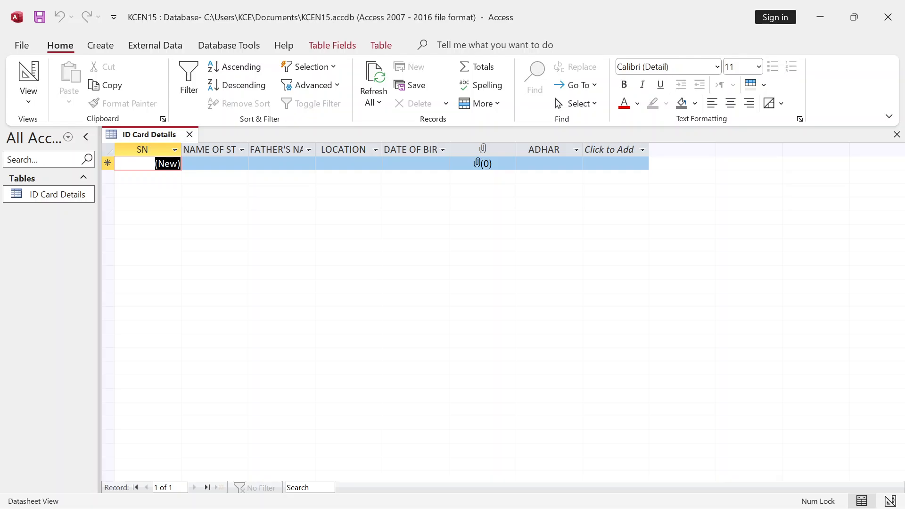
{"action": "key", "text": "Tab"}
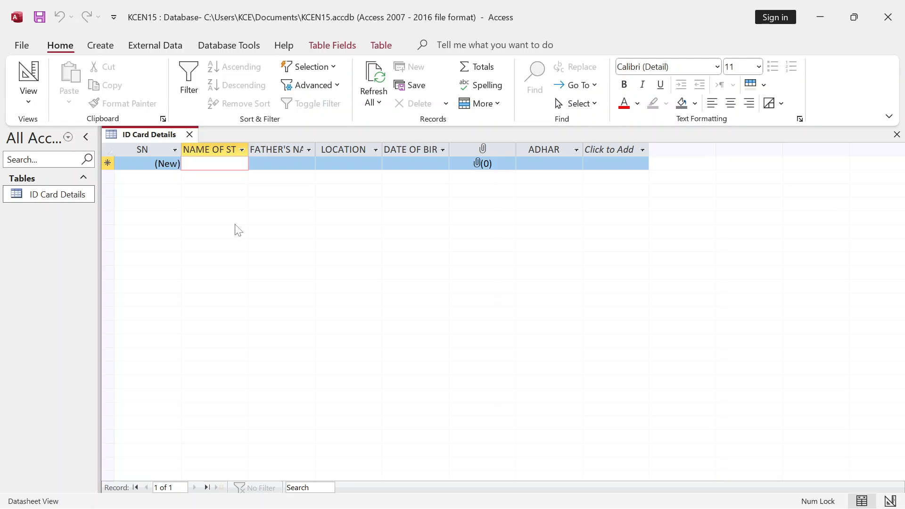
{"action": "type", "text": "K"}
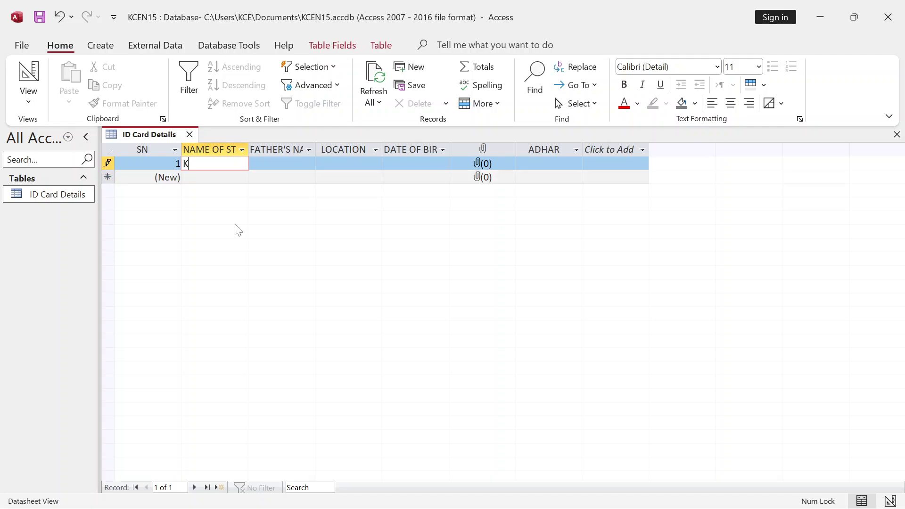
{"action": "type", "text": "no"}
{"action": "key", "text": "BackSpace"}
{"action": "key", "text": "BackSpace"}
{"action": "key", "text": "BackSpace"}
- Enter the student's father's name and location in record 1, fixing a typo
{"action": "key", "text": "Tab"}
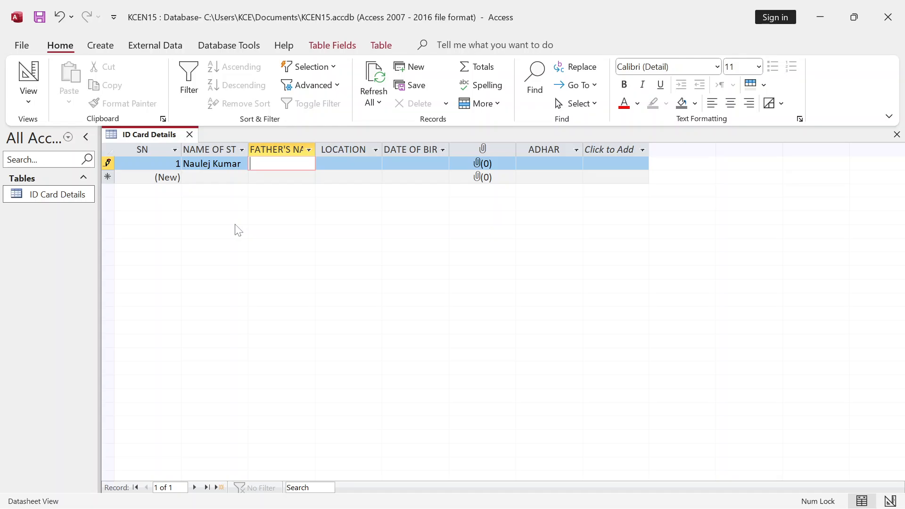
{"action": "key", "text": "Tab"}
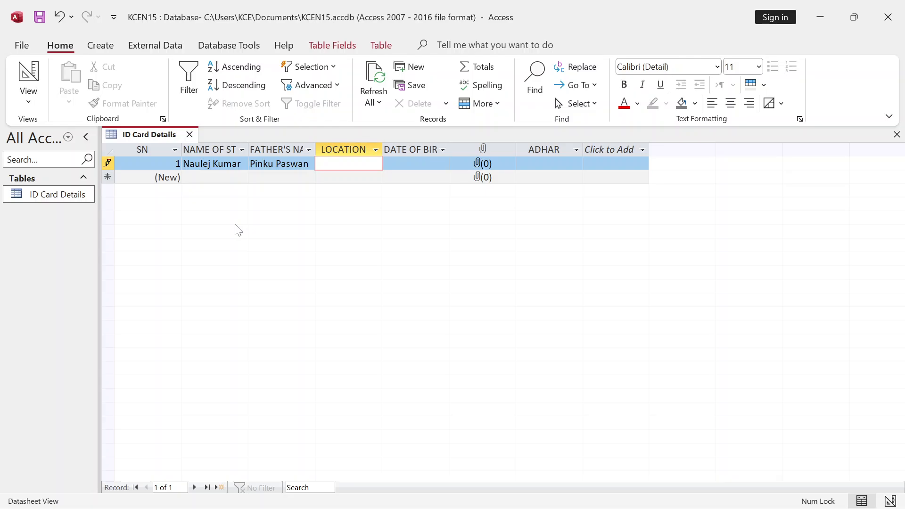
{"action": "type", "text": "Guladiya Bigha"}
{"action": "key", "text": "Left"}
{"action": "key", "text": "BackSpace"}
{"action": "type", "text": "r"}
- Pick a date of birth for the first student from the calendar picker
{"action": "left_click", "coordinate": [415, 163]}
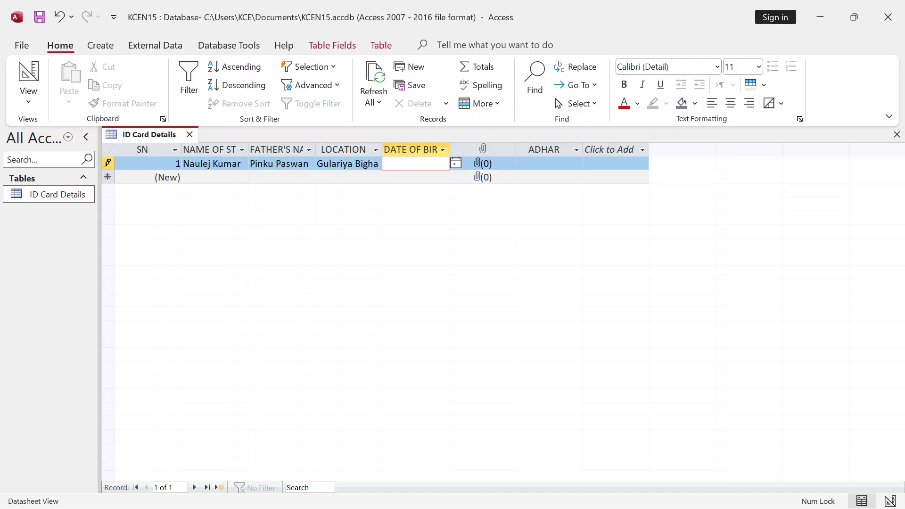
{"action": "left_click", "coordinate": [455, 163]}
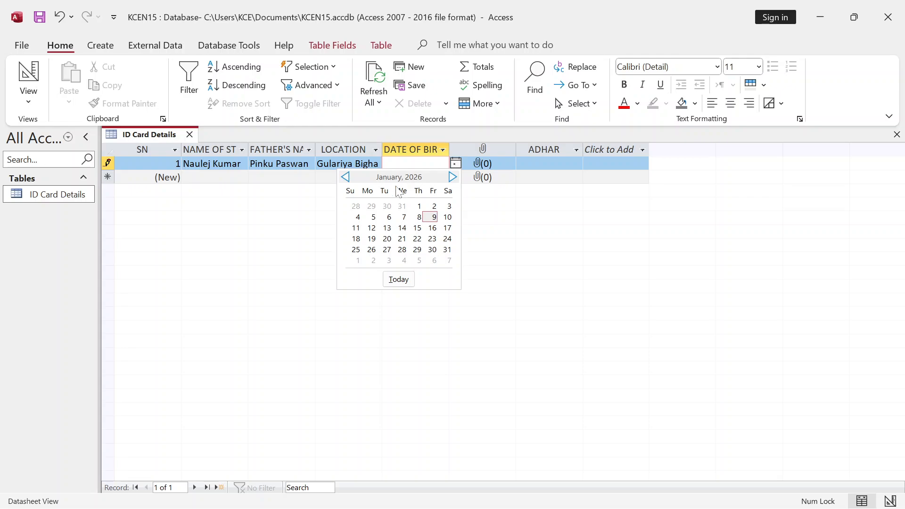
{"action": "left_click", "coordinate": [347, 178]}
{"action": "left_click", "coordinate": [346, 177]}
{"action": "left_click", "coordinate": [346, 177]}
{"action": "left_click", "coordinate": [346, 177]}
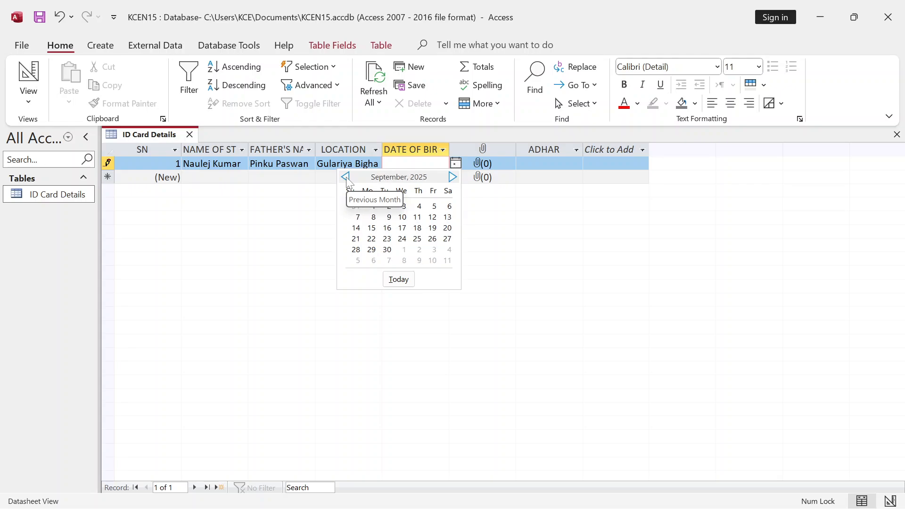
{"action": "left_click", "coordinate": [346, 177]}
{"action": "left_click", "coordinate": [346, 177]}
{"action": "left_click", "coordinate": [346, 177]}
{"action": "left_click", "coordinate": [345, 177]}
{"action": "left_click", "coordinate": [346, 177]}
{"action": "left_click", "coordinate": [346, 177]}
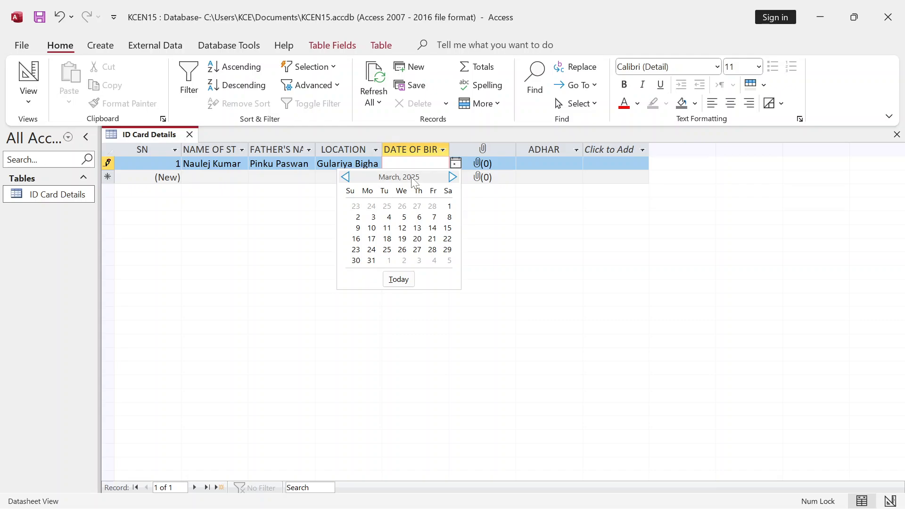
{"action": "left_click", "coordinate": [346, 177]}
{"action": "left_click", "coordinate": [346, 176]}
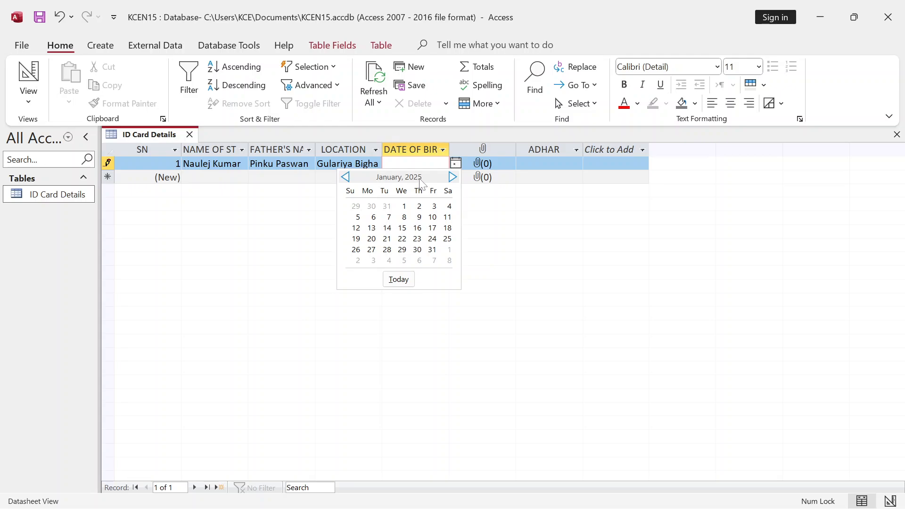
{"action": "left_click", "coordinate": [403, 230]}
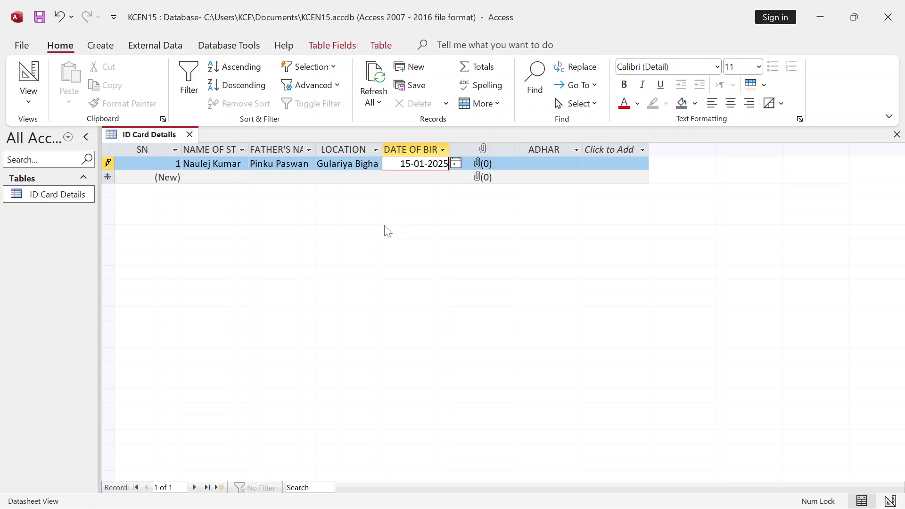
- Replace the picked date with 10-05-2007 as the first student's date of birth
{"action": "key", "text": "BackSpace"}
{"action": "key", "text": "BackSpace"}
{"action": "key", "text": "BackSpace"}
{"action": "key", "text": "BackSpace"}
{"action": "key", "text": "BackSpace"}
{"action": "key", "text": "BackSpace"}
{"action": "key", "text": "BackSpace"}
{"action": "key", "text": "BackSpace"}
{"action": "key", "text": "BackSpace"}
{"action": "type", "text": "10-05-2007"}
{"action": "key", "text": "Tab"}
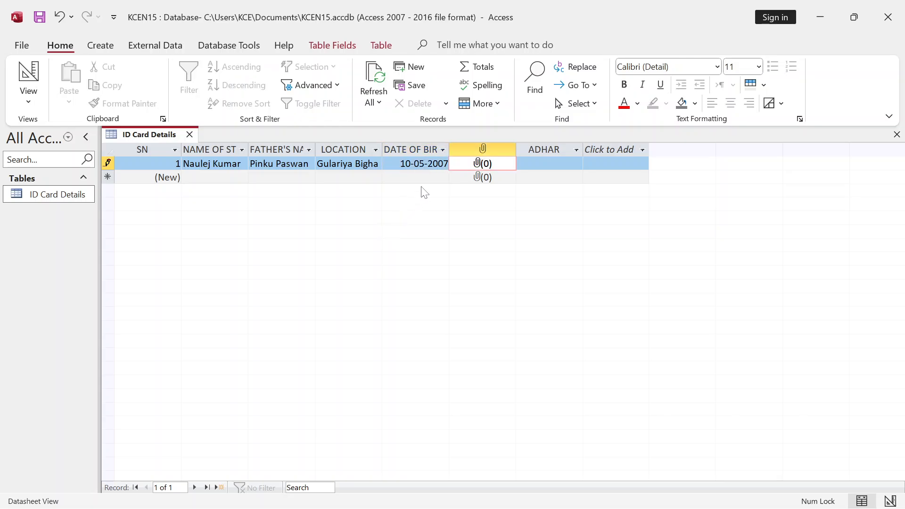
{"action": "left_click", "coordinate": [433, 165]}
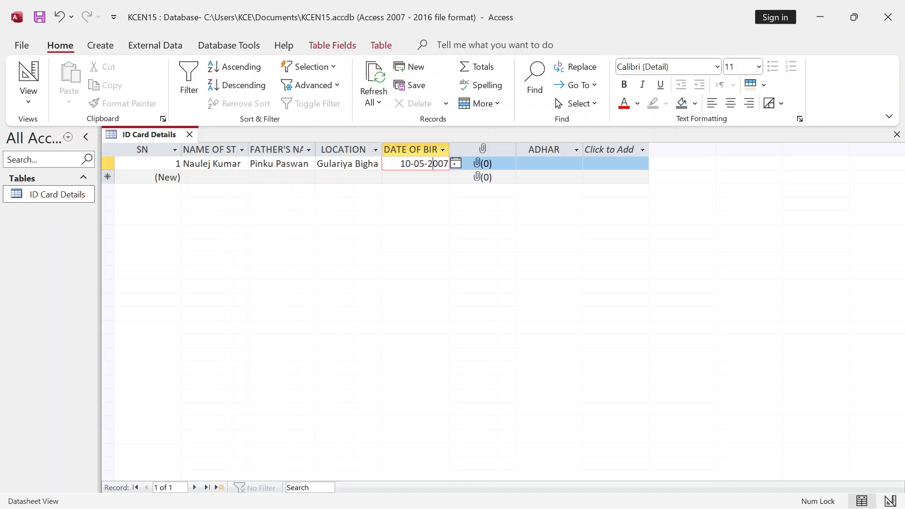
{"action": "left_click", "coordinate": [456, 163]}
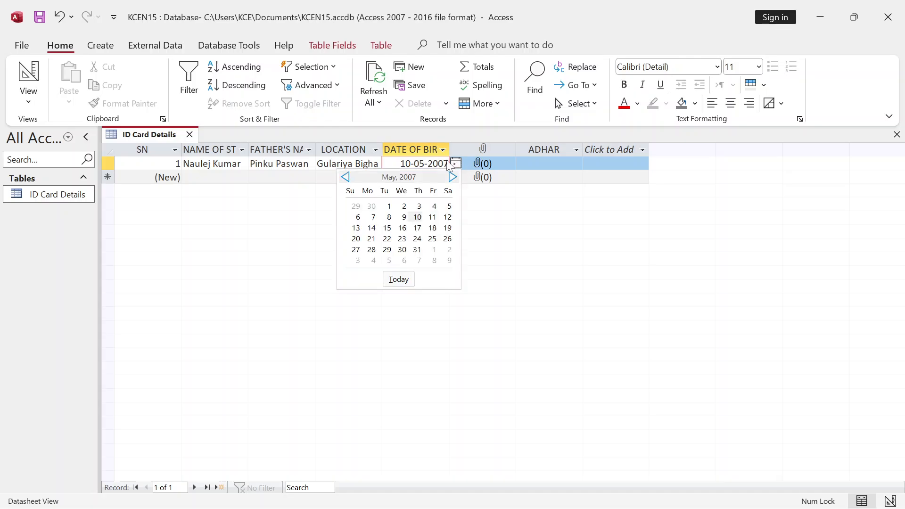
{"action": "left_click", "coordinate": [456, 135]}
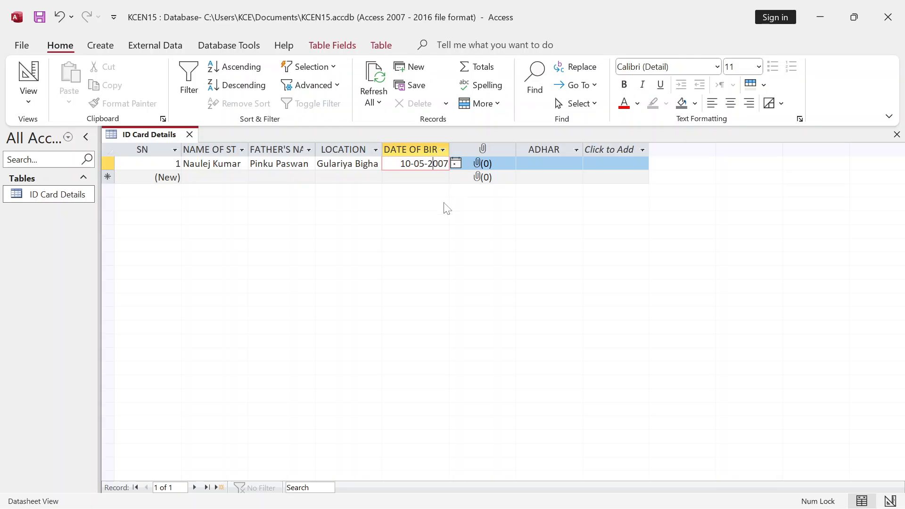
{"action": "left_click", "coordinate": [502, 169]}
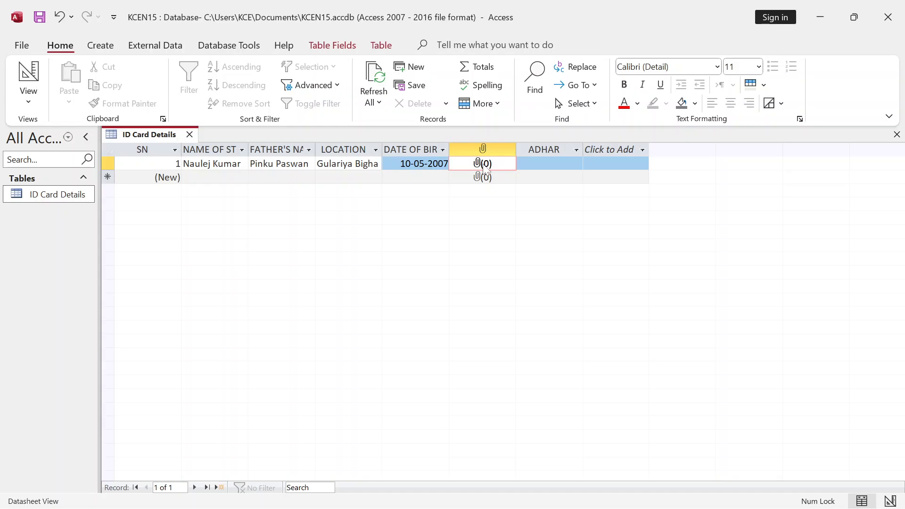
- Open the Attachments dialog for record 1's PHOTO field
{"action": "right_click", "coordinate": [483, 164]}
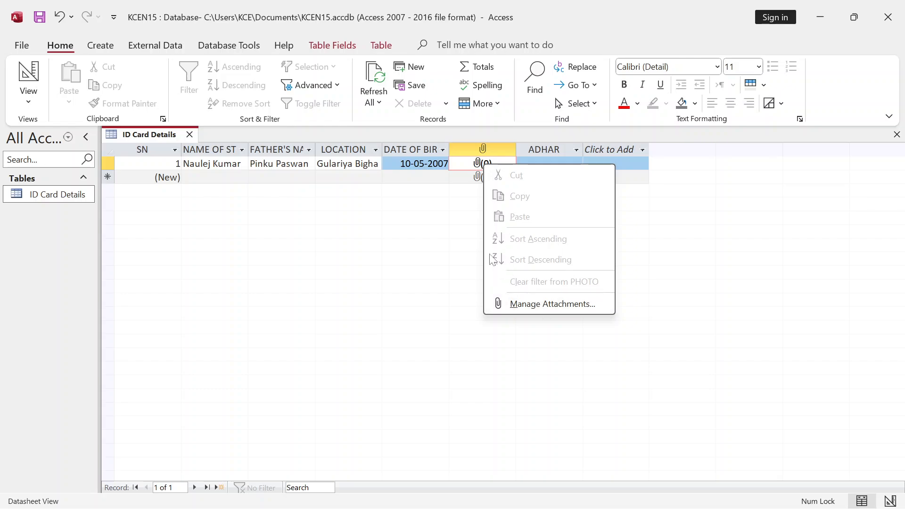
{"action": "left_click", "coordinate": [476, 164]}
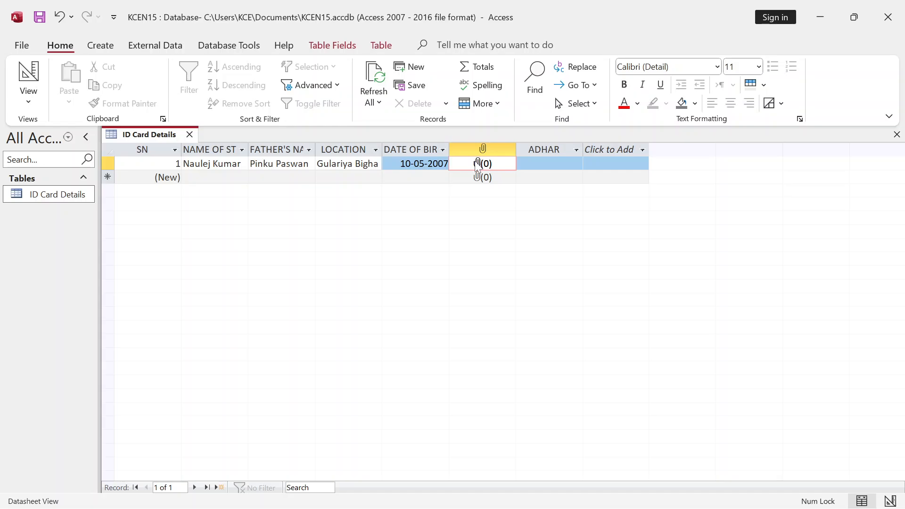
{"action": "double_click", "coordinate": [480, 164]}
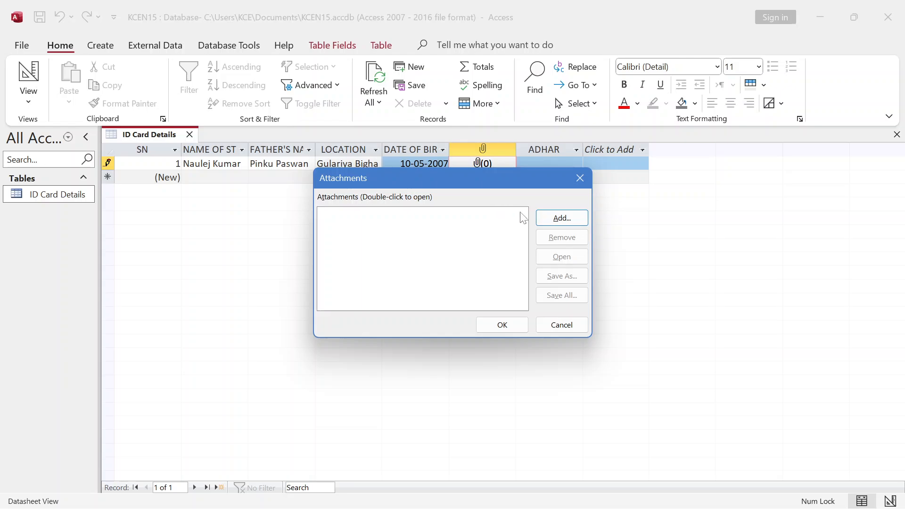
- Attach download - Copy.jpeg from D:\Image for photoshop\Actor to record 1's photo field
{"action": "left_click", "coordinate": [556, 220]}
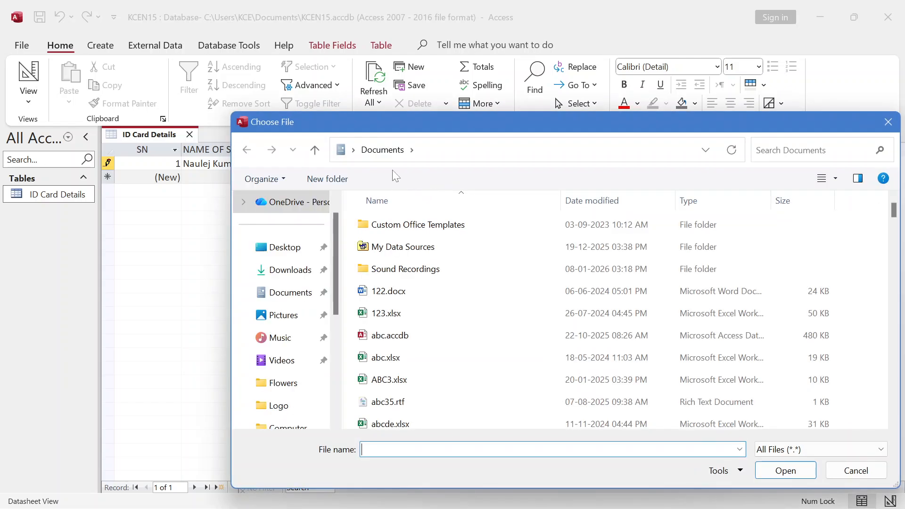
{"action": "left_click_drag", "start_coordinate": [411, 120], "coordinate": [355, 36]}
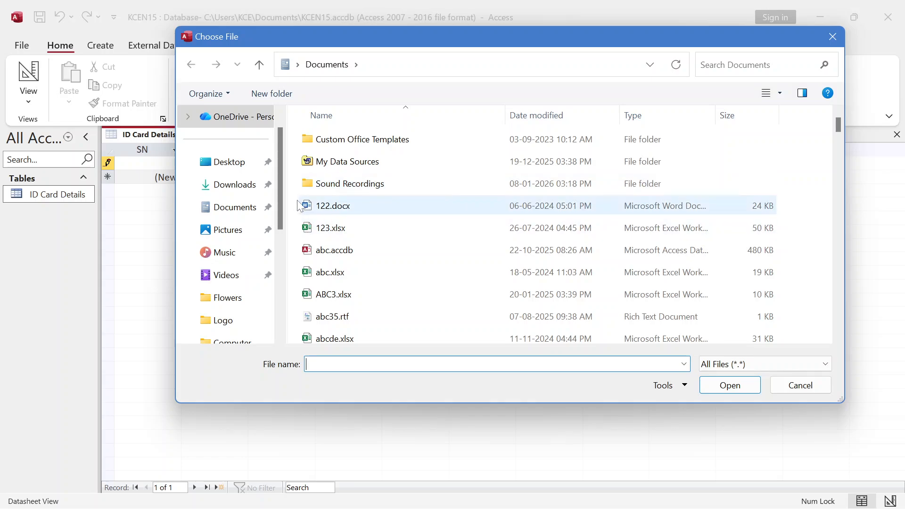
{"action": "left_click", "coordinate": [356, 65]}
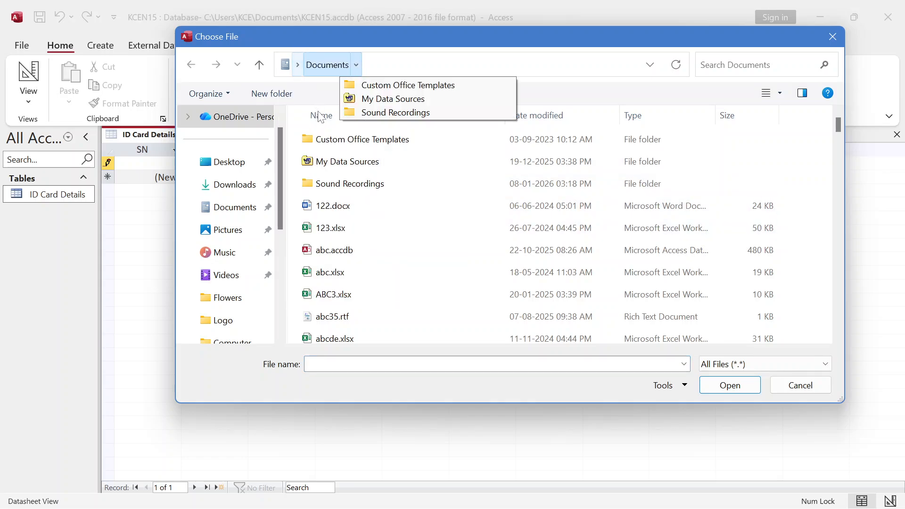
{"action": "left_click", "coordinate": [297, 65]}
{"action": "left_click", "coordinate": [315, 226]}
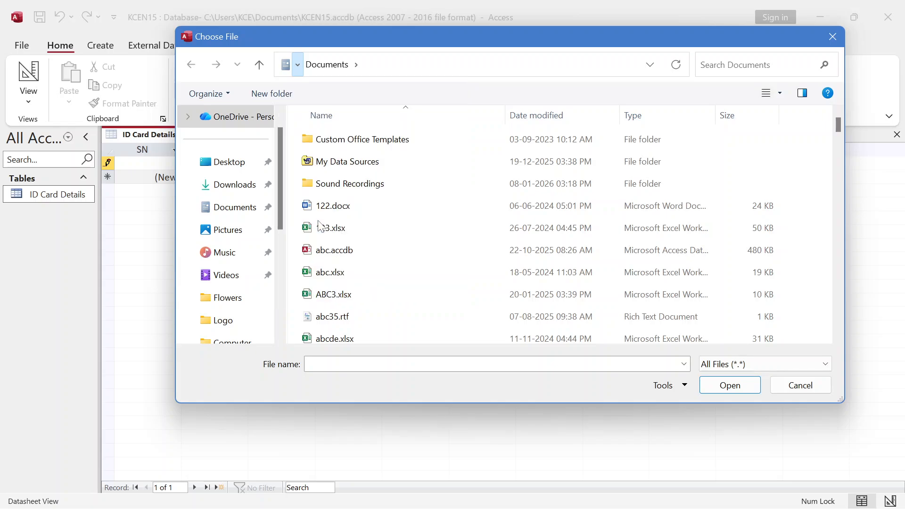
{"action": "double_click", "coordinate": [549, 150]}
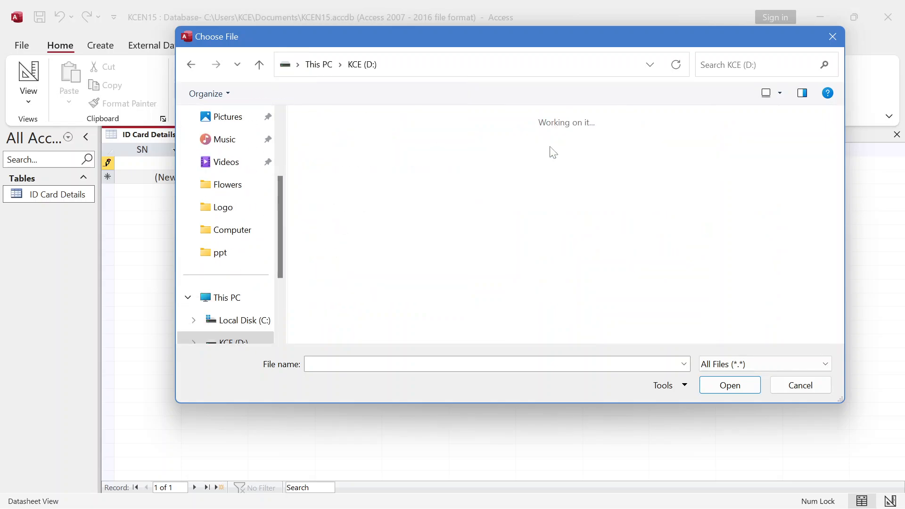
{"action": "double_click", "coordinate": [400, 159]}
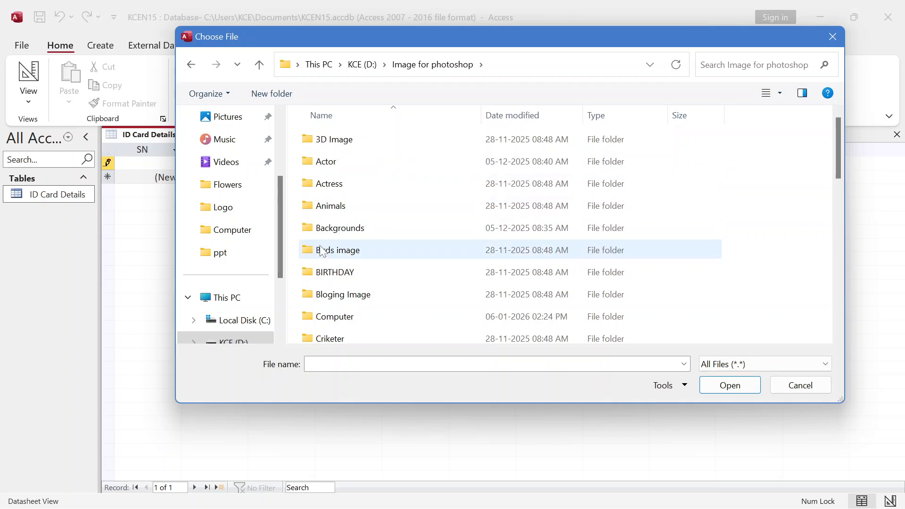
{"action": "double_click", "coordinate": [329, 165]}
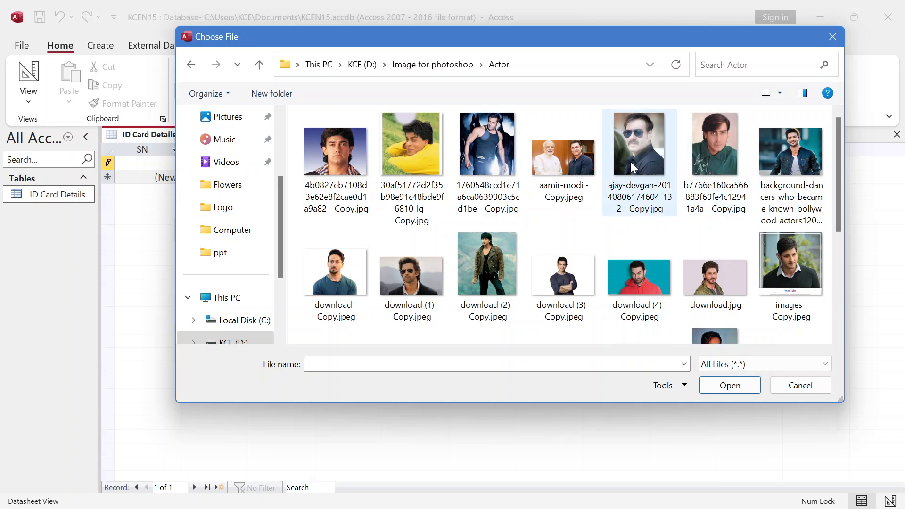
{"action": "left_click", "coordinate": [334, 264]}
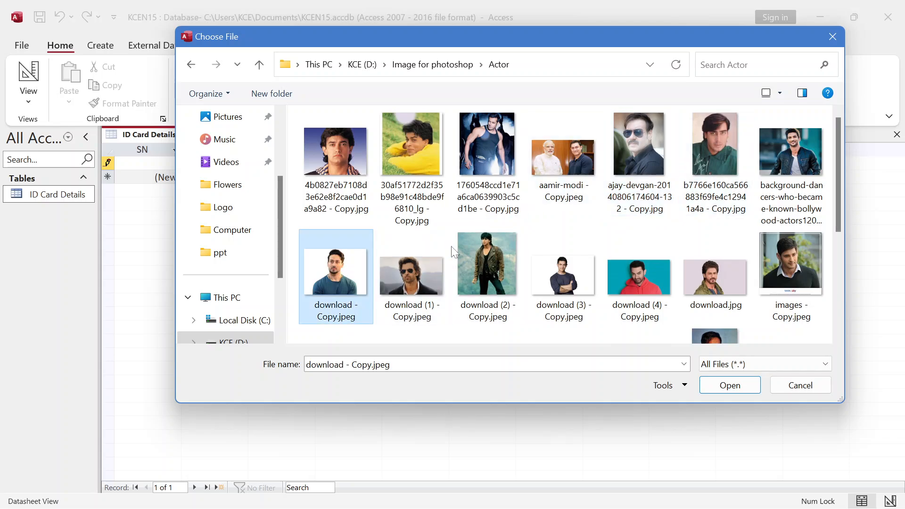
{"action": "left_click", "coordinate": [739, 389]}
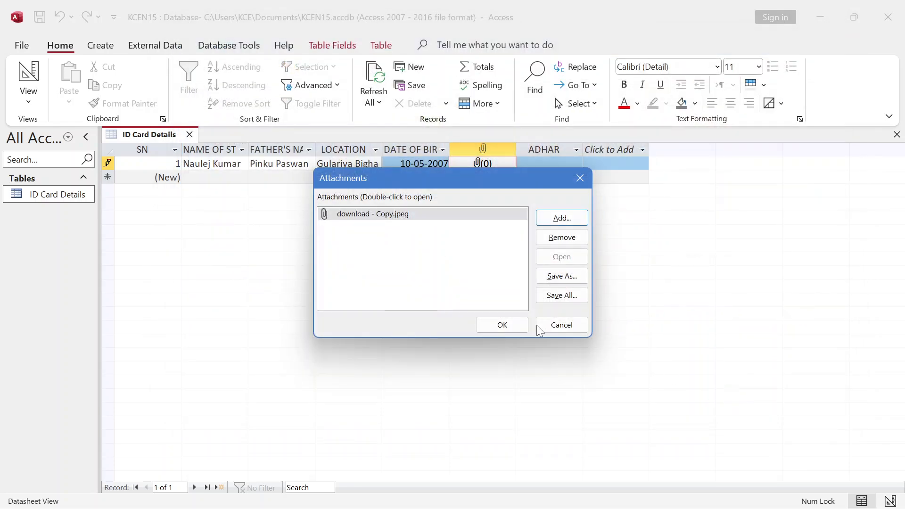
{"action": "left_click_drag", "start_coordinate": [440, 184], "coordinate": [424, 159]}
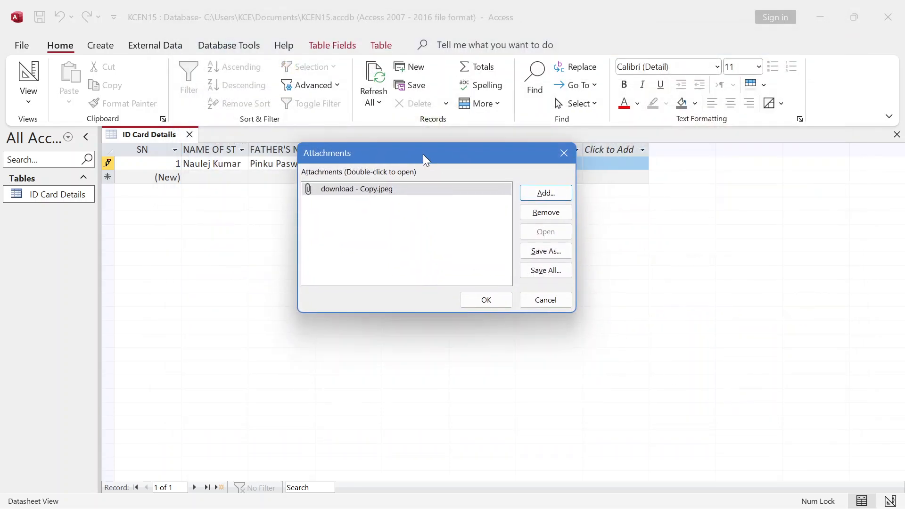
{"action": "left_click", "coordinate": [487, 302]}
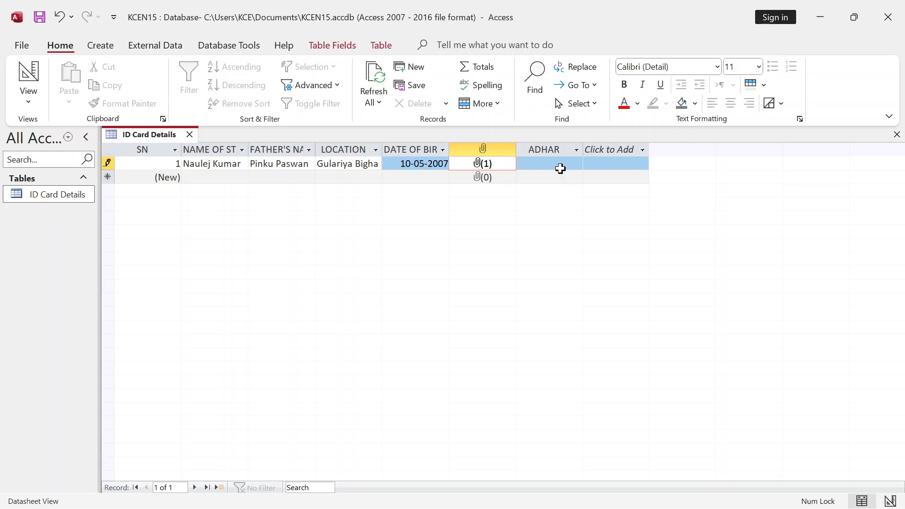
- Embed wedding-invitation-cards.jpg from the Backgrounds folder as an object in record 1's ADHAR field
{"action": "left_click", "coordinate": [545, 165]}
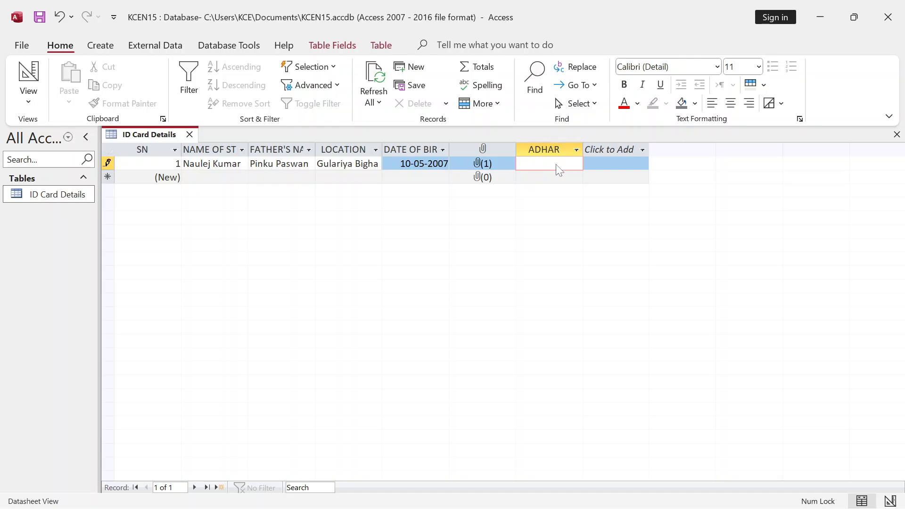
{"action": "right_click", "coordinate": [559, 170]}
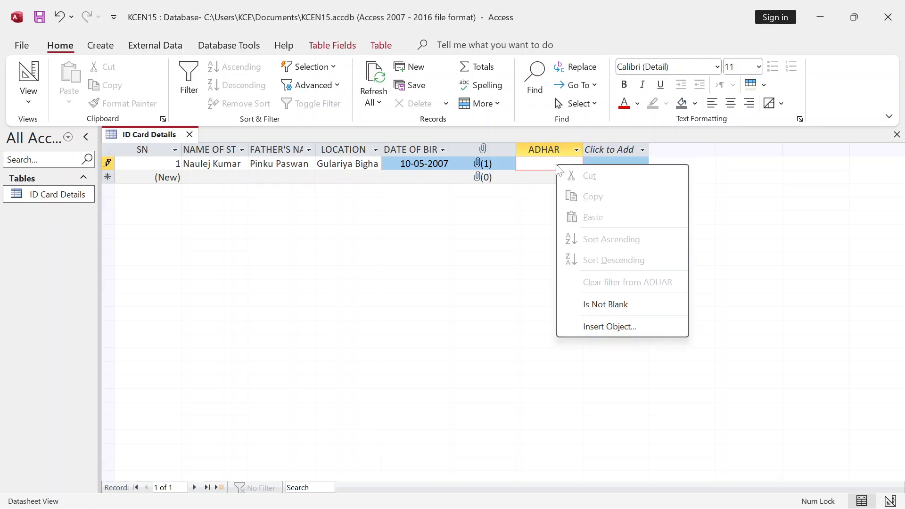
{"action": "left_click", "coordinate": [618, 329]}
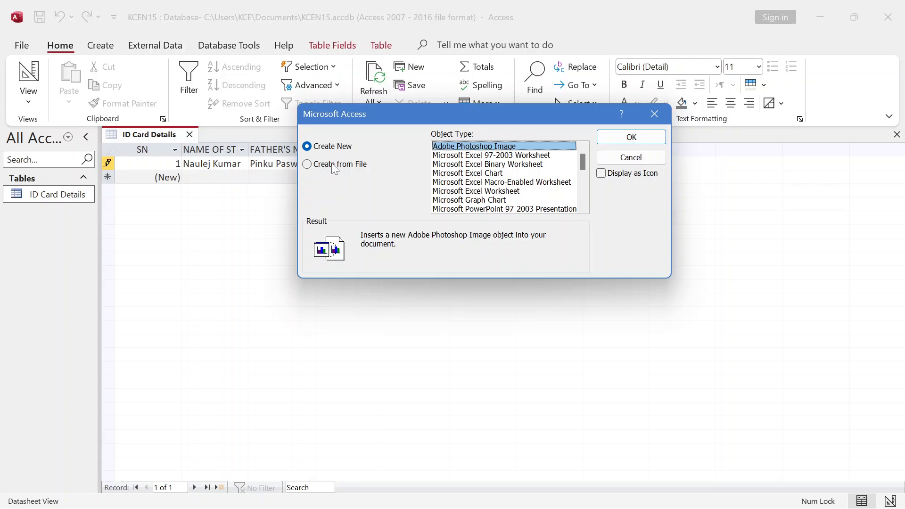
{"action": "left_click", "coordinate": [307, 165]}
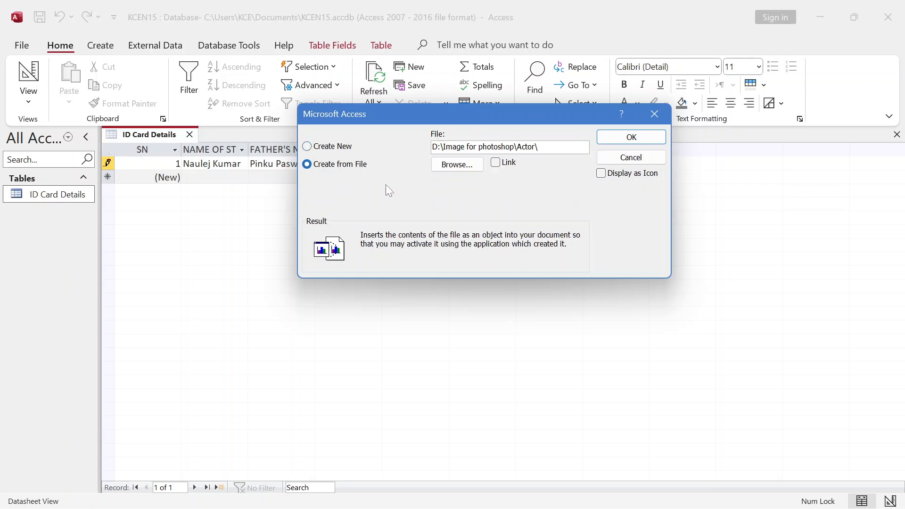
{"action": "left_click", "coordinate": [454, 170]}
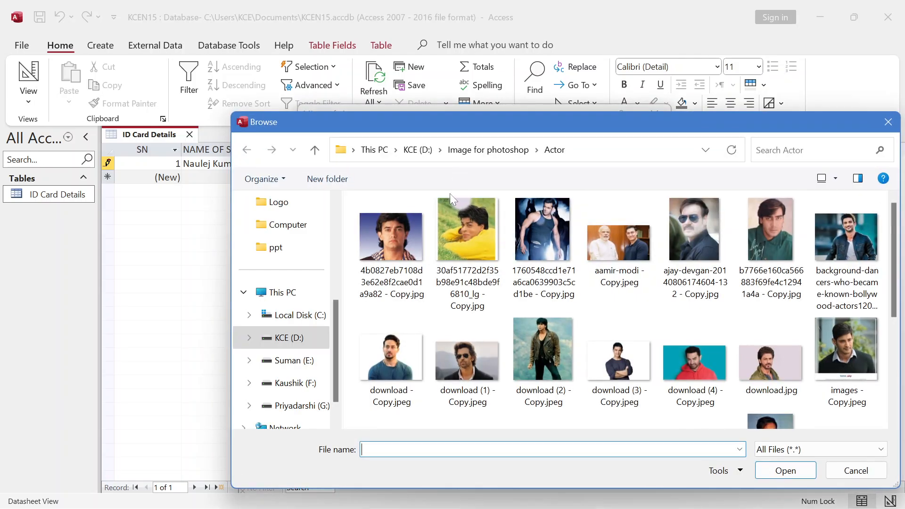
{"action": "left_click_drag", "start_coordinate": [377, 124], "coordinate": [289, 133]}
{"action": "left_click", "coordinate": [225, 160]}
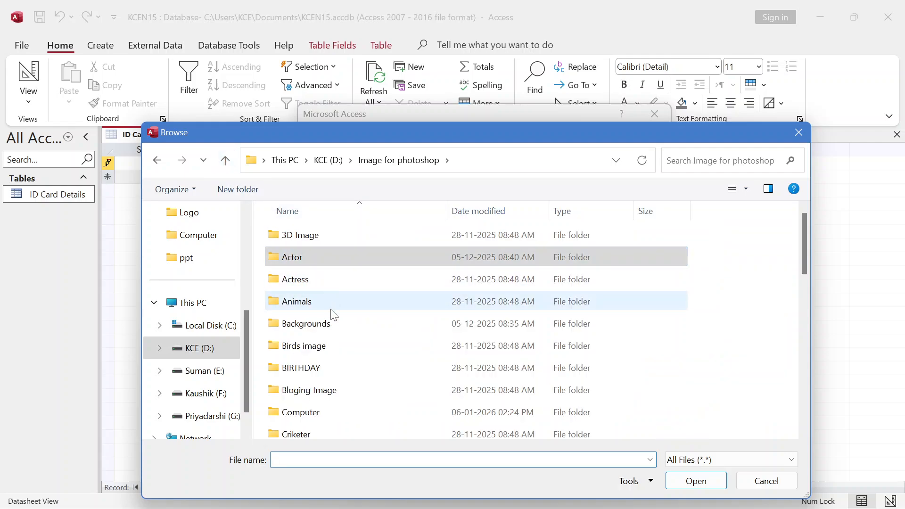
{"action": "double_click", "coordinate": [323, 325]}
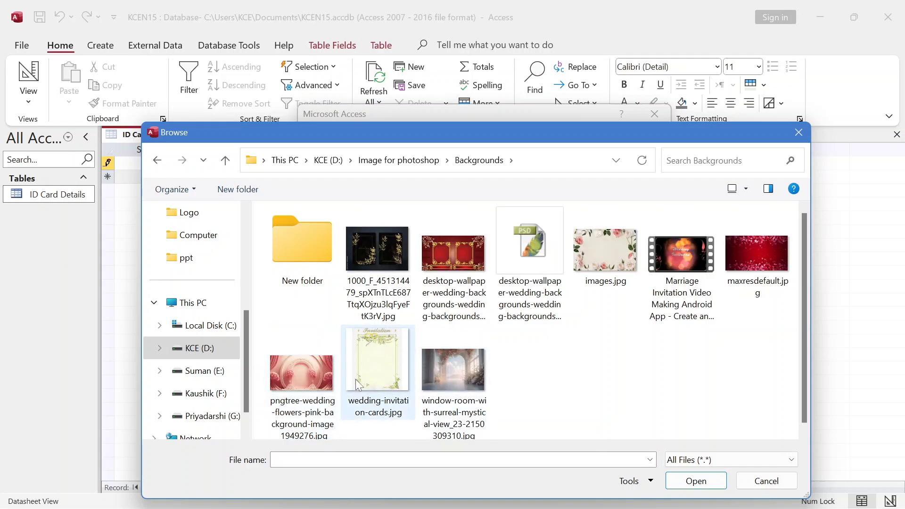
{"action": "left_click", "coordinate": [393, 369]}
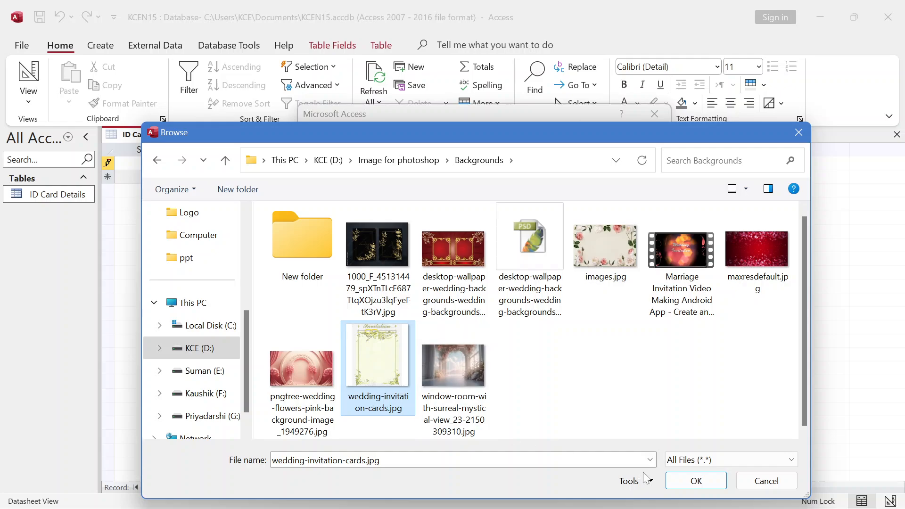
{"action": "left_click", "coordinate": [695, 480]}
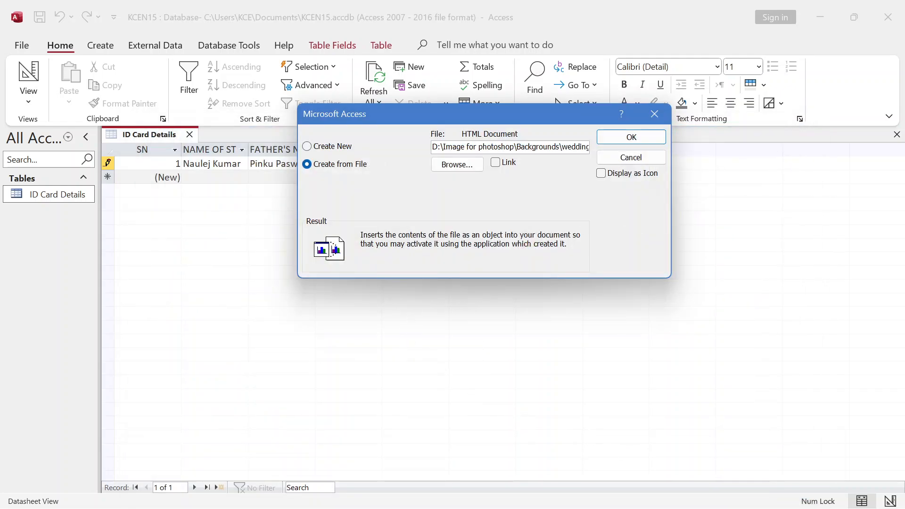
{"action": "left_click", "coordinate": [631, 138]}
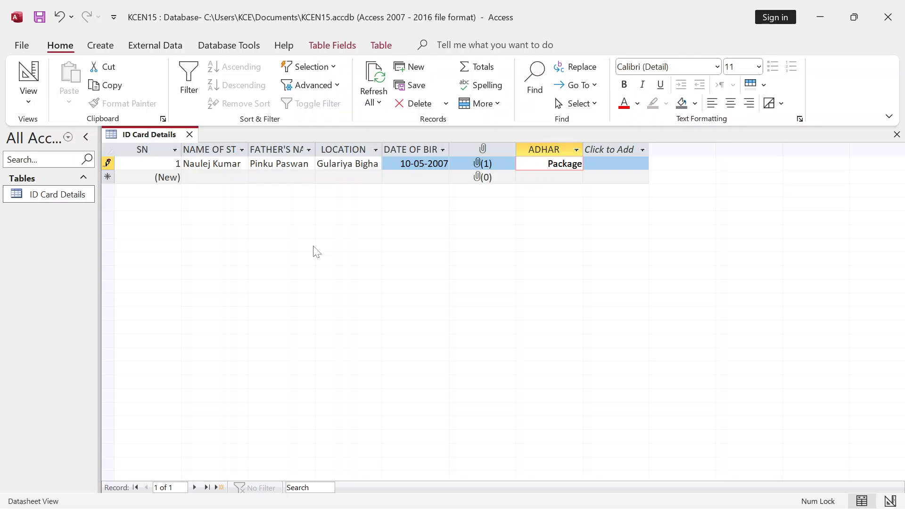
- Start a second record and enter the student's name and father's name
{"action": "key", "text": "Tab"}
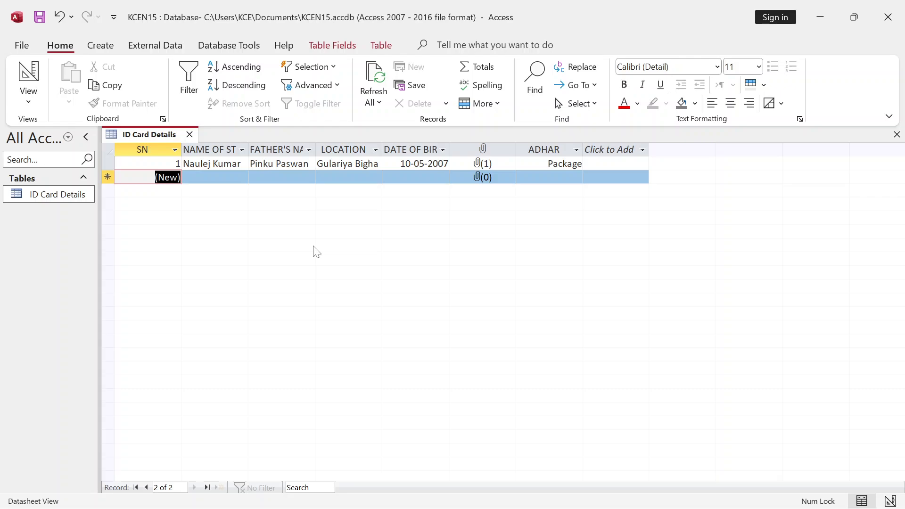
{"action": "key", "text": "Tab"}
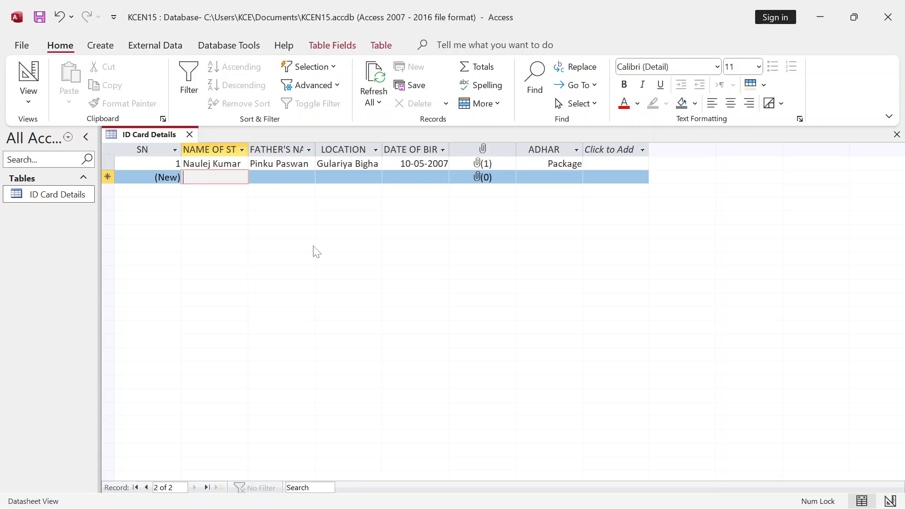
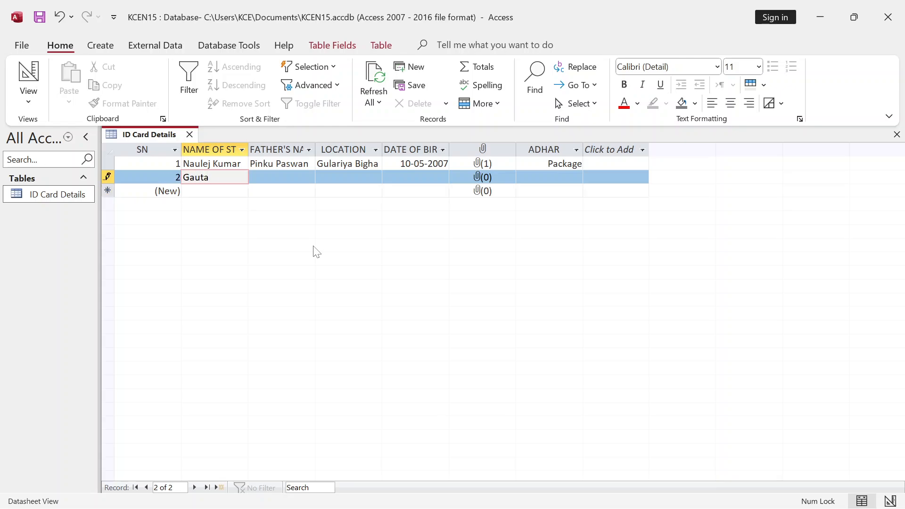
{"action": "key", "text": "Tab"}
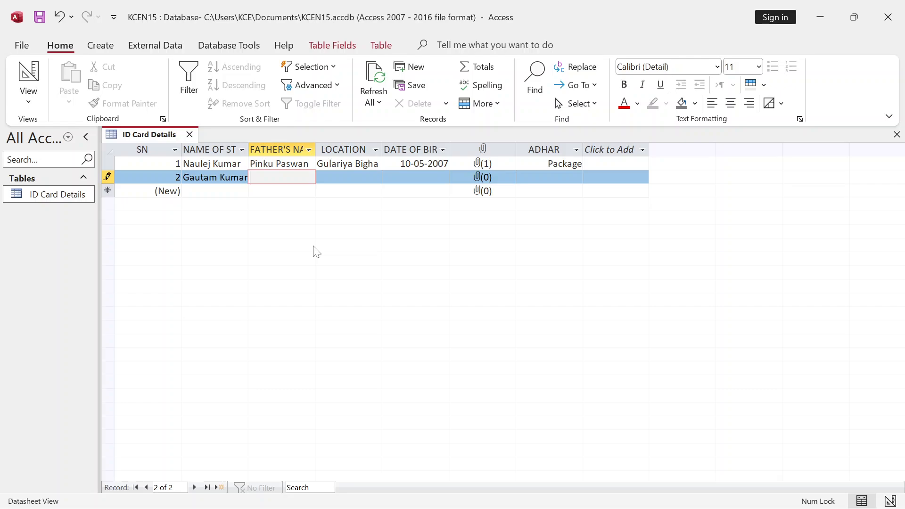
{"action": "key", "text": "Tab"}
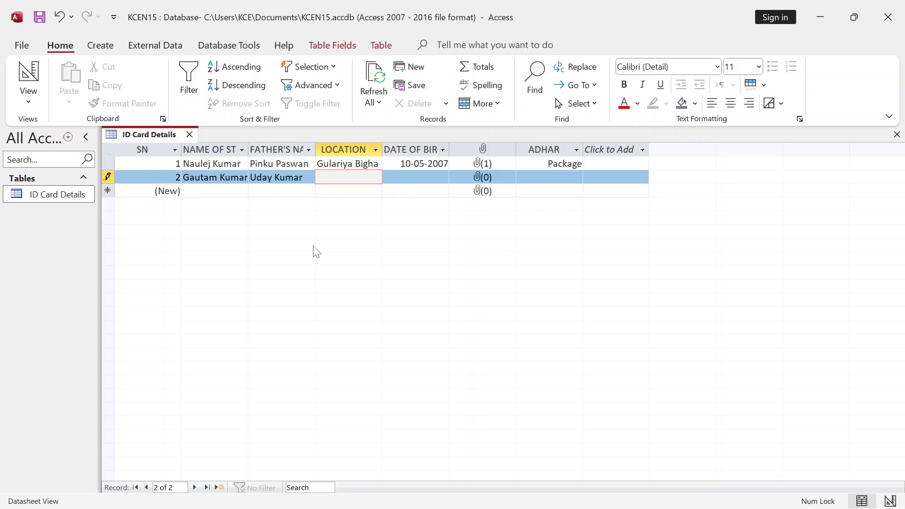
{"action": "type", "text": "n"}
{"action": "key", "text": "BackSpace"}
{"action": "type", "text": "Narsanda"}
{"action": "key", "text": "Tab"}
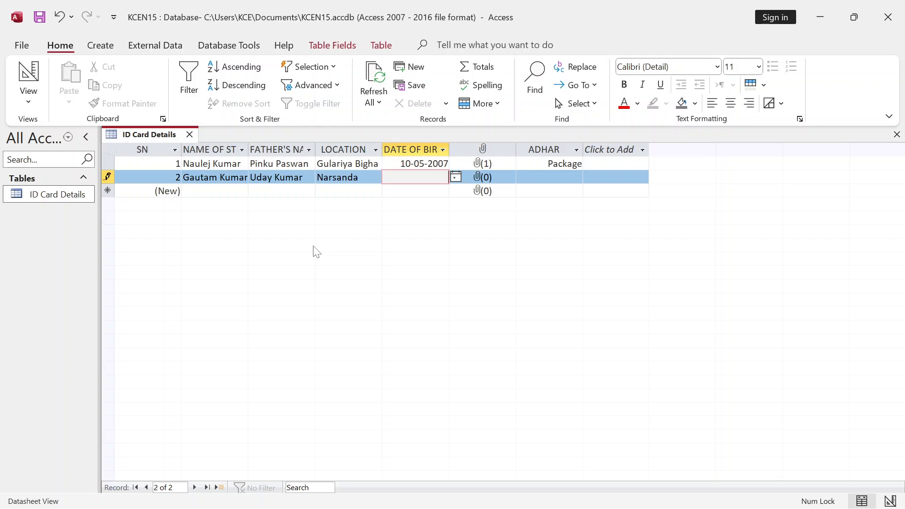
{"action": "type", "text": "10-08-2007"}
{"action": "key", "text": "Tab"}
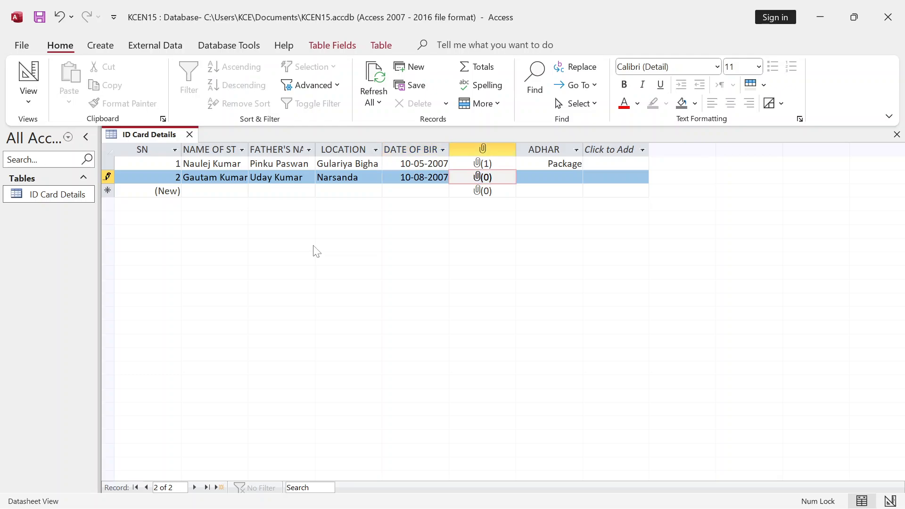
- Attach download (1) - Copy.jpeg from the Actor folder to record 2's photo field
{"action": "double_click", "coordinate": [494, 181]}
{"action": "left_click", "coordinate": [555, 221]}
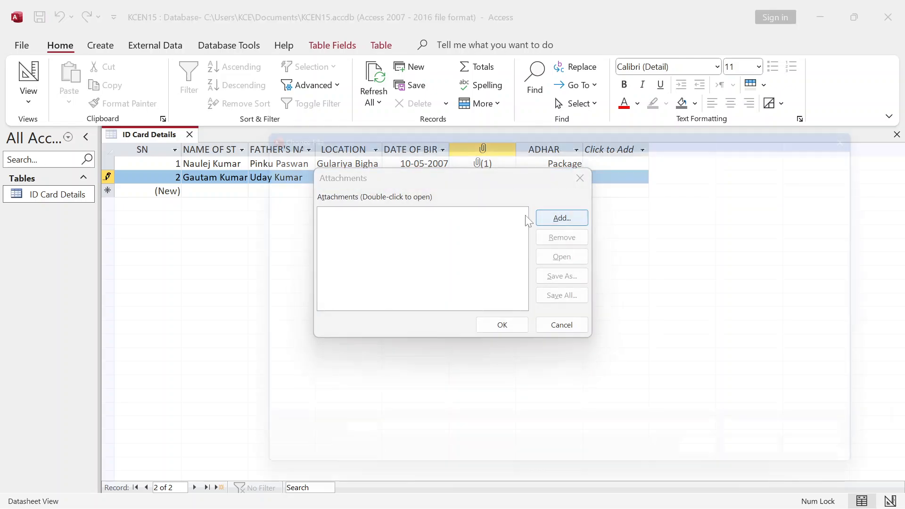
{"action": "left_click", "coordinate": [315, 149]}
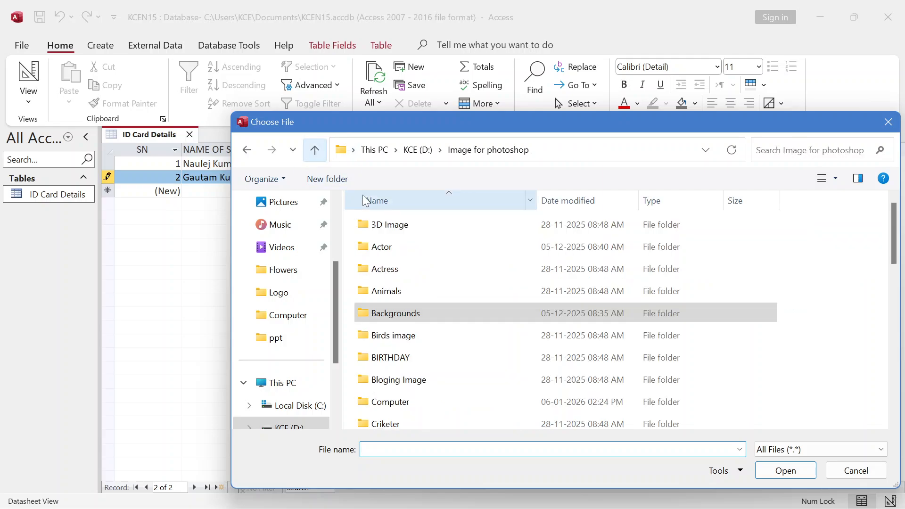
{"action": "double_click", "coordinate": [381, 246]}
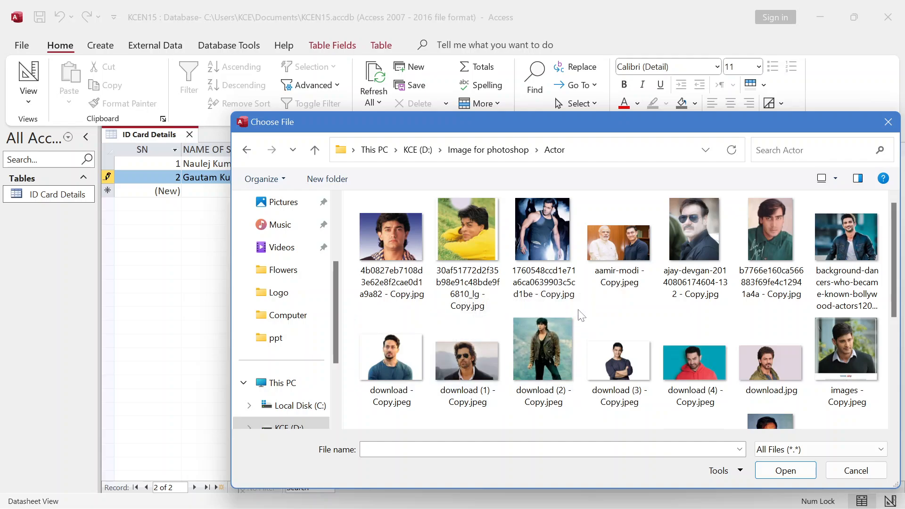
{"action": "scroll", "coordinate": [653, 323], "scroll_direction": "down", "scroll_amount": 2}
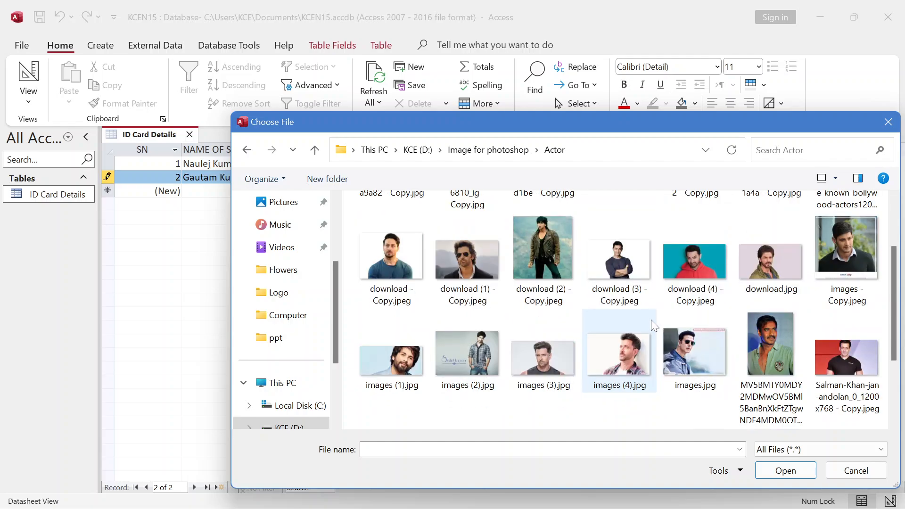
{"action": "left_click", "coordinate": [464, 264]}
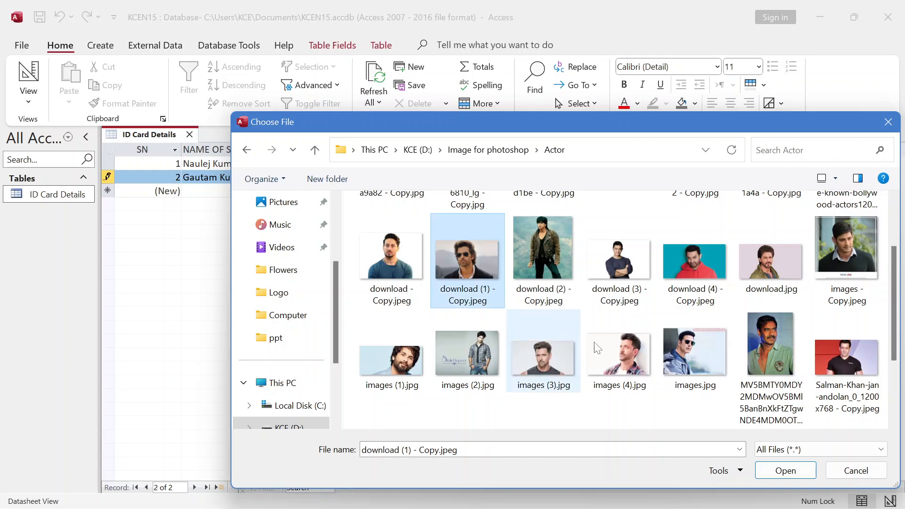
{"action": "left_click", "coordinate": [782, 474]}
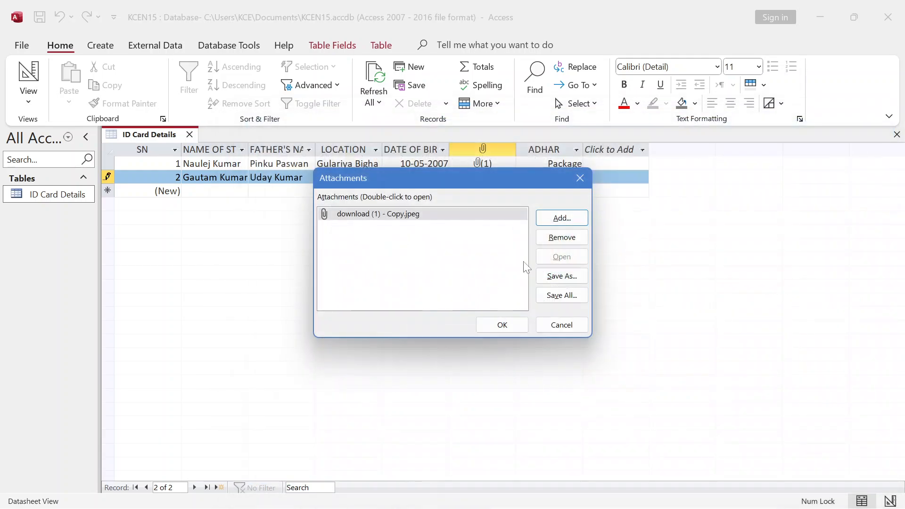
{"action": "left_click", "coordinate": [500, 326]}
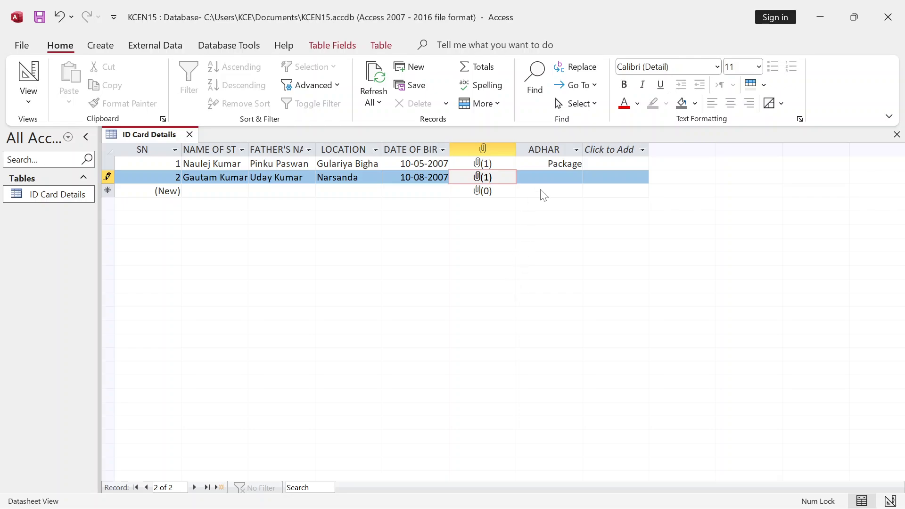
{"action": "left_click", "coordinate": [551, 177]}
- Embed window-room-with-surreal-mystical-view_23-2150309310.jpg from Backgrounds as an object in record 2's ADHAR field
{"action": "right_click", "coordinate": [551, 175]}
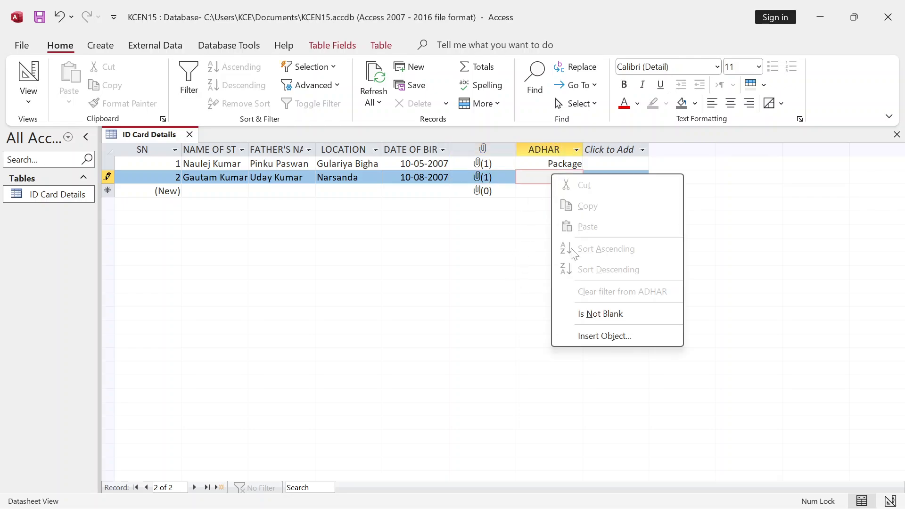
{"action": "left_click", "coordinate": [594, 335]}
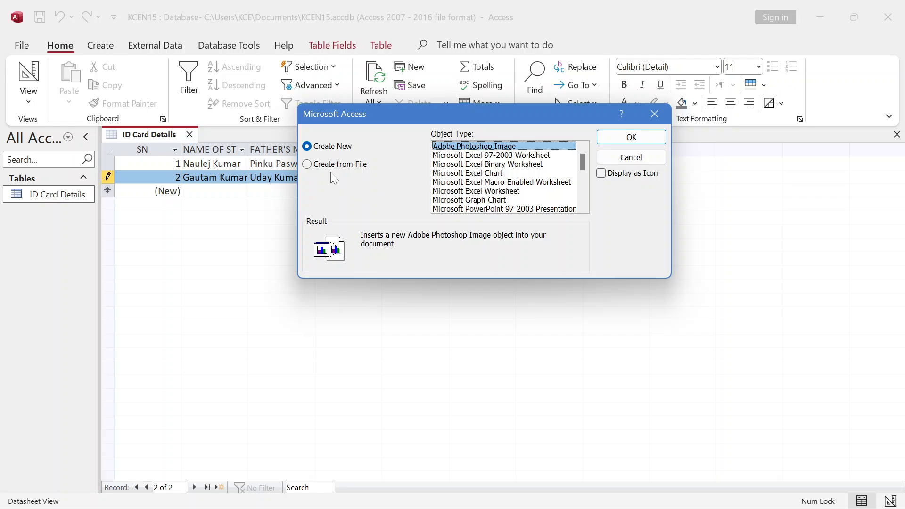
{"action": "left_click", "coordinate": [327, 166]}
{"action": "left_click", "coordinate": [457, 164]}
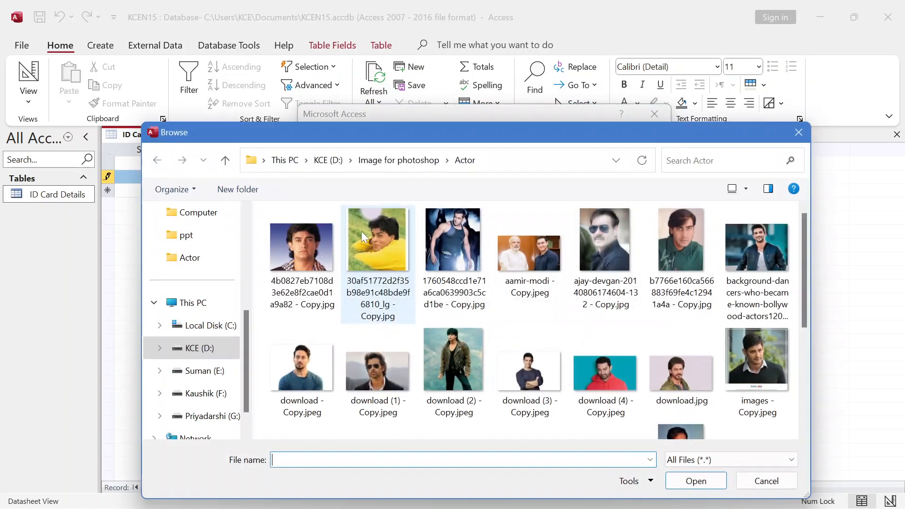
{"action": "left_click", "coordinate": [225, 159]}
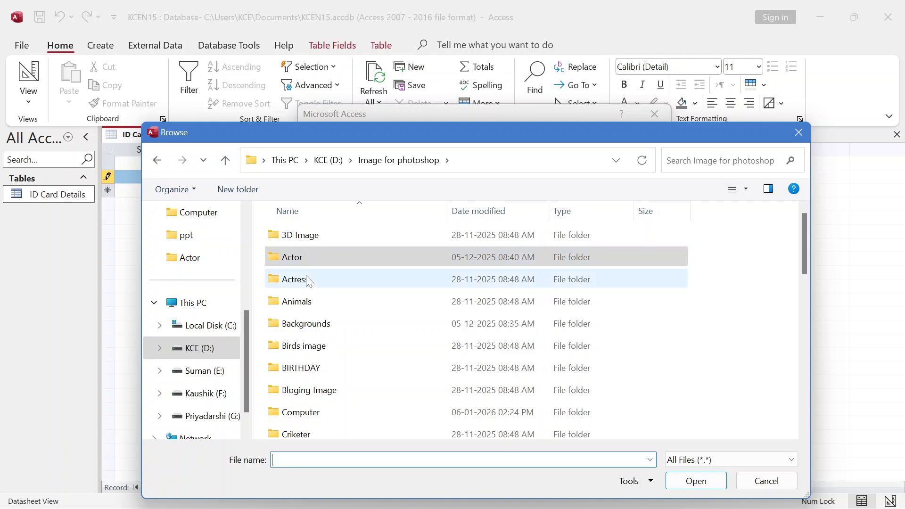
{"action": "double_click", "coordinate": [309, 280]}
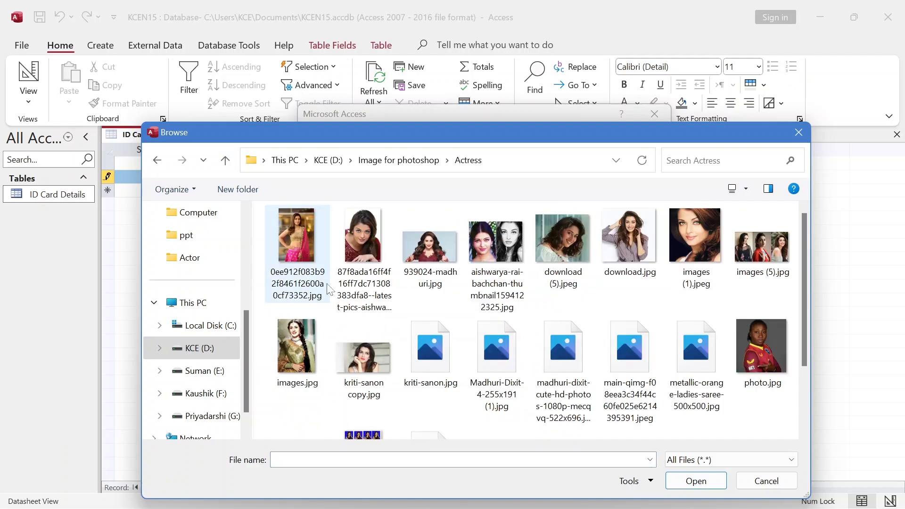
{"action": "left_click", "coordinate": [225, 160]}
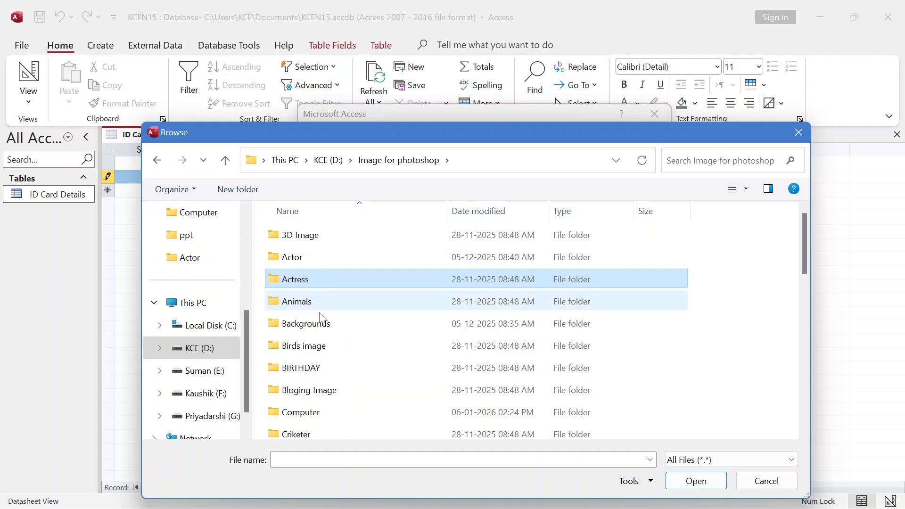
{"action": "double_click", "coordinate": [306, 323]}
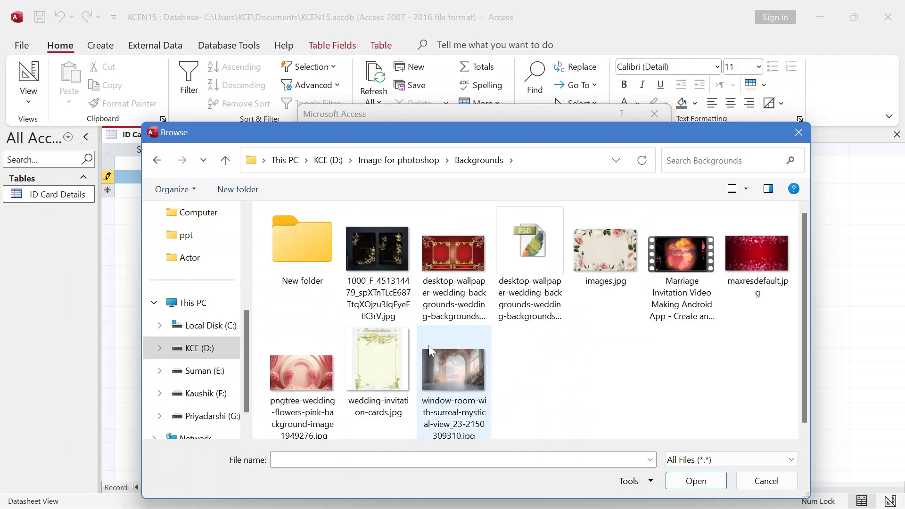
{"action": "left_click", "coordinate": [461, 360]}
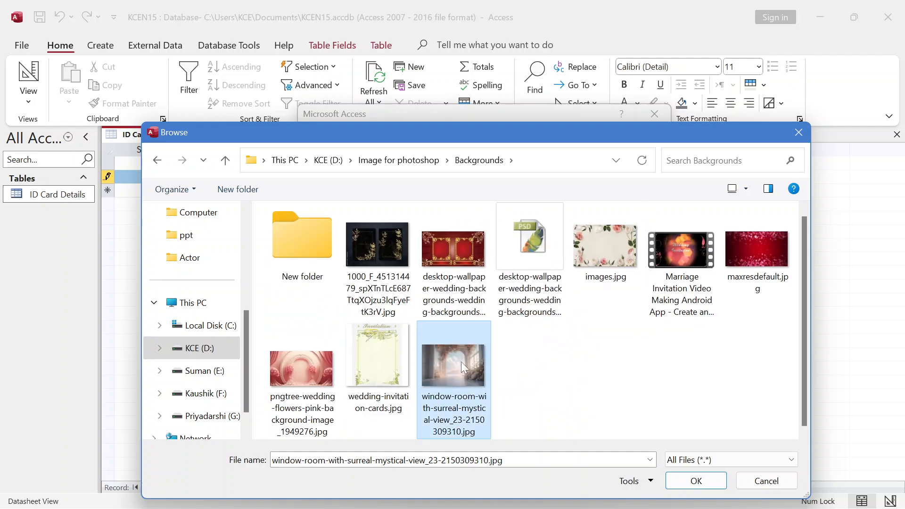
{"action": "left_click", "coordinate": [695, 480]}
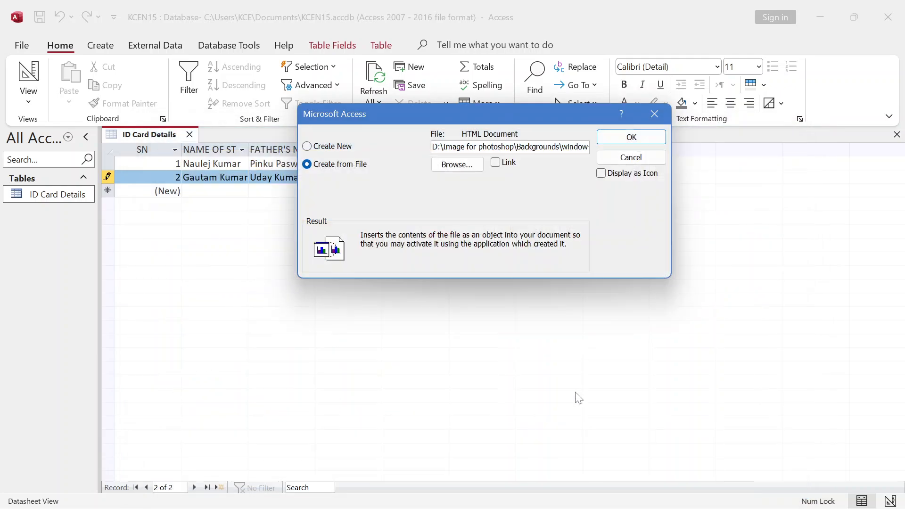
{"action": "left_click", "coordinate": [618, 139]}
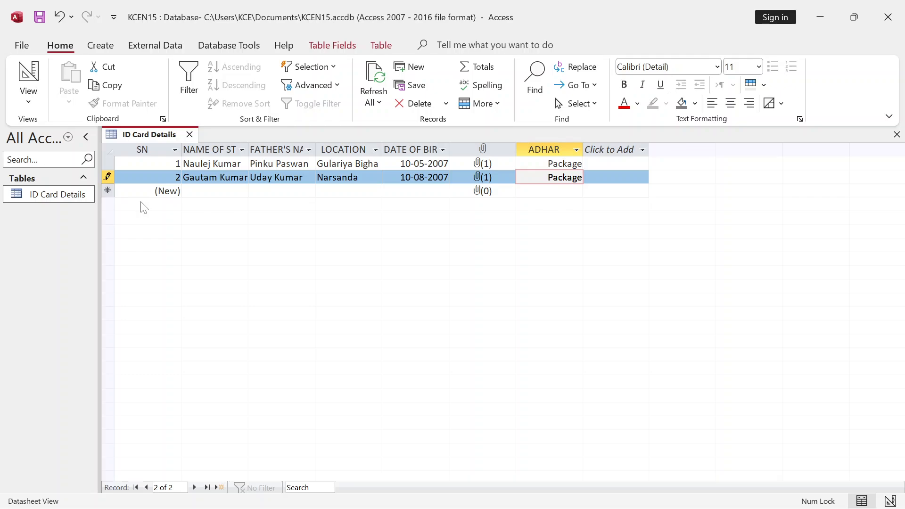
- Start a third record and enter the student's name and father's name
{"action": "key", "text": "Tab"}
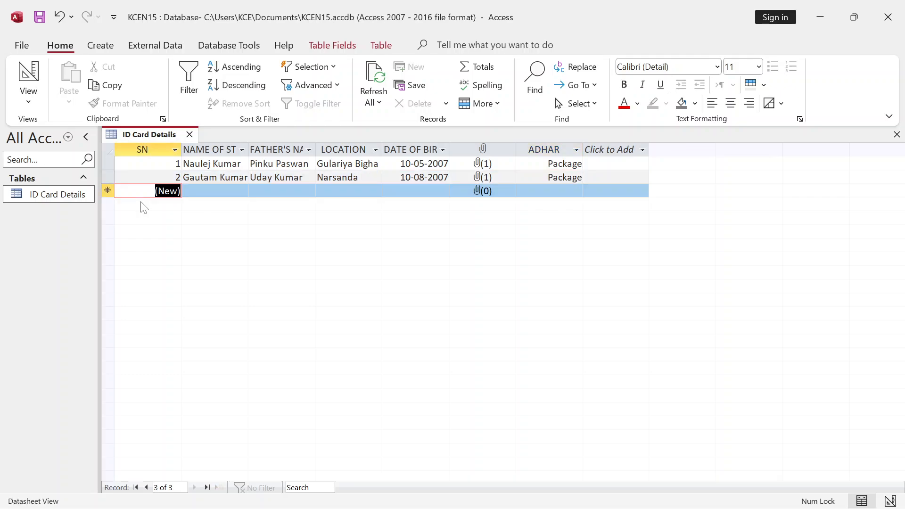
{"action": "key", "text": "Tab"}
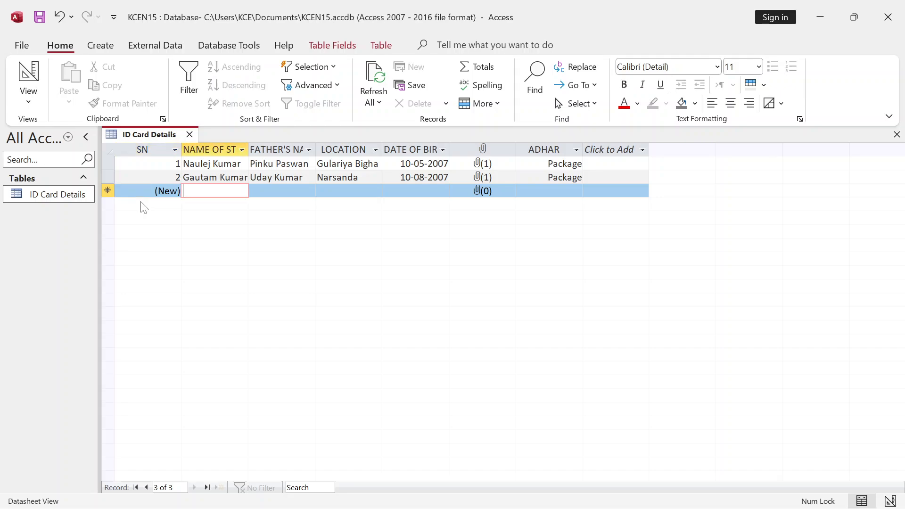
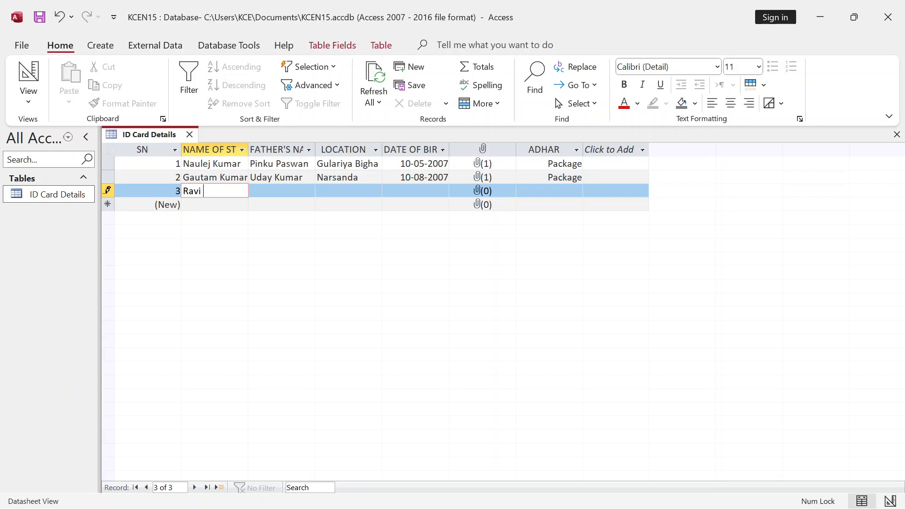
{"action": "key", "text": "Tab"}
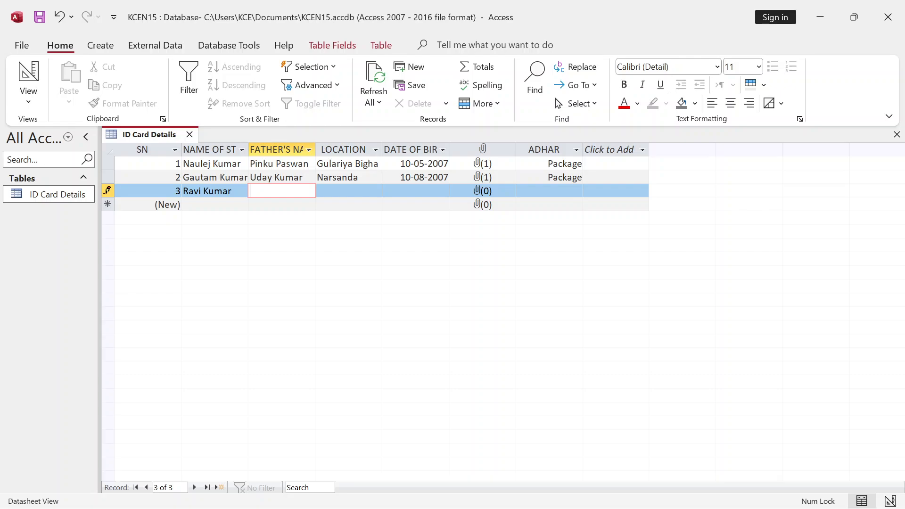
{"action": "key", "text": "Tab"}
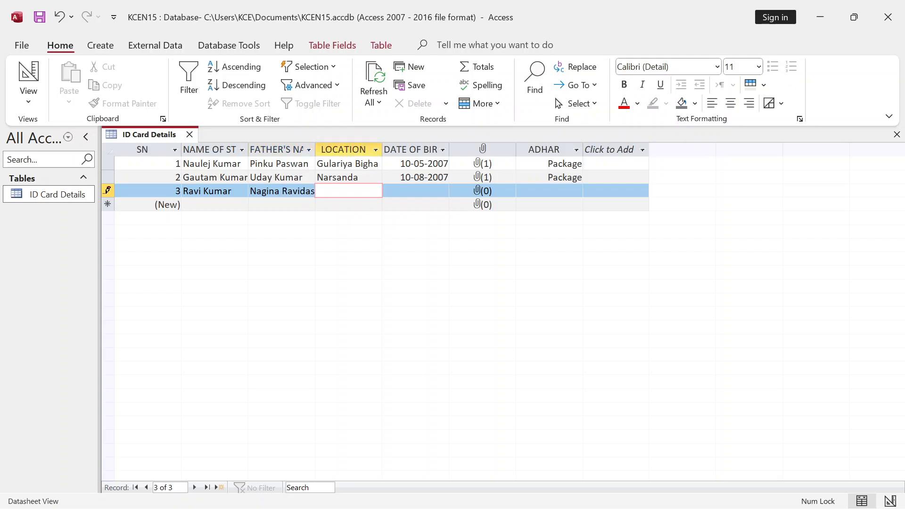
{"action": "type", "text": "Badaura"}
{"action": "key", "text": "Tab"}
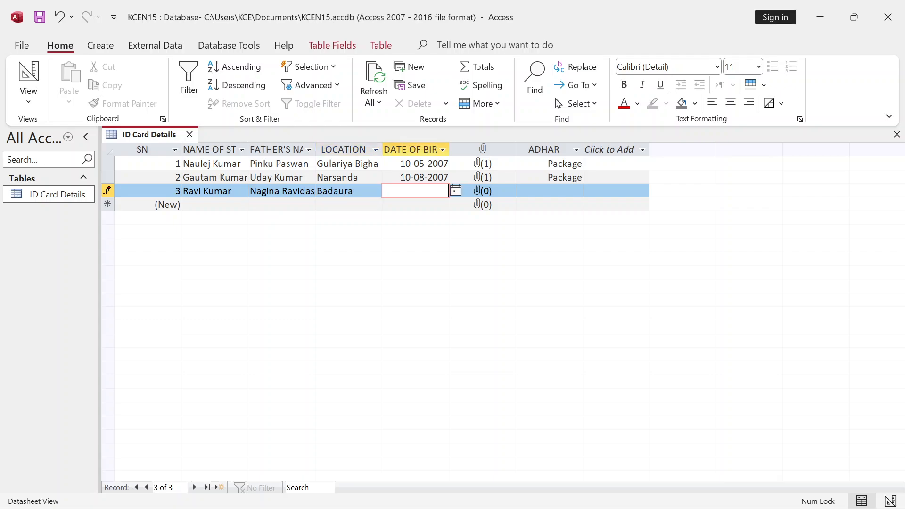
{"action": "left_click", "coordinate": [455, 190]}
{"action": "left_click", "coordinate": [309, 209]}
{"action": "type", "text": "15-08-2003"}
{"action": "key", "text": "Tab"}
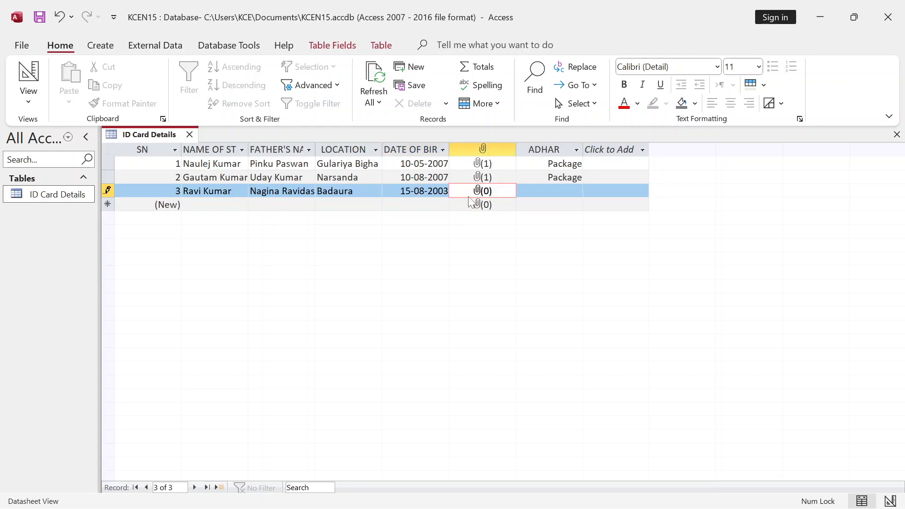
- Attach b7766e160ca566883f69fe4c12941a4a - Copy.jpg from the Actor folder to record 3's photo field
{"action": "double_click", "coordinate": [481, 193]}
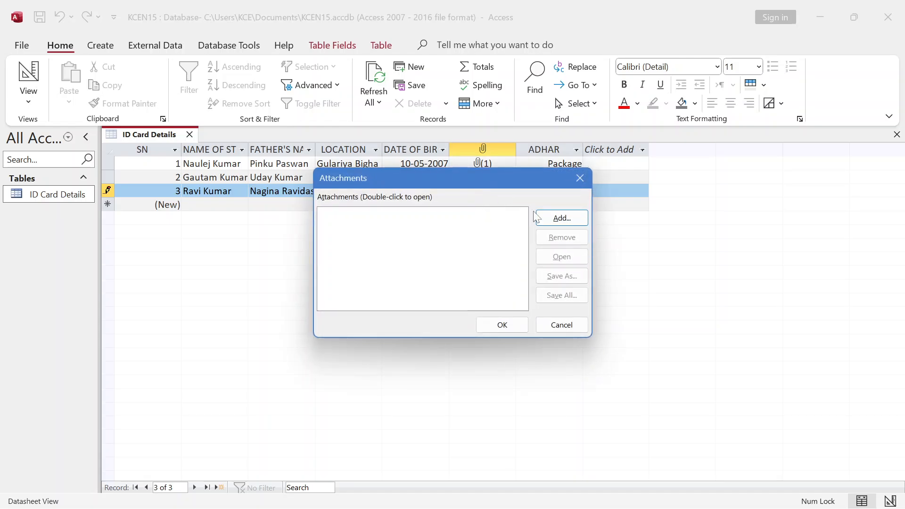
{"action": "left_click", "coordinate": [548, 219]}
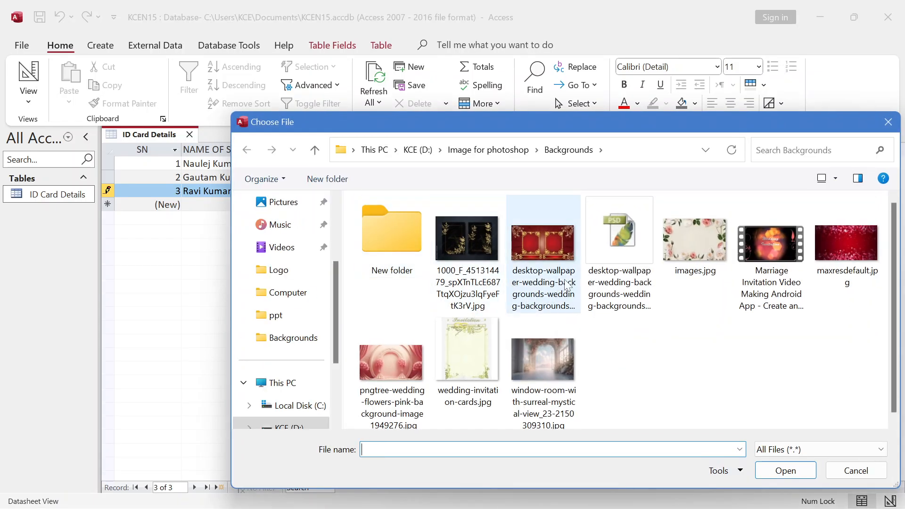
{"action": "left_click", "coordinate": [315, 149]}
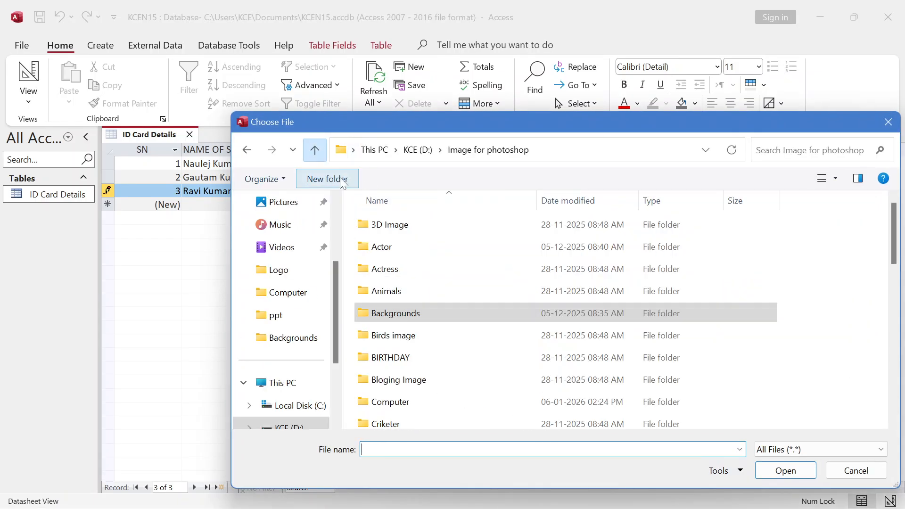
{"action": "double_click", "coordinate": [408, 246]}
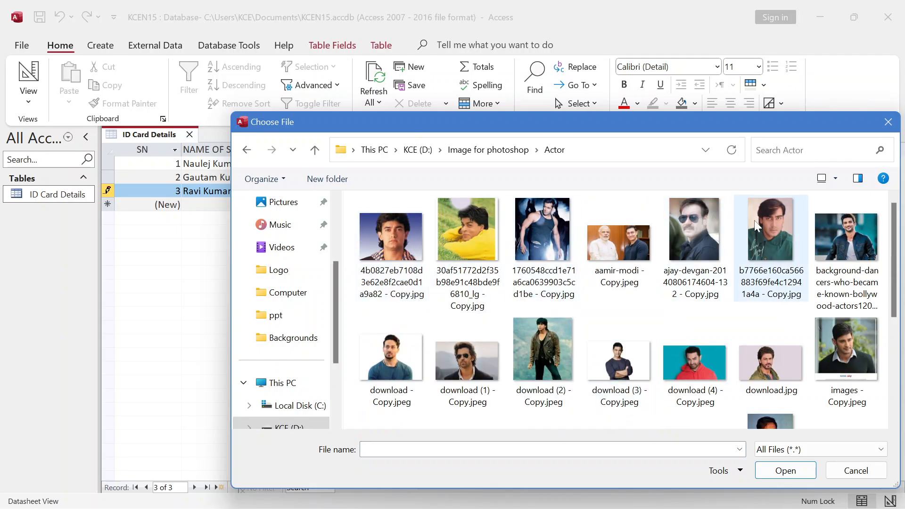
{"action": "left_click", "coordinate": [769, 245]}
{"action": "left_click", "coordinate": [783, 470]}
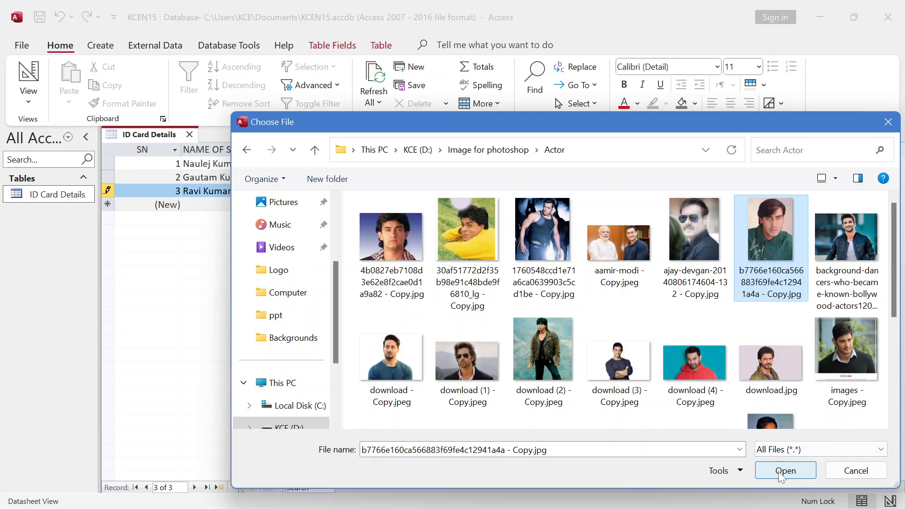
{"action": "left_click", "coordinate": [501, 325]}
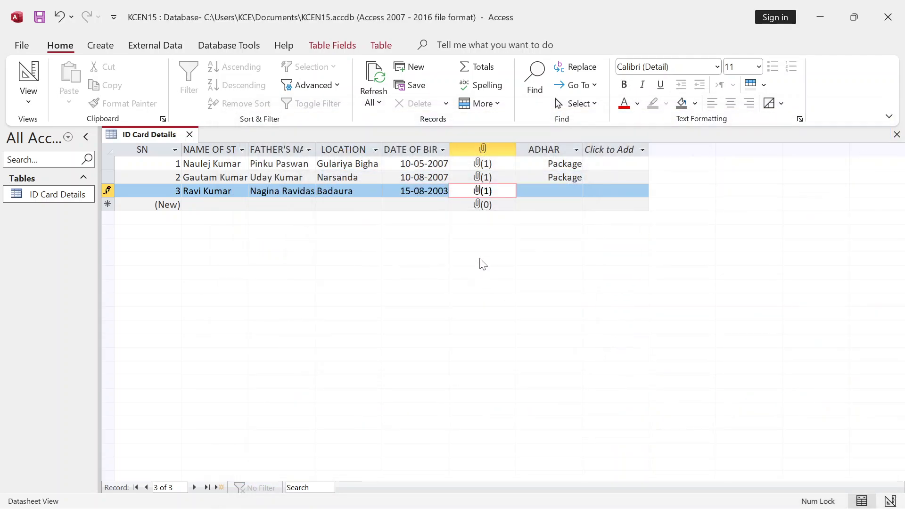
{"action": "left_click", "coordinate": [559, 191]}
- Embed Backgrounds\images.jpg as a Package object in record 3's ADHAR field
{"action": "right_click", "coordinate": [559, 191]}
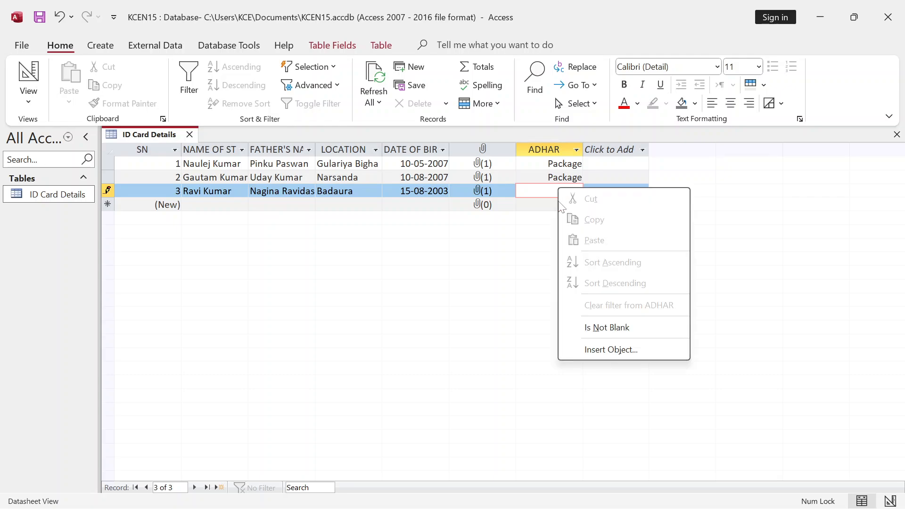
{"action": "left_click", "coordinate": [604, 349]}
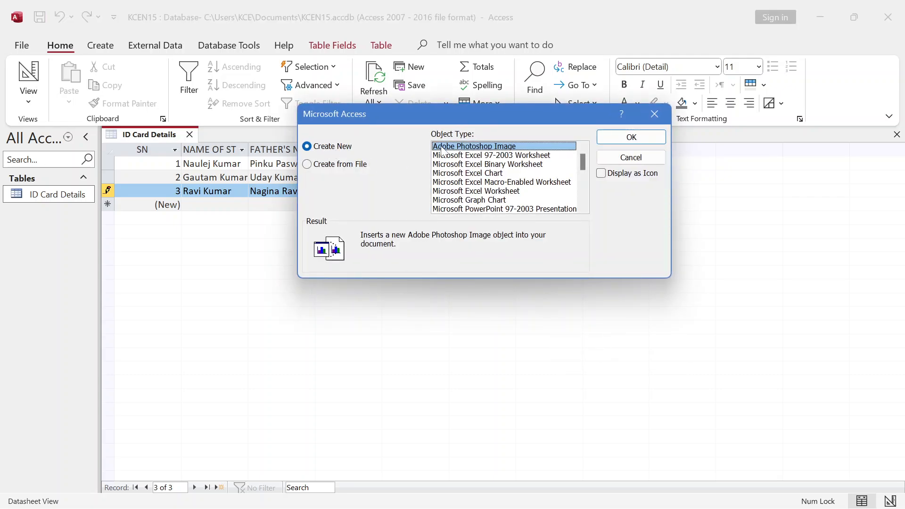
{"action": "left_click", "coordinate": [335, 168]}
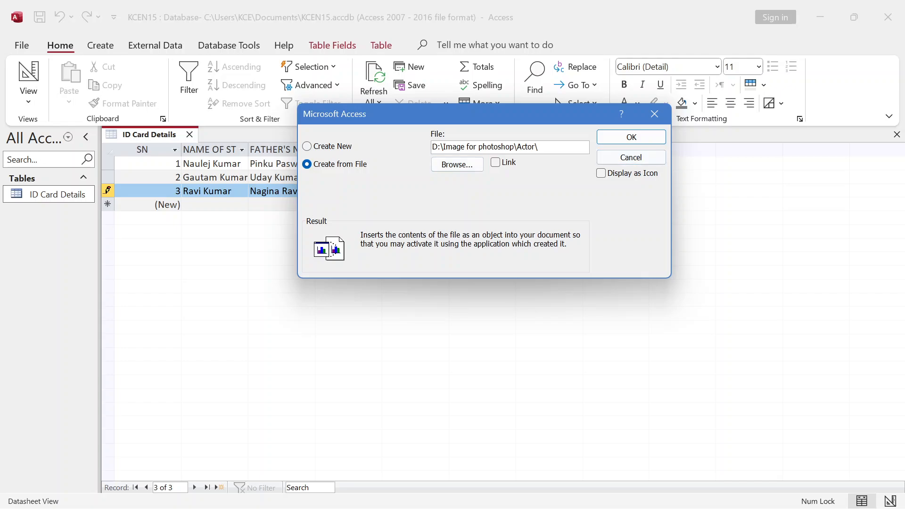
{"action": "left_click", "coordinate": [456, 165]}
{"action": "scroll", "coordinate": [496, 271], "scroll_direction": "down", "scroll_amount": 3}
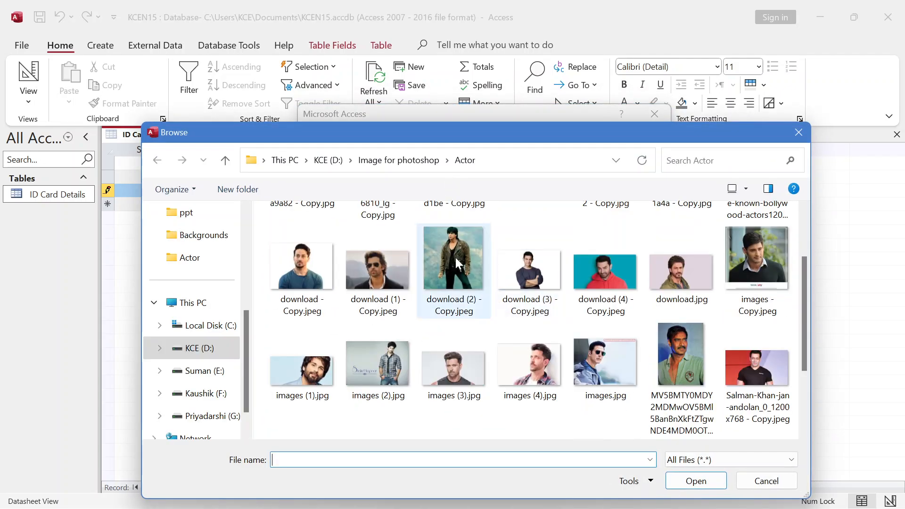
{"action": "left_click", "coordinate": [225, 160]}
{"action": "left_click", "coordinate": [317, 284]}
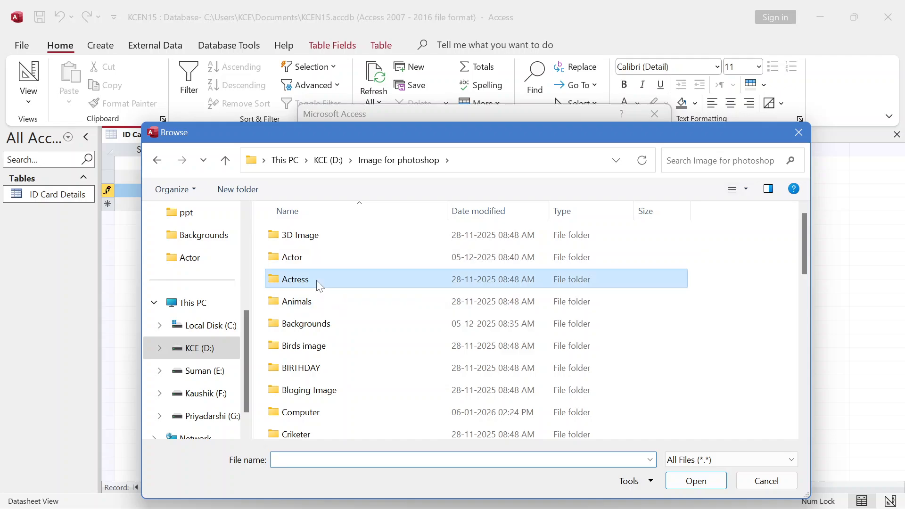
{"action": "double_click", "coordinate": [311, 323]}
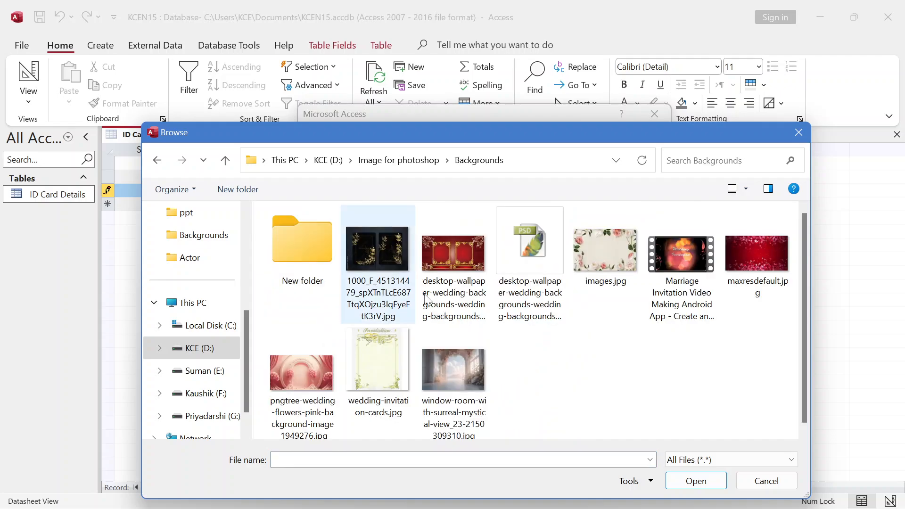
{"action": "left_click", "coordinate": [609, 235]}
{"action": "left_click", "coordinate": [674, 480]}
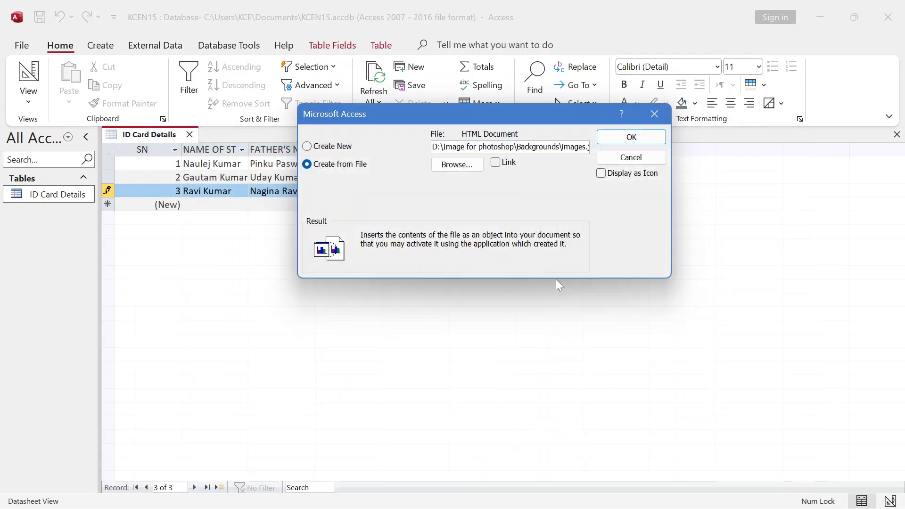
{"action": "left_click", "coordinate": [618, 137]}
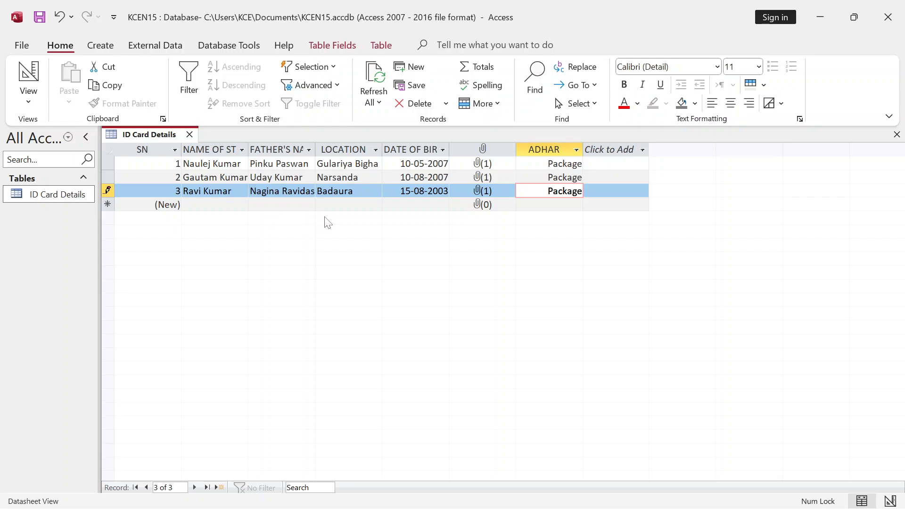
- Enter the student's full name in the new fourth record's student name field
{"action": "key", "text": "Tab"}
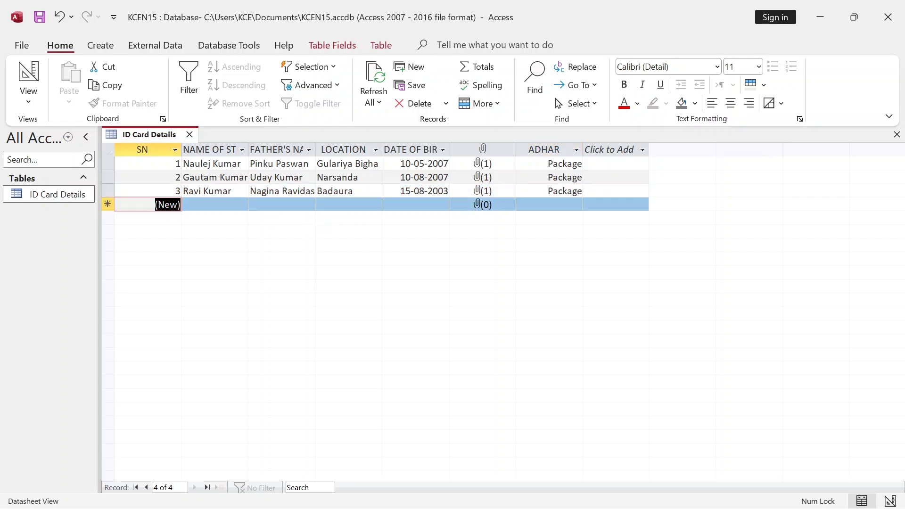
{"action": "key", "text": "Tab"}
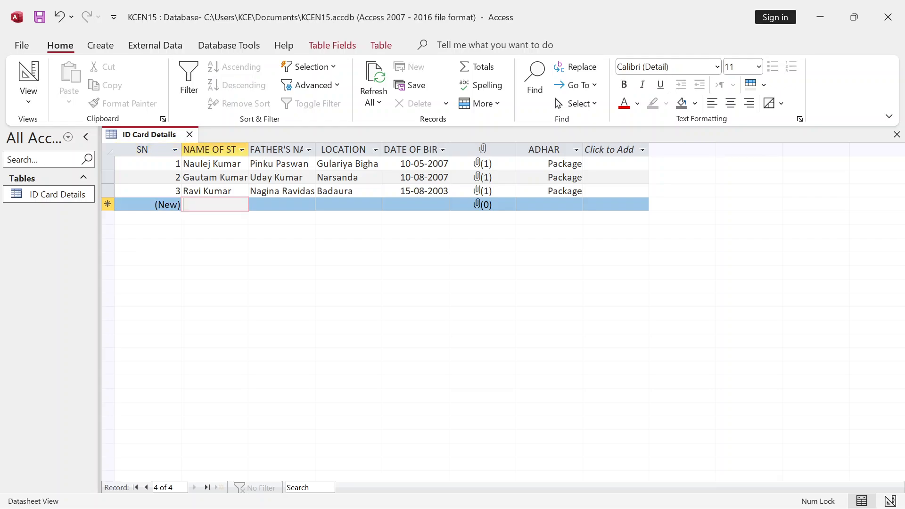
{"action": "type", "text": "rit"}
{"action": "key", "text": "BackSpace"}
{"action": "key", "text": "BackSpace"}
{"action": "key", "text": "BackSpace"}
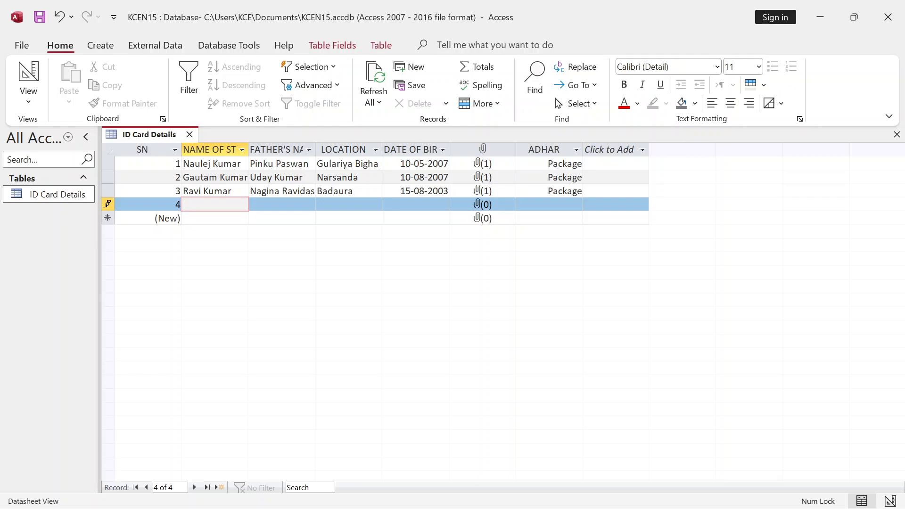
{"action": "type", "text": "r"}
{"action": "key", "text": "BackSpace"}
{"action": "key", "text": "Tab"}
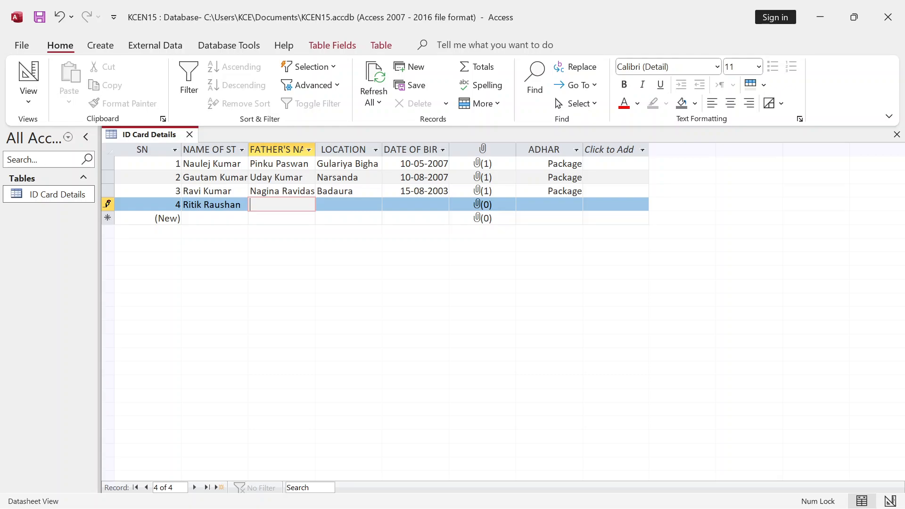
- Fill in the father's name and location SagarPar, leaving date of birth next
{"action": "key", "text": "Tab"}
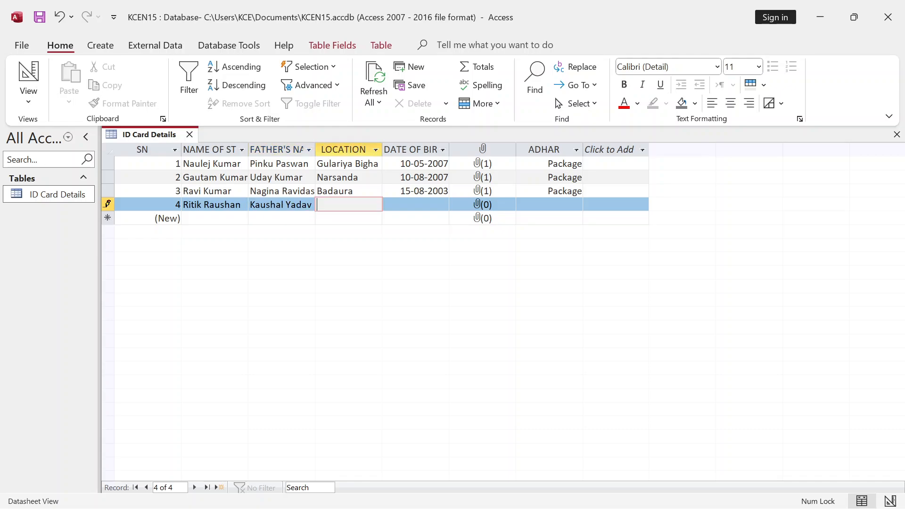
{"action": "type", "text": "K"}
{"action": "type", "text": "a"}
{"action": "key", "text": "BackSpace"}
{"action": "key", "text": "BackSpace"}
{"action": "type", "text": "SagarPar"}
{"action": "key", "text": "Tab"}
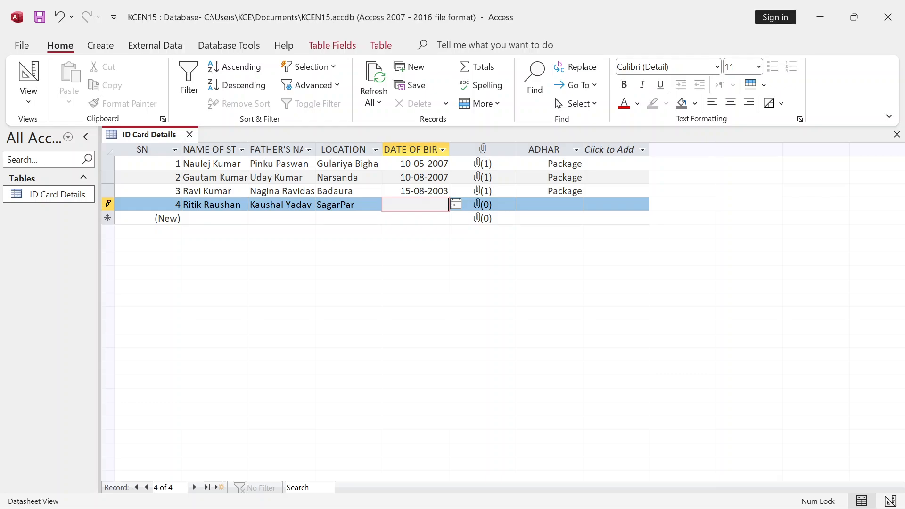
- Enter 08-12-2005 as the fourth student's date of birth
{"action": "type", "text": "08-12-2005"}
{"action": "key", "text": "Tab"}
- Attach images (3).jpg from the Actor folder as the fourth student's photo
{"action": "double_click", "coordinate": [504, 208]}
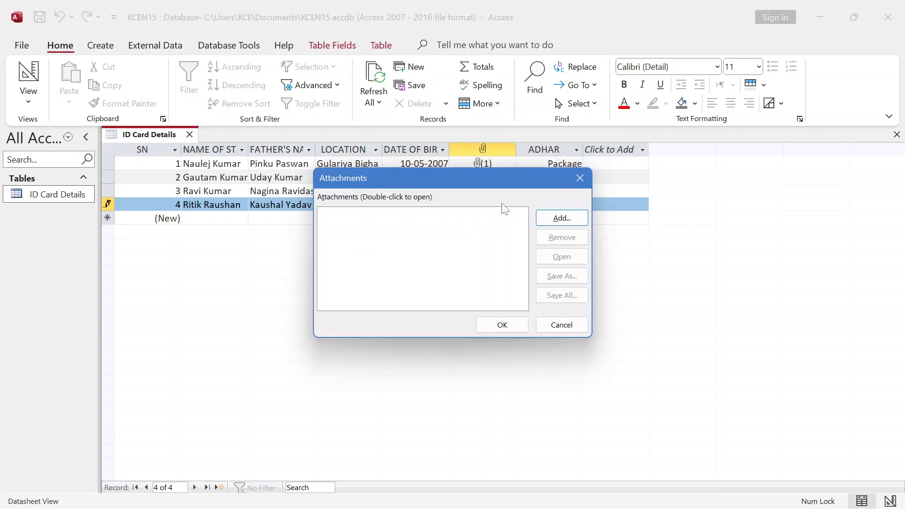
{"action": "left_click", "coordinate": [561, 218]}
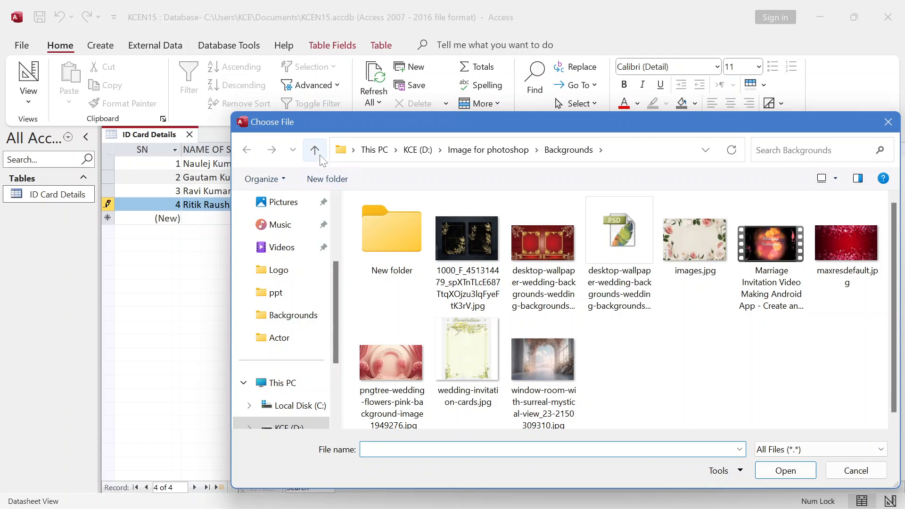
{"action": "left_click", "coordinate": [321, 158]}
{"action": "double_click", "coordinate": [397, 266]}
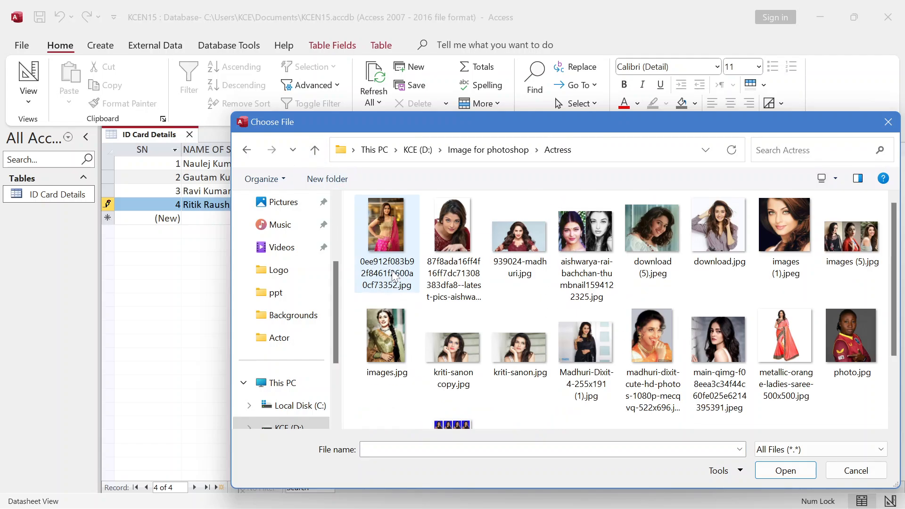
{"action": "left_click", "coordinate": [314, 150]}
{"action": "double_click", "coordinate": [399, 243]}
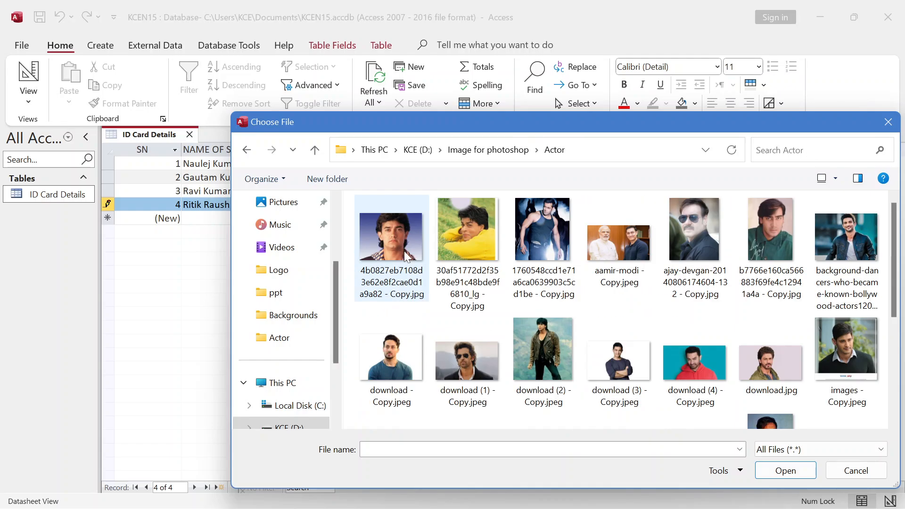
{"action": "scroll", "coordinate": [406, 255], "scroll_direction": "down", "scroll_amount": 5}
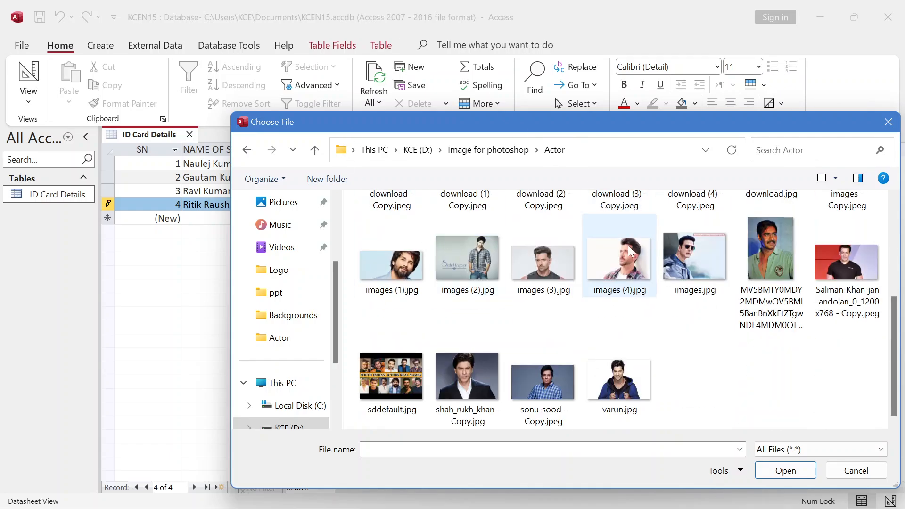
{"action": "left_click", "coordinate": [555, 260]}
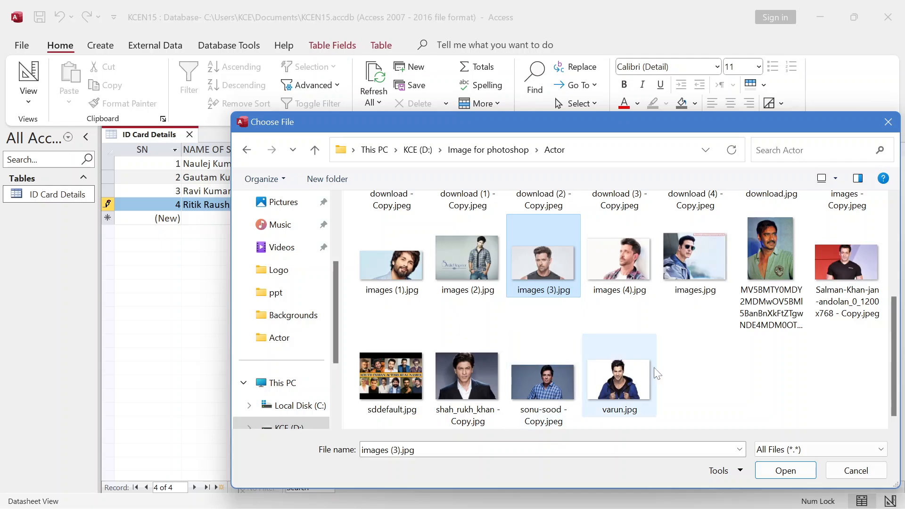
{"action": "left_click", "coordinate": [785, 470]}
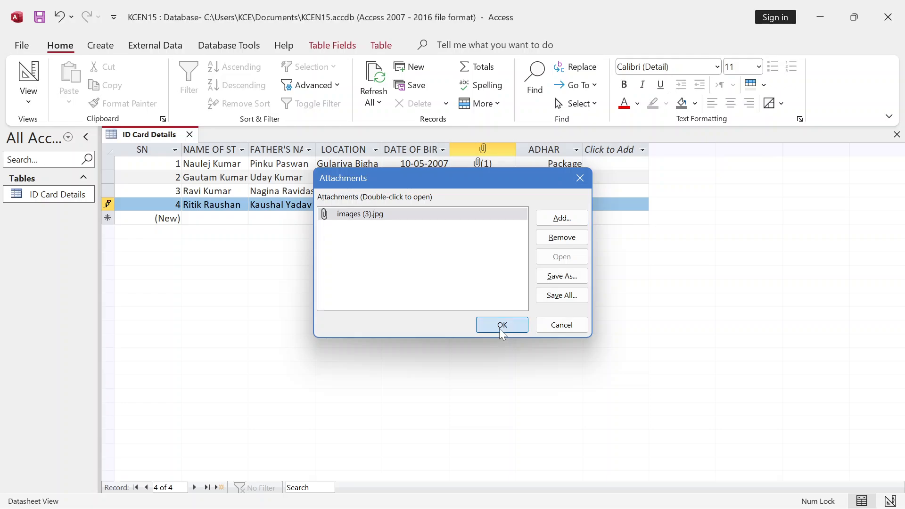
{"action": "left_click", "coordinate": [500, 328]}
- Embed the pink wedding-flowers image from Backgrounds as a Package in record 4's ADHAR field
{"action": "left_click", "coordinate": [547, 204]}
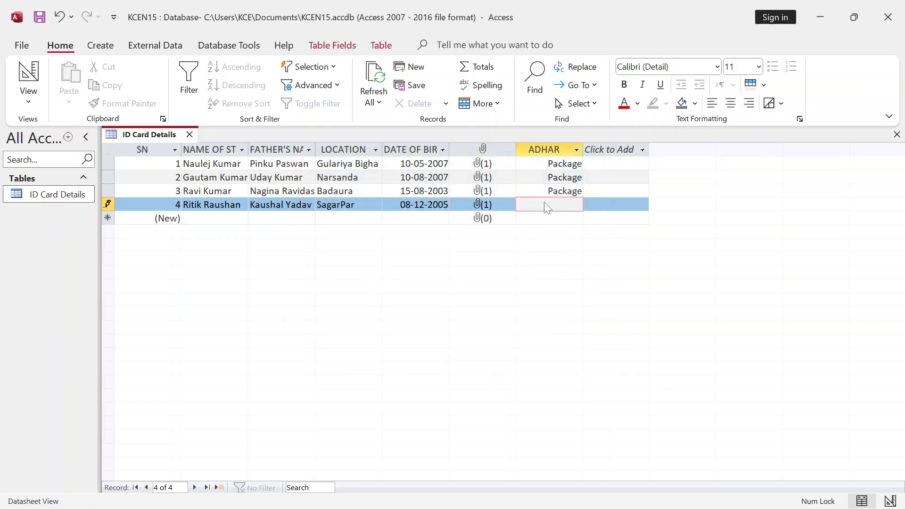
{"action": "right_click", "coordinate": [548, 208]}
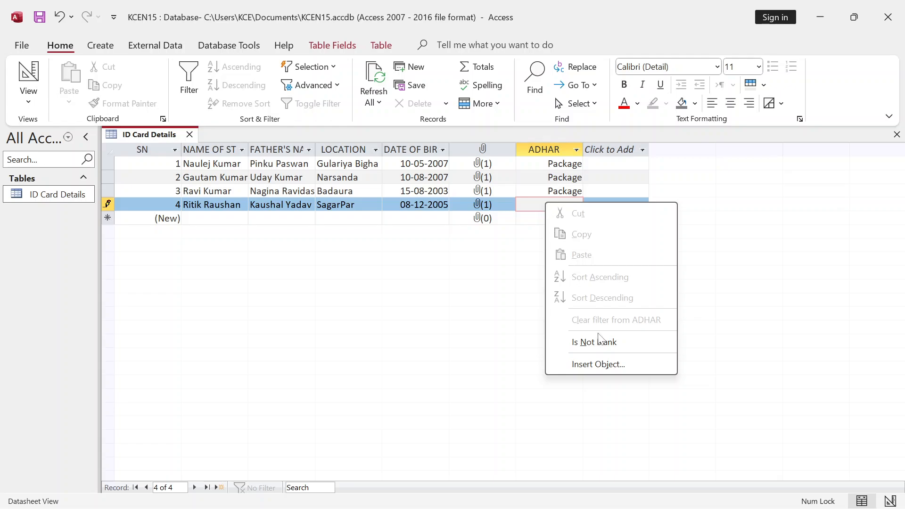
{"action": "left_click", "coordinate": [608, 365]}
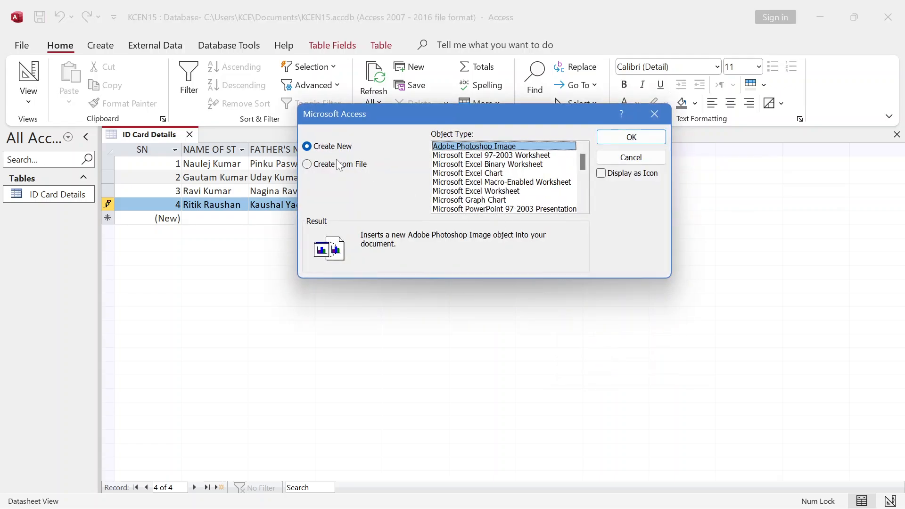
{"action": "left_click", "coordinate": [337, 164]}
{"action": "left_click", "coordinate": [475, 164]}
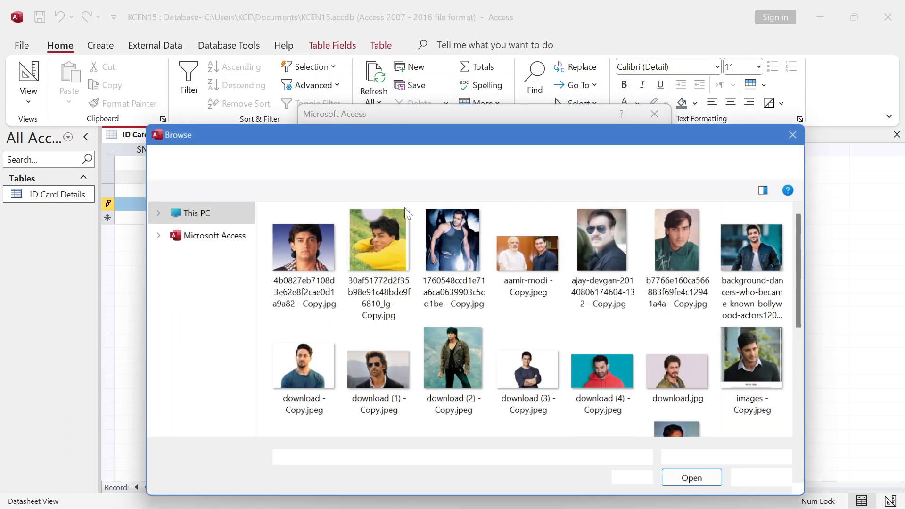
{"action": "left_click", "coordinate": [225, 161]}
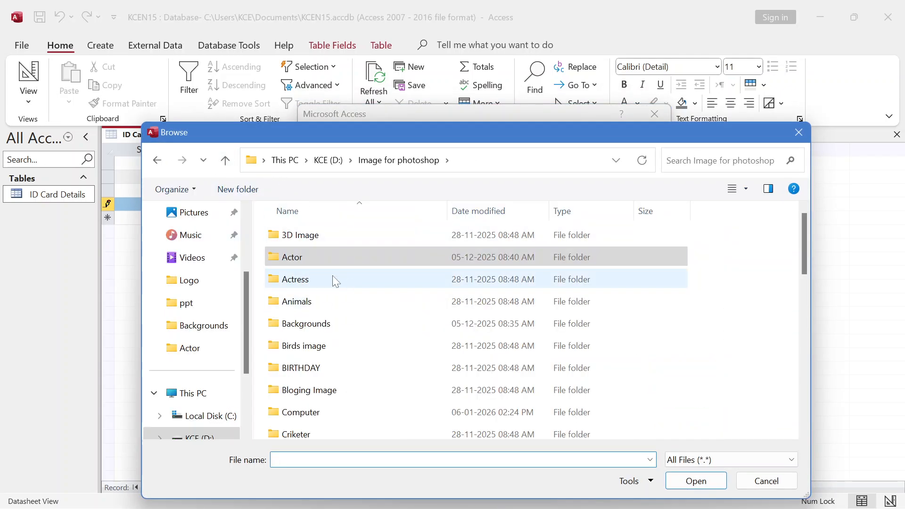
{"action": "double_click", "coordinate": [322, 324]}
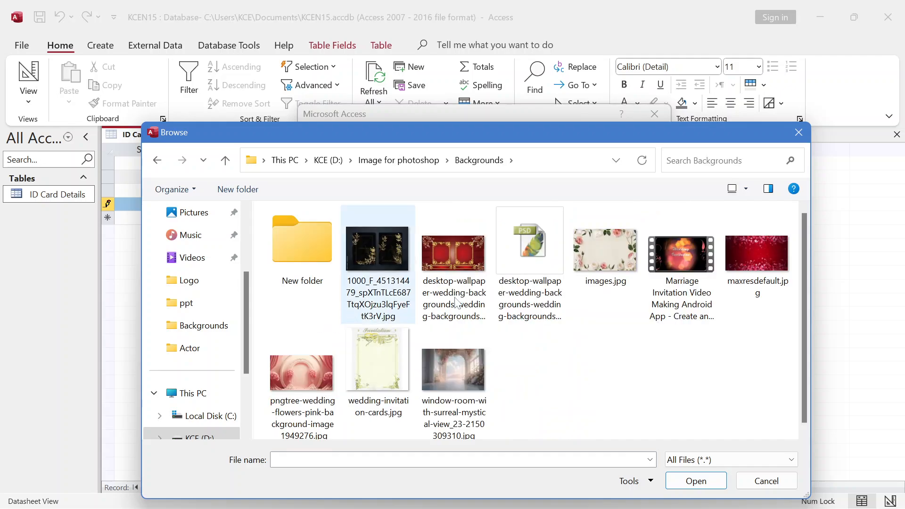
{"action": "left_click", "coordinate": [325, 381]}
{"action": "left_click", "coordinate": [723, 490]}
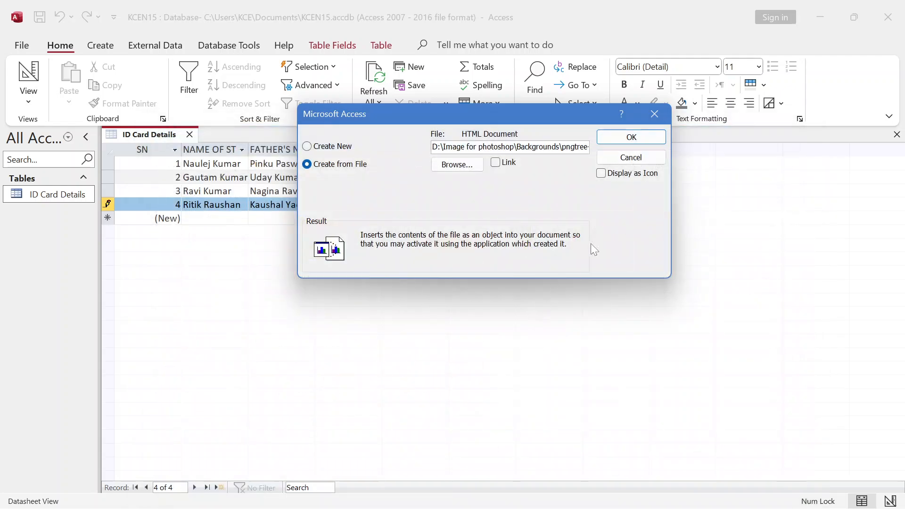
{"action": "left_click", "coordinate": [646, 138]}
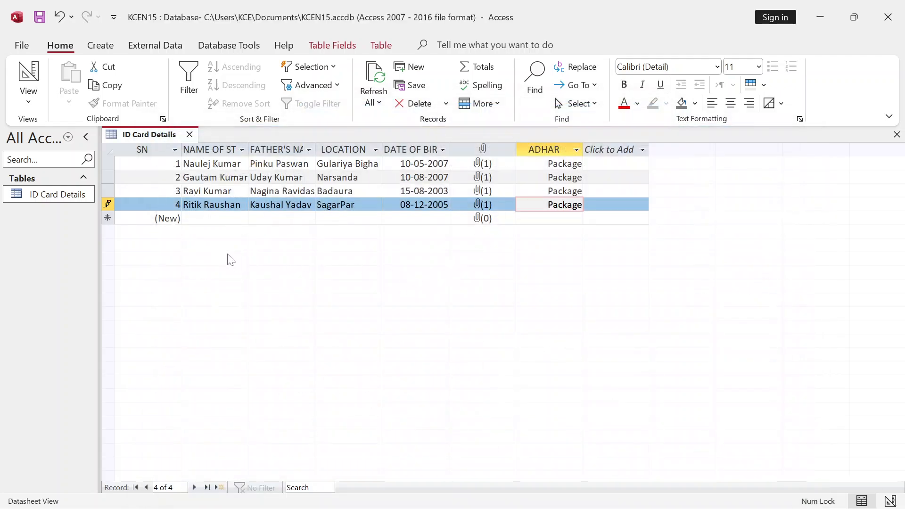
- Start a fifth record and enter the student's name and father's name
{"action": "key", "text": "Tab"}
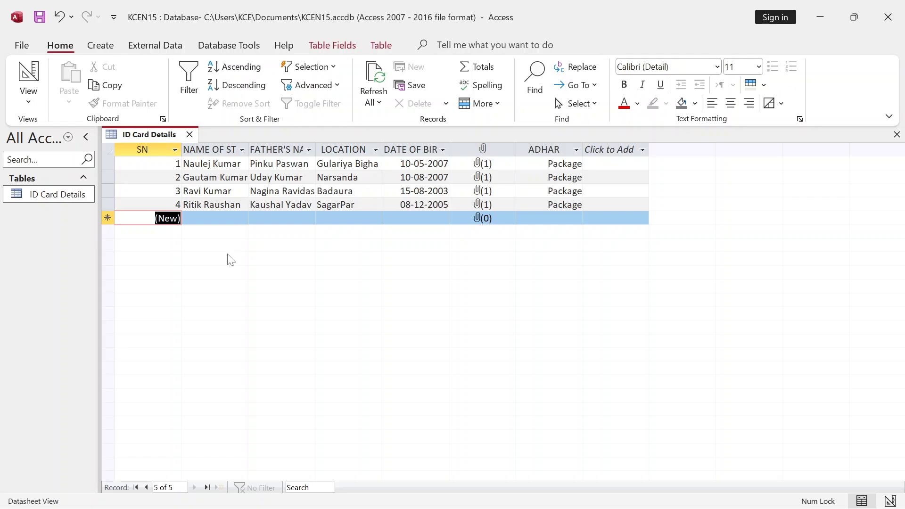
{"action": "key", "text": "Tab"}
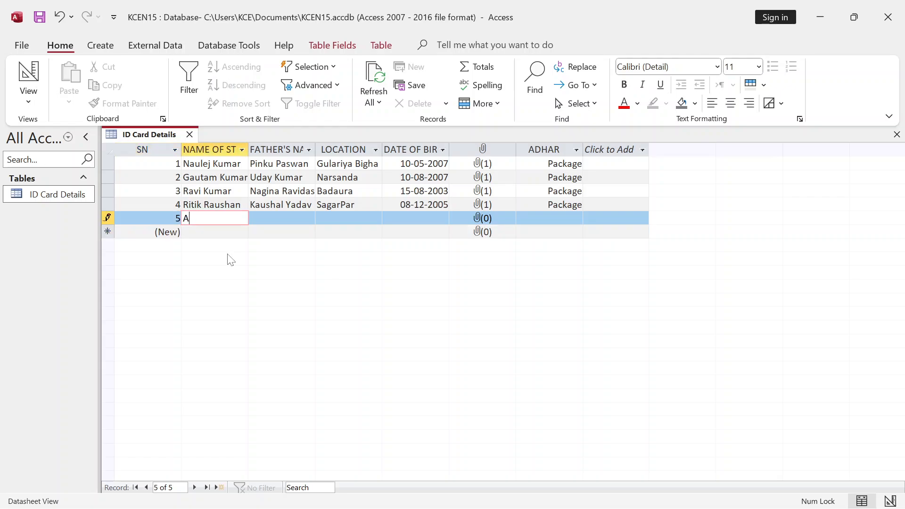
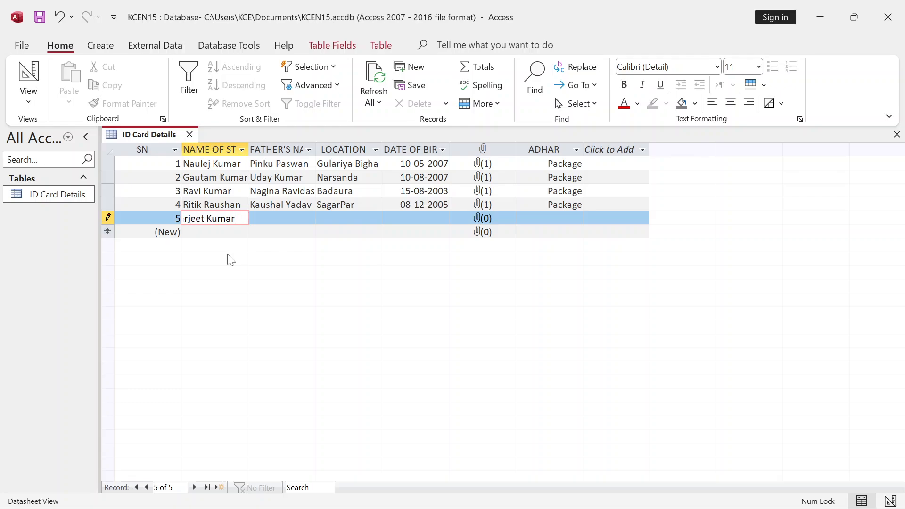
{"action": "key", "text": "Tab"}
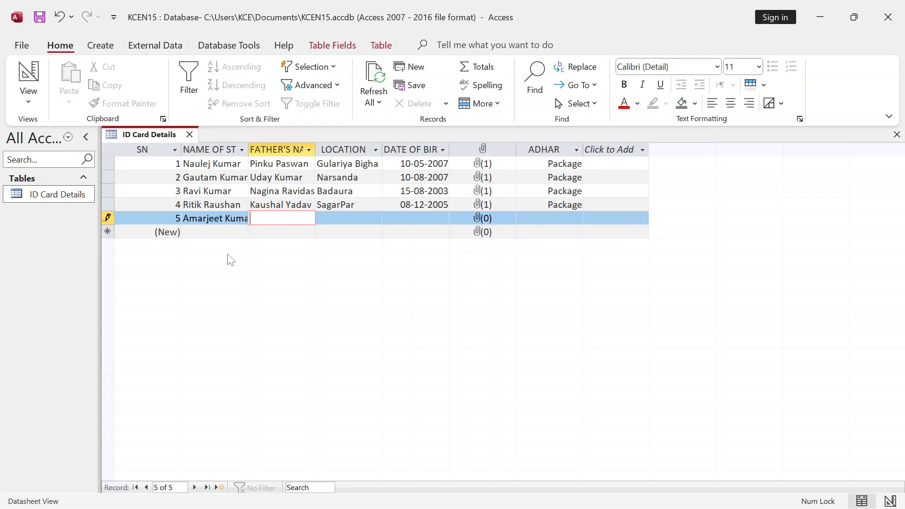
{"action": "key", "text": "Tab"}
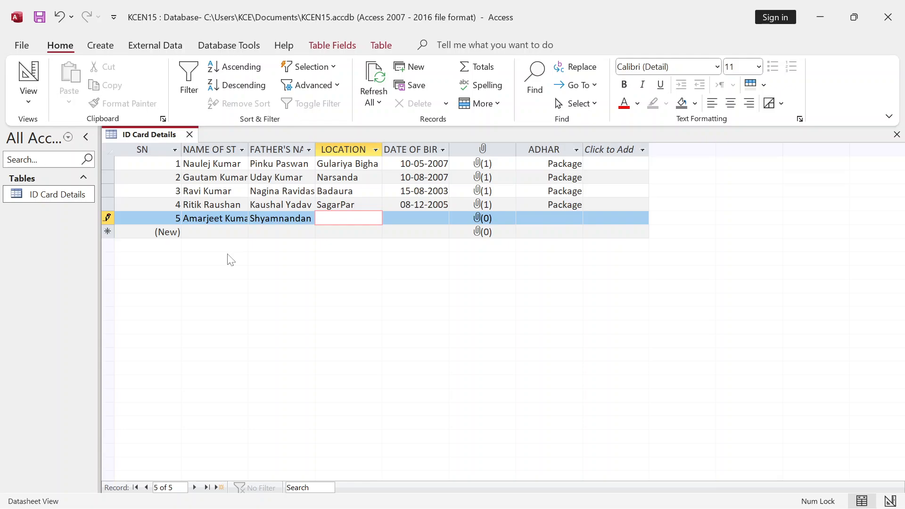
{"action": "type", "text": "Rupaspur"}
{"action": "key", "text": "Tab"}
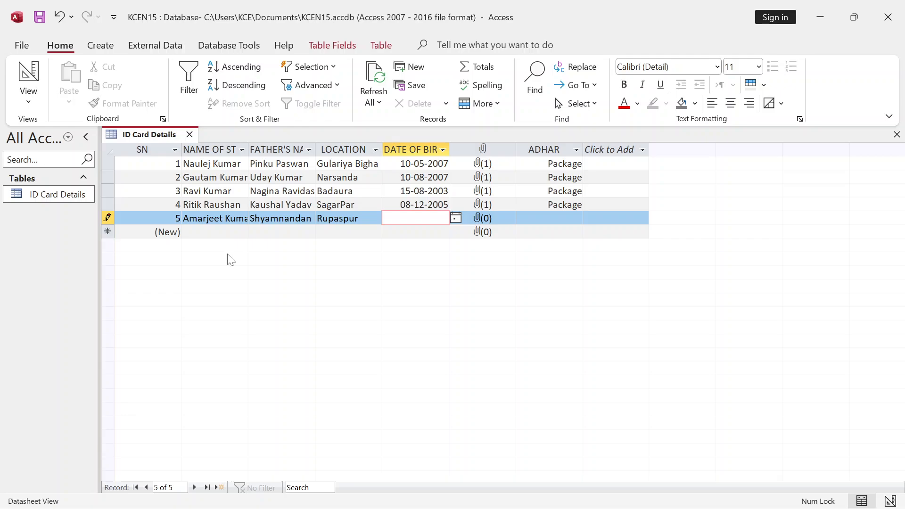
{"action": "type", "text": "13-03-2008"}
{"action": "key", "text": "Tab"}
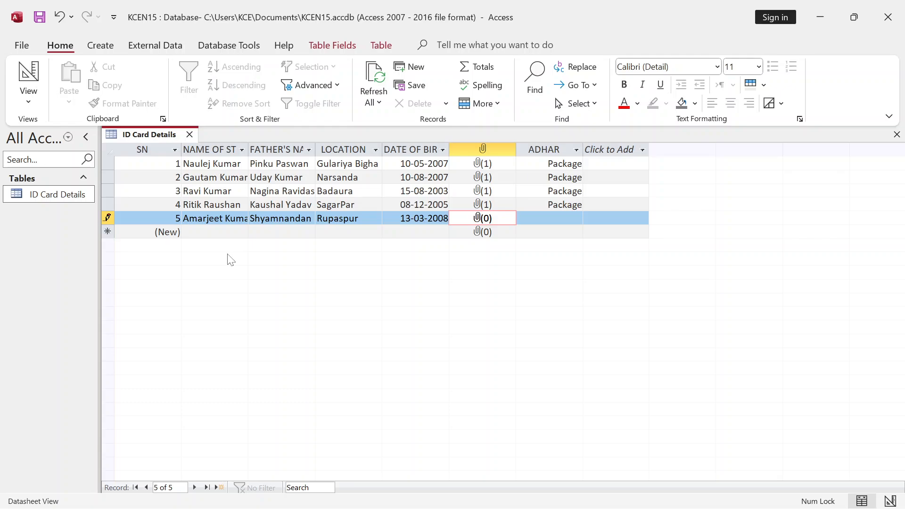
- Attach images (1).jpg from the Actor folder as the fifth student's photo
{"action": "double_click", "coordinate": [485, 220]}
{"action": "left_click", "coordinate": [559, 217]}
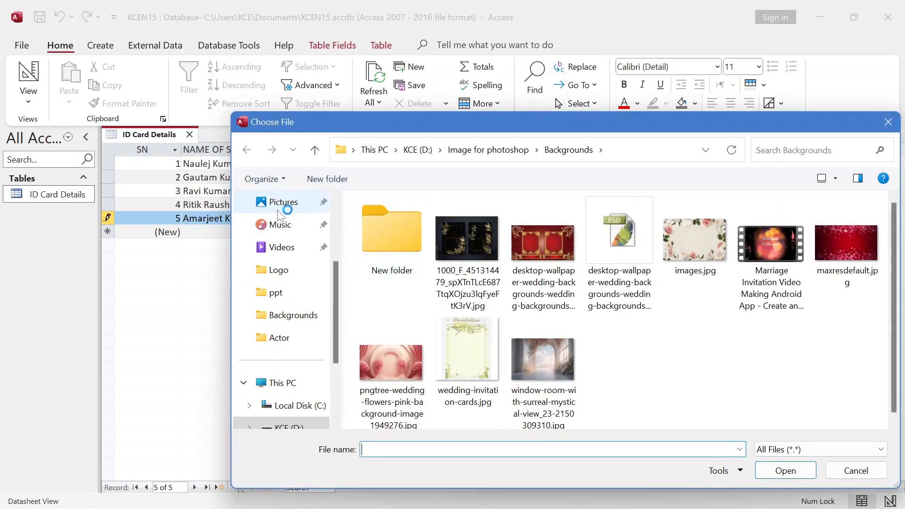
{"action": "left_click", "coordinate": [314, 150]}
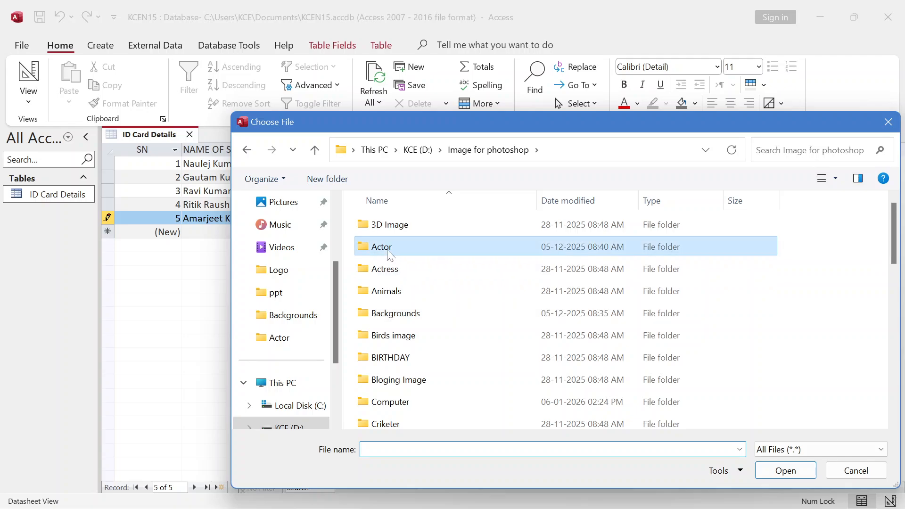
{"action": "double_click", "coordinate": [392, 266]}
{"action": "scroll", "coordinate": [508, 327], "scroll_direction": "down", "scroll_amount": 2}
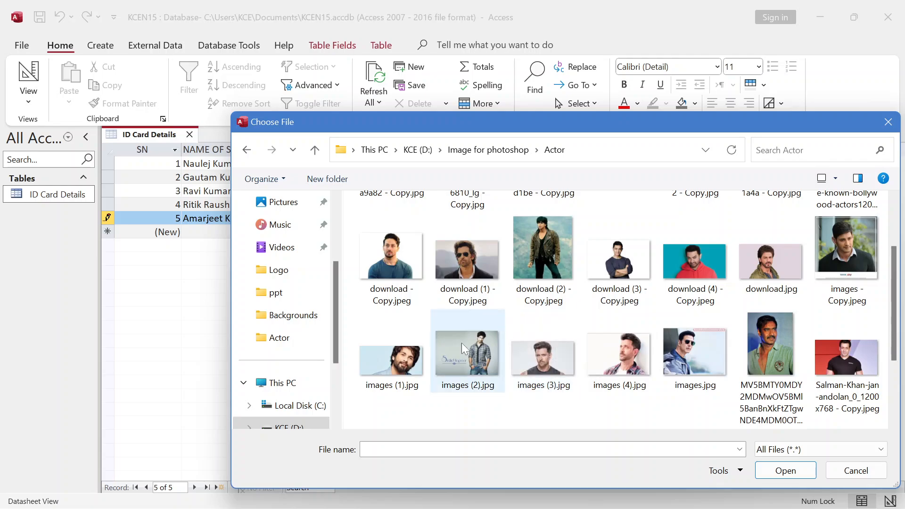
{"action": "left_click", "coordinate": [400, 360]}
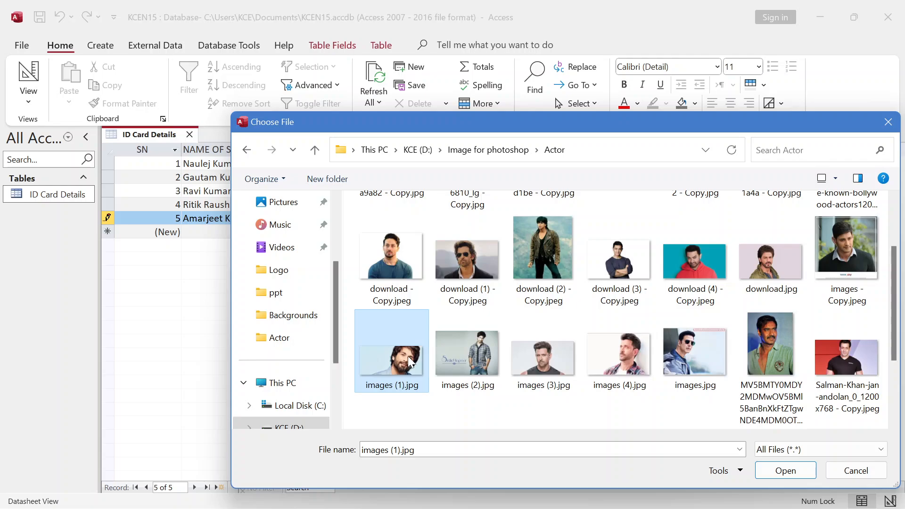
{"action": "left_click", "coordinate": [784, 471]}
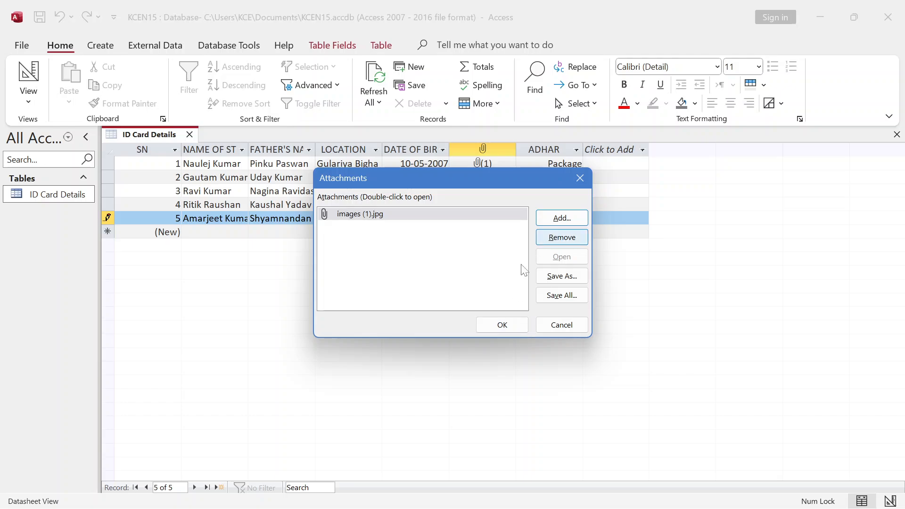
{"action": "left_click", "coordinate": [511, 328]}
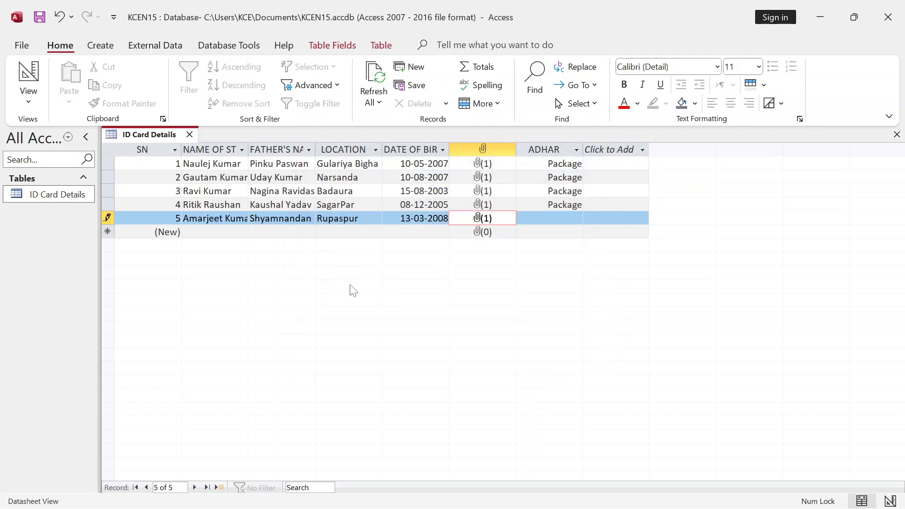
- Embed the dark gold Backgrounds image as a Package in record 5's ADHAR field
{"action": "left_click", "coordinate": [551, 218]}
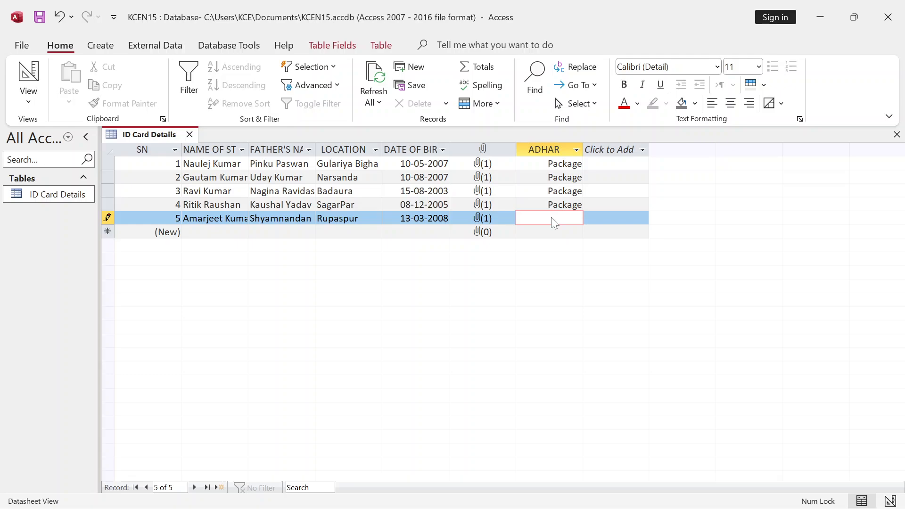
{"action": "right_click", "coordinate": [554, 221]}
{"action": "left_click", "coordinate": [596, 378]}
{"action": "left_click", "coordinate": [336, 164]}
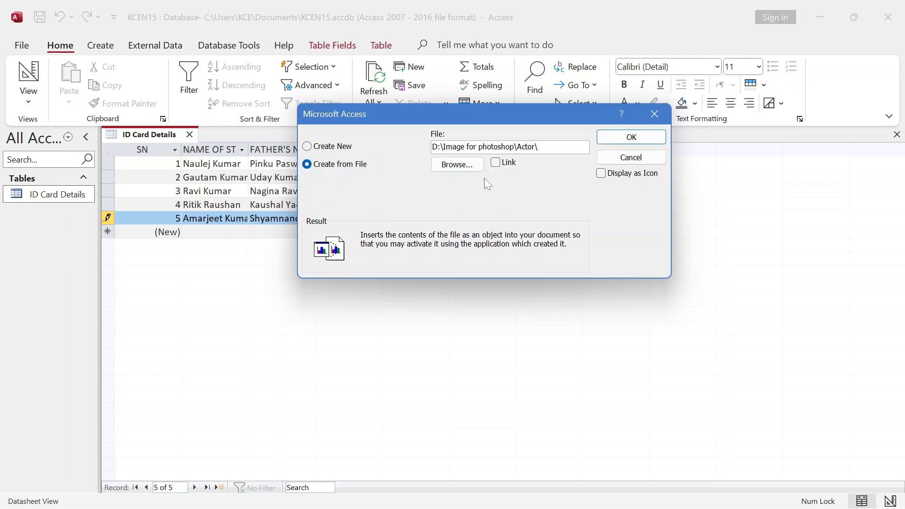
{"action": "left_click", "coordinate": [453, 165]}
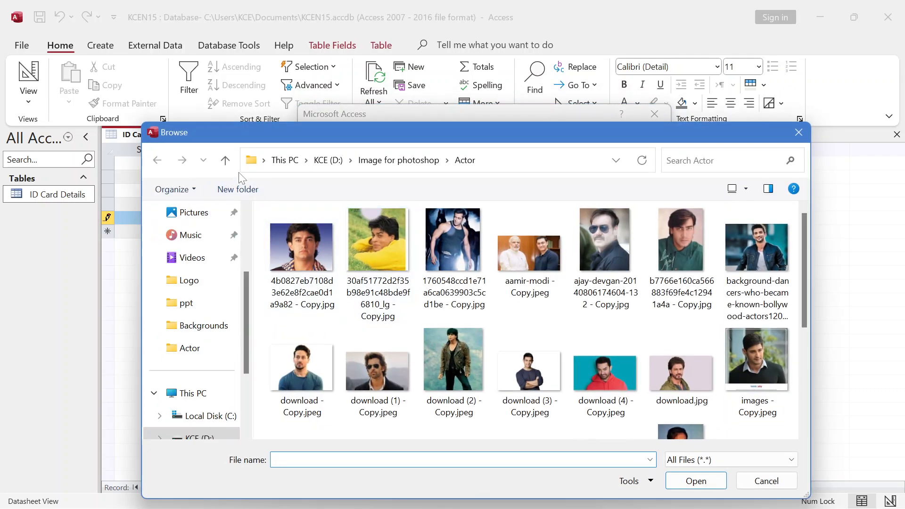
{"action": "left_click", "coordinate": [225, 160]}
{"action": "double_click", "coordinate": [315, 322]}
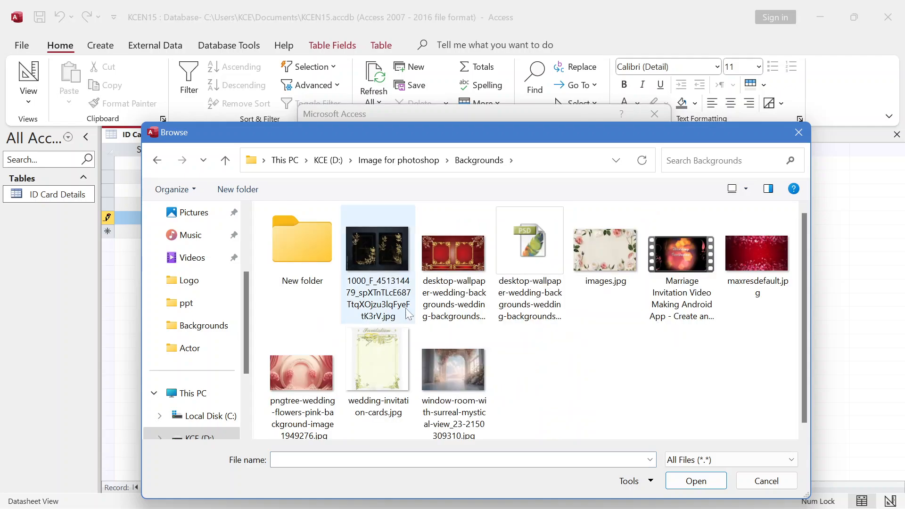
{"action": "left_click", "coordinate": [383, 242]}
{"action": "left_click", "coordinate": [682, 479]}
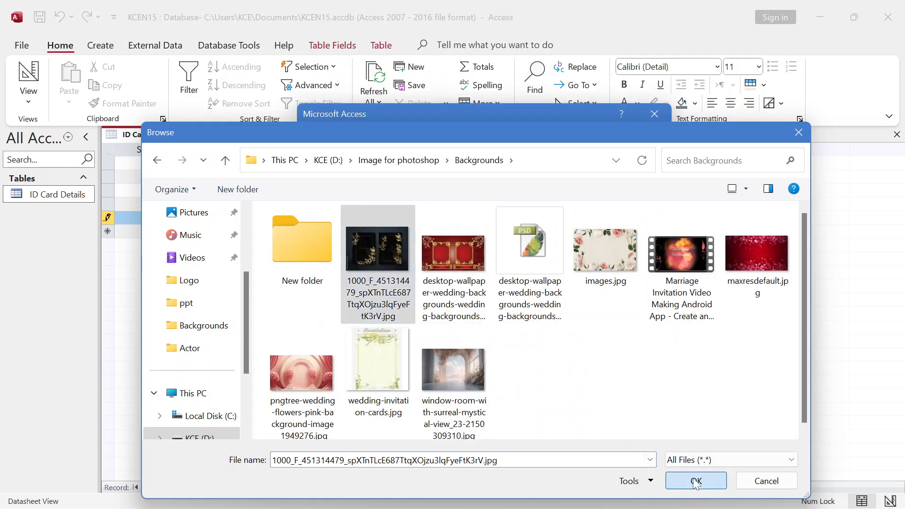
{"action": "left_click", "coordinate": [622, 137]}
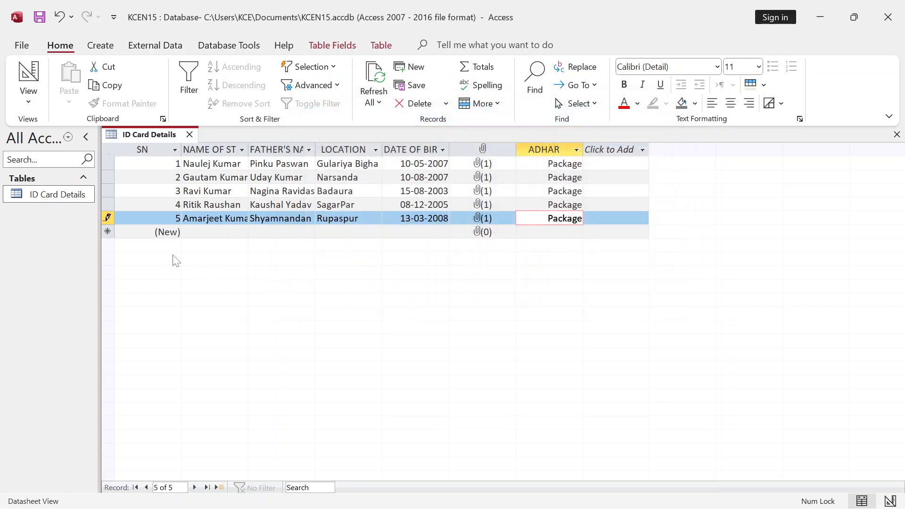
- Start a sixth record and enter the student's name and father's name
{"action": "key", "text": "Tab"}
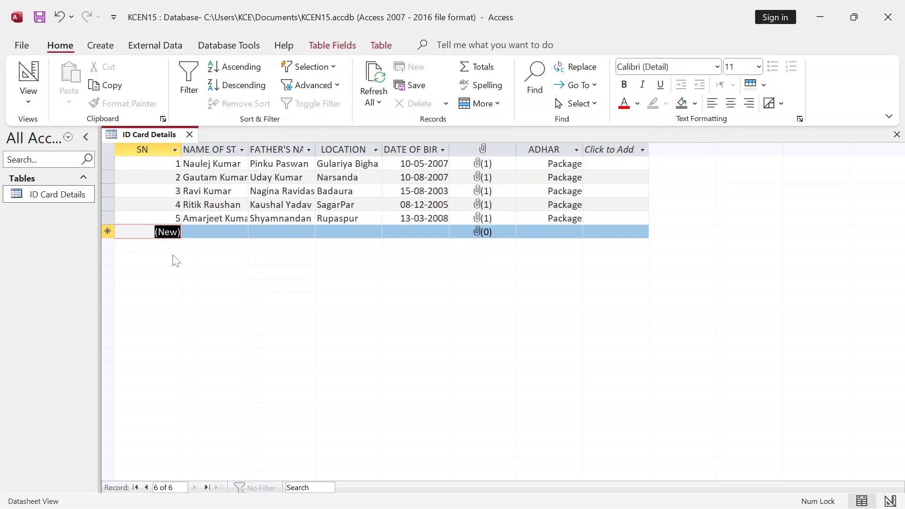
{"action": "key", "text": "Tab"}
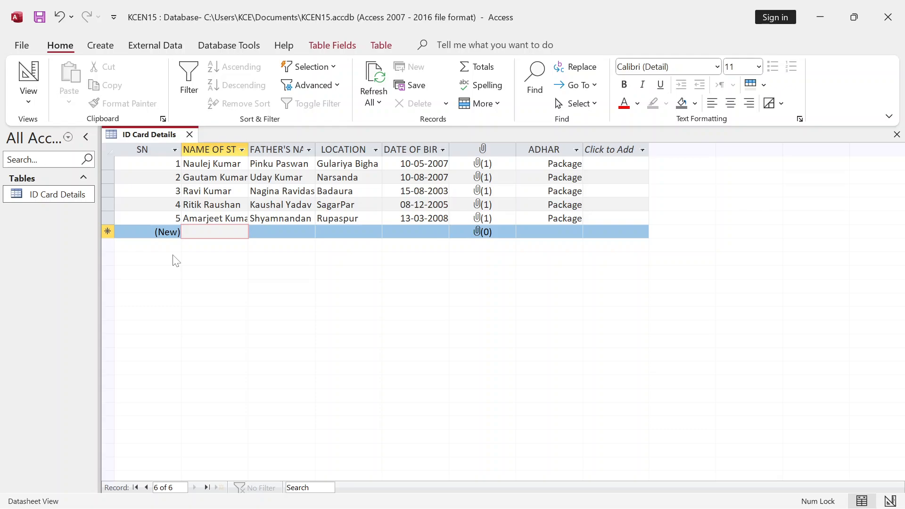
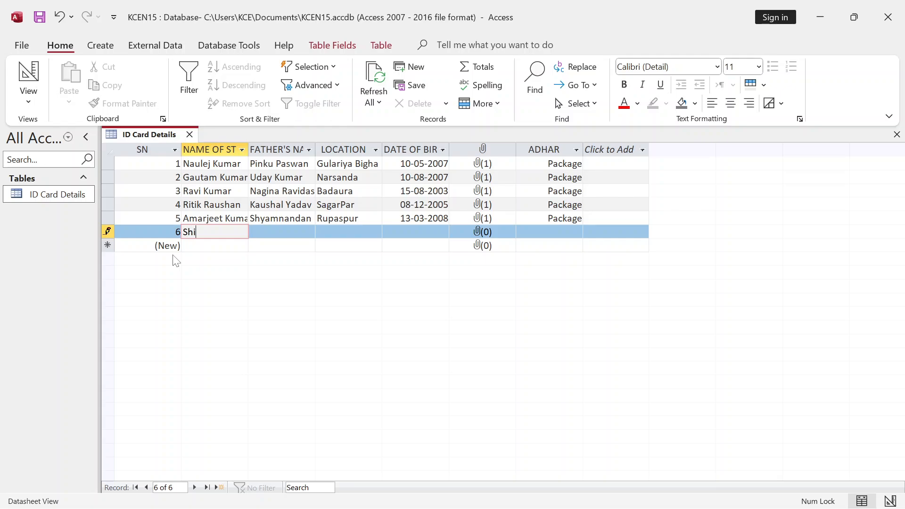
{"action": "key", "text": "Tab"}
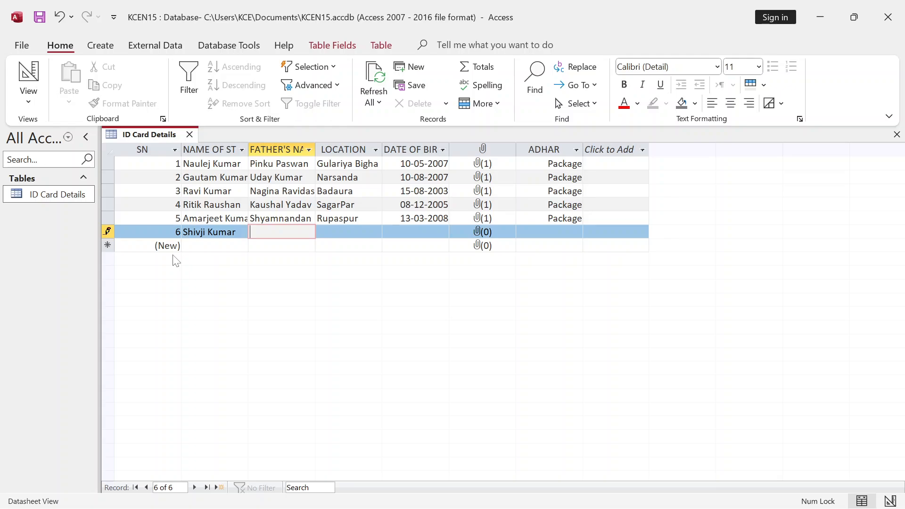
{"action": "key", "text": "Tab"}
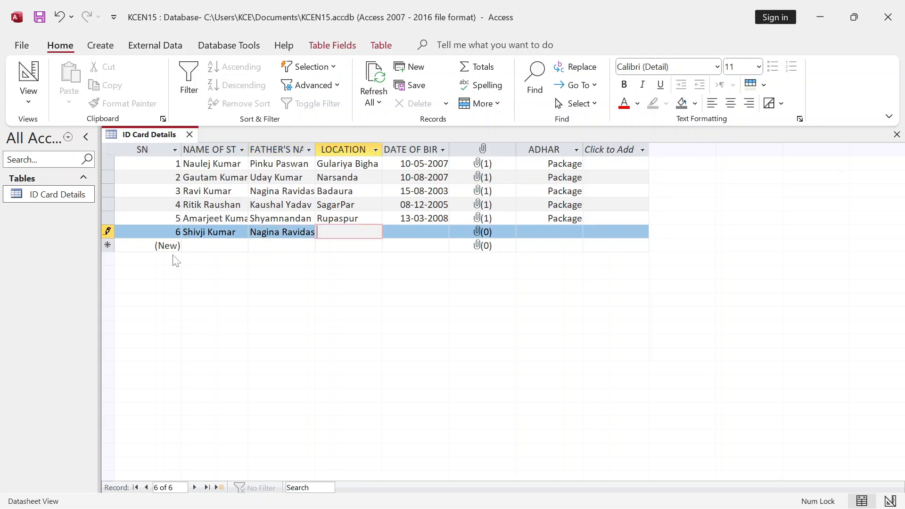
{"action": "type", "text": "Badaura"}
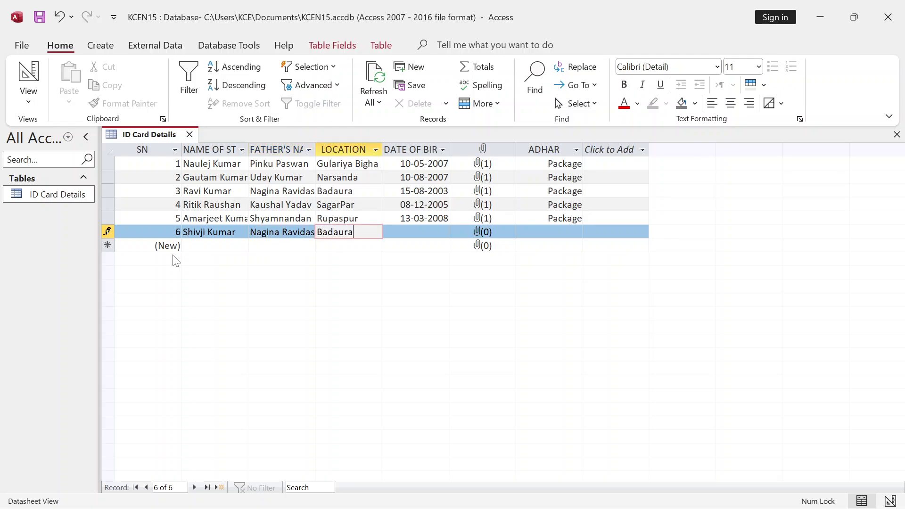
{"action": "key", "text": "Tab"}
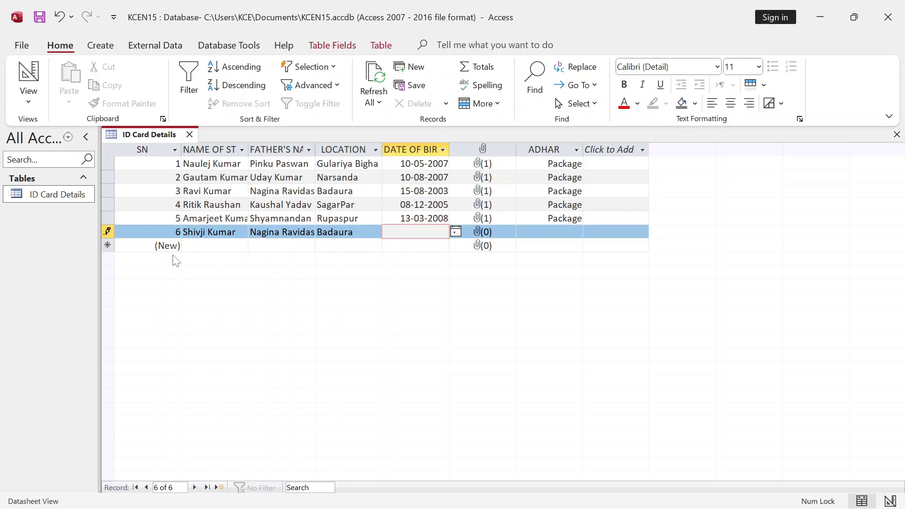
{"action": "type", "text": "12-10-1999"}
{"action": "key", "text": "Tab"}
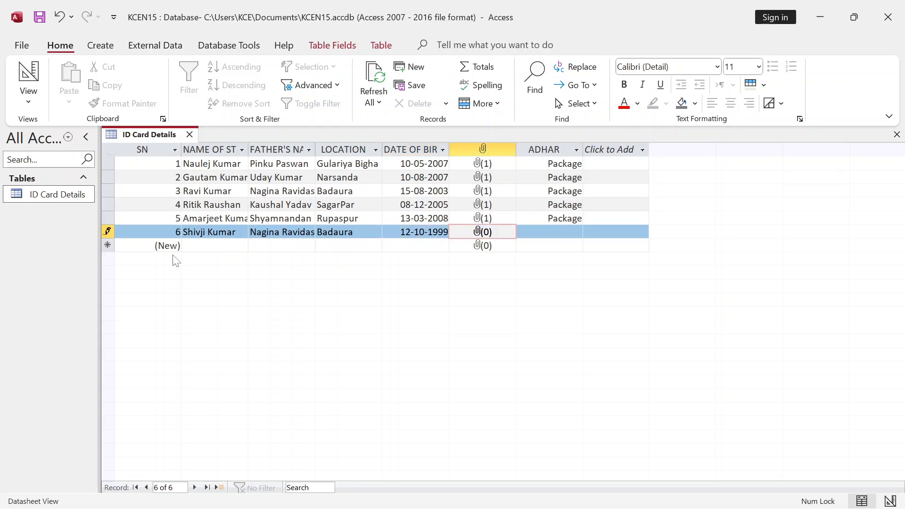
- Attach shah_rukh_khan - Copy.jpg from the Actor folder as the sixth student's photo
{"action": "double_click", "coordinate": [498, 236]}
{"action": "left_click", "coordinate": [562, 218]}
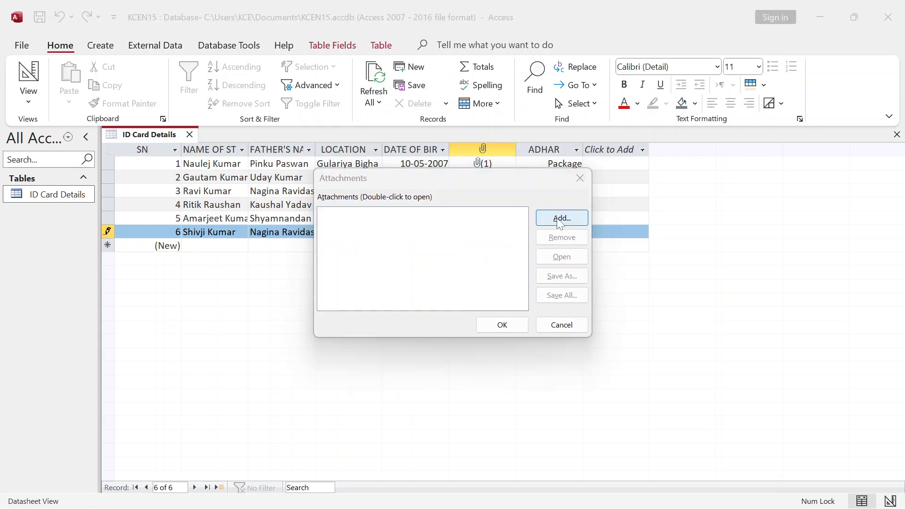
{"action": "left_click", "coordinate": [312, 151]}
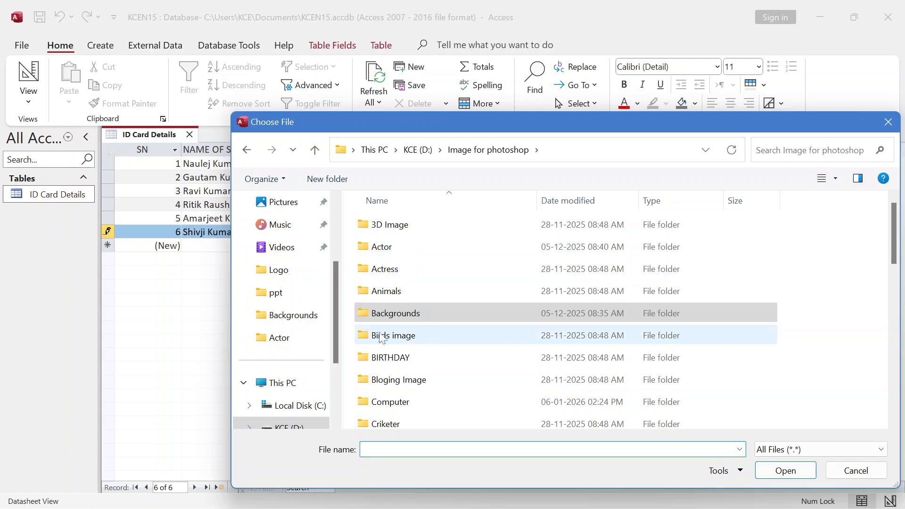
{"action": "double_click", "coordinate": [388, 249]}
{"action": "scroll", "coordinate": [556, 330], "scroll_direction": "down", "scroll_amount": 3}
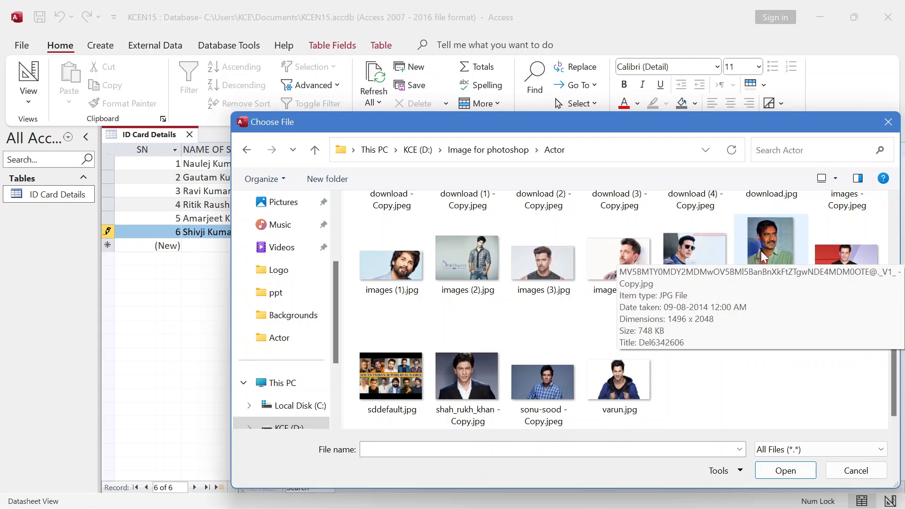
{"action": "left_click", "coordinate": [466, 377]}
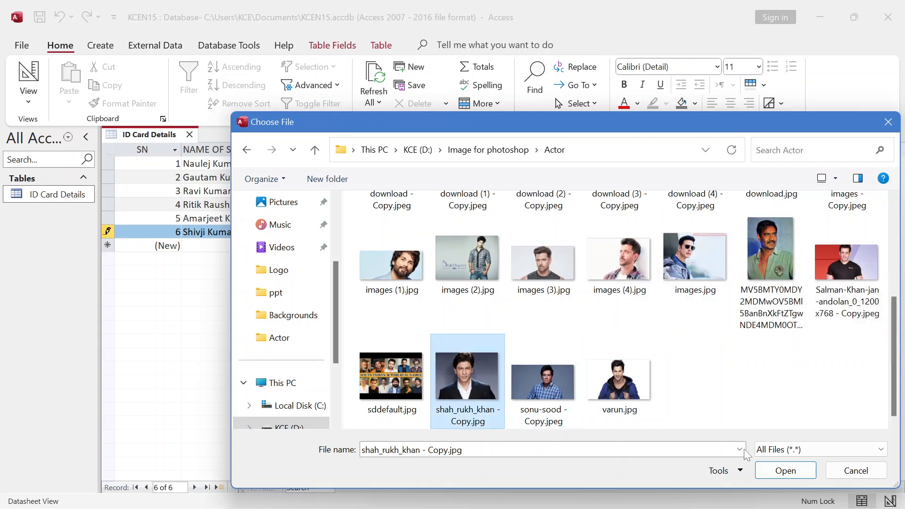
{"action": "left_click", "coordinate": [779, 471]}
{"action": "left_click", "coordinate": [519, 323]}
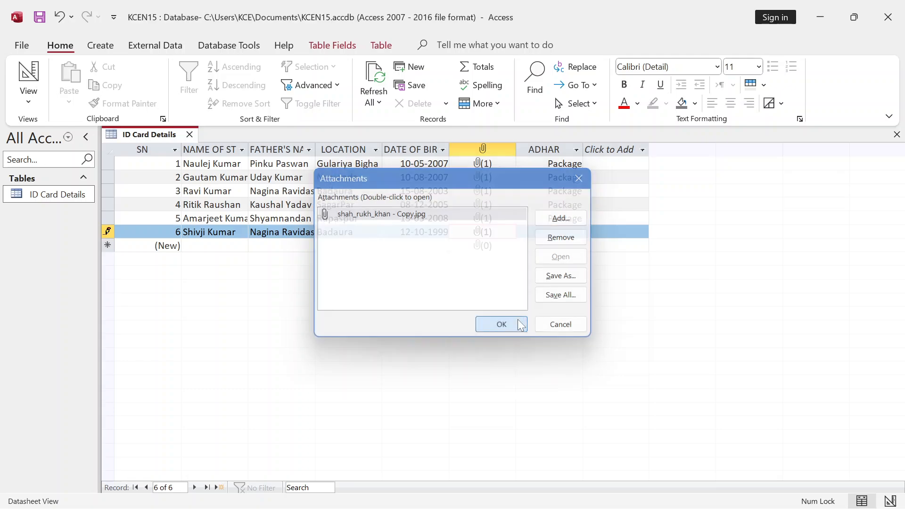
{"action": "left_click", "coordinate": [552, 233]}
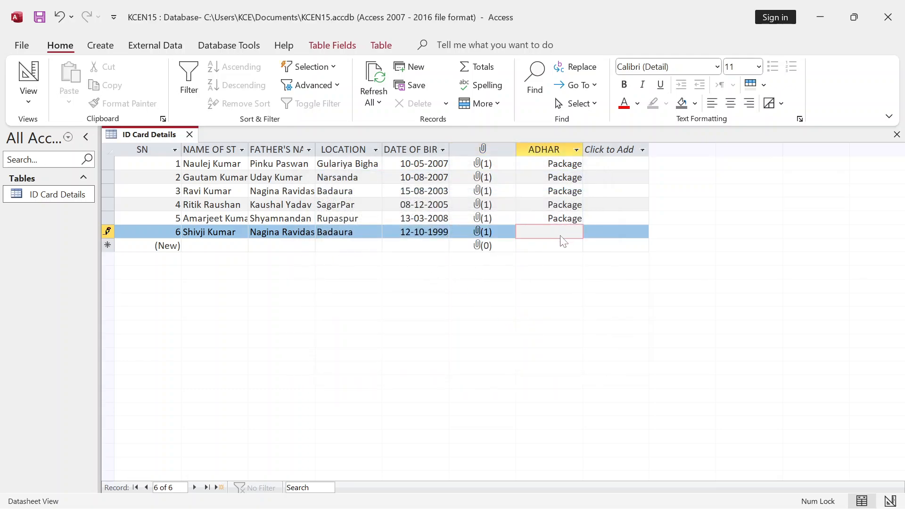
- Embed the parrot image from the Birds image folder as a Package in record 6's ADHAR field
{"action": "right_click", "coordinate": [561, 233]}
{"action": "left_click", "coordinate": [606, 394]}
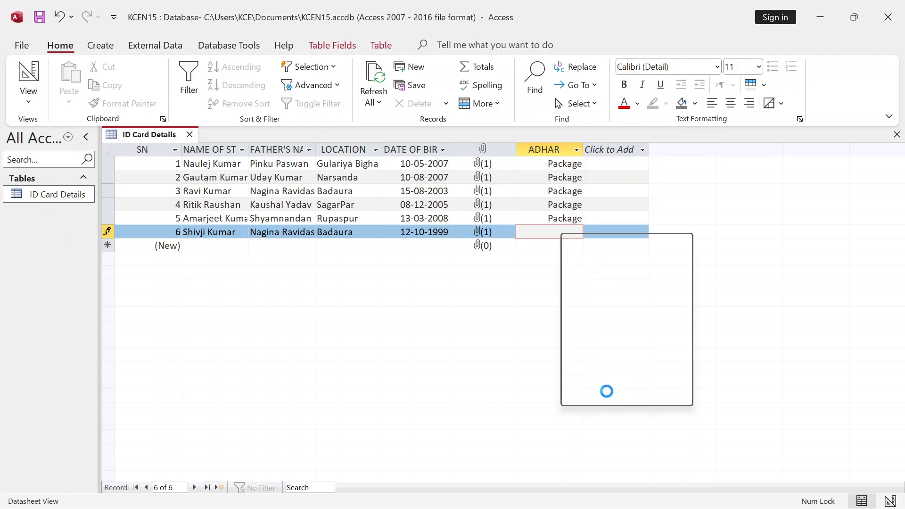
{"action": "left_click", "coordinate": [337, 164]}
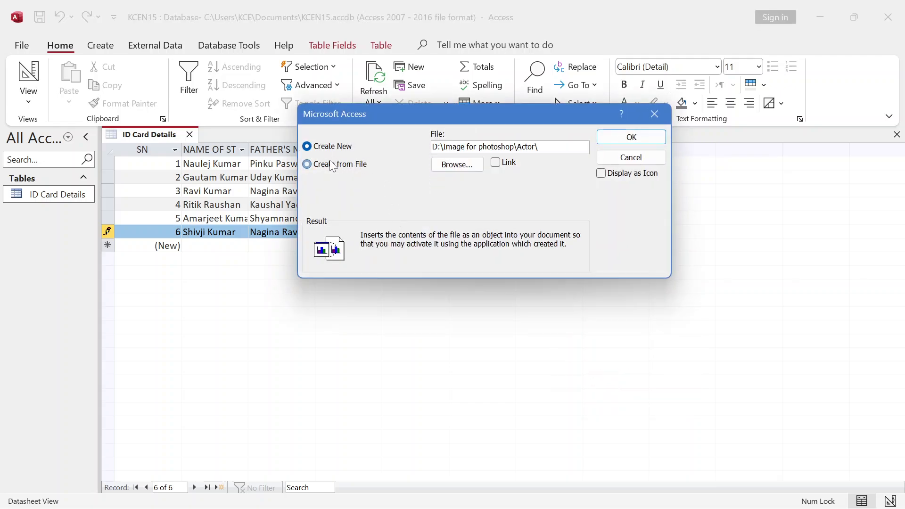
{"action": "left_click", "coordinate": [455, 163]}
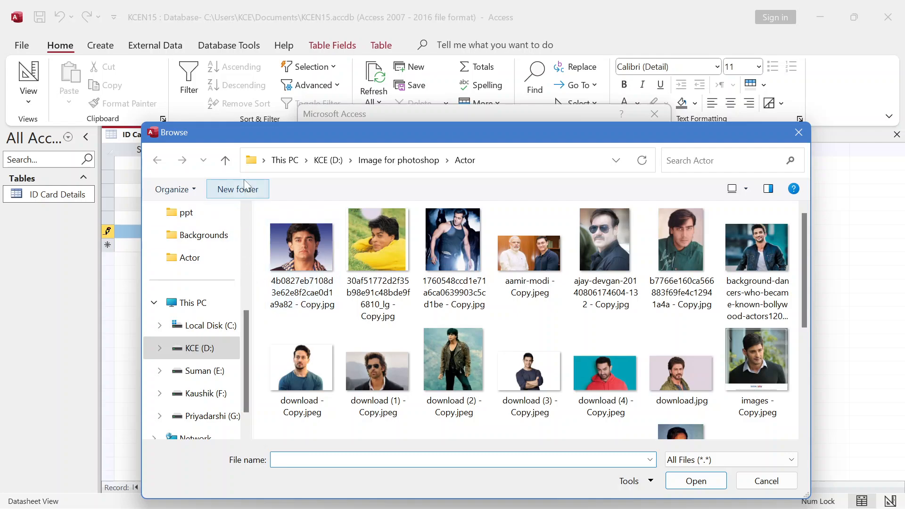
{"action": "left_click", "coordinate": [226, 161]}
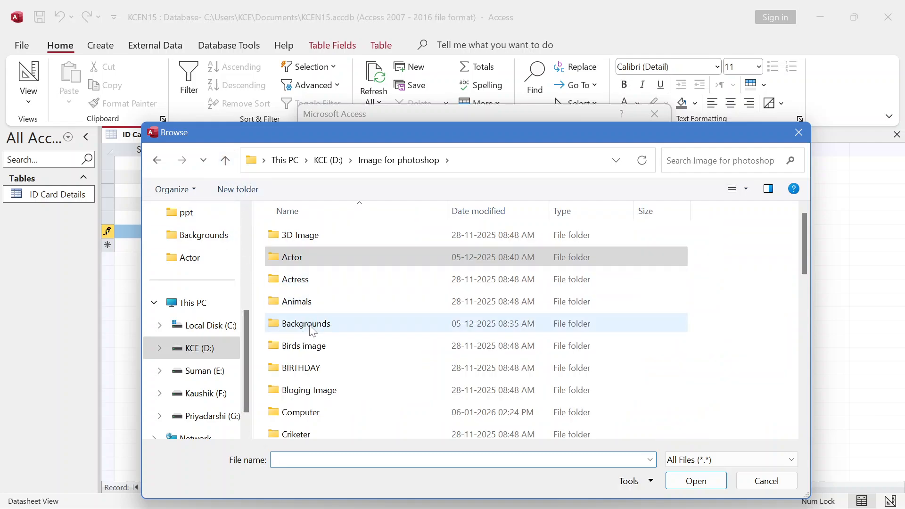
{"action": "double_click", "coordinate": [304, 347]}
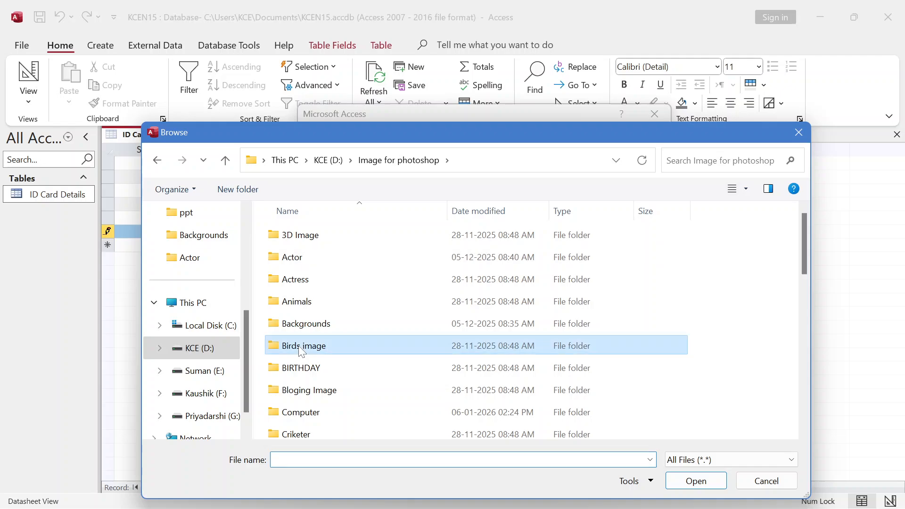
{"action": "left_click", "coordinate": [325, 247]}
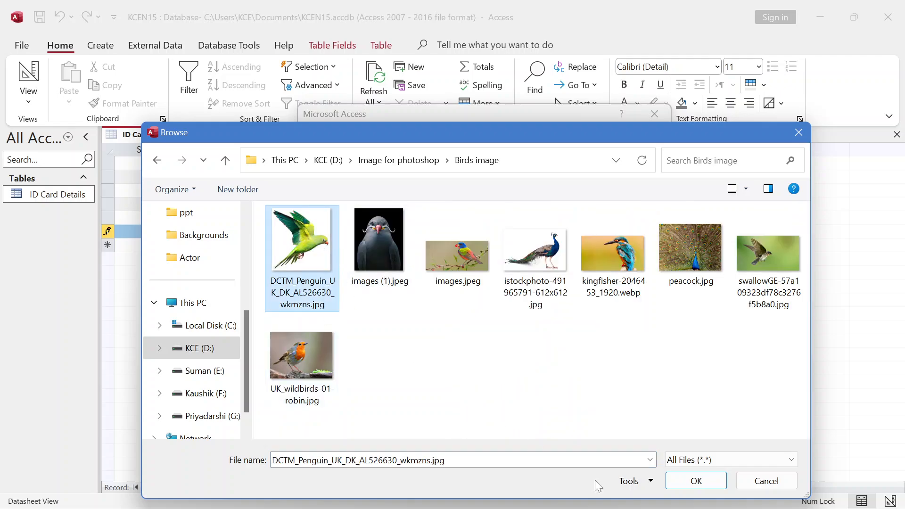
{"action": "left_click", "coordinate": [681, 489]}
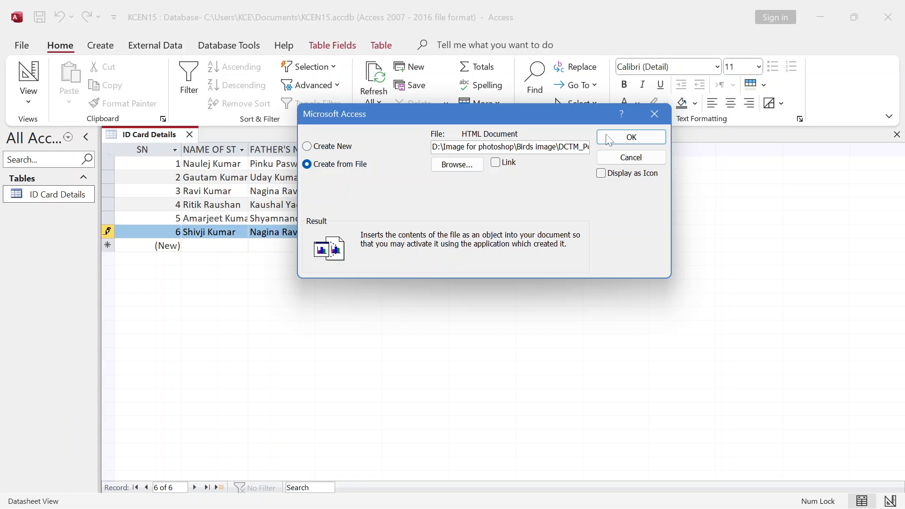
{"action": "left_click", "coordinate": [631, 137]}
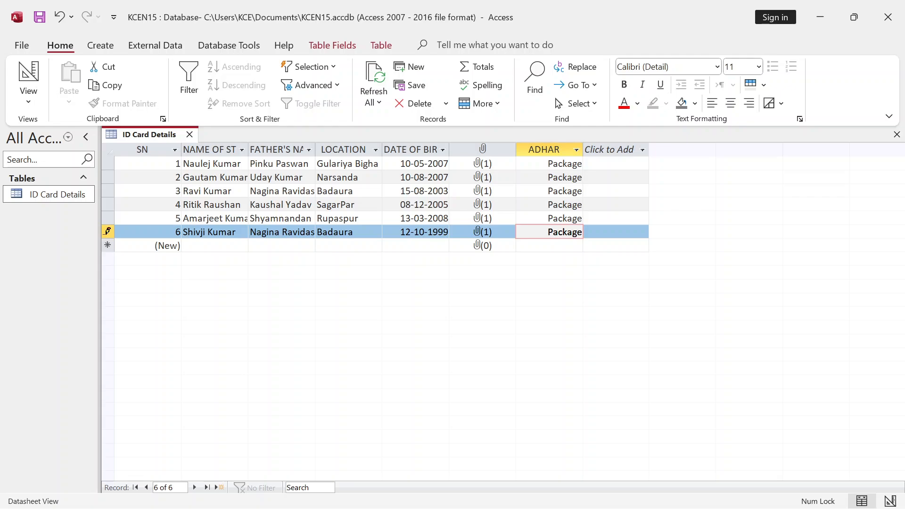
- Save the new record with Ctrl+S and close the ID Card Details table
{"action": "key", "text": "ctrl+s"}
{"action": "key", "text": "ctrl+w"}
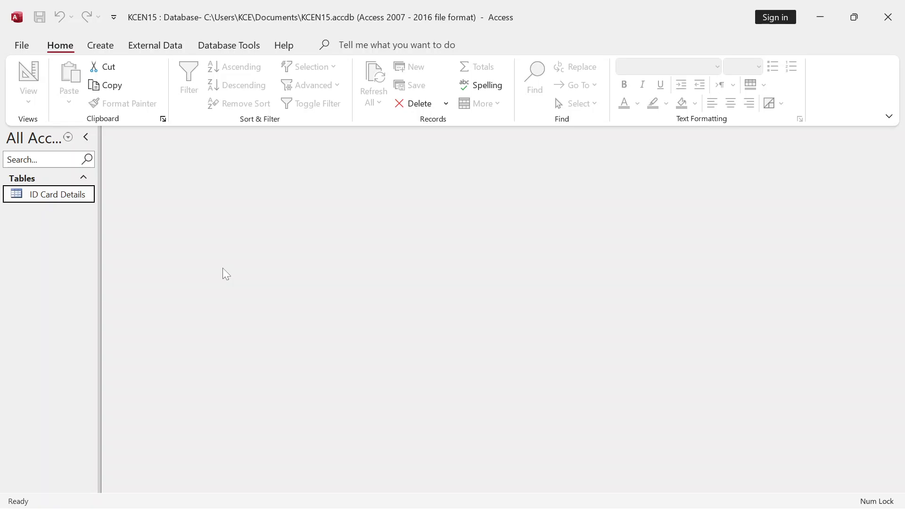
- Reopen the ID Card Details table to review it, close it again, and go to the Create ribbon
{"action": "double_click", "coordinate": [50, 194]}
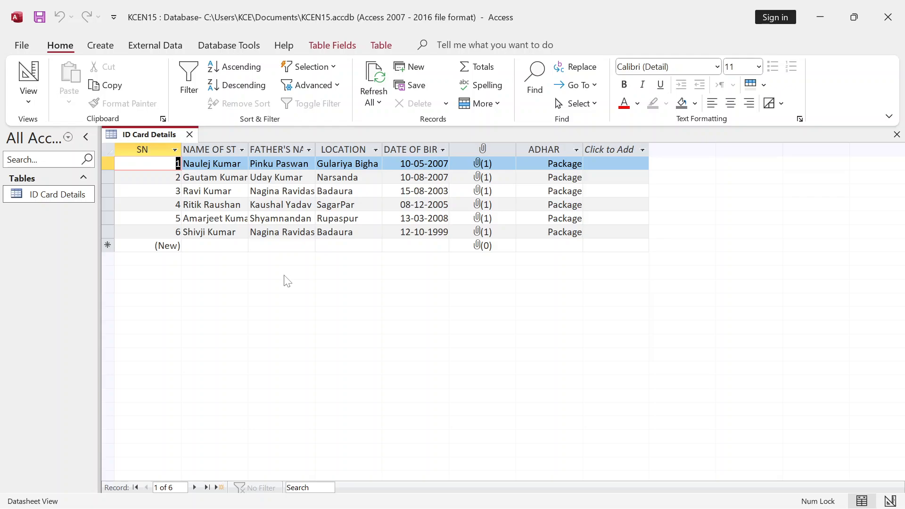
{"action": "key", "text": "ctrl+w"}
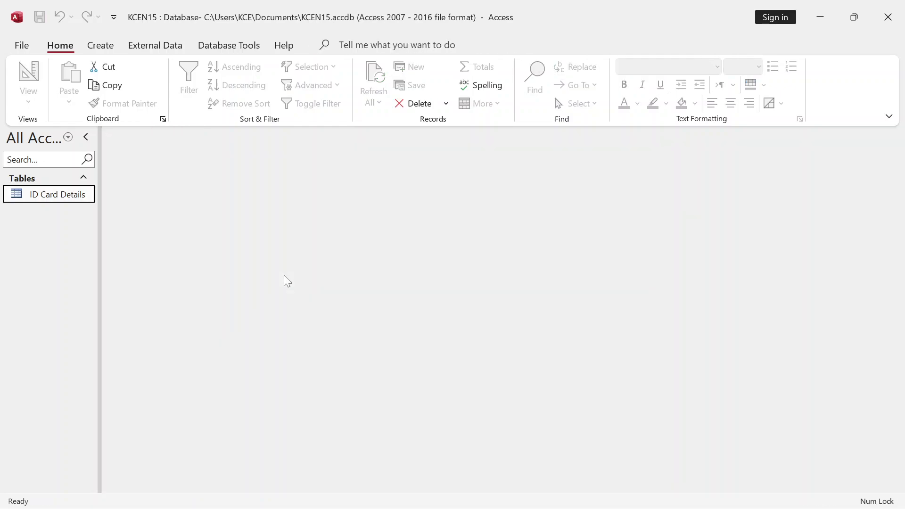
{"action": "left_click", "coordinate": [100, 45]}
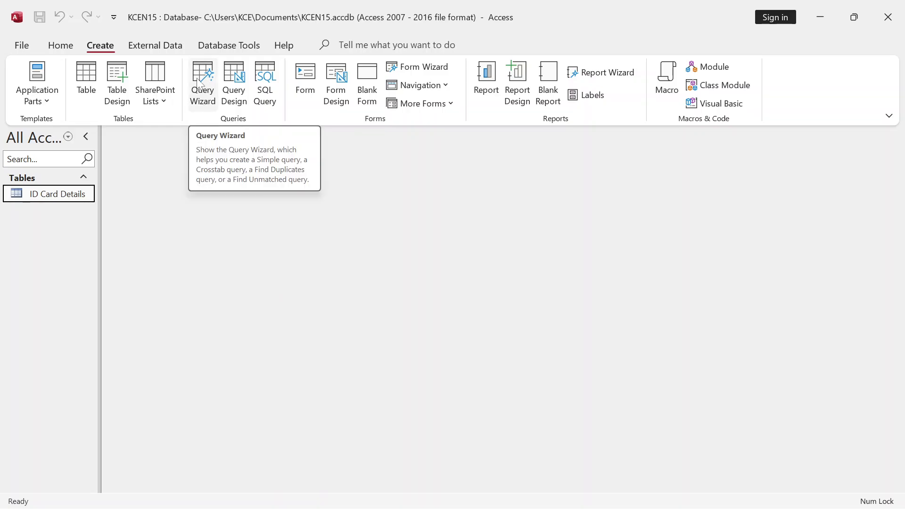
- Launch the Simple Query Wizard with Table: ID Card Details as the data source
{"action": "left_click", "coordinate": [207, 94]}
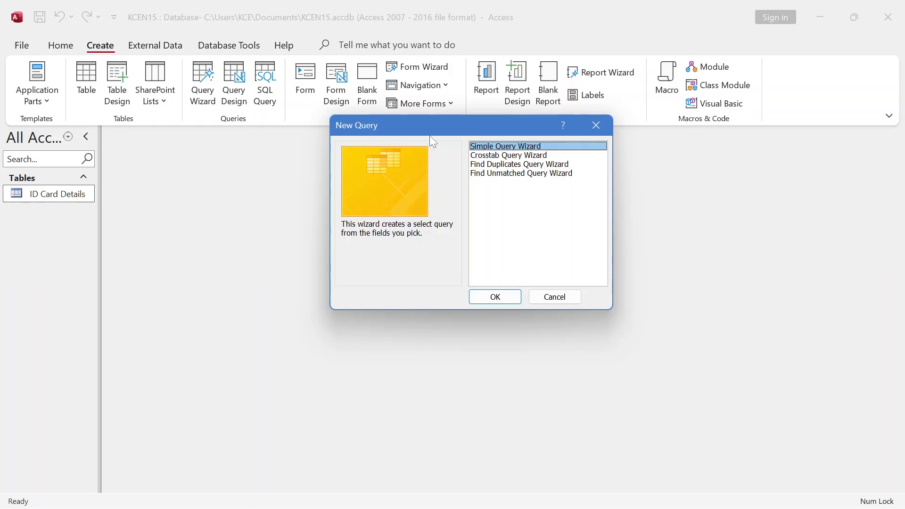
{"action": "left_click_drag", "start_coordinate": [441, 126], "coordinate": [430, 117]}
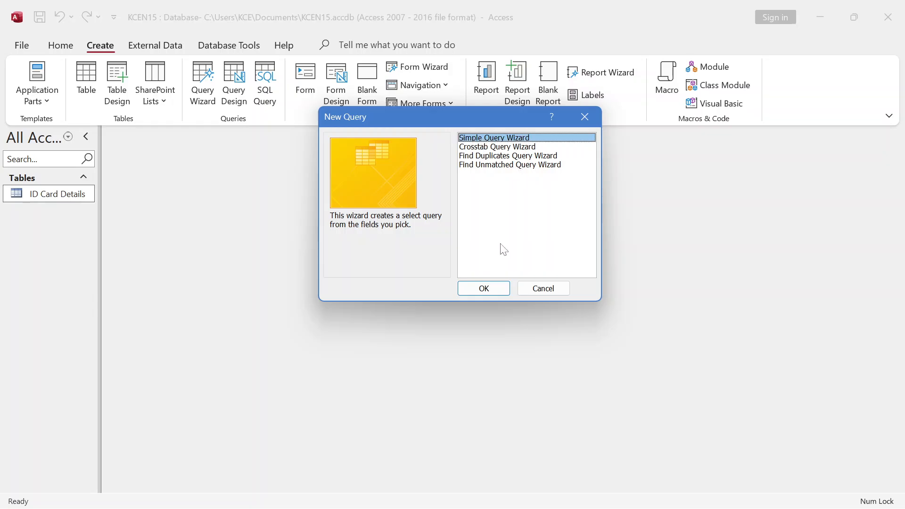
{"action": "left_click", "coordinate": [491, 290]}
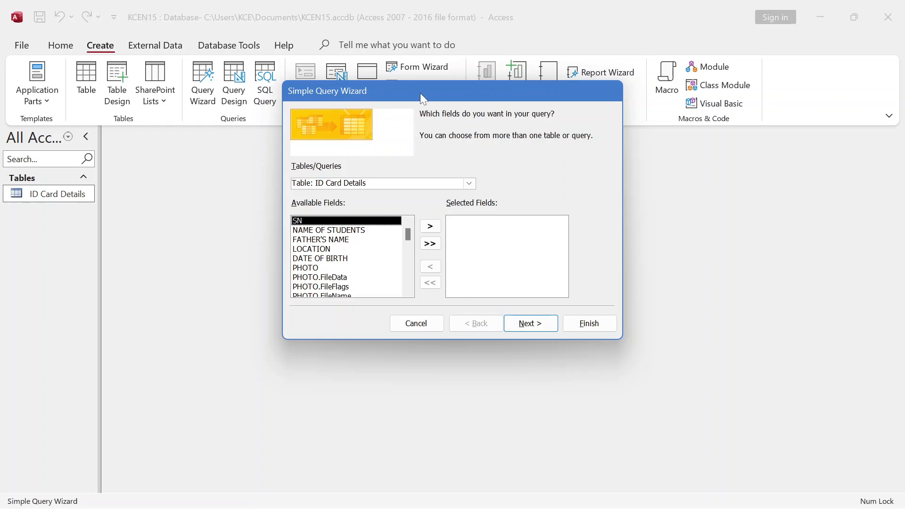
{"action": "left_click_drag", "start_coordinate": [420, 93], "coordinate": [456, 69]}
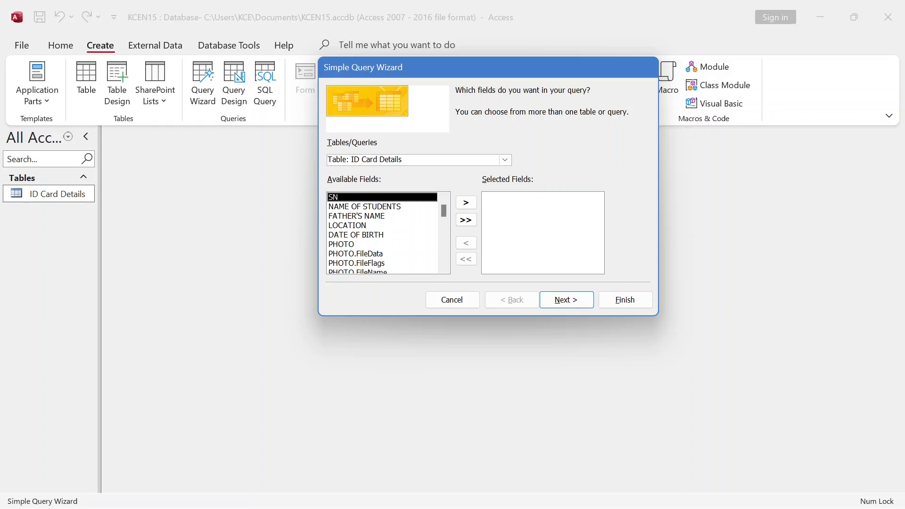
{"action": "left_click", "coordinate": [504, 160]}
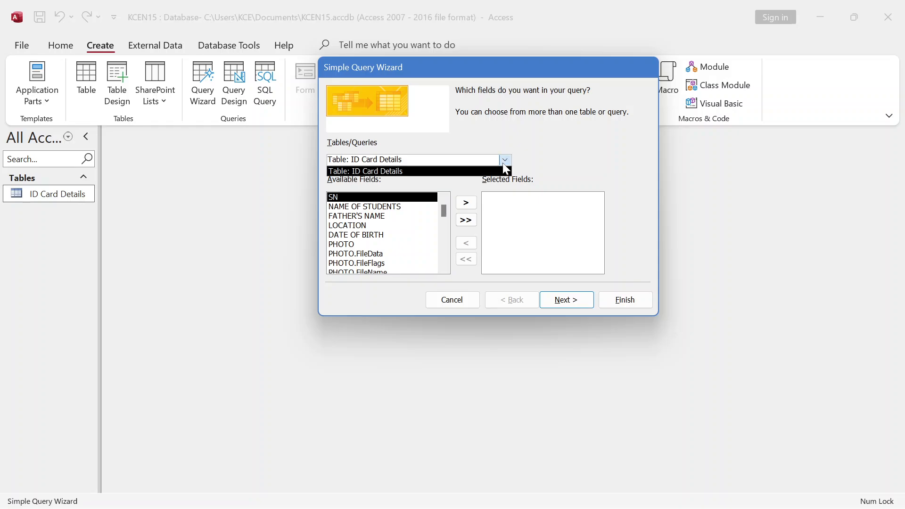
{"action": "left_click", "coordinate": [461, 151]}
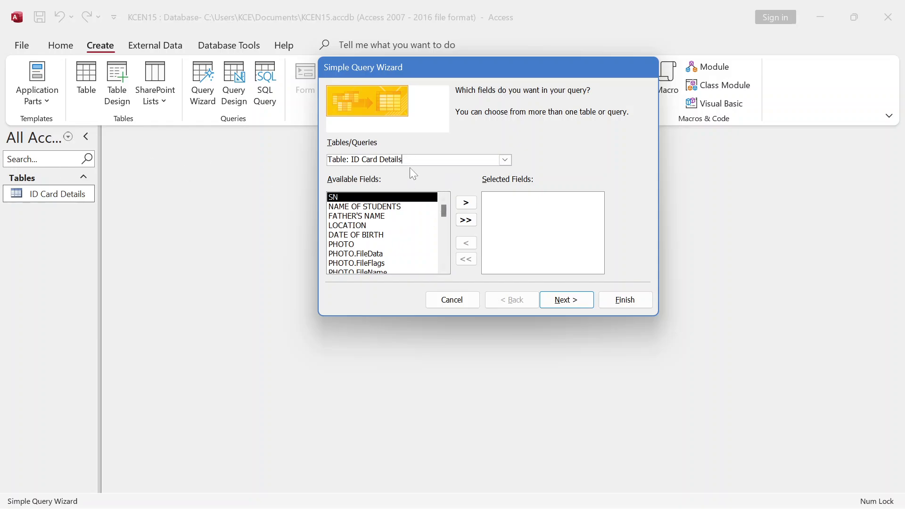
{"action": "mouse_move", "coordinate": [444, 212]}
{"action": "left_mouse_down"}
{"action": "mouse_move", "coordinate": [456, 265]}
{"action": "mouse_move", "coordinate": [455, 207]}
{"action": "left_mouse_up"}
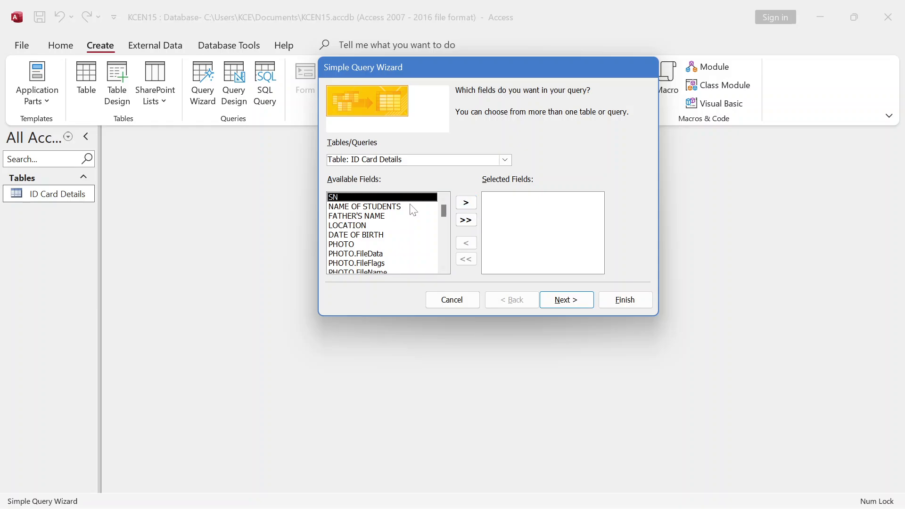
- Move SN, NAME OF STUDENTS, LOCATION and PHOTO into the query's fields, then continue to the titling page
{"action": "left_click", "coordinate": [463, 204]}
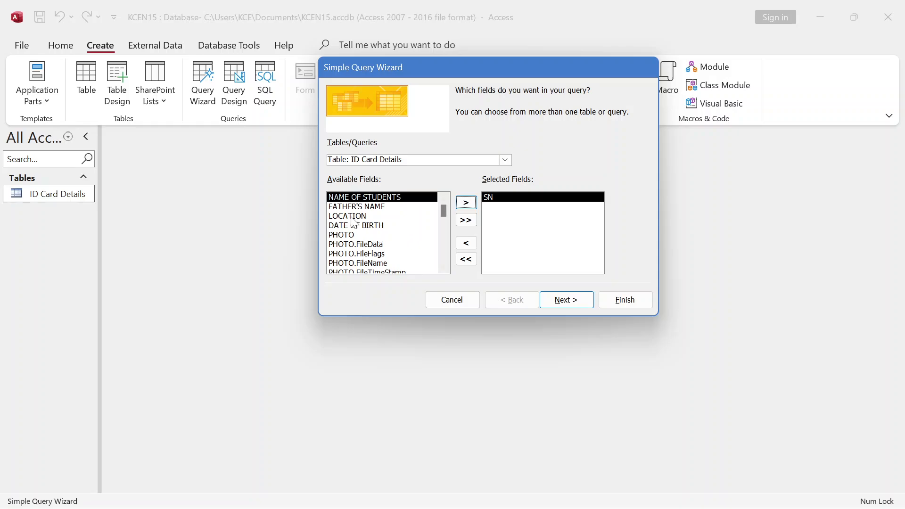
{"action": "left_click", "coordinate": [354, 216]}
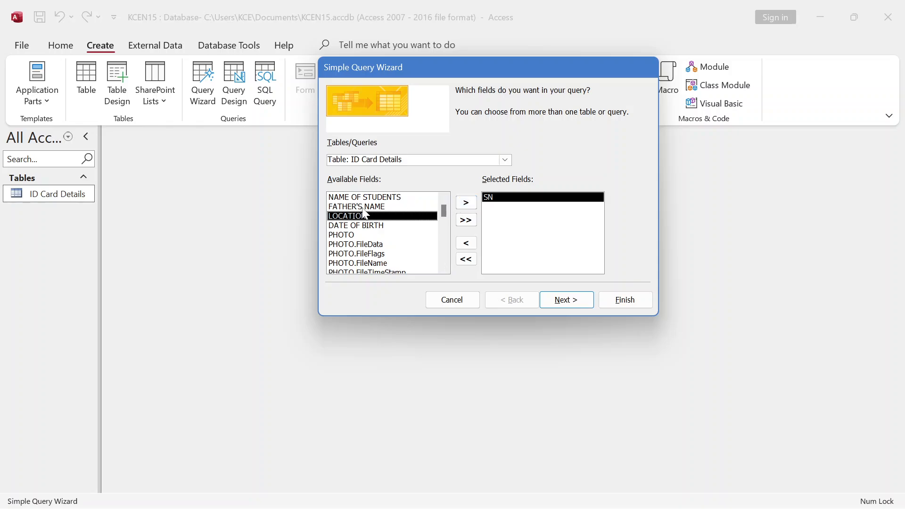
{"action": "left_click", "coordinate": [364, 207]}
{"action": "left_click", "coordinate": [371, 197]}
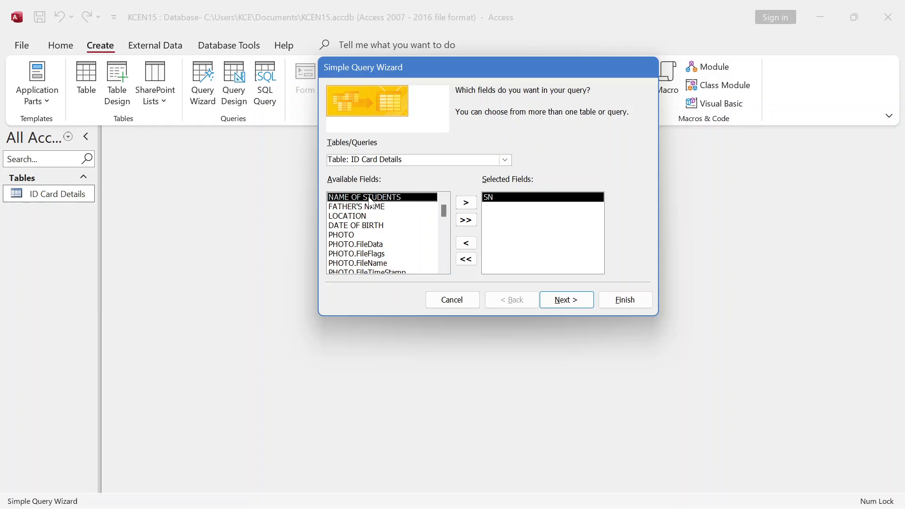
{"action": "left_click", "coordinate": [467, 203]}
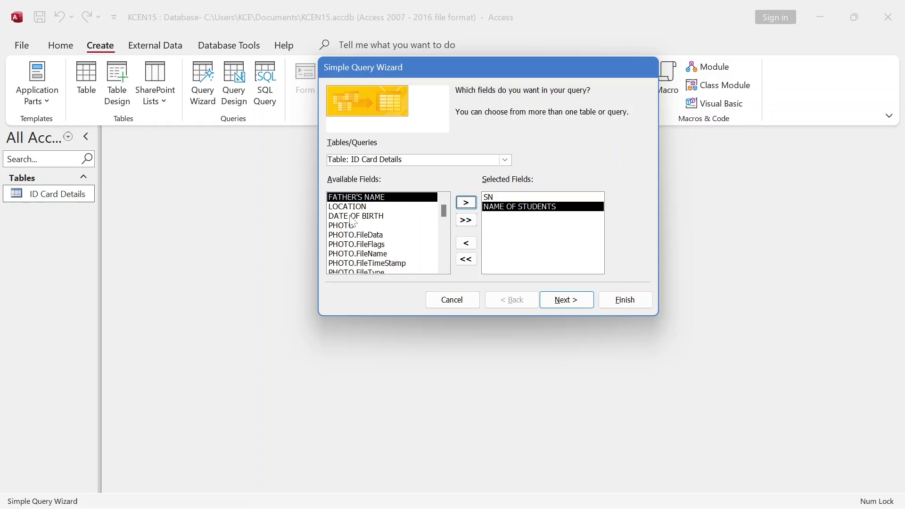
{"action": "left_click", "coordinate": [355, 207]}
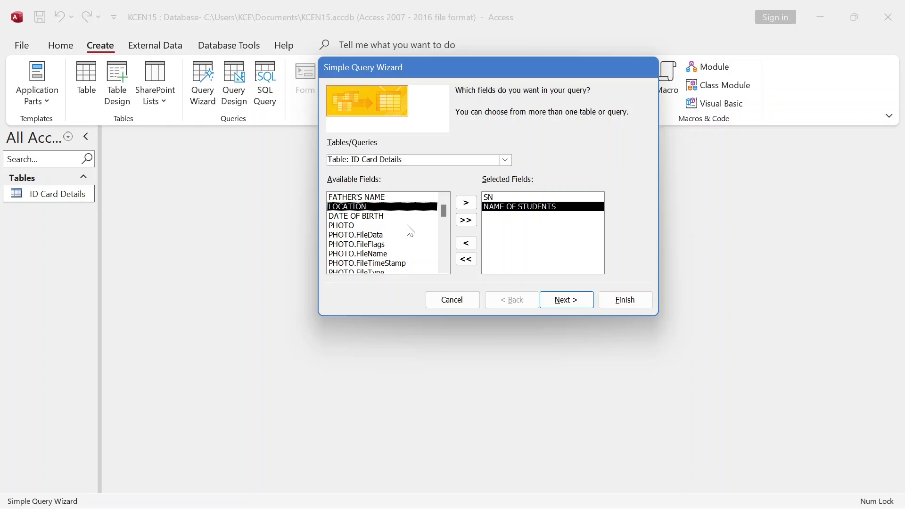
{"action": "left_click", "coordinate": [466, 206]}
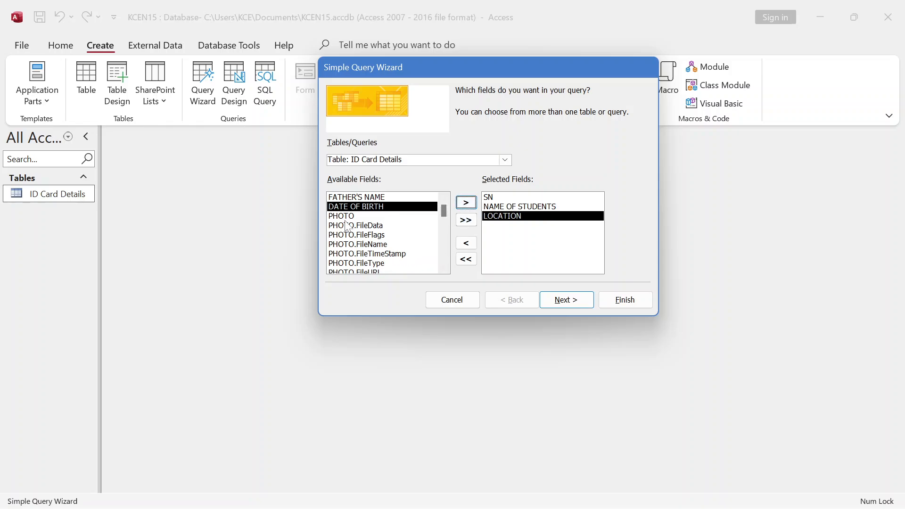
{"action": "left_click", "coordinate": [348, 218]}
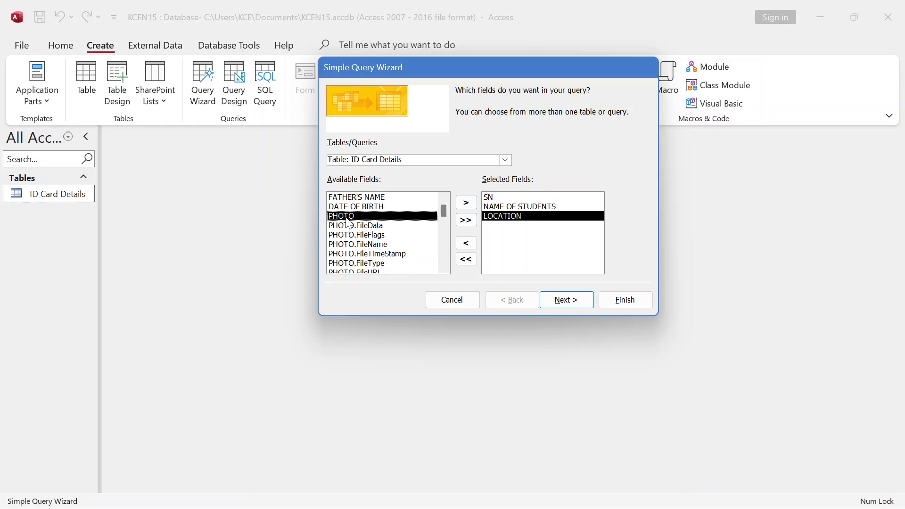
{"action": "left_click", "coordinate": [466, 202]}
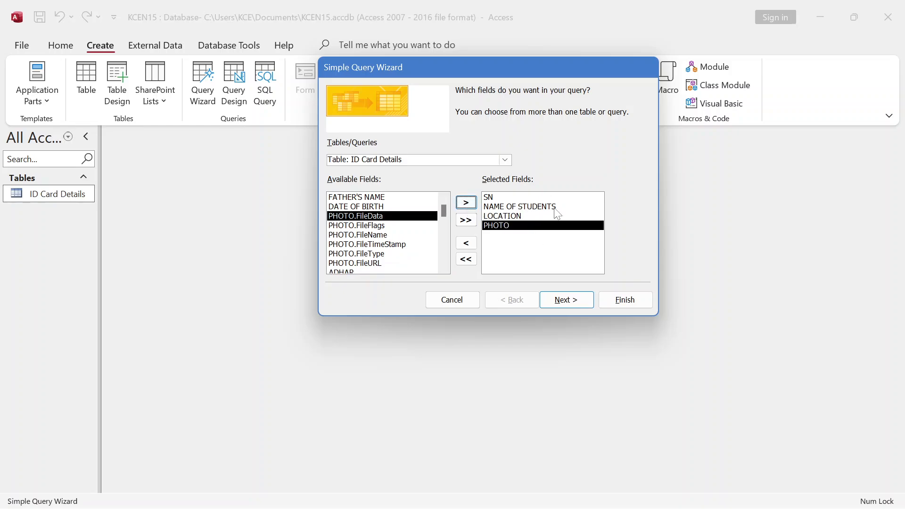
{"action": "left_click", "coordinate": [567, 299]}
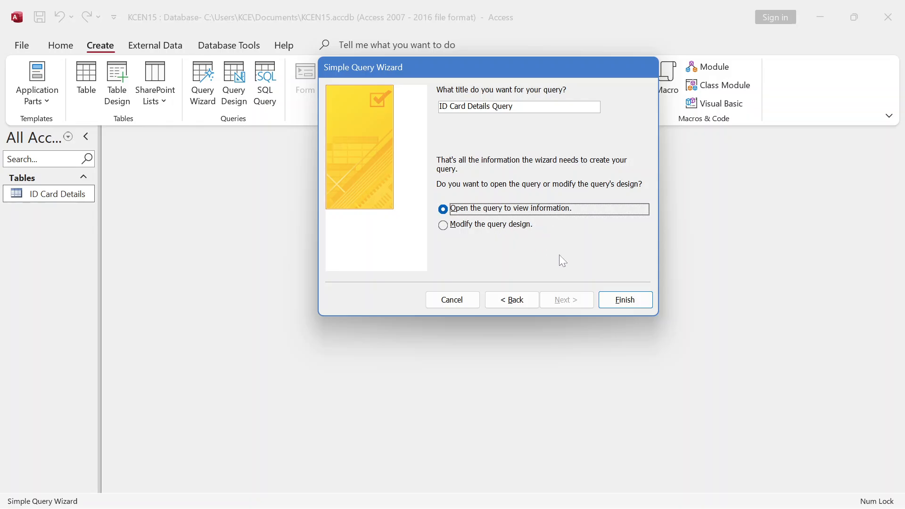
- Finish the ID Card Details Query, review its results, and close it
{"action": "left_click", "coordinate": [627, 300]}
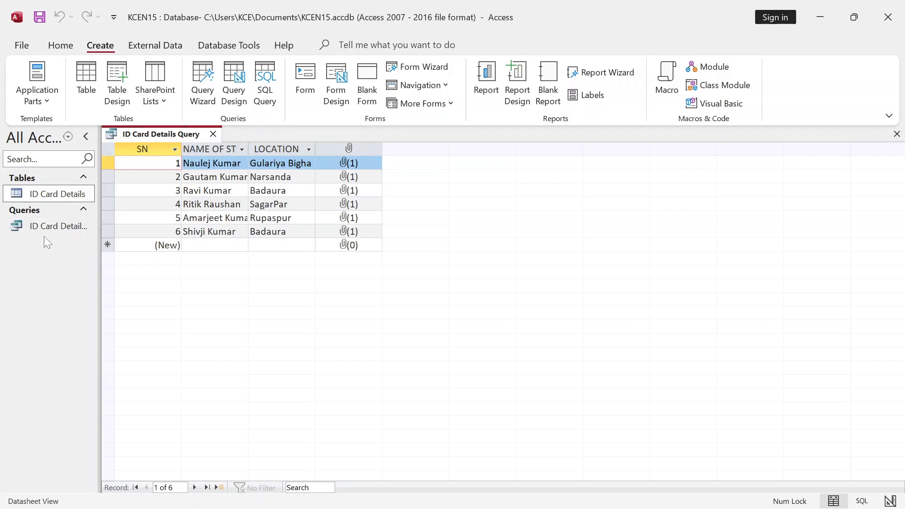
{"action": "left_click", "coordinate": [213, 134]}
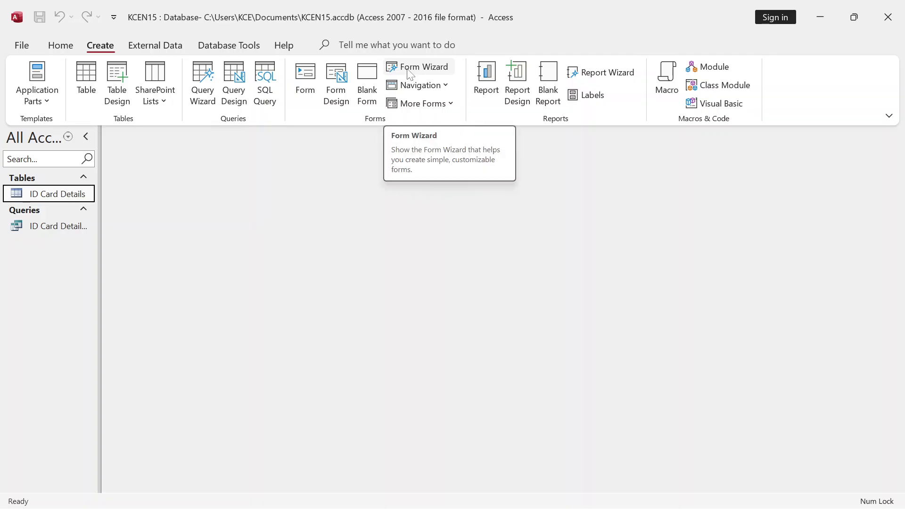
- Start the Form Wizard with the ID Card Details table as its source
{"action": "left_click", "coordinate": [434, 70]}
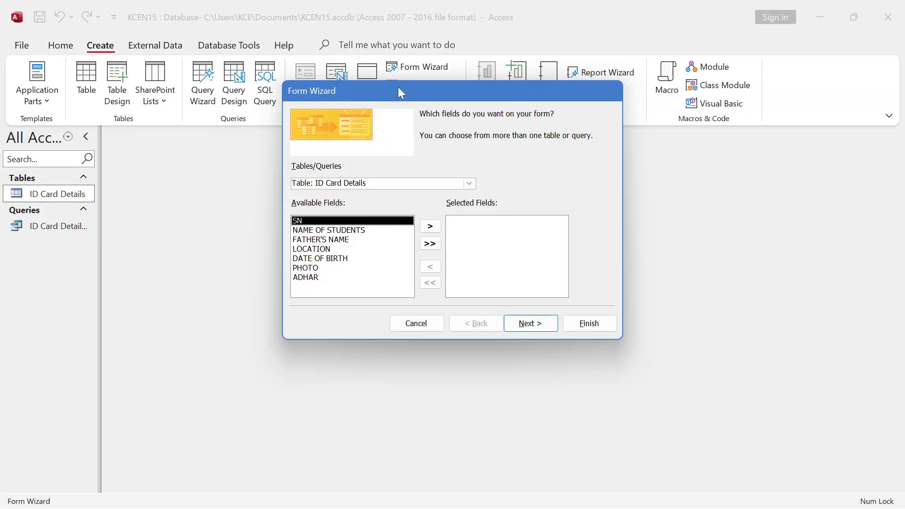
{"action": "left_click_drag", "start_coordinate": [398, 90], "coordinate": [441, 95]}
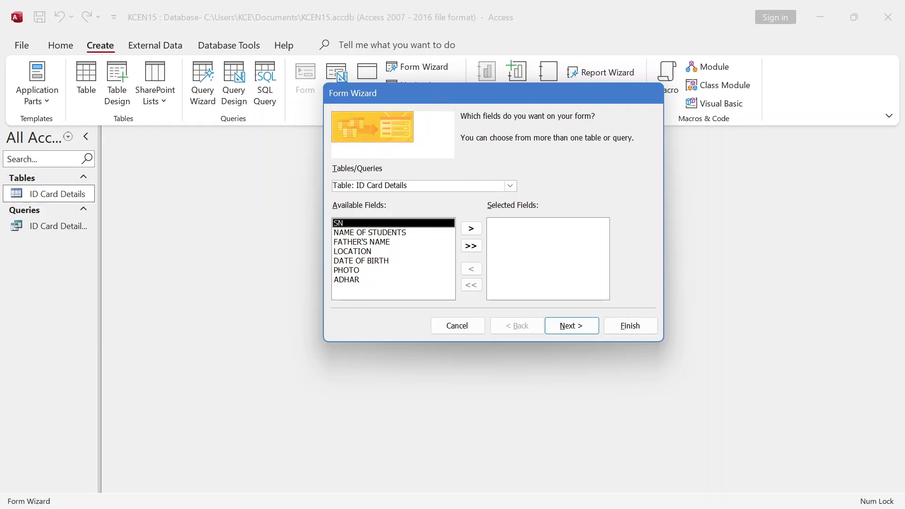
{"action": "left_click", "coordinate": [511, 185]}
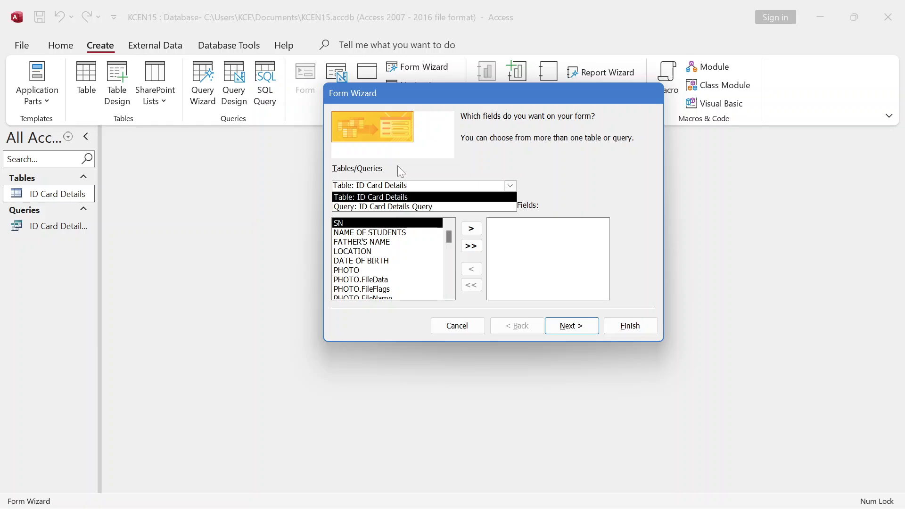
{"action": "left_click", "coordinate": [480, 167]}
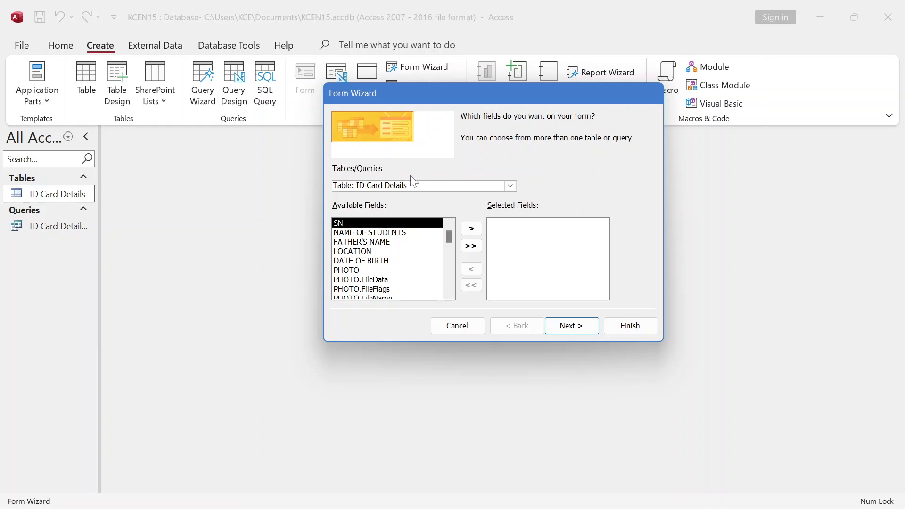
- Add SN, NAME OF STUDENTS, FATHER'S NAME, LOCATION, DATE OF BIRTH, PHOTO and ADHAR to the form
{"action": "left_click", "coordinate": [451, 235]}
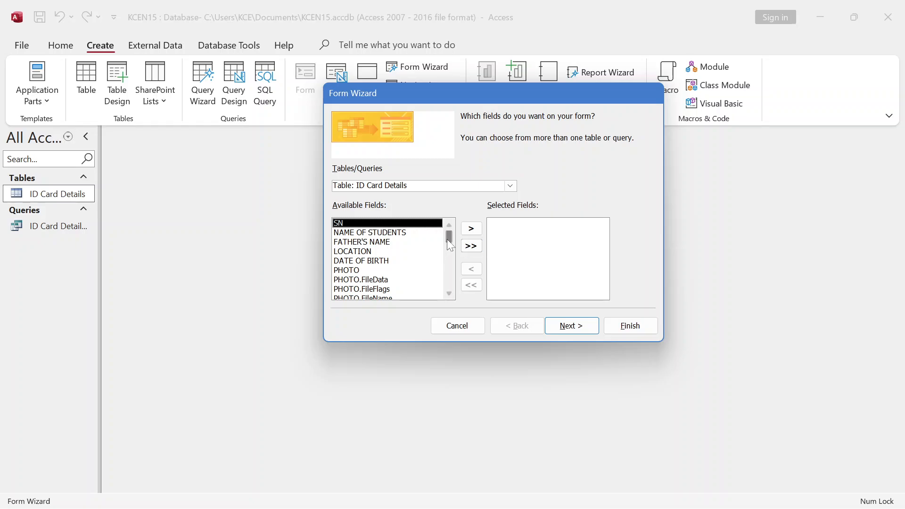
{"action": "left_click", "coordinate": [471, 231]}
{"action": "left_click", "coordinate": [470, 231]}
{"action": "left_click", "coordinate": [471, 231]}
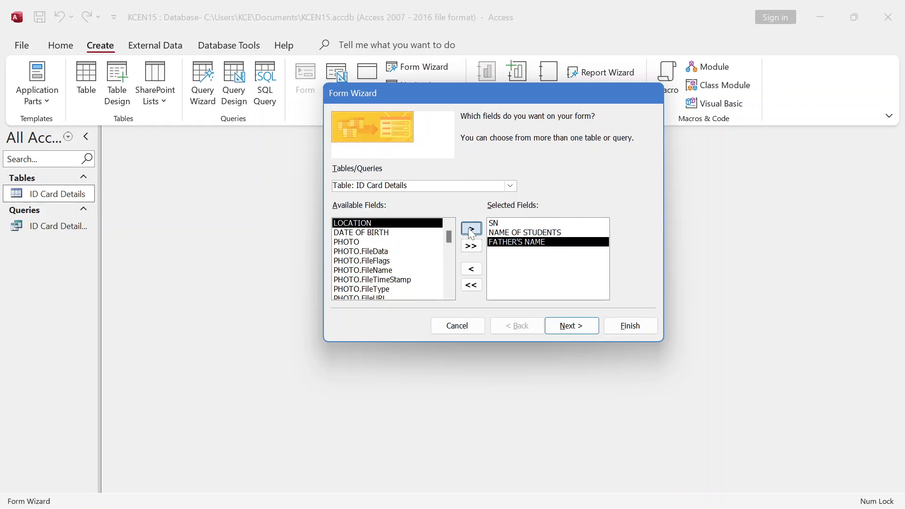
{"action": "left_click", "coordinate": [470, 231]}
{"action": "left_click", "coordinate": [470, 231]}
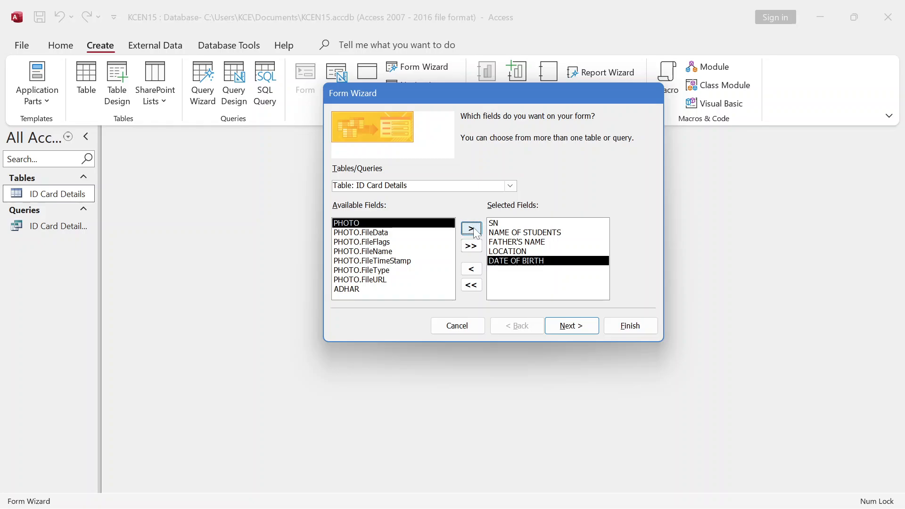
{"action": "left_click", "coordinate": [471, 229]}
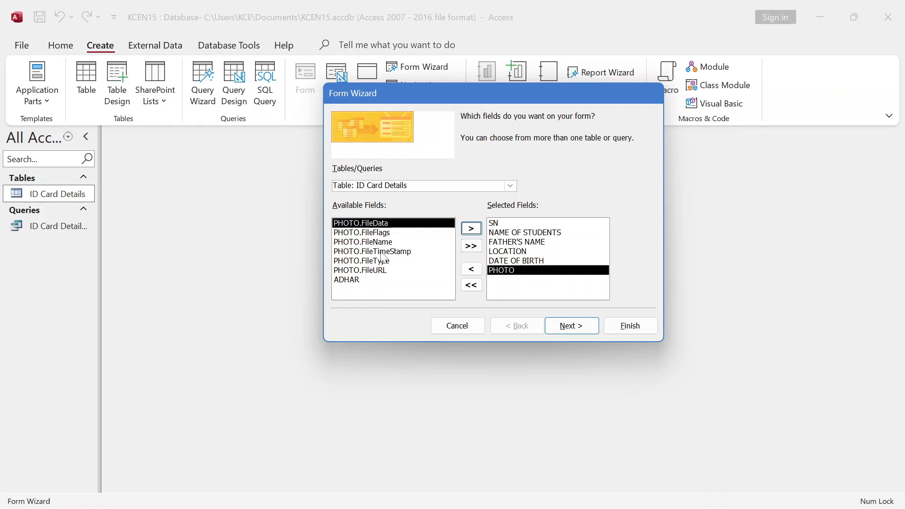
{"action": "left_click", "coordinate": [352, 280]}
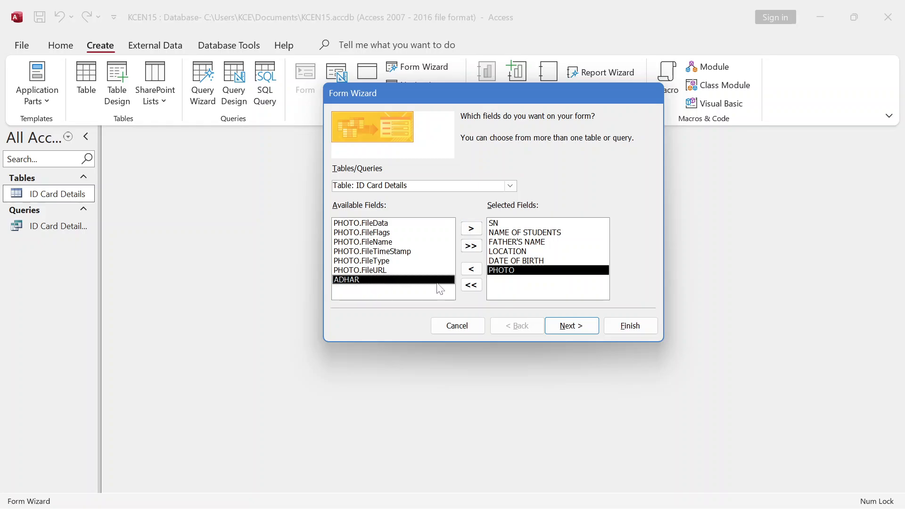
{"action": "left_click", "coordinate": [471, 230]}
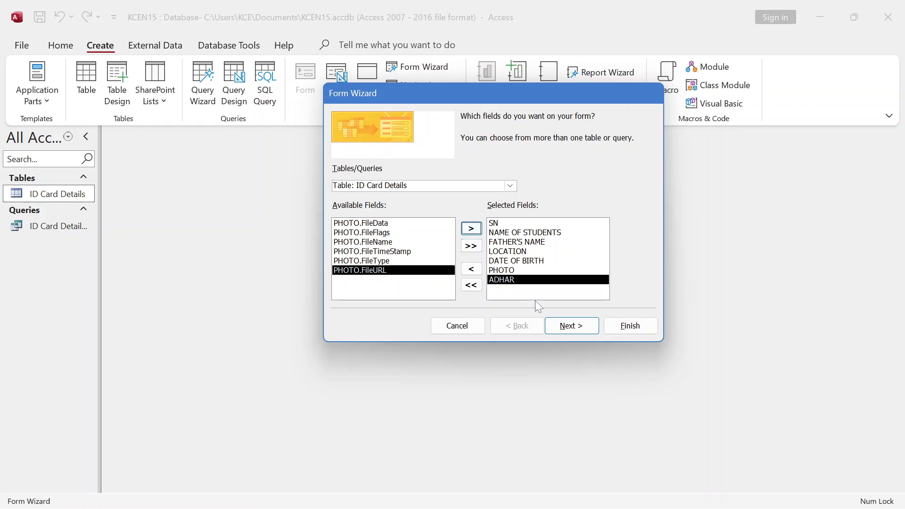
{"action": "left_click", "coordinate": [578, 331]}
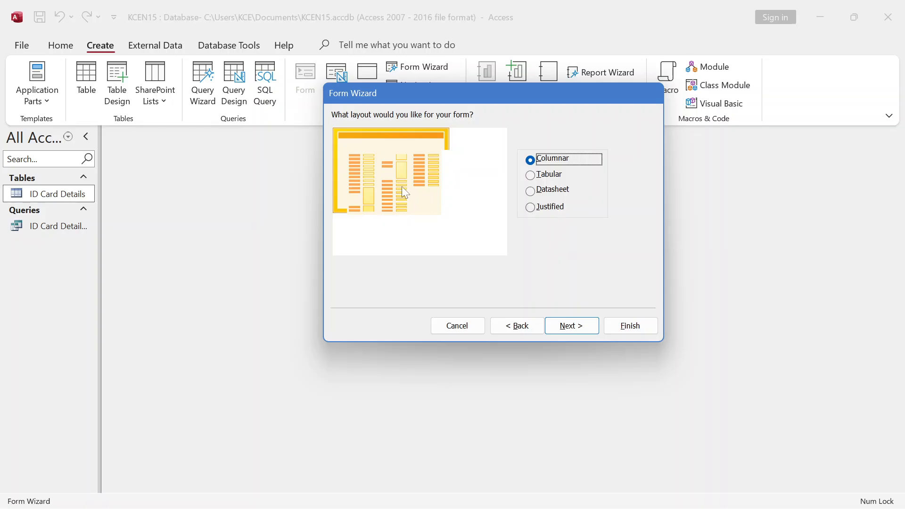
- Keep the Columnar layout and finish the form titled ID Card Details
{"action": "left_click", "coordinate": [567, 332]}
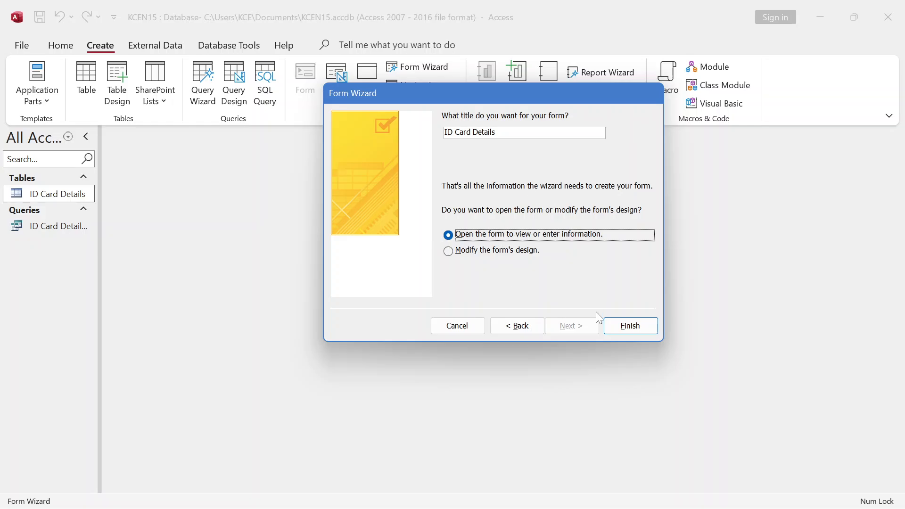
{"action": "left_click", "coordinate": [639, 331]}
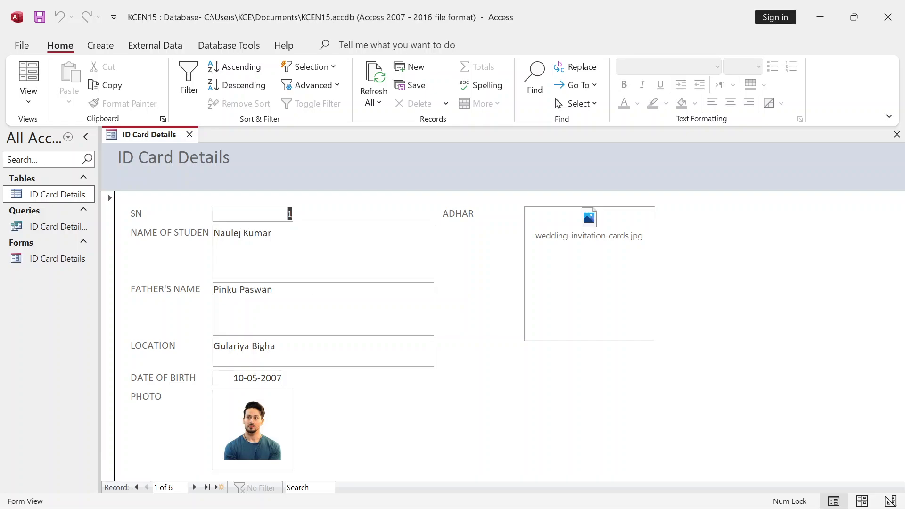
- Drop down the Home tab's View list showing Form, Layout and Design View
{"action": "left_click", "coordinate": [311, 265]}
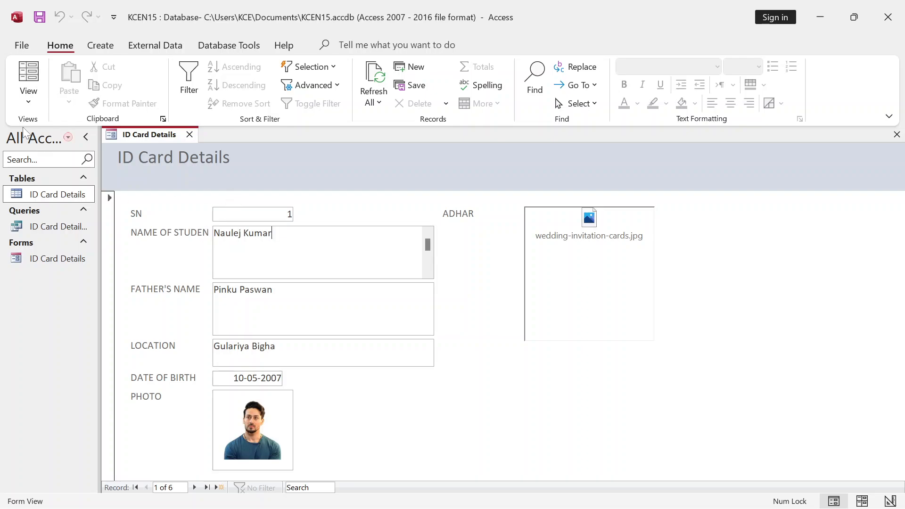
{"action": "left_click", "coordinate": [34, 112]}
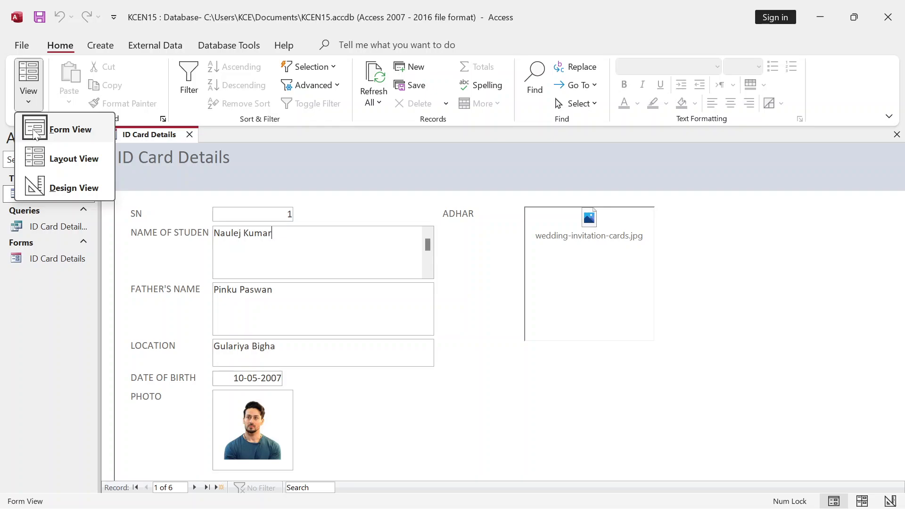
- Switch to Layout View and resize the SN and NAME OF STUDENTS boxes to fit their contents
{"action": "left_click", "coordinate": [44, 162]}
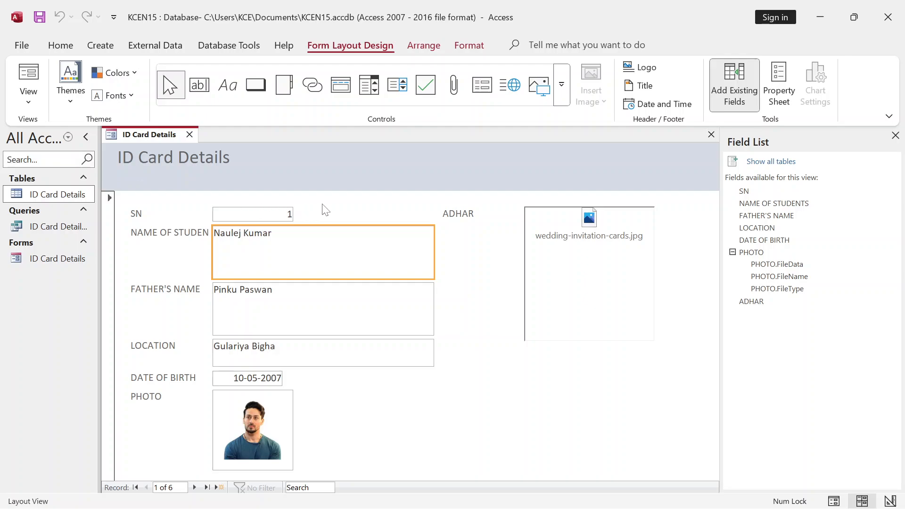
{"action": "left_click", "coordinate": [267, 213]}
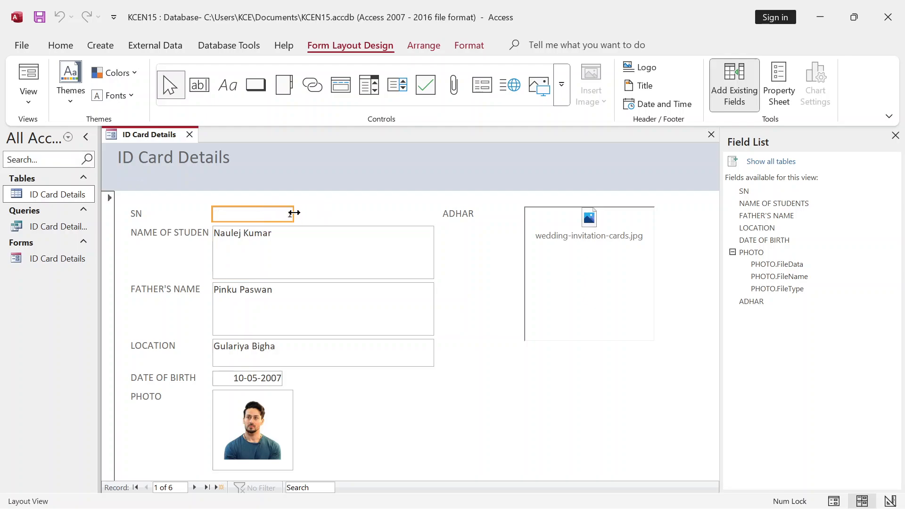
{"action": "left_click_drag", "start_coordinate": [294, 212], "coordinate": [249, 212]}
{"action": "left_click", "coordinate": [282, 248]}
{"action": "left_click_drag", "start_coordinate": [318, 279], "coordinate": [310, 245]}
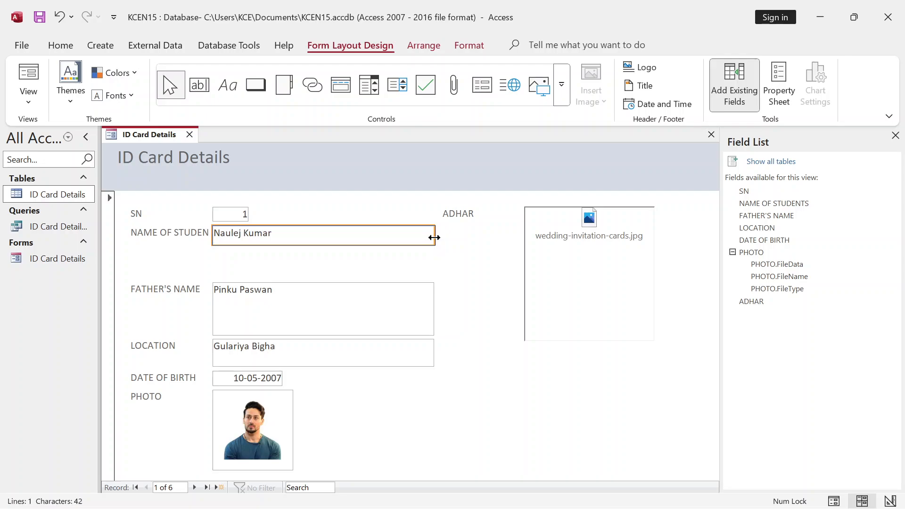
{"action": "left_click_drag", "start_coordinate": [432, 236], "coordinate": [330, 237]}
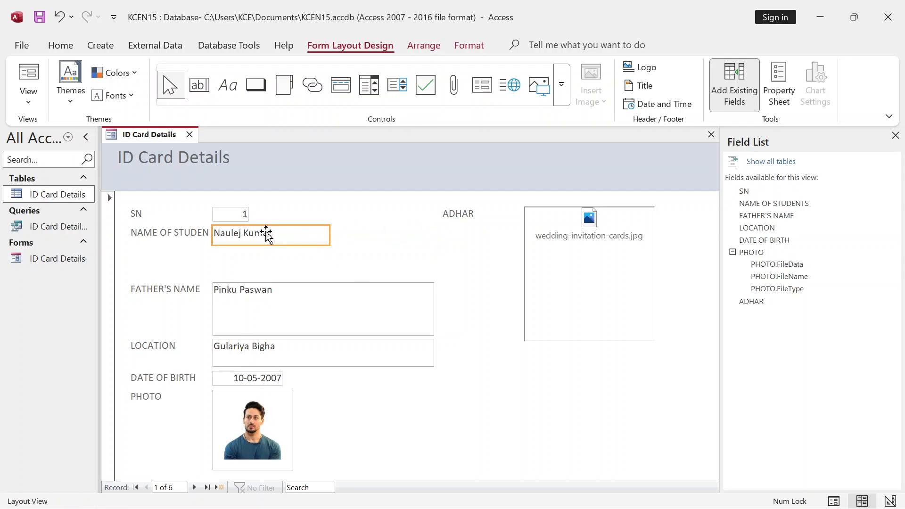
{"action": "left_click", "coordinate": [323, 233]}
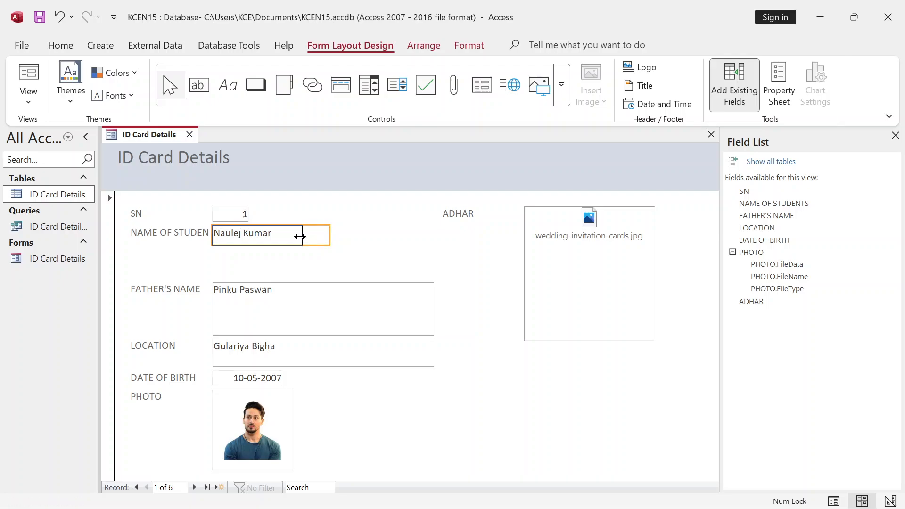
{"action": "left_click_drag", "start_coordinate": [277, 236], "coordinate": [276, 236]}
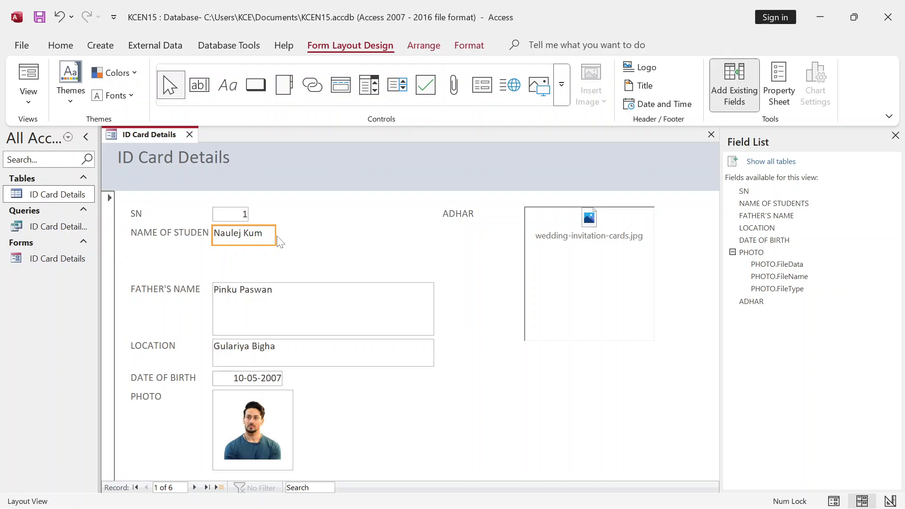
{"action": "left_click_drag", "start_coordinate": [277, 236], "coordinate": [354, 236]}
- Shorten the FATHER'S NAME box to one line and narrow it and the LOCATION box
{"action": "left_click", "coordinate": [278, 295]}
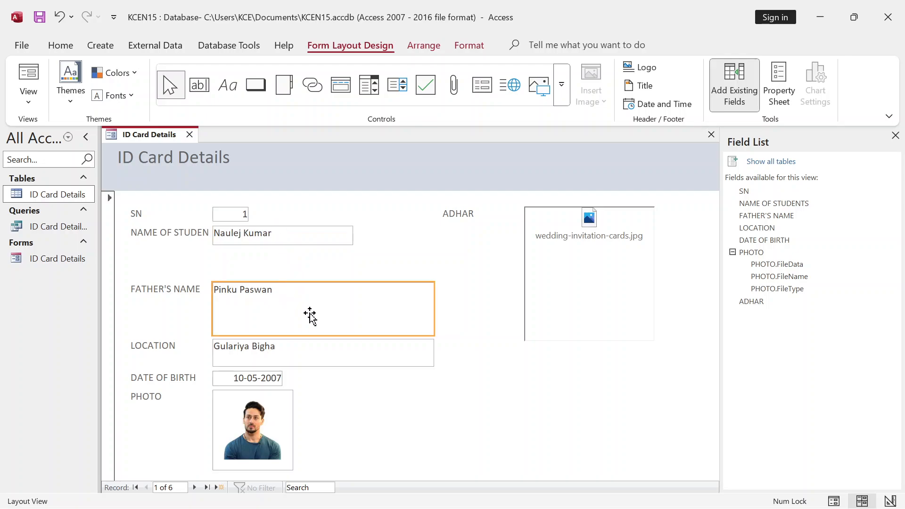
{"action": "left_click_drag", "start_coordinate": [315, 334], "coordinate": [307, 302]}
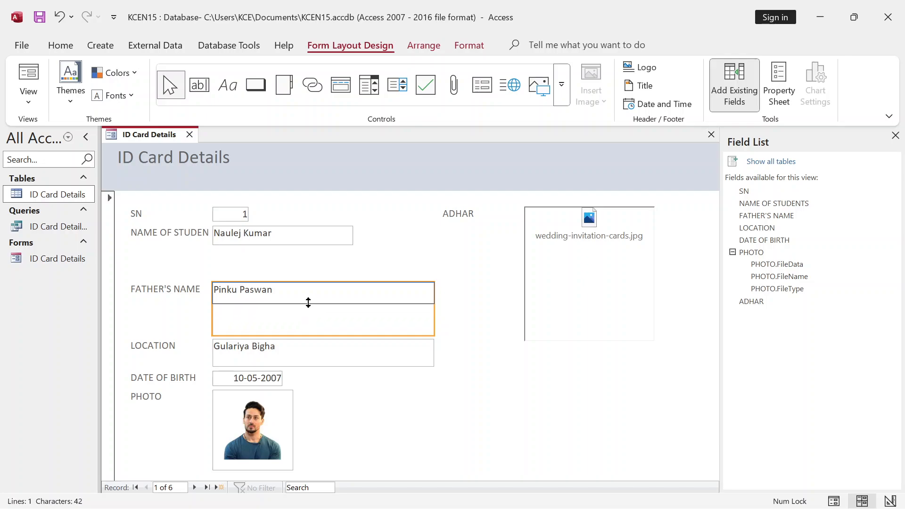
{"action": "left_click_drag", "start_coordinate": [433, 291], "coordinate": [349, 295]}
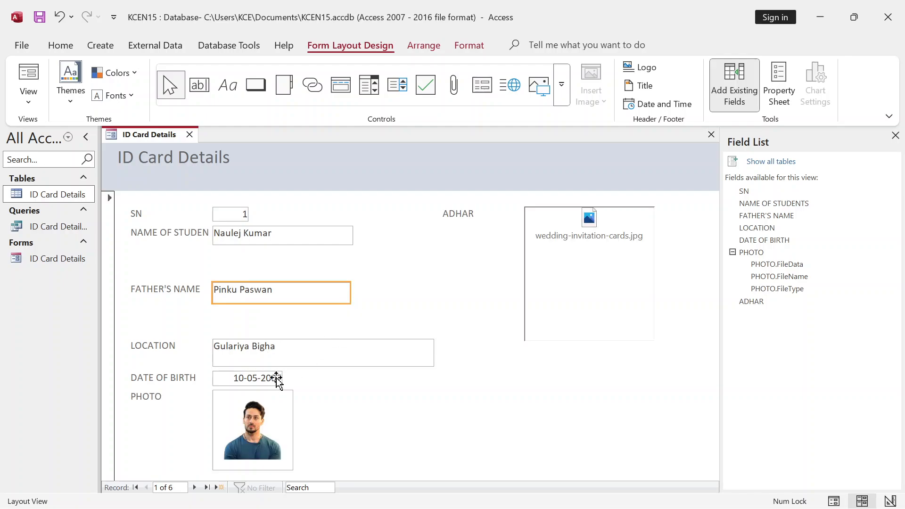
{"action": "left_click", "coordinate": [283, 351]}
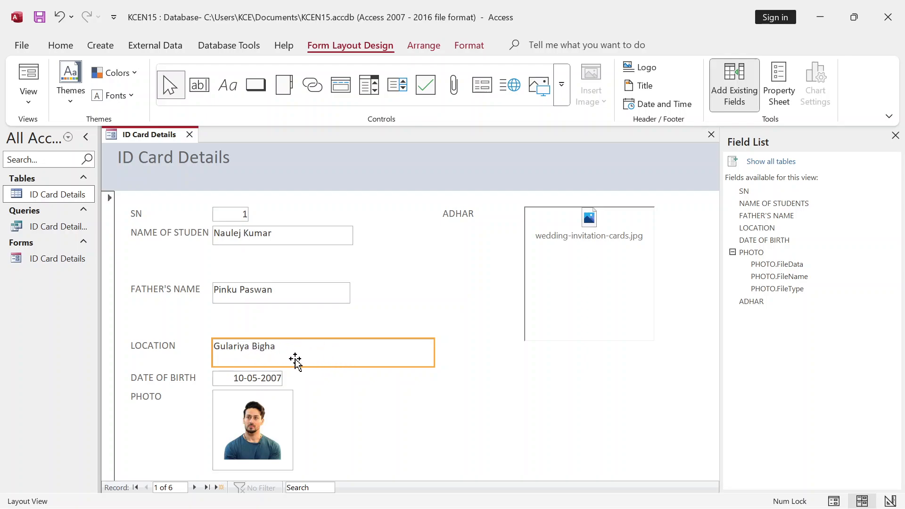
{"action": "left_click_drag", "start_coordinate": [435, 355], "coordinate": [367, 353]}
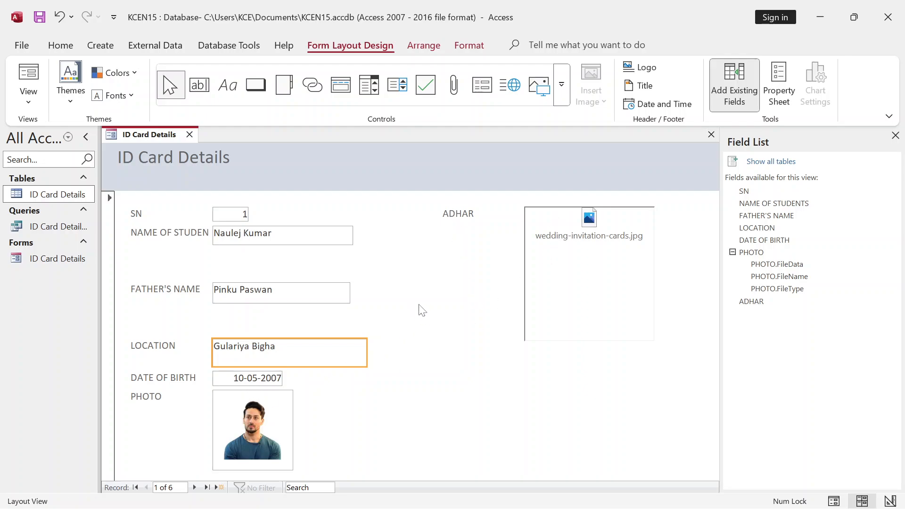
{"action": "left_click", "coordinate": [543, 298]}
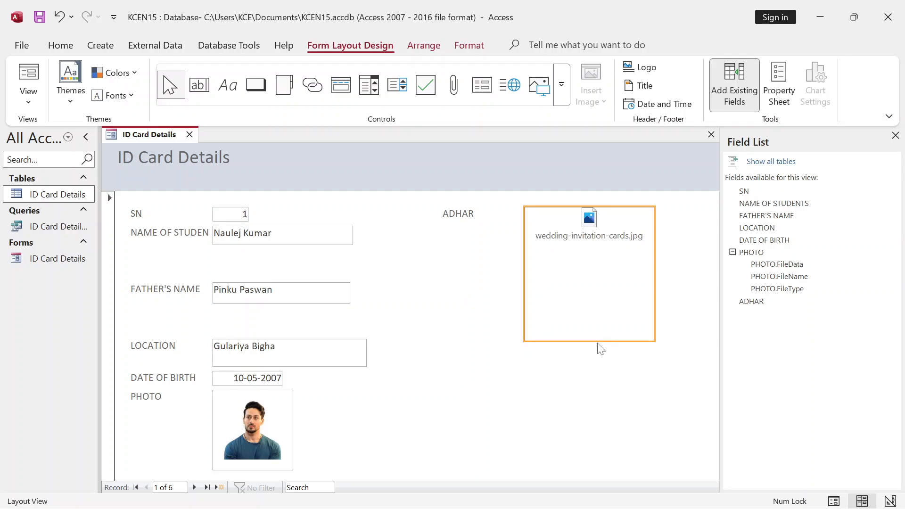
- Shrink the ADHAR attachment box and move the photo and PHOTO label to the form's right side
{"action": "left_click_drag", "start_coordinate": [597, 341], "coordinate": [589, 244]}
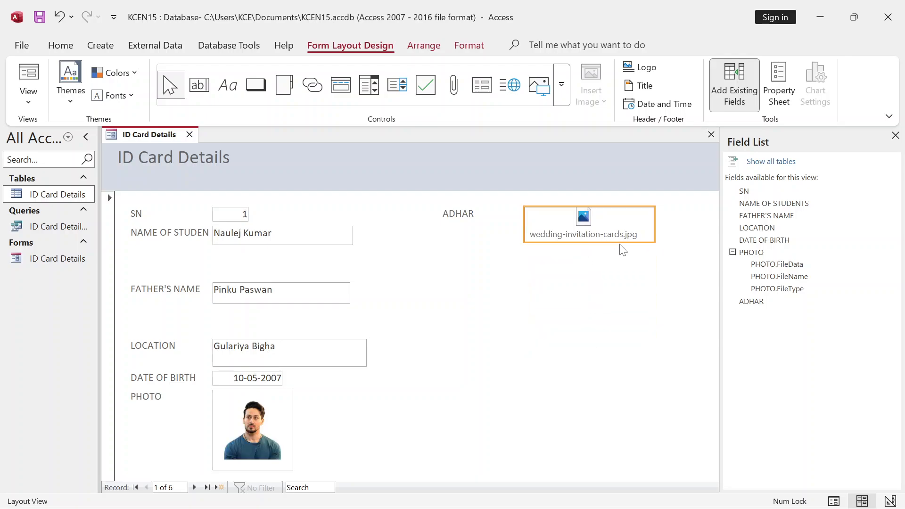
{"action": "left_click_drag", "start_coordinate": [655, 228], "coordinate": [560, 231]}
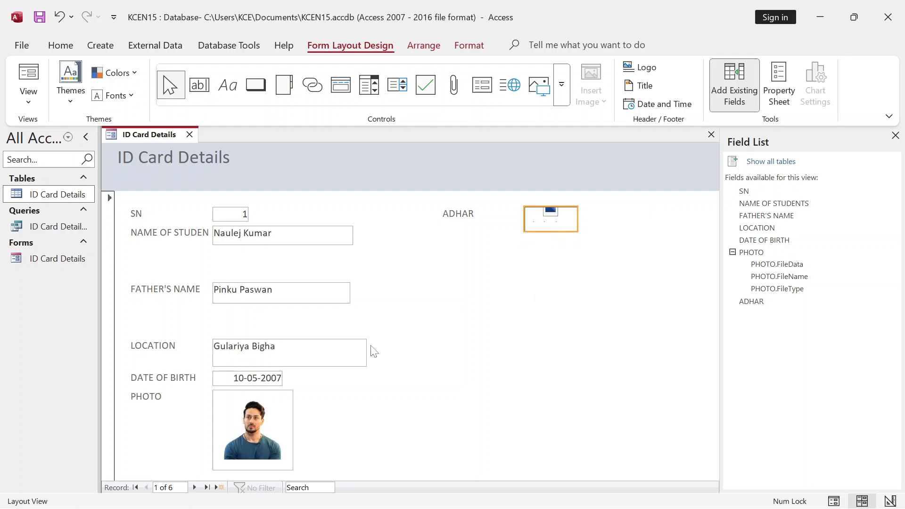
{"action": "left_click", "coordinate": [264, 417]}
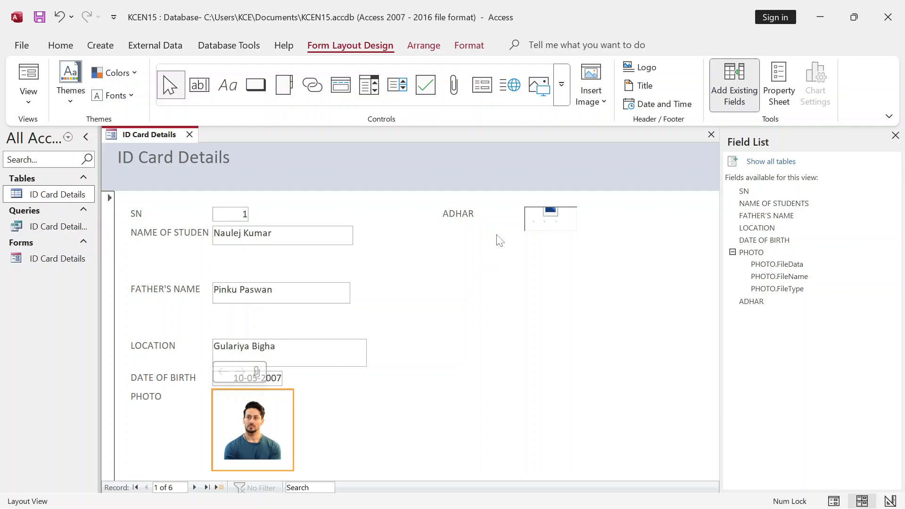
{"action": "left_click_drag", "start_coordinate": [281, 413], "coordinate": [570, 350]}
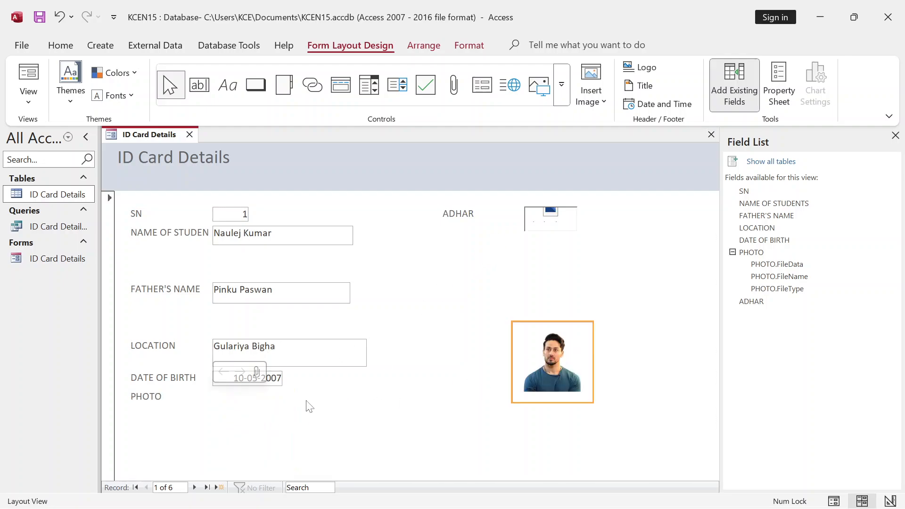
{"action": "left_click", "coordinate": [159, 400]}
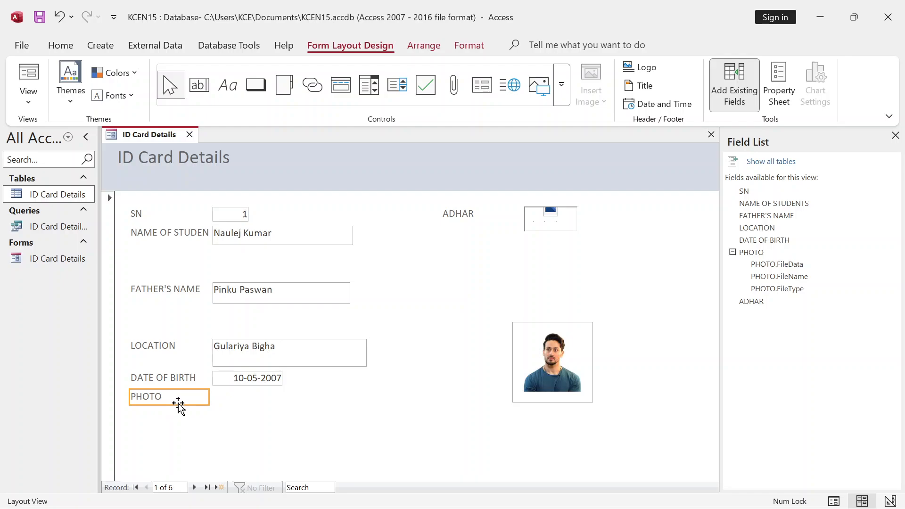
{"action": "left_click_drag", "start_coordinate": [178, 402], "coordinate": [554, 297]}
- Move the ADHAR label and attachment box together below the date of birth
{"action": "left_click", "coordinate": [481, 218]}
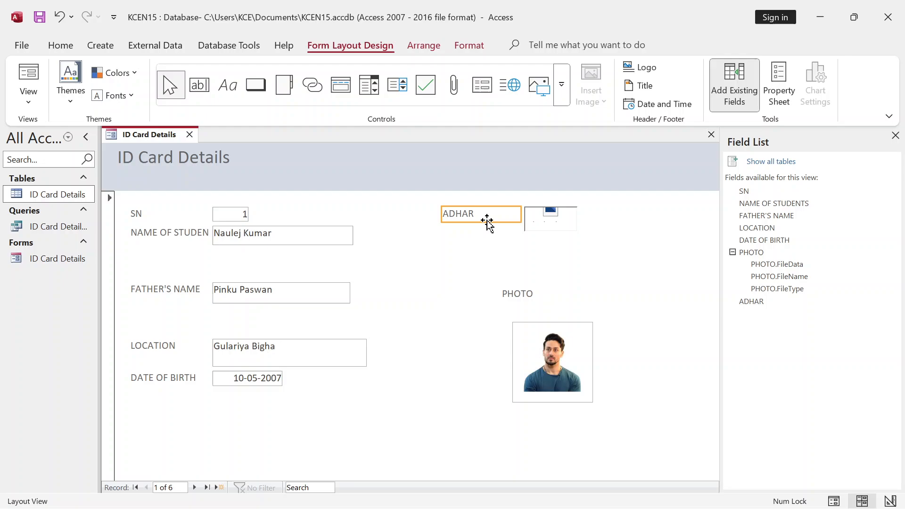
{"action": "left_click", "coordinate": [553, 222]}
{"action": "left_click", "coordinate": [470, 220]}
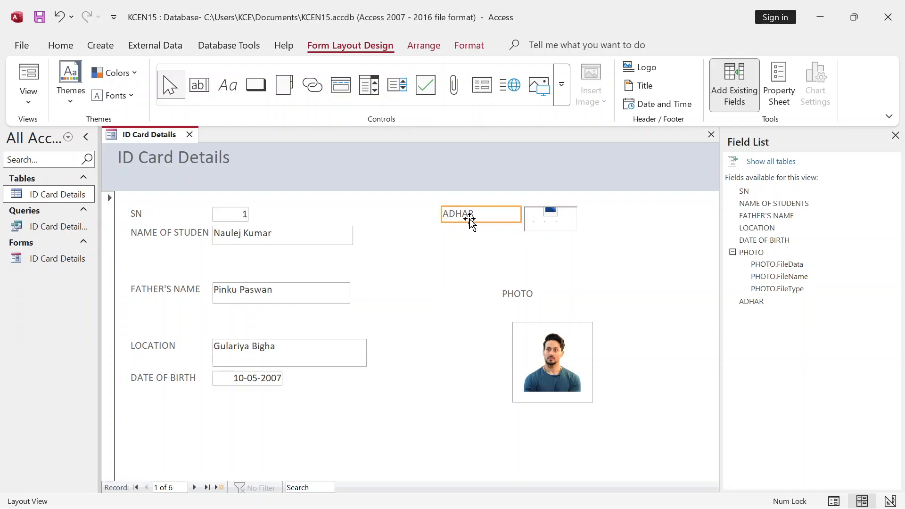
{"action": "left_click", "coordinate": [554, 225], "text": "shift"}
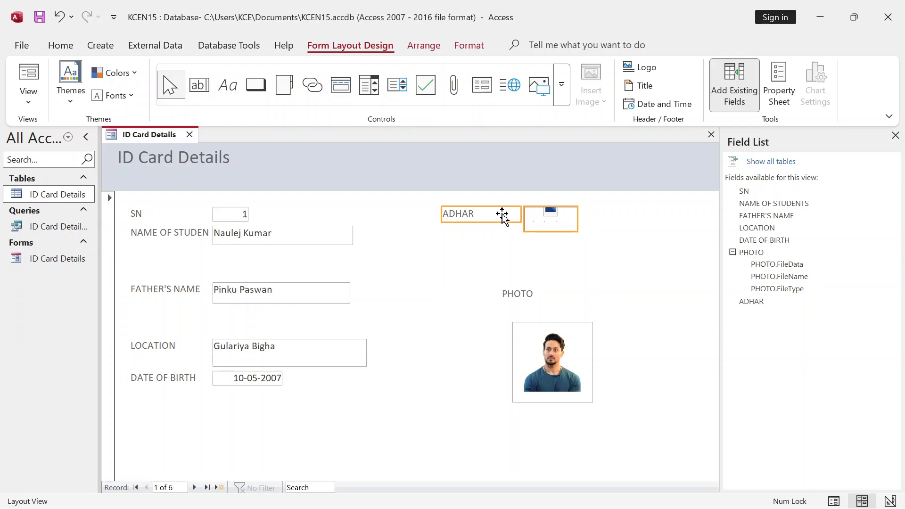
{"action": "left_click_drag", "start_coordinate": [502, 215], "coordinate": [180, 418]}
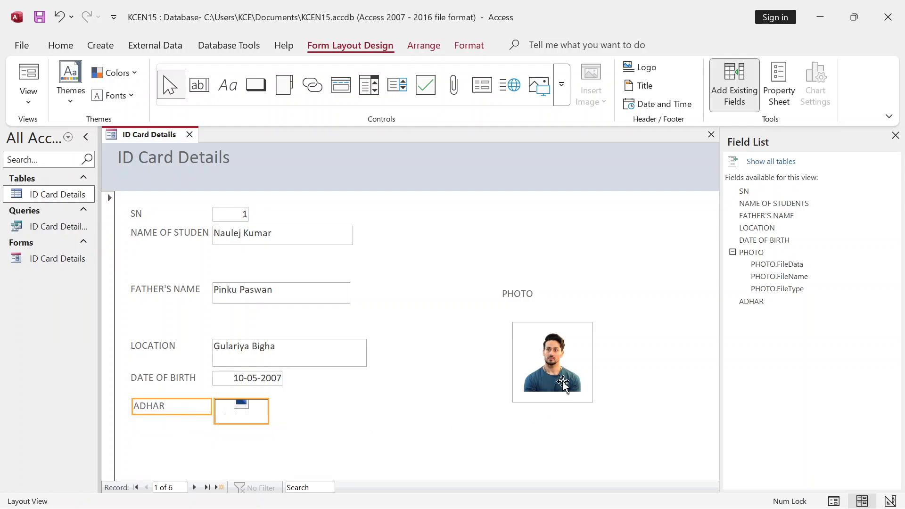
- Place the smaller photo under the narrowed PHOTO label and close the Field List
{"action": "left_click", "coordinate": [527, 325]}
{"action": "left_click", "coordinate": [502, 294]}
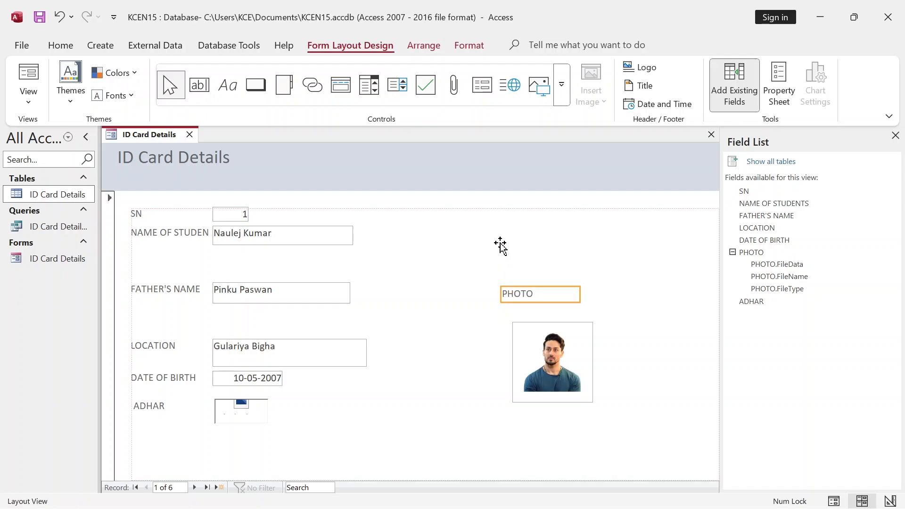
{"action": "left_click_drag", "start_coordinate": [461, 219], "coordinate": [455, 215]}
{"action": "left_click", "coordinate": [551, 337]}
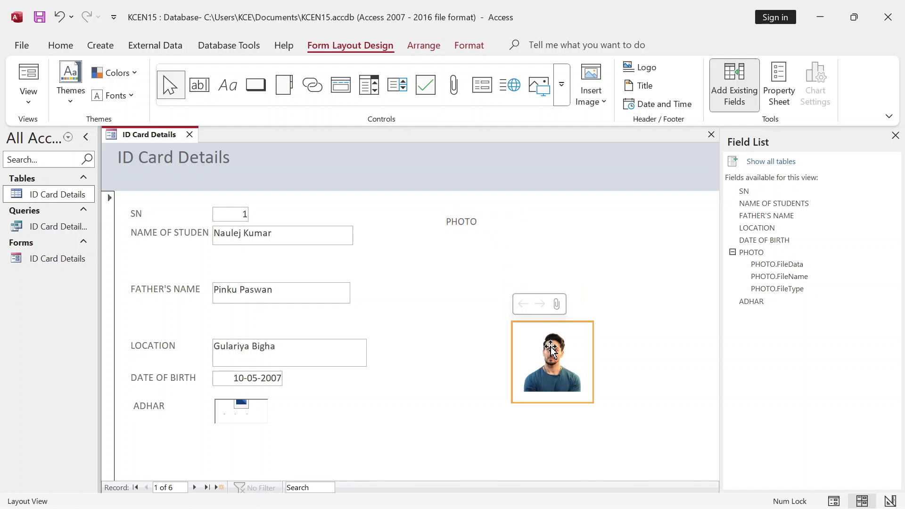
{"action": "left_click_drag", "start_coordinate": [475, 289], "coordinate": [464, 268]}
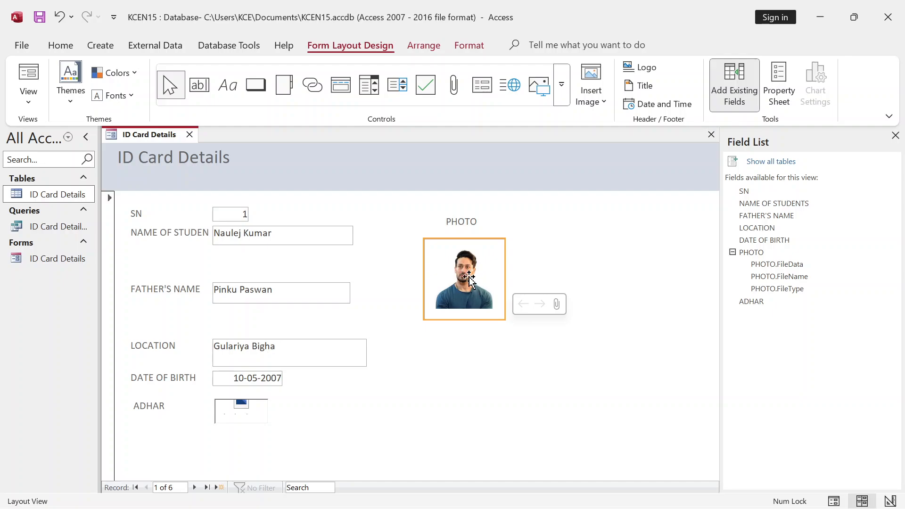
{"action": "left_click_drag", "start_coordinate": [503, 319], "coordinate": [492, 300]}
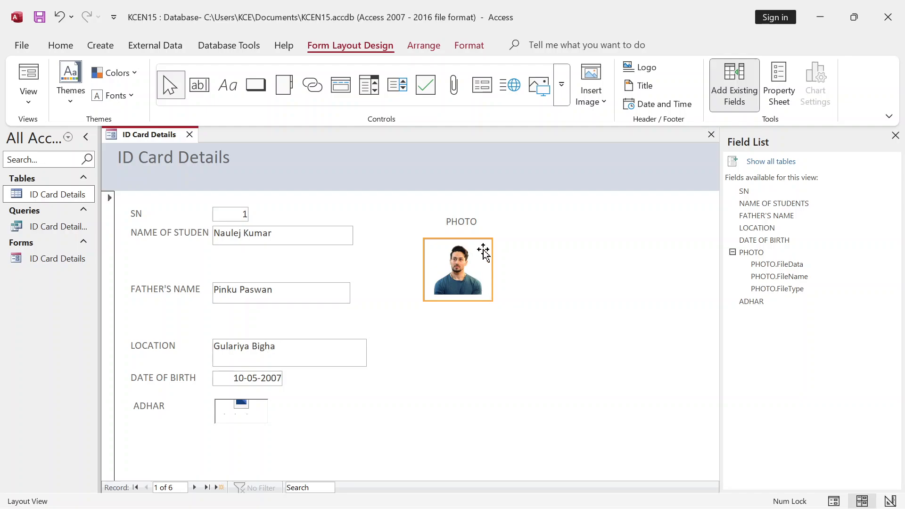
{"action": "left_click", "coordinate": [468, 226]}
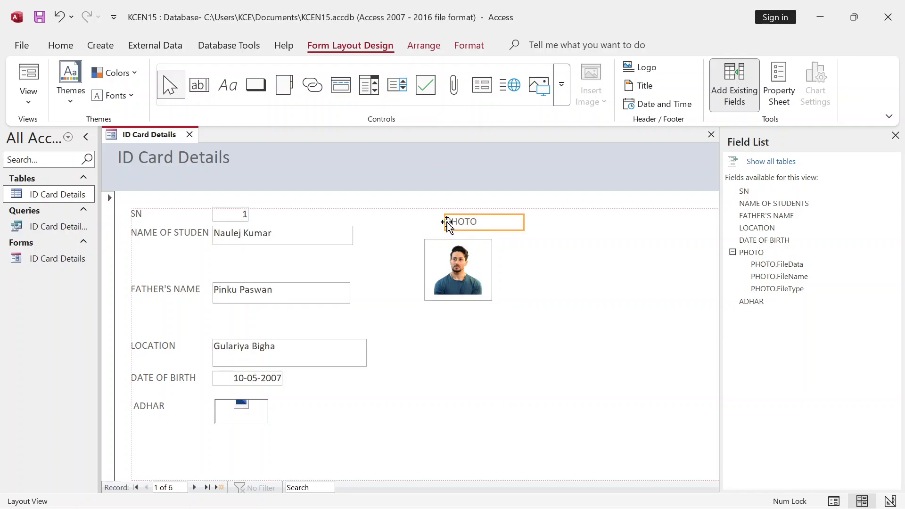
{"action": "left_click_drag", "start_coordinate": [447, 225], "coordinate": [435, 225]}
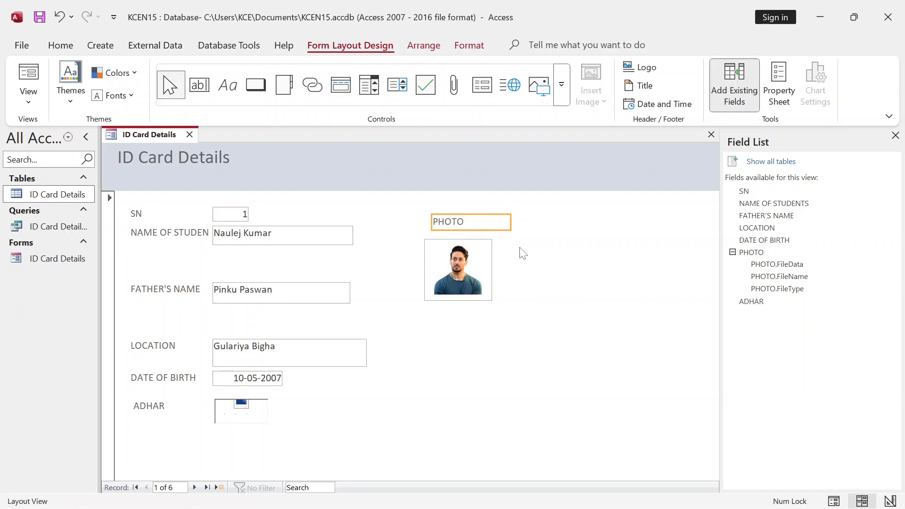
{"action": "left_click", "coordinate": [505, 223]}
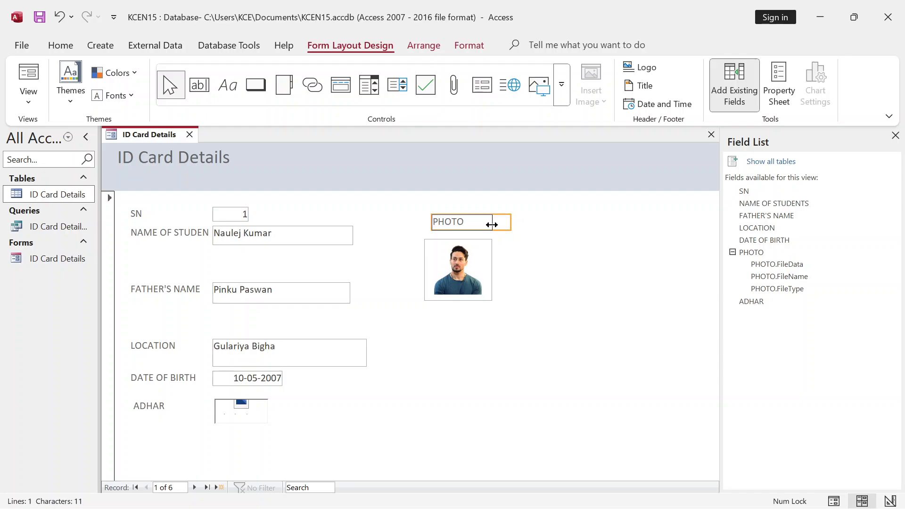
{"action": "left_click_drag", "start_coordinate": [492, 225], "coordinate": [491, 225]}
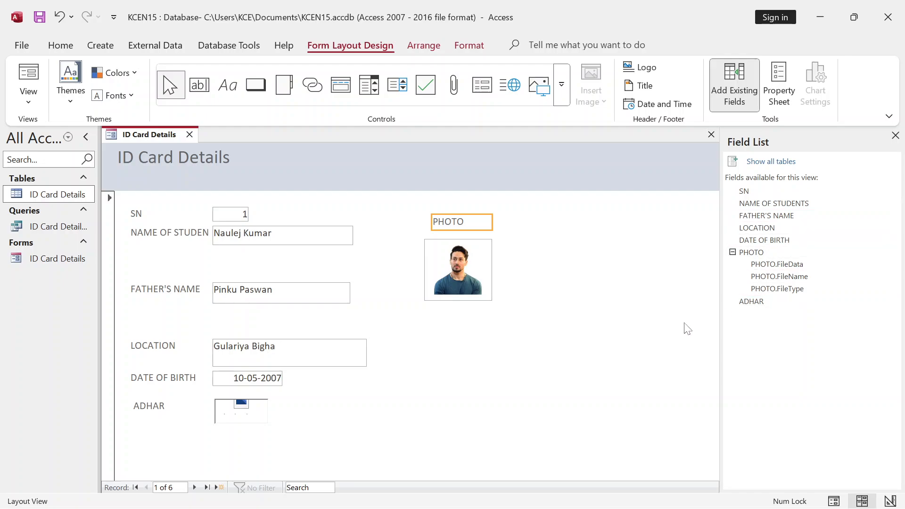
{"action": "left_click", "coordinate": [894, 136]}
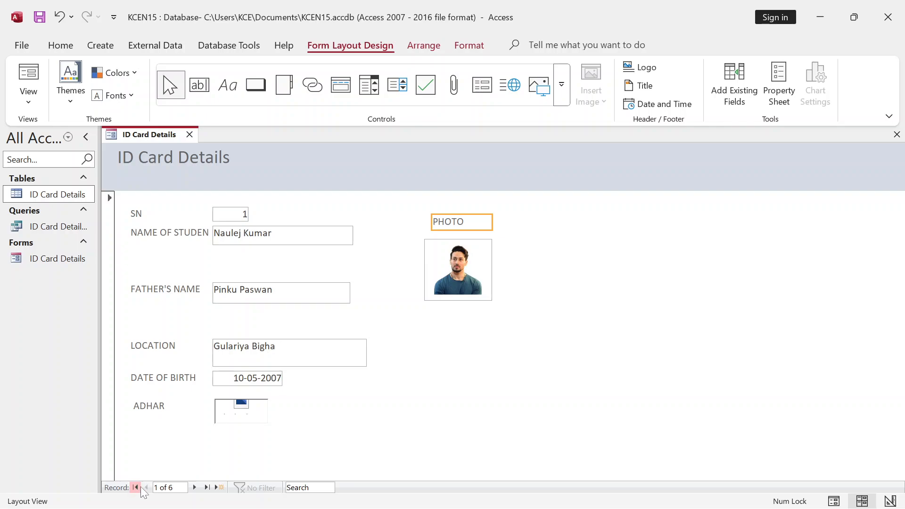
- Browse forward through four student records, then back two, checking each photo
{"action": "left_click", "coordinate": [195, 487]}
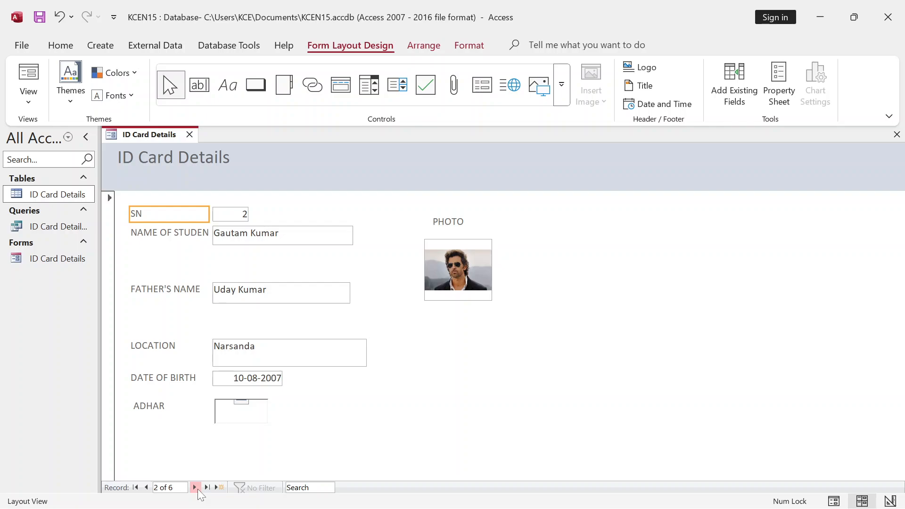
{"action": "left_click", "coordinate": [195, 487]}
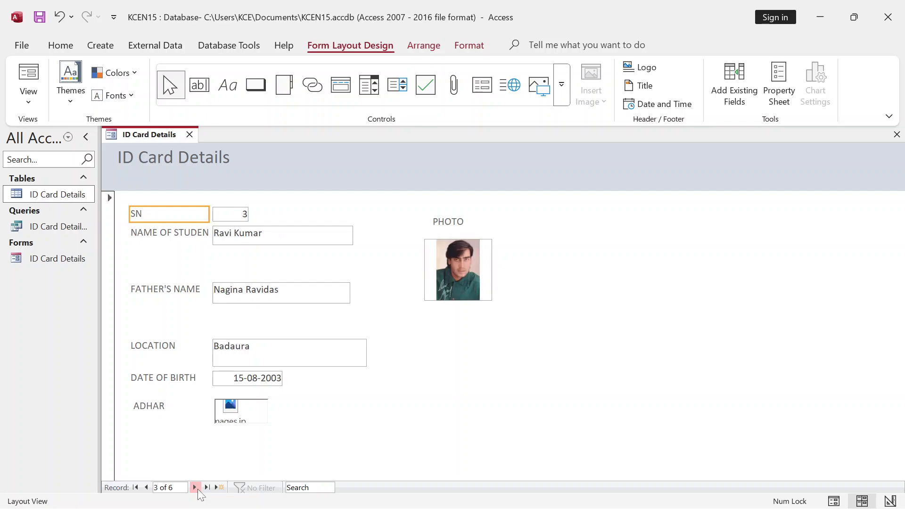
{"action": "left_click", "coordinate": [195, 487]}
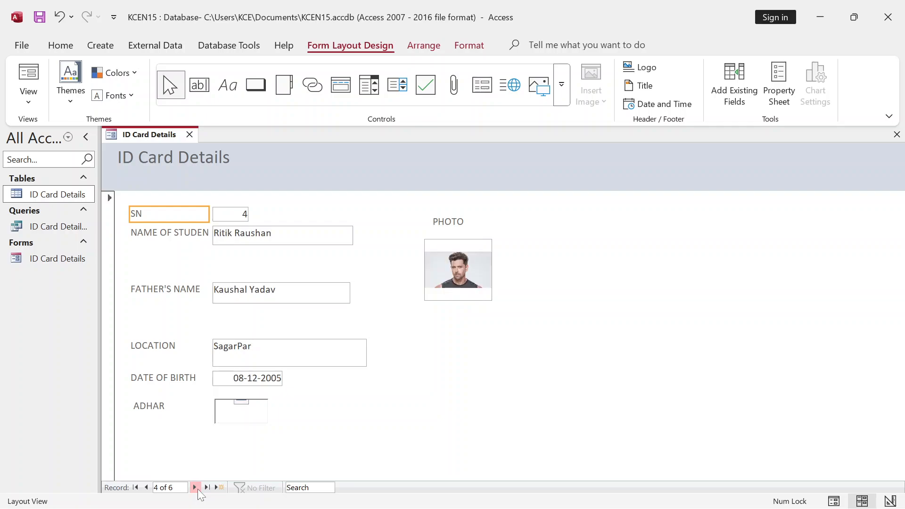
{"action": "left_click", "coordinate": [194, 487]}
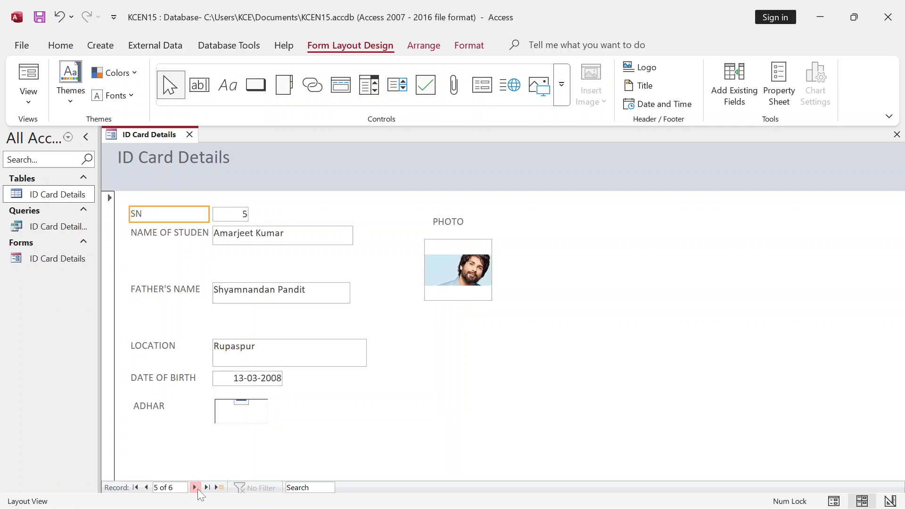
{"action": "left_click", "coordinate": [247, 414]}
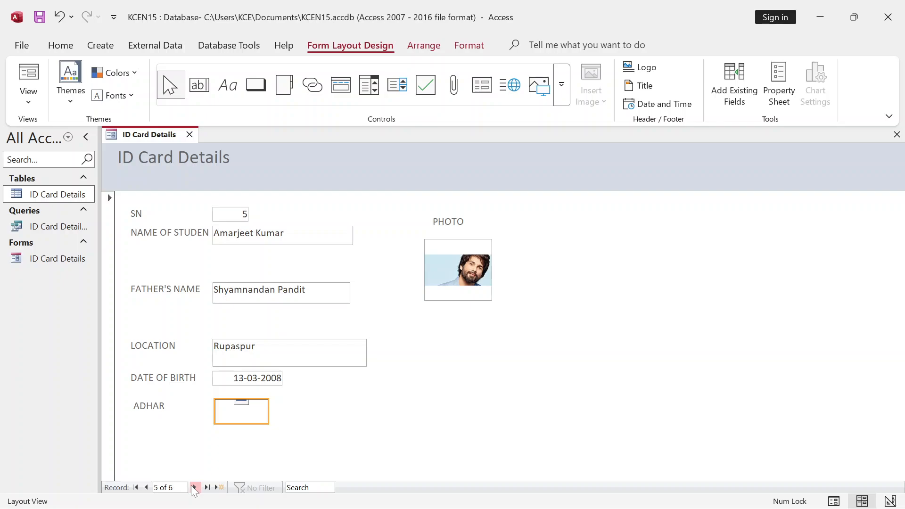
{"action": "left_click", "coordinate": [146, 487]}
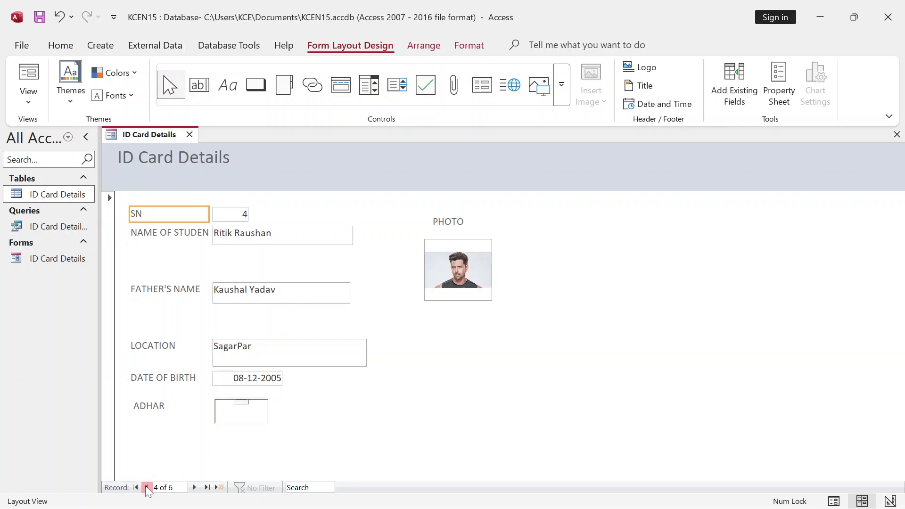
{"action": "left_click", "coordinate": [146, 487]}
{"action": "left_click", "coordinate": [146, 487]}
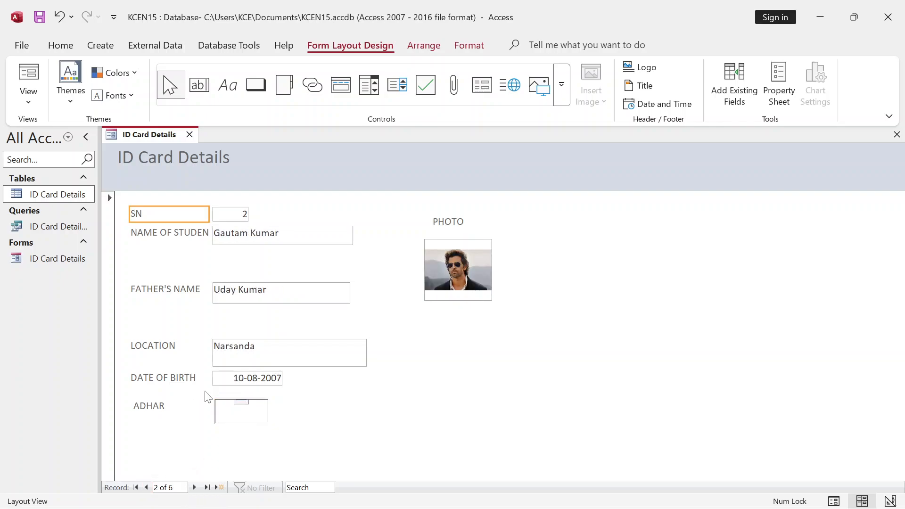
- Step through to the last student and a blank record, back again, then close the form
{"action": "left_click", "coordinate": [194, 487]}
{"action": "left_click", "coordinate": [194, 487]}
{"action": "left_click", "coordinate": [194, 487]}
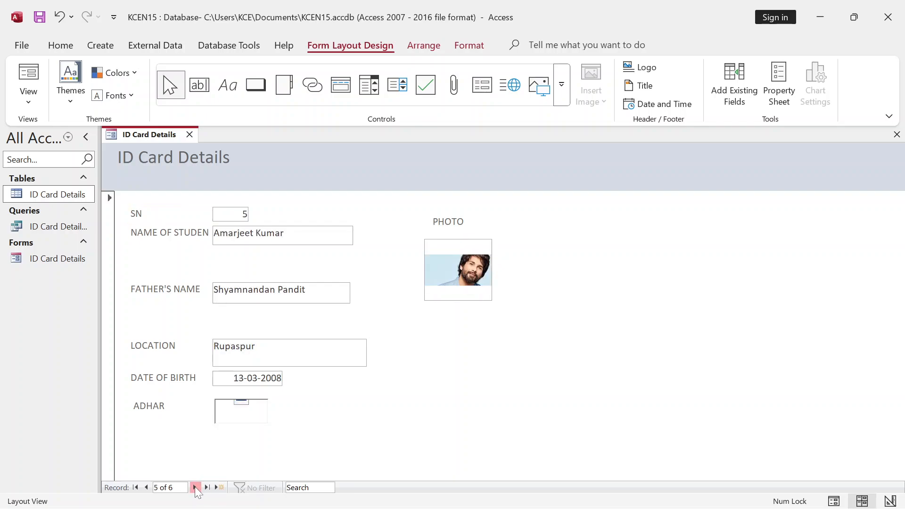
{"action": "left_click", "coordinate": [195, 487]}
{"action": "left_click", "coordinate": [194, 488]}
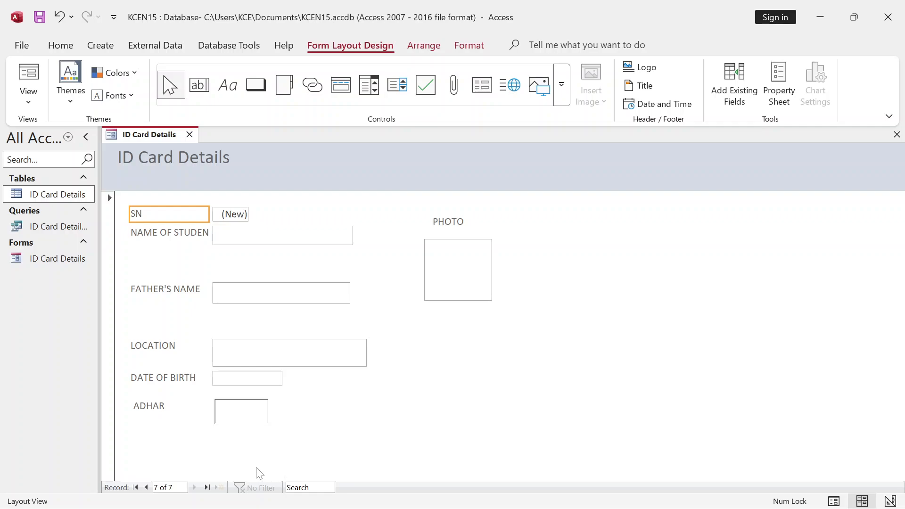
{"action": "left_click", "coordinate": [147, 488]}
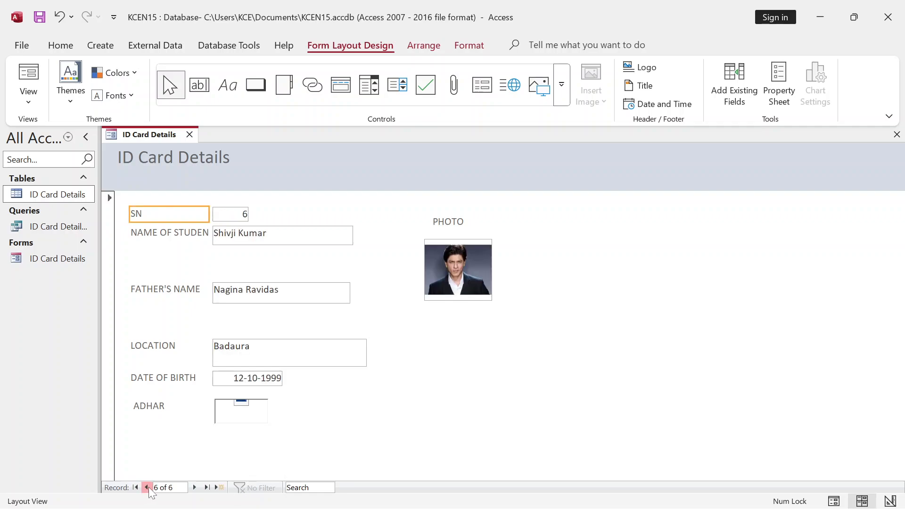
{"action": "left_click", "coordinate": [147, 487]}
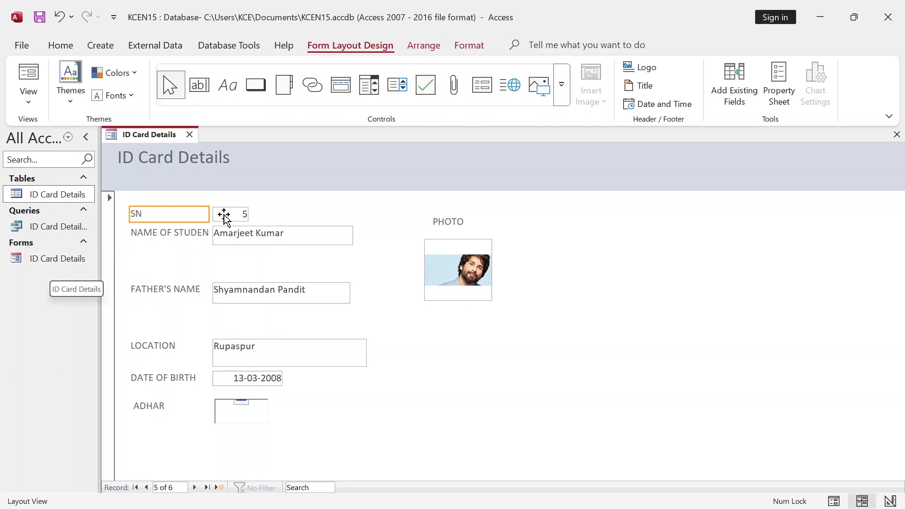
{"action": "left_click", "coordinate": [190, 135]}
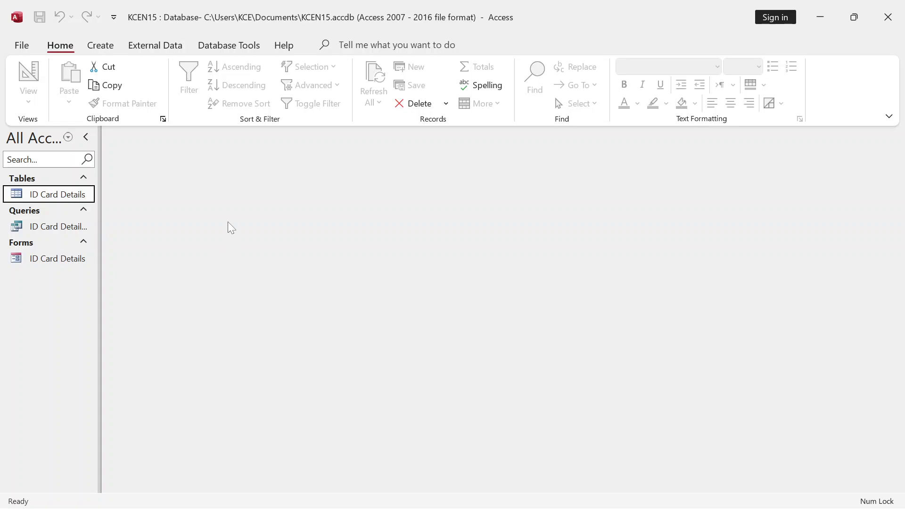
- Reopen the ID Card Details form, check the last and first students, then start new record 7
{"action": "double_click", "coordinate": [50, 263]}
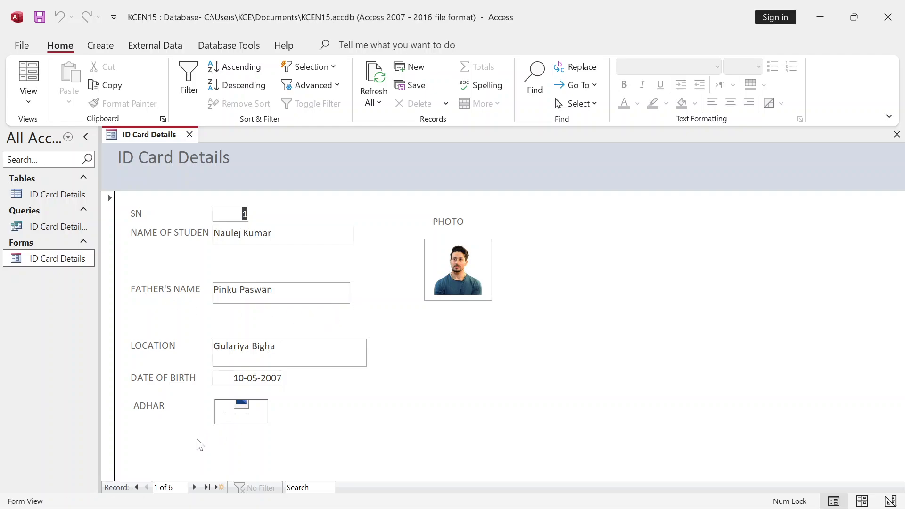
{"action": "left_click", "coordinate": [206, 487]}
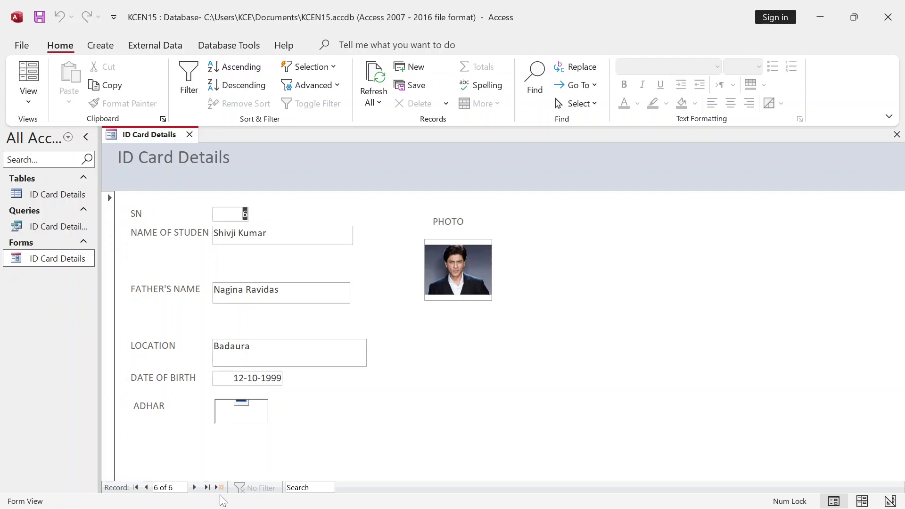
{"action": "left_click", "coordinate": [136, 488]}
{"action": "left_click", "coordinate": [207, 487]}
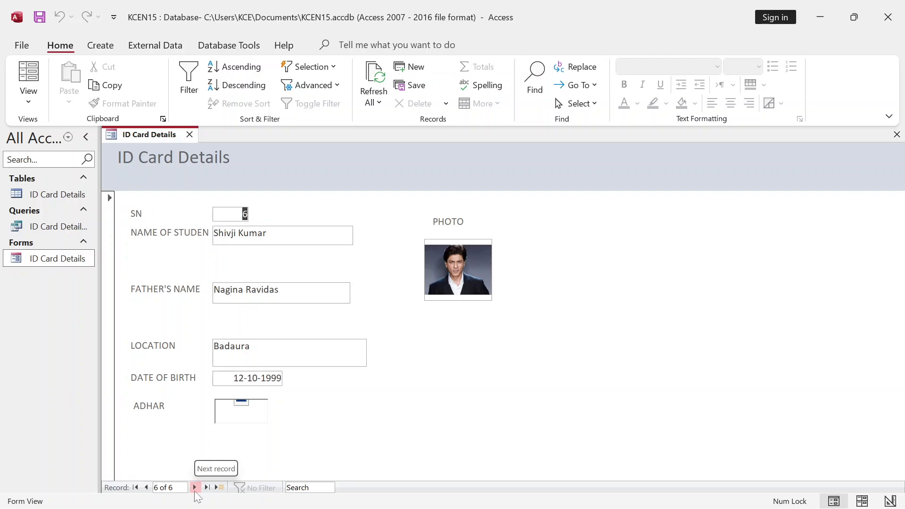
{"action": "left_click", "coordinate": [194, 487]}
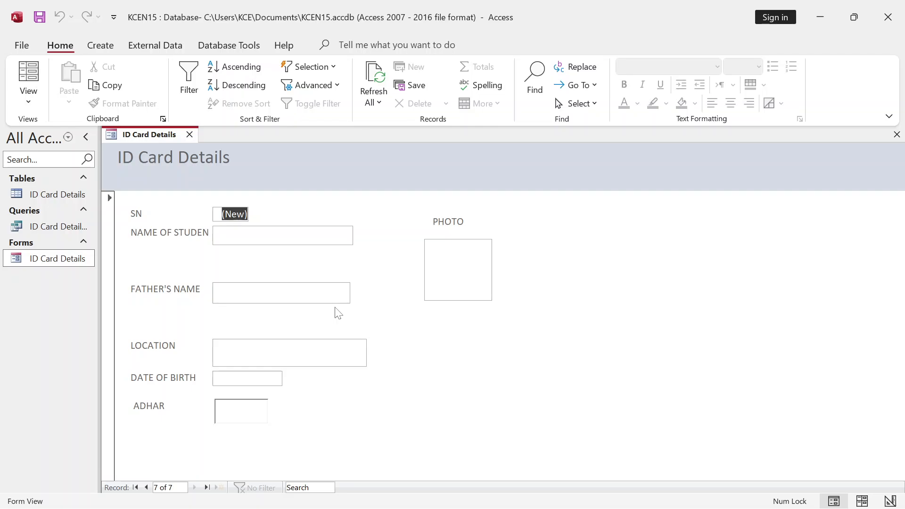
- Enter the seventh student's name, the father's name and location Mokimpur
{"action": "key", "text": "Tab"}
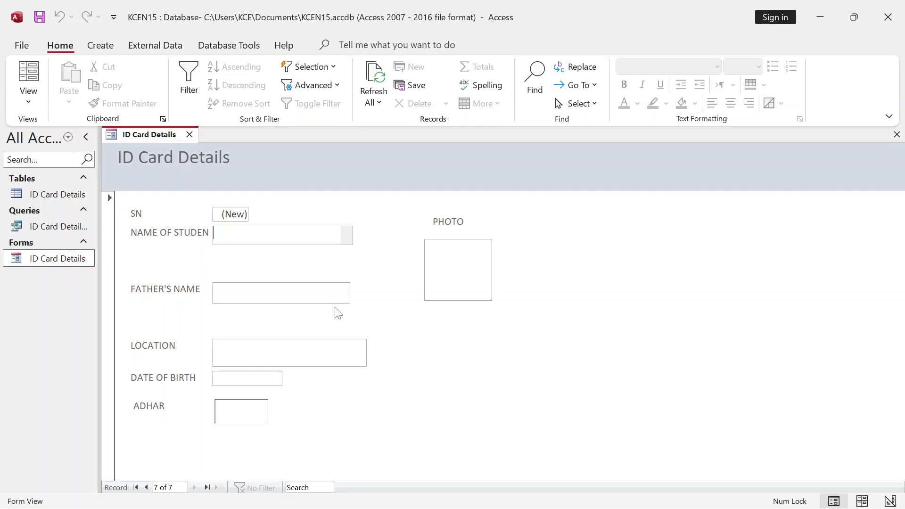
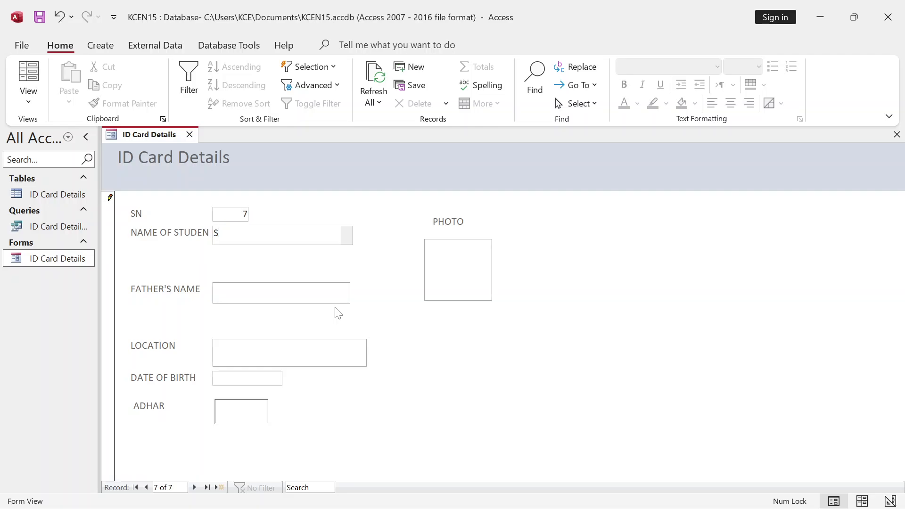
{"action": "key", "text": "Tab"}
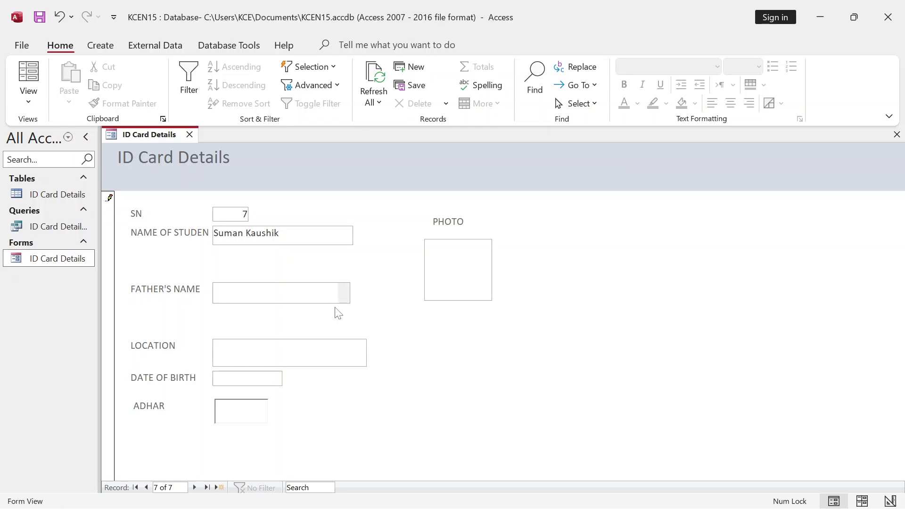
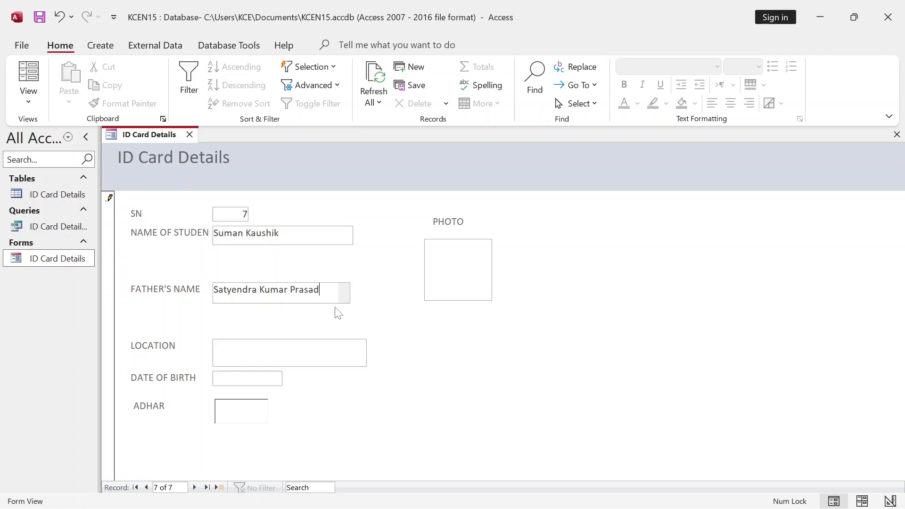
{"action": "key", "text": "Tab"}
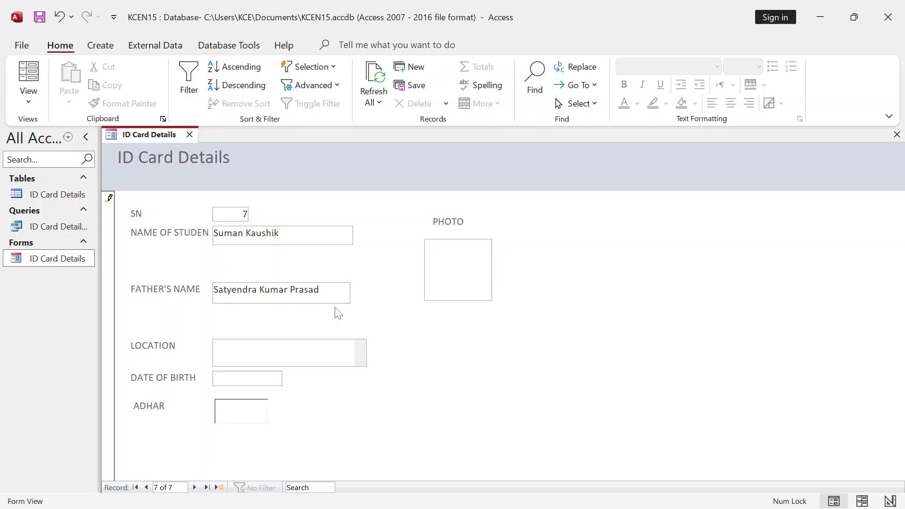
{"action": "type", "text": "Mokimpur"}
{"action": "key", "text": "Tab"}
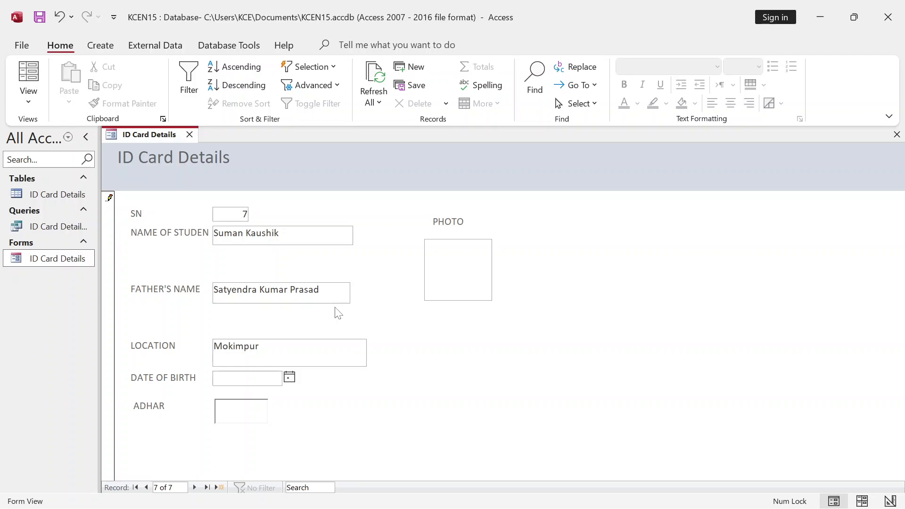
{"action": "left_click", "coordinate": [289, 378]}
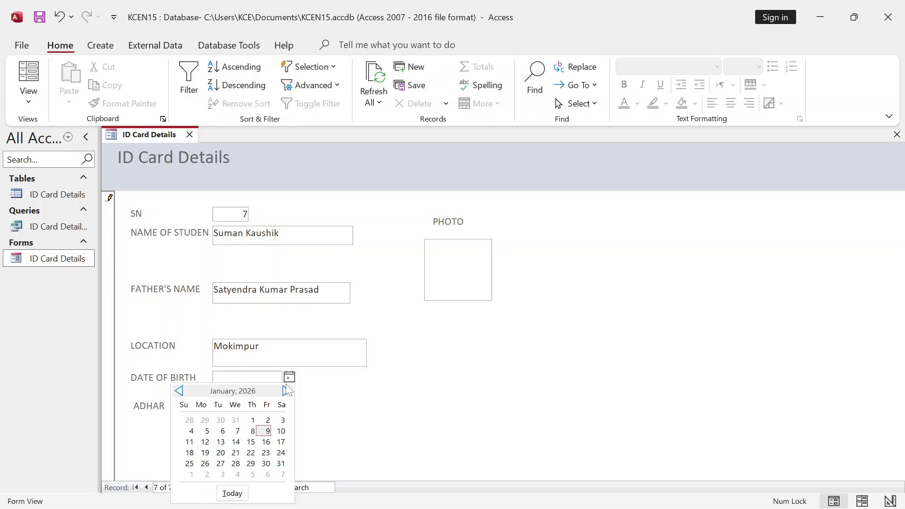
{"action": "left_click", "coordinate": [252, 380]}
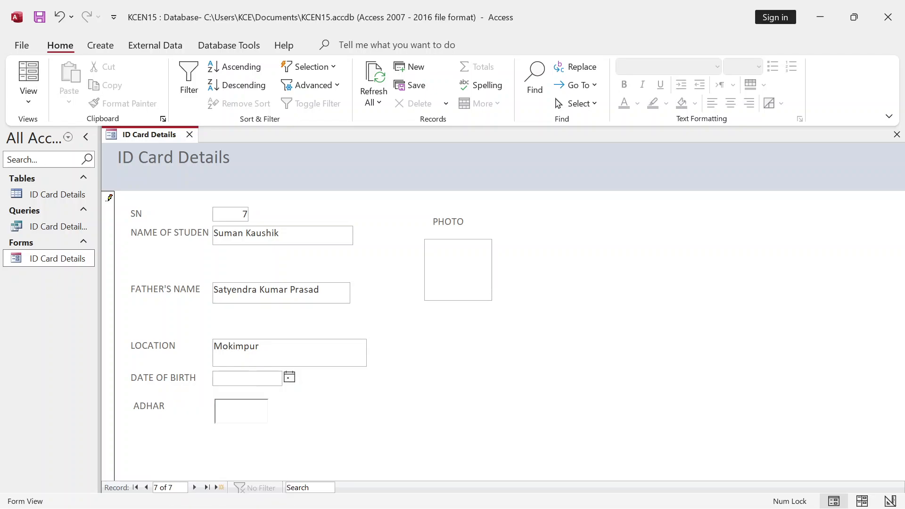
{"action": "type", "text": "06-04-1997"}
{"action": "left_click", "coordinate": [246, 421]}
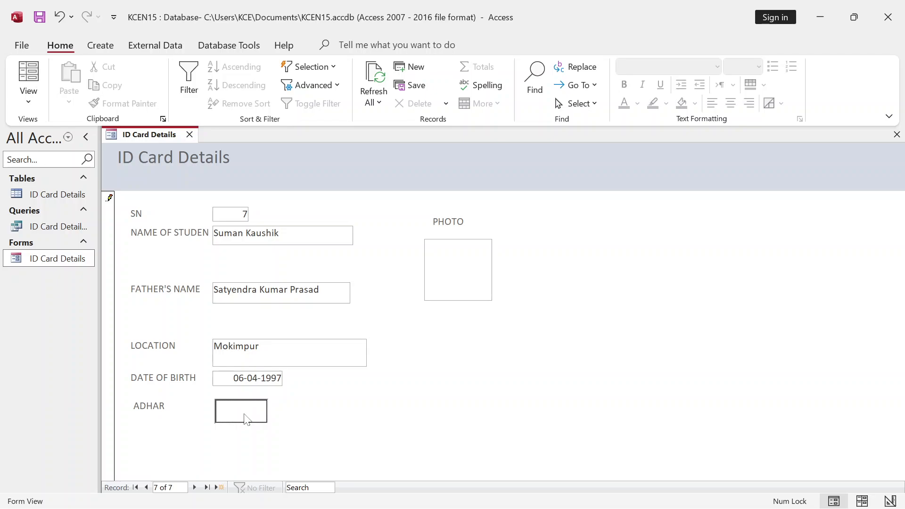
- Start inserting an object from file into record 7's ADHAR box, first choosing 20191025_183322.jpg from Photos
{"action": "right_click", "coordinate": [246, 420]}
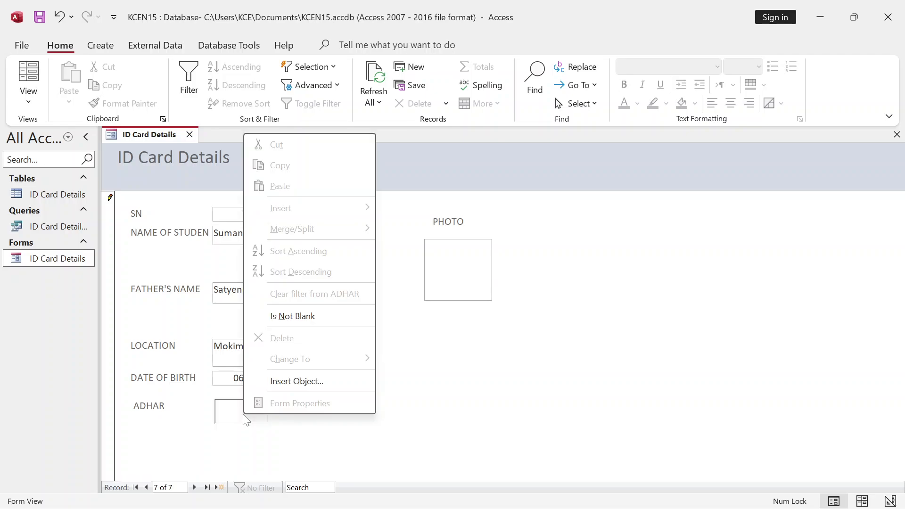
{"action": "left_click", "coordinate": [284, 380]}
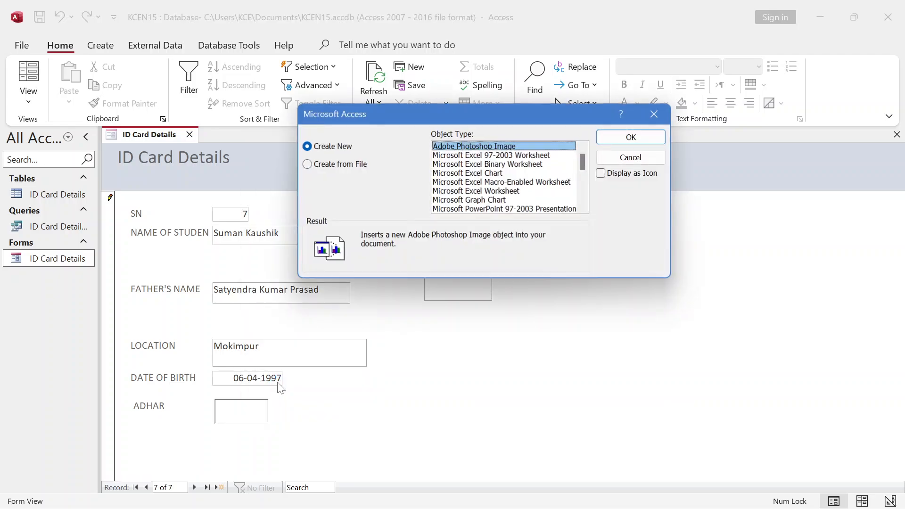
{"action": "left_click", "coordinate": [343, 165]}
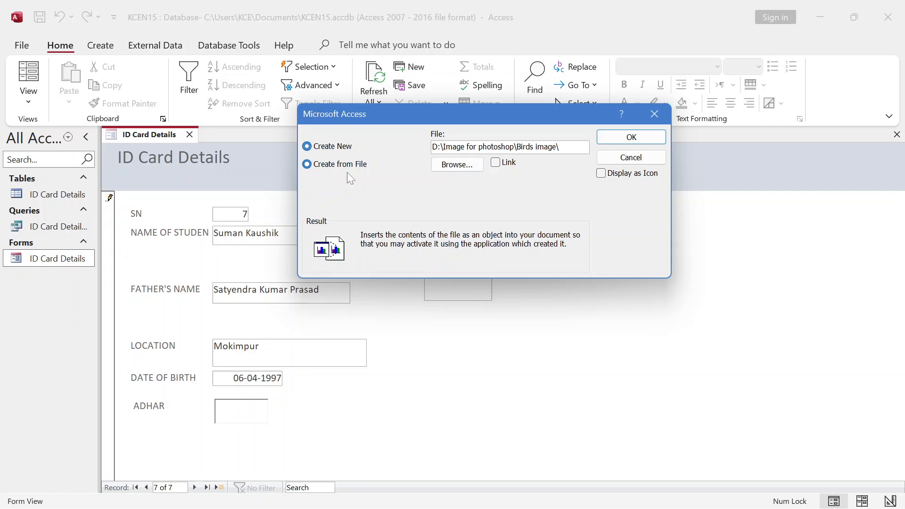
{"action": "left_click", "coordinate": [469, 166]}
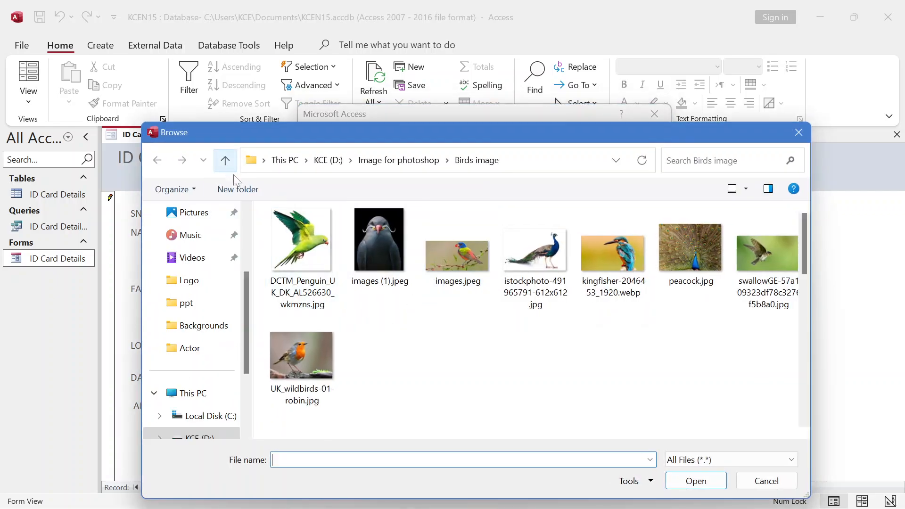
{"action": "left_click", "coordinate": [224, 160]}
{"action": "scroll", "coordinate": [298, 257], "scroll_direction": "down", "scroll_amount": 10}
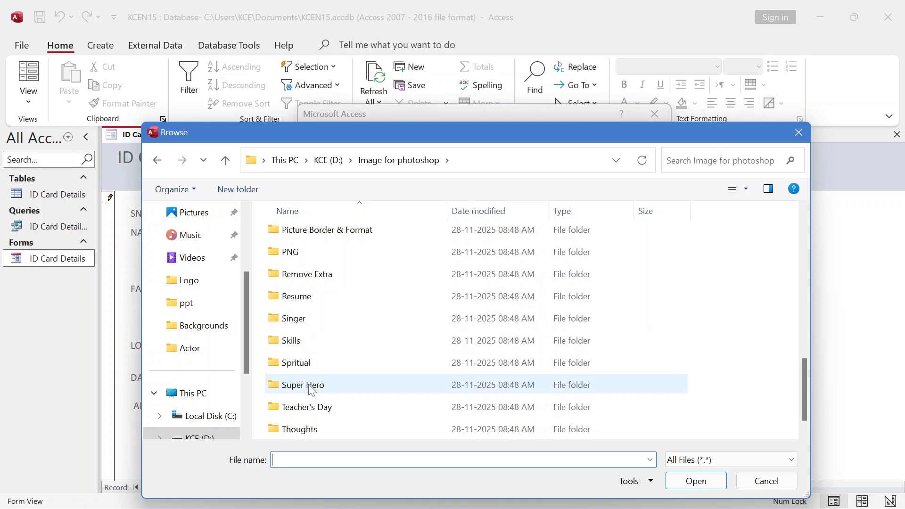
{"action": "scroll", "coordinate": [318, 390], "scroll_direction": "down", "scroll_amount": 1}
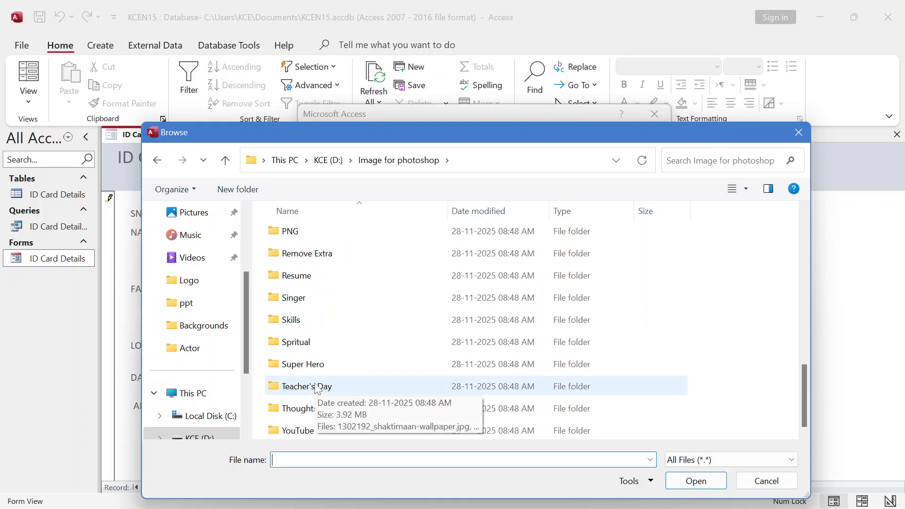
{"action": "scroll", "coordinate": [315, 383], "scroll_direction": "up", "scroll_amount": 5}
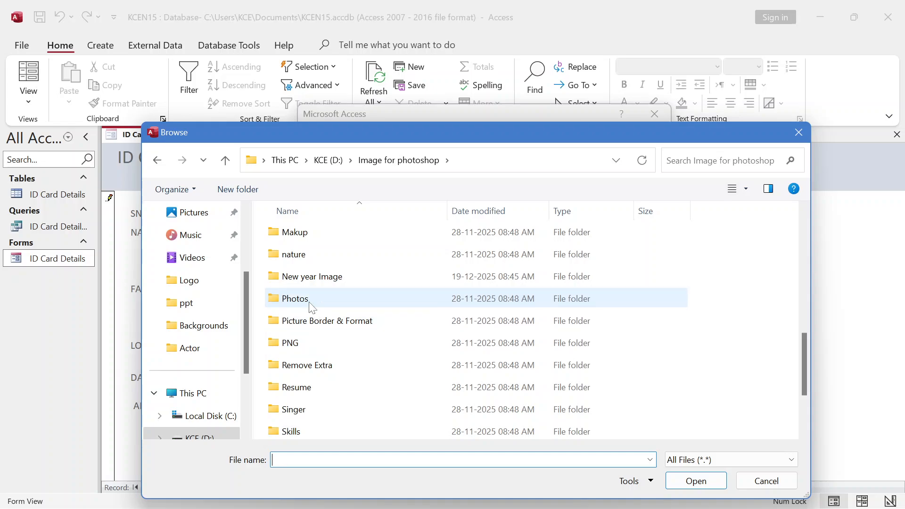
{"action": "double_click", "coordinate": [295, 299]}
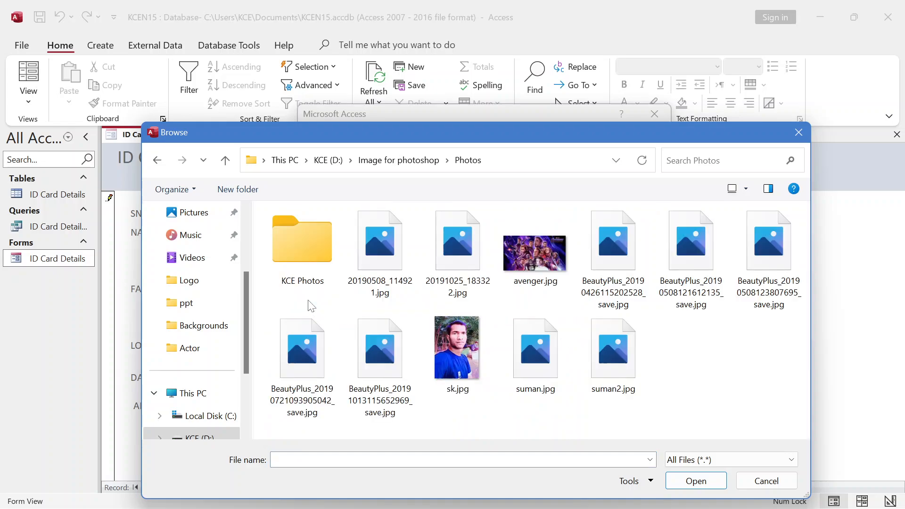
{"action": "left_click", "coordinate": [454, 254]}
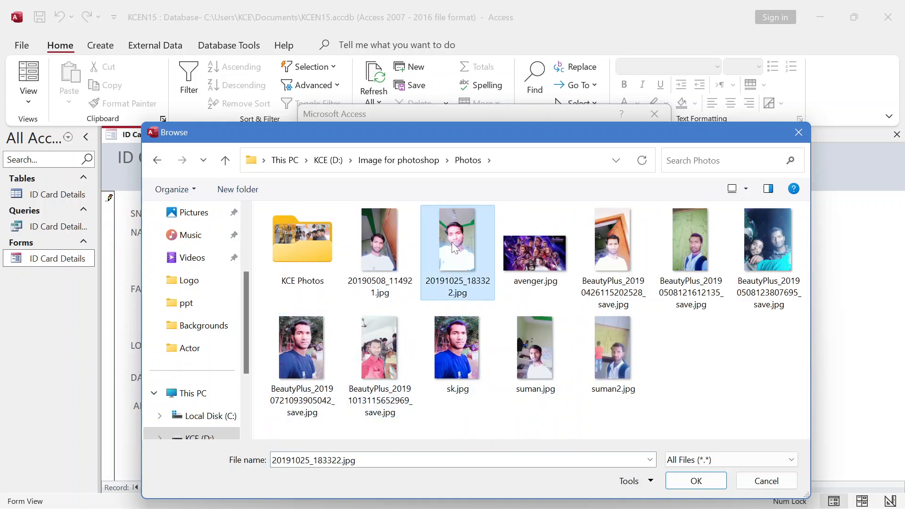
{"action": "left_click", "coordinate": [696, 480]}
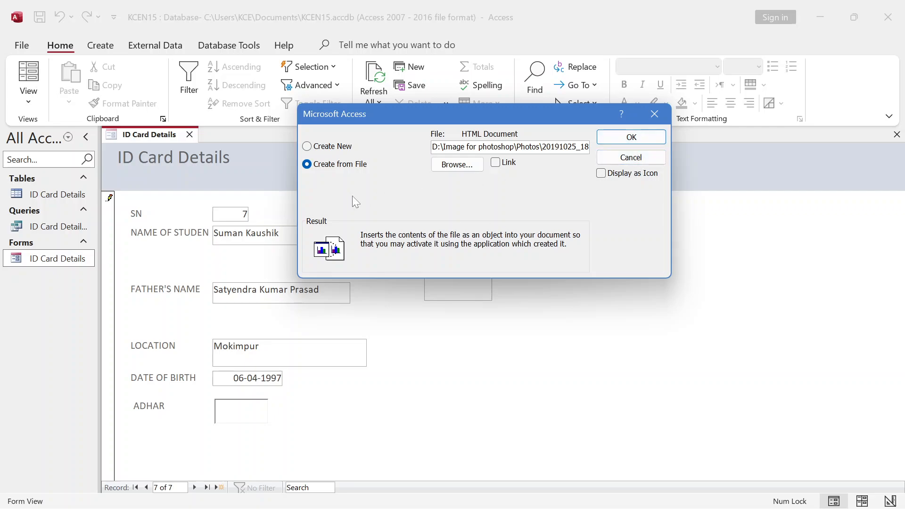
{"action": "left_click", "coordinate": [464, 166]}
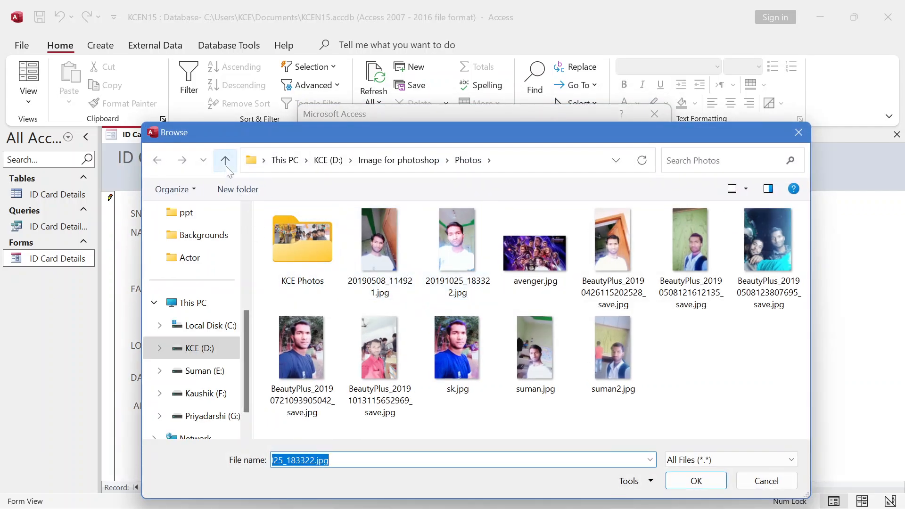
{"action": "left_click", "coordinate": [545, 244]}
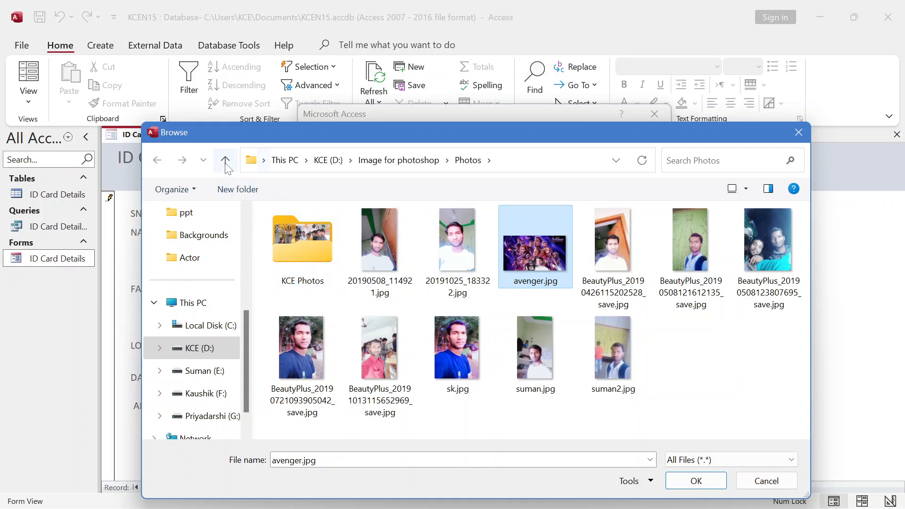
{"action": "left_click", "coordinate": [780, 227]}
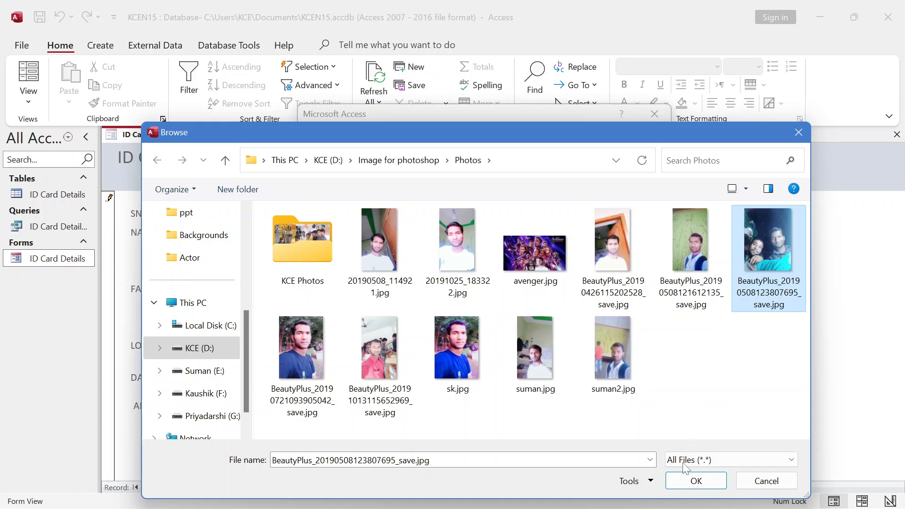
{"action": "left_click", "coordinate": [689, 485]}
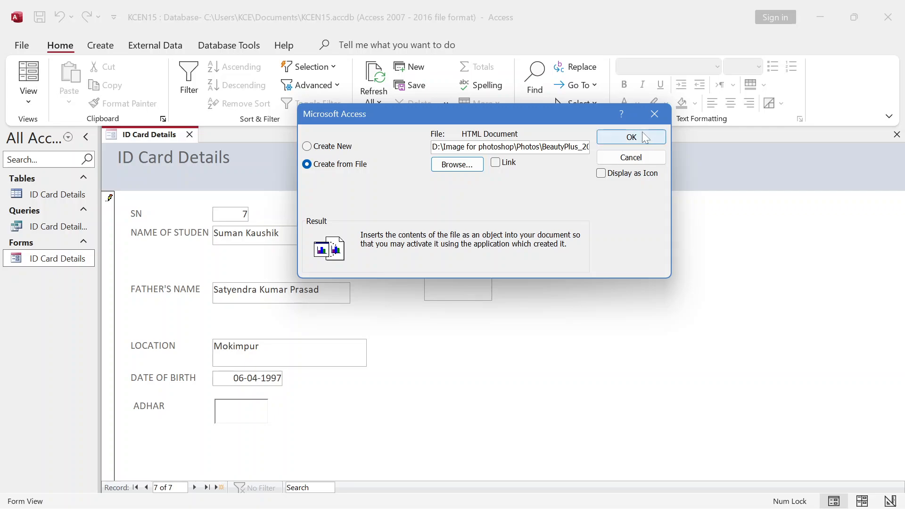
{"action": "left_click", "coordinate": [645, 138]}
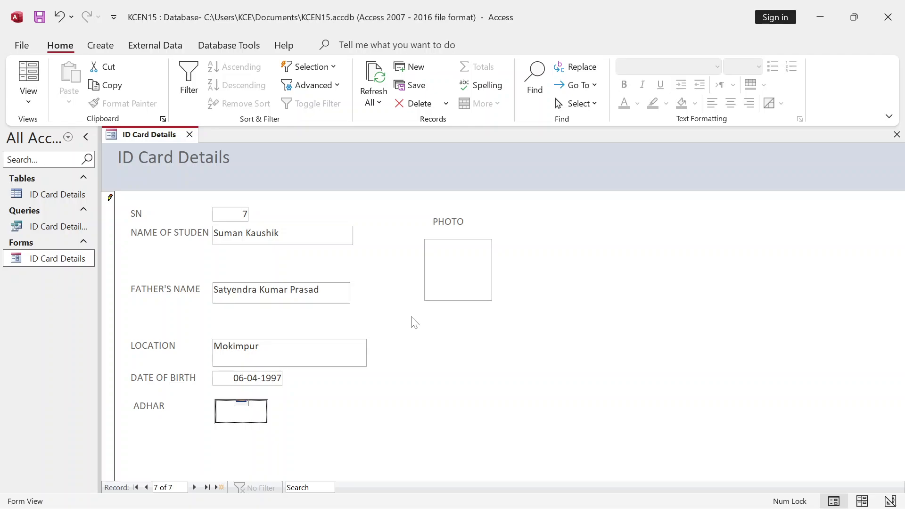
- Attach 20191025_183322.jpg to record 7's PHOTO field, then go to blank record 8
{"action": "left_click", "coordinate": [461, 263]}
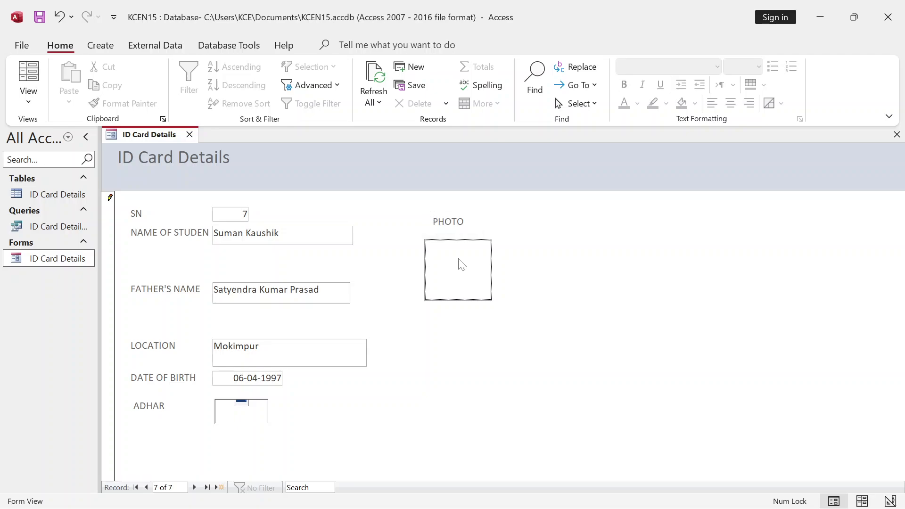
{"action": "double_click", "coordinate": [461, 265]}
{"action": "left_click", "coordinate": [560, 219]}
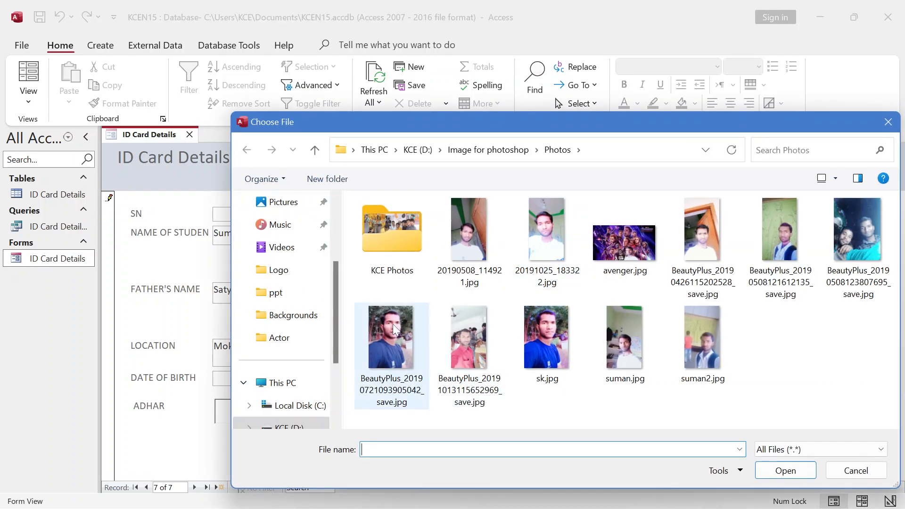
{"action": "left_click", "coordinate": [546, 236]}
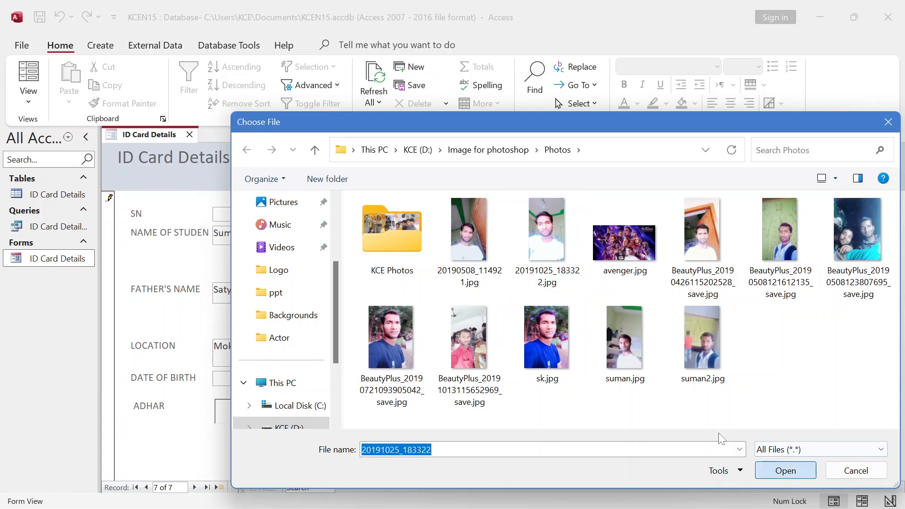
{"action": "key", "text": "Return"}
{"action": "left_click", "coordinate": [507, 326]}
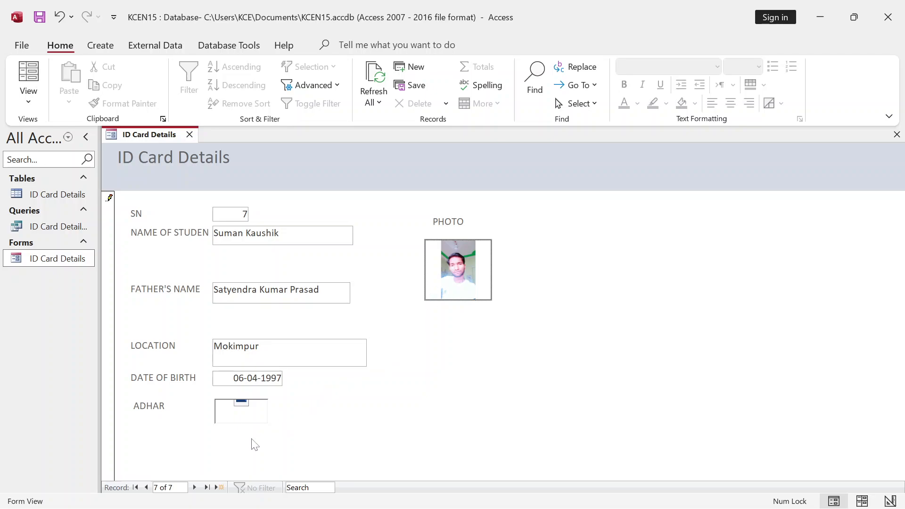
{"action": "left_click", "coordinate": [195, 488]}
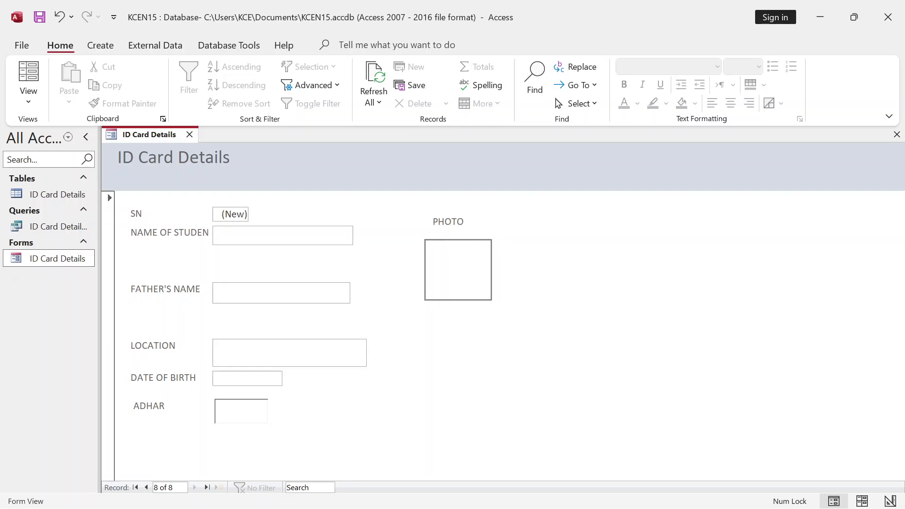
- Close the form, briefly view and close the ID Card Details table and query, then show Create
{"action": "left_click", "coordinate": [189, 136]}
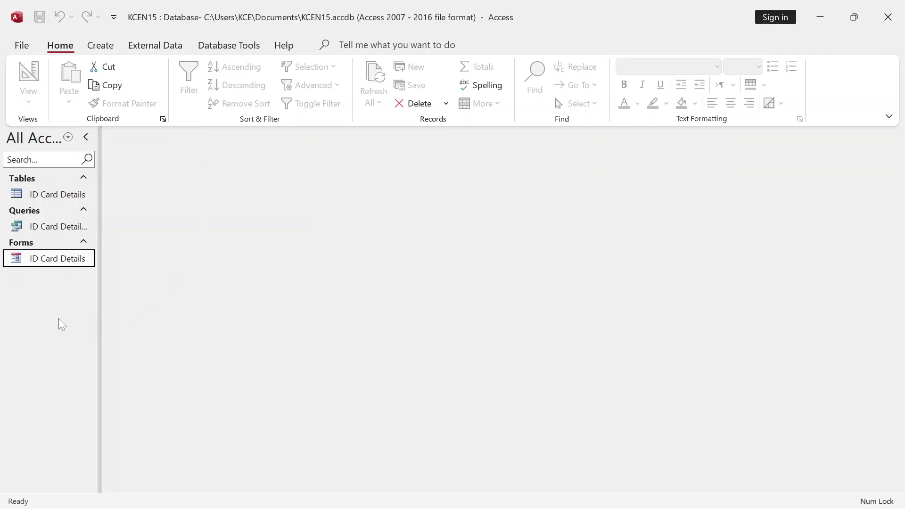
{"action": "double_click", "coordinate": [51, 196]}
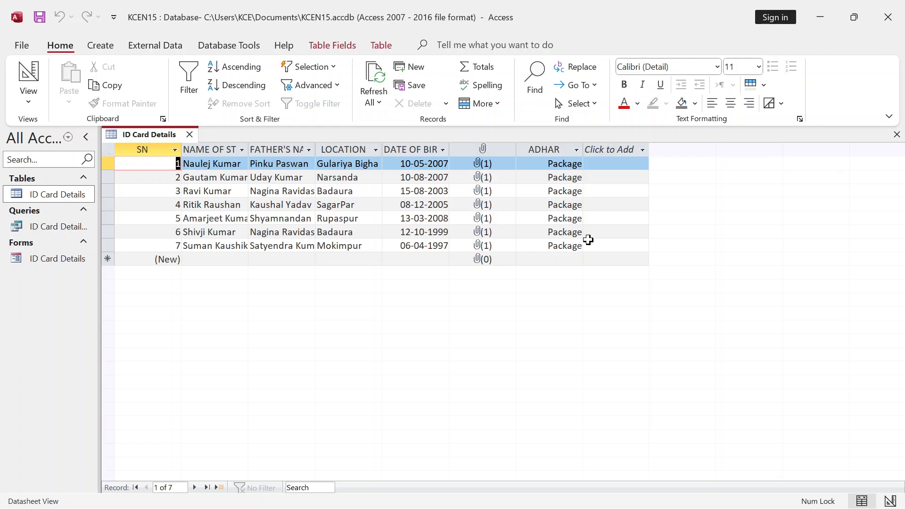
{"action": "left_click", "coordinate": [190, 135]}
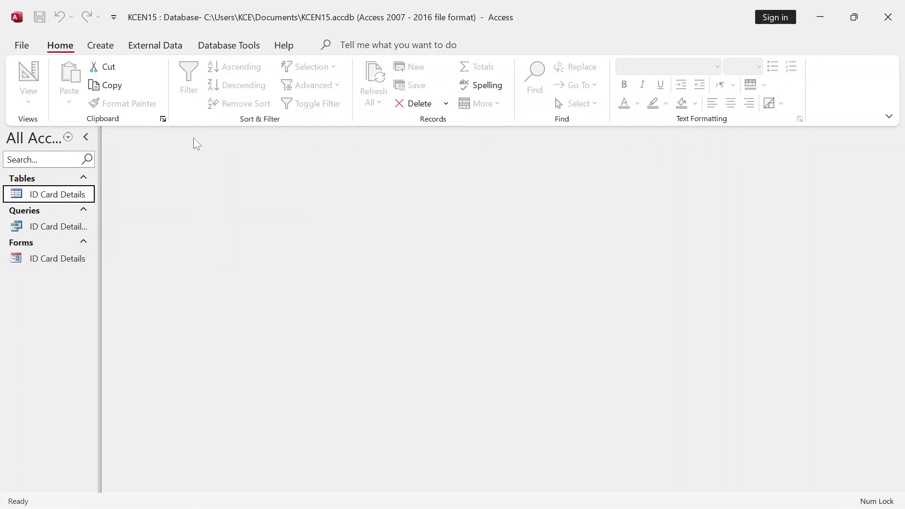
{"action": "double_click", "coordinate": [45, 231]}
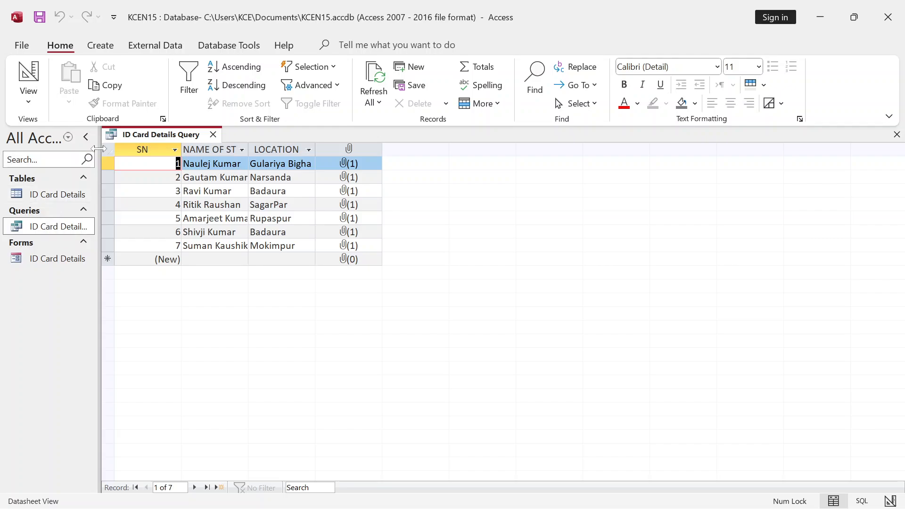
{"action": "left_click", "coordinate": [213, 134]}
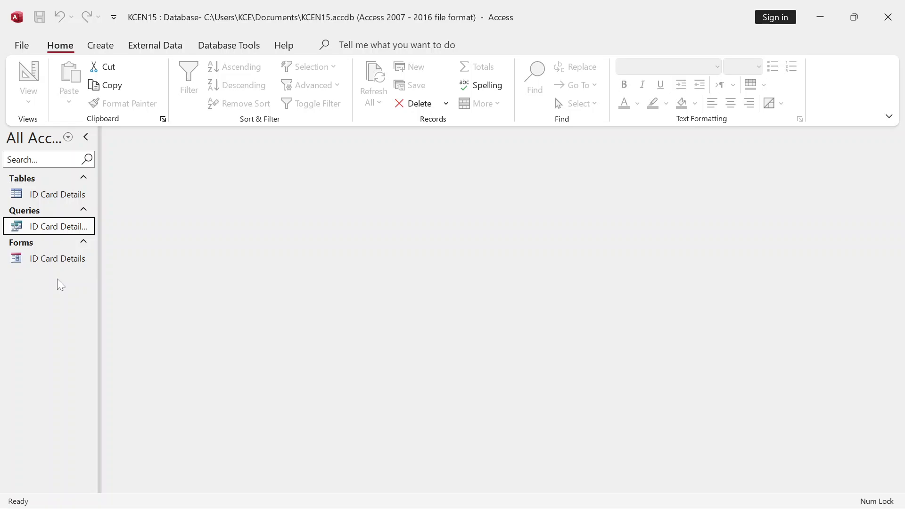
{"action": "left_click", "coordinate": [99, 45]}
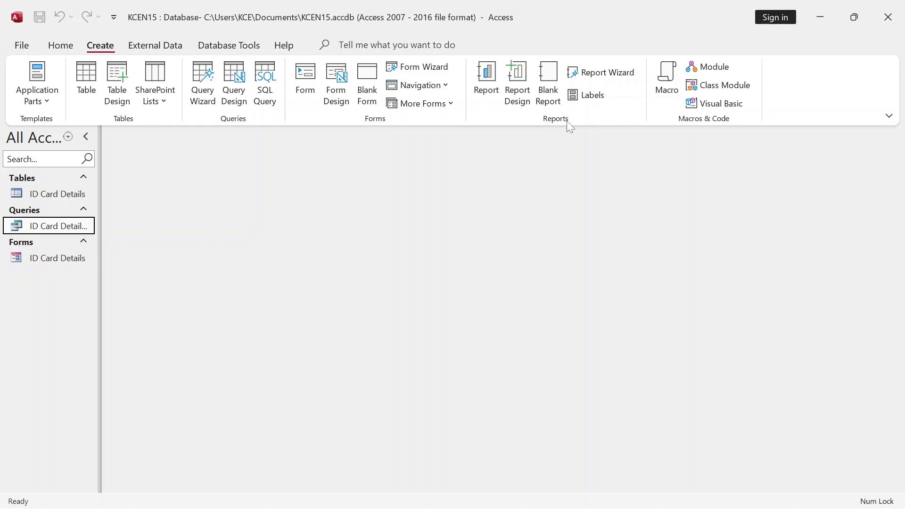
- Start the Report Wizard and base it on the ID Card Details table
{"action": "left_click", "coordinate": [607, 73]}
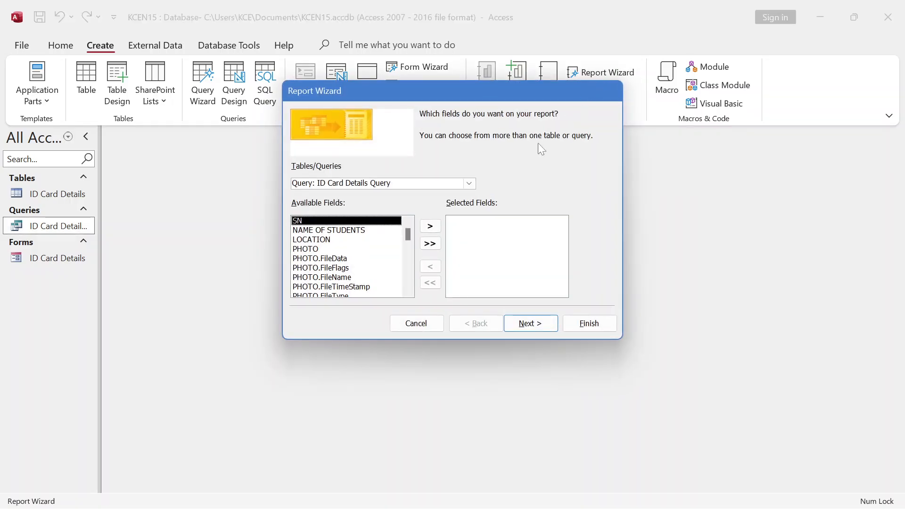
{"action": "left_click_drag", "start_coordinate": [427, 91], "coordinate": [424, 48]}
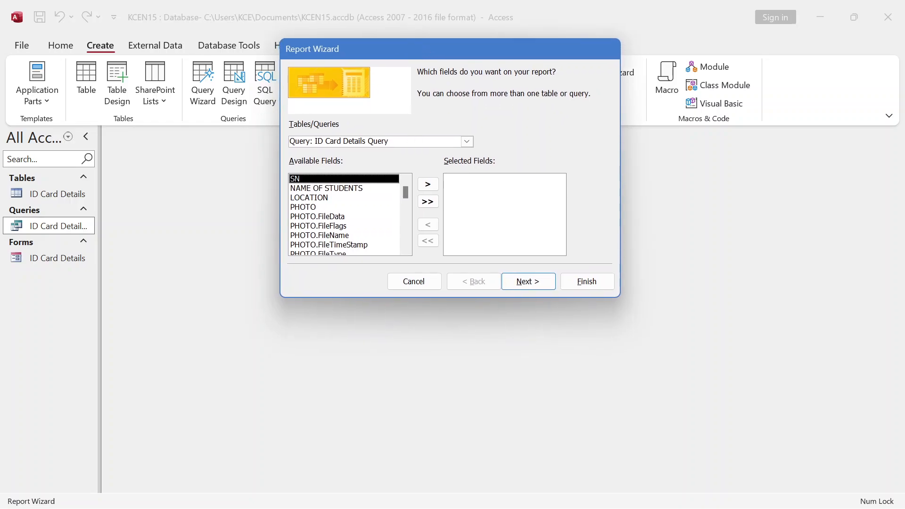
{"action": "left_click", "coordinate": [466, 142]}
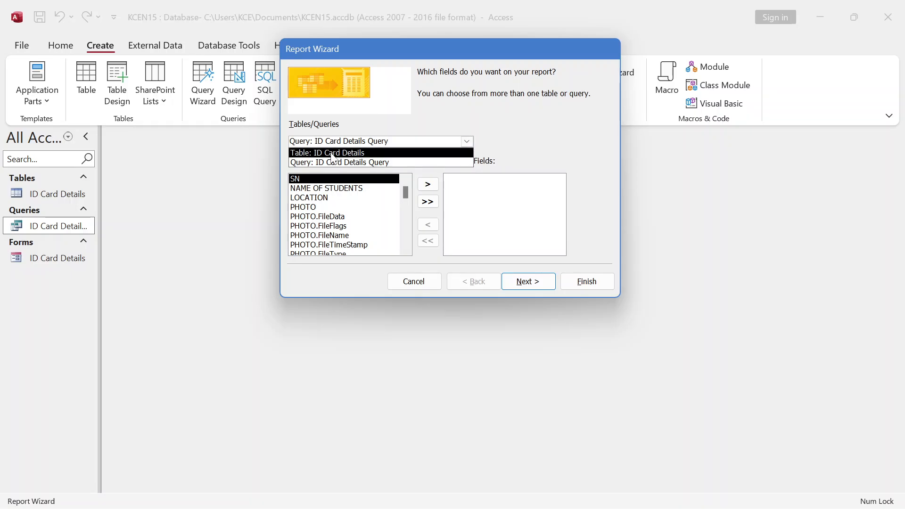
{"action": "left_click", "coordinate": [331, 154]}
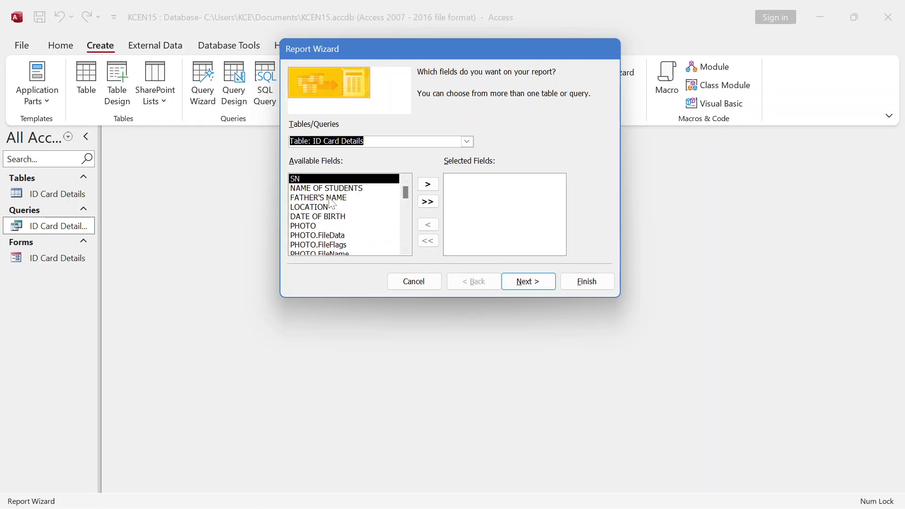
- Add SN, NAME OF STUDENTS, FATHER'S NAME, LOCATION, DATE OF BIRTH and PHOTO to the report
{"action": "left_click", "coordinate": [428, 184]}
{"action": "left_click", "coordinate": [429, 184]}
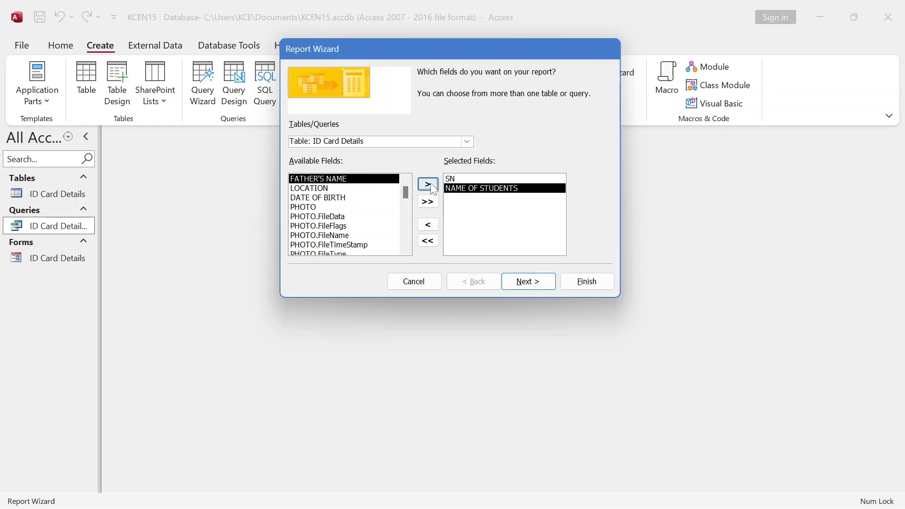
{"action": "left_click", "coordinate": [429, 183]}
{"action": "left_click", "coordinate": [428, 185]}
{"action": "left_click", "coordinate": [429, 184]}
{"action": "left_click", "coordinate": [429, 184]}
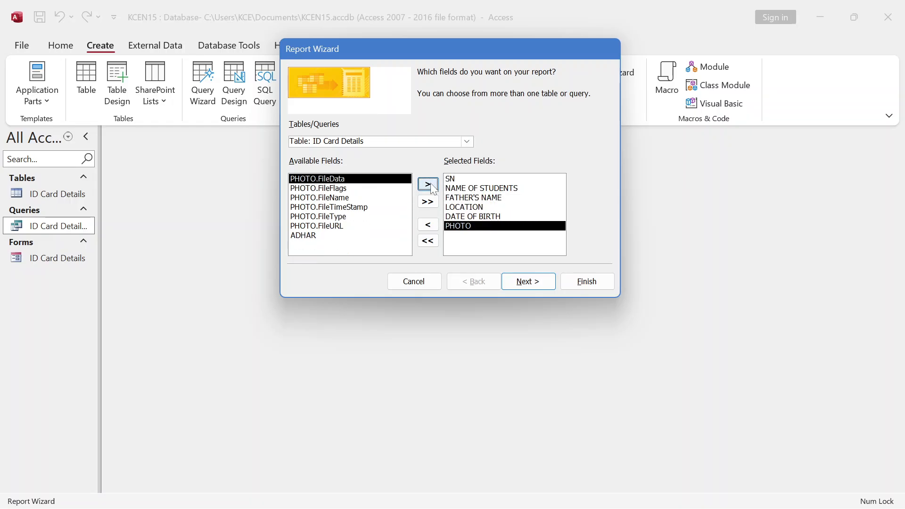
{"action": "left_click", "coordinate": [320, 235]}
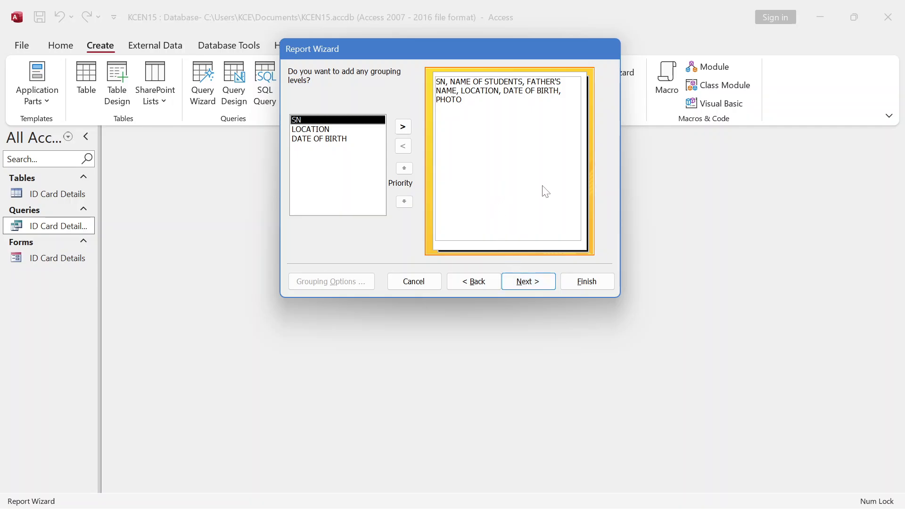
- Skip grouping and sorting, keep the tabular portrait layout, and finish to preview
{"action": "left_click", "coordinate": [545, 288]}
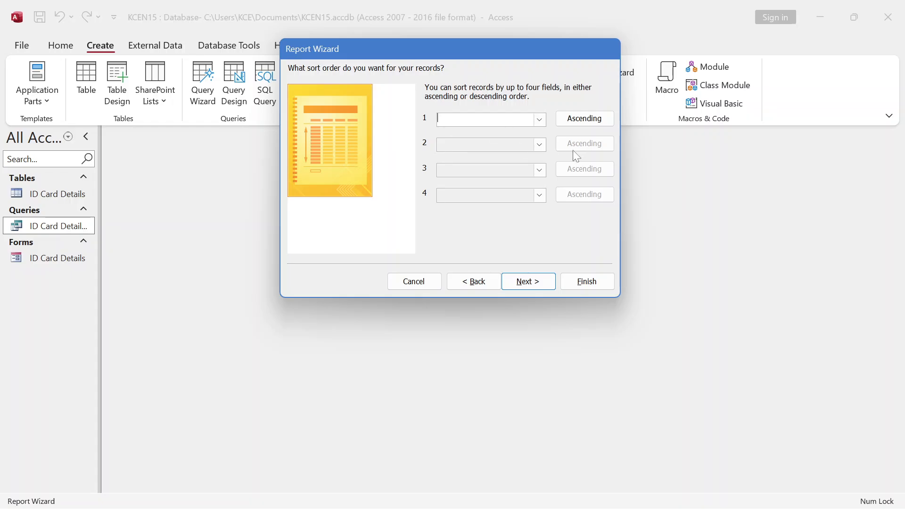
{"action": "left_click", "coordinate": [526, 278]}
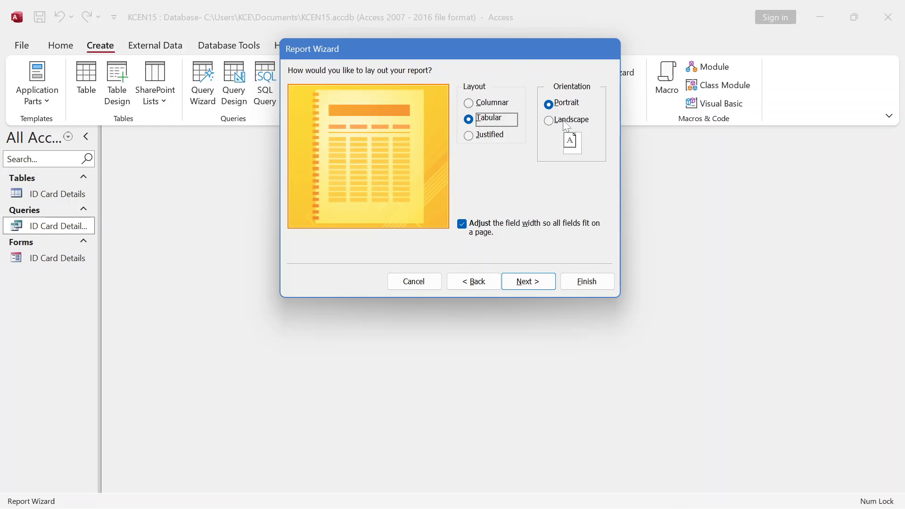
{"action": "left_click", "coordinate": [527, 282]}
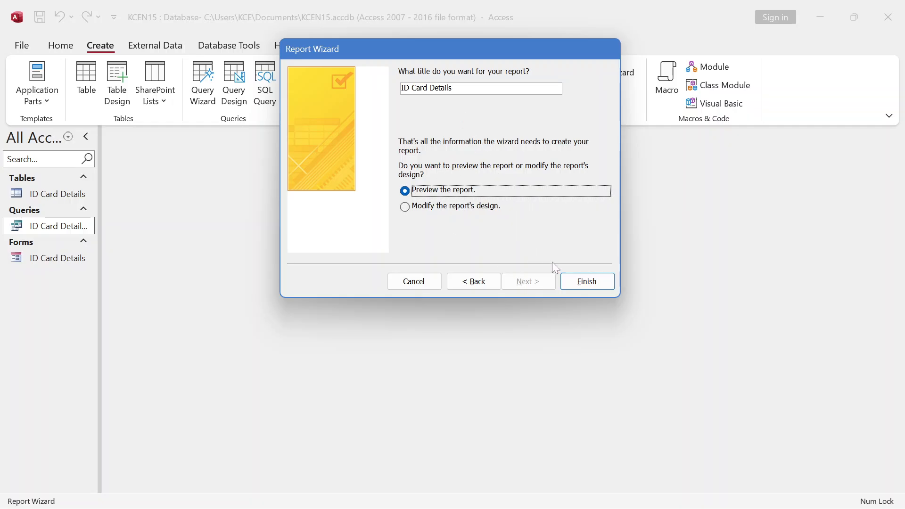
{"action": "left_click", "coordinate": [588, 282]}
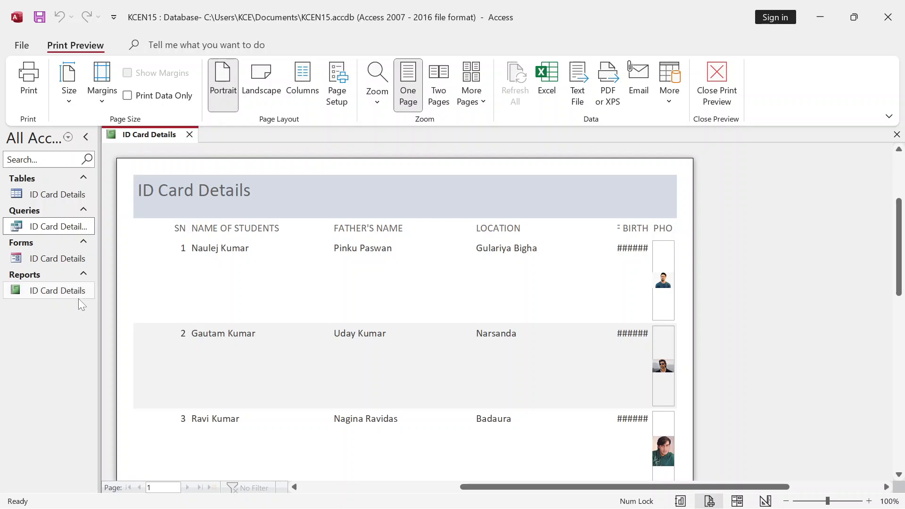
{"action": "scroll", "coordinate": [347, 257], "scroll_direction": "down", "scroll_amount": 1}
{"action": "scroll", "coordinate": [348, 257], "scroll_direction": "up", "scroll_amount": 1}
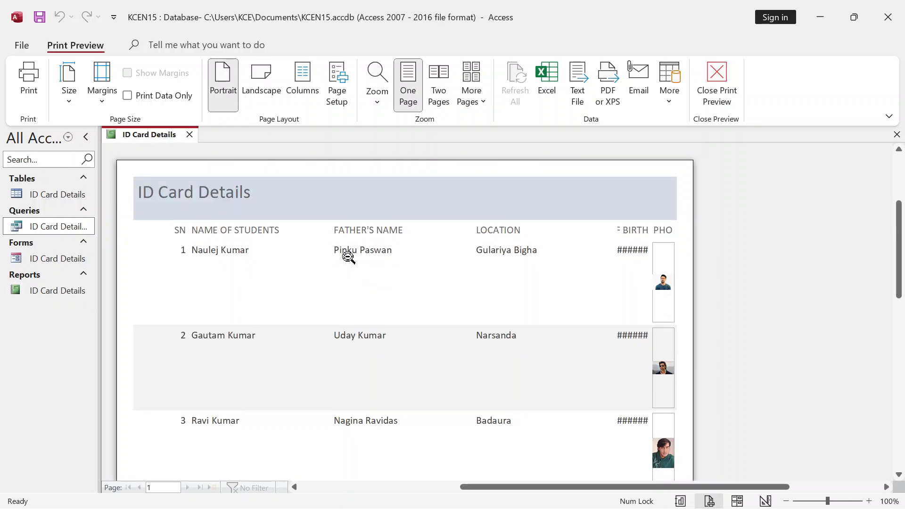
{"action": "scroll", "coordinate": [345, 257], "scroll_direction": "down", "scroll_amount": 3}
{"action": "scroll", "coordinate": [283, 245], "scroll_direction": "up", "scroll_amount": 1}
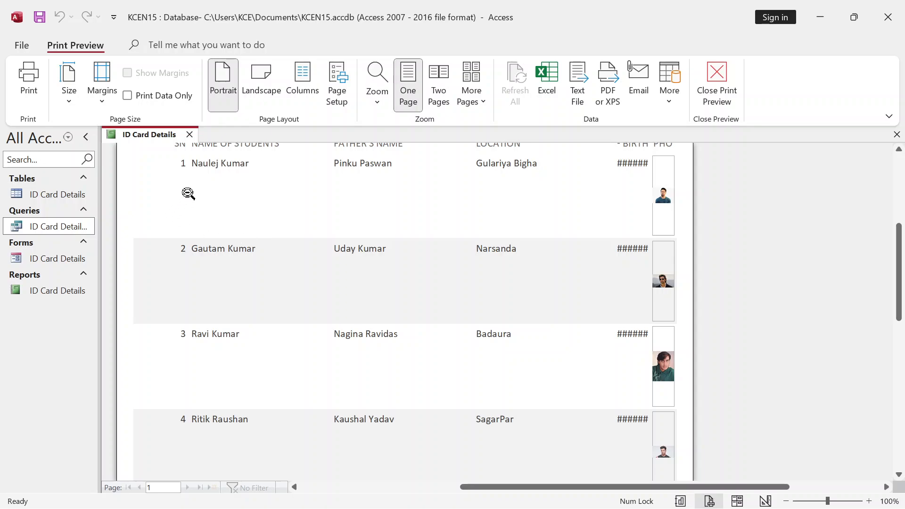
{"action": "scroll", "coordinate": [313, 241], "scroll_direction": "up", "scroll_amount": 2}
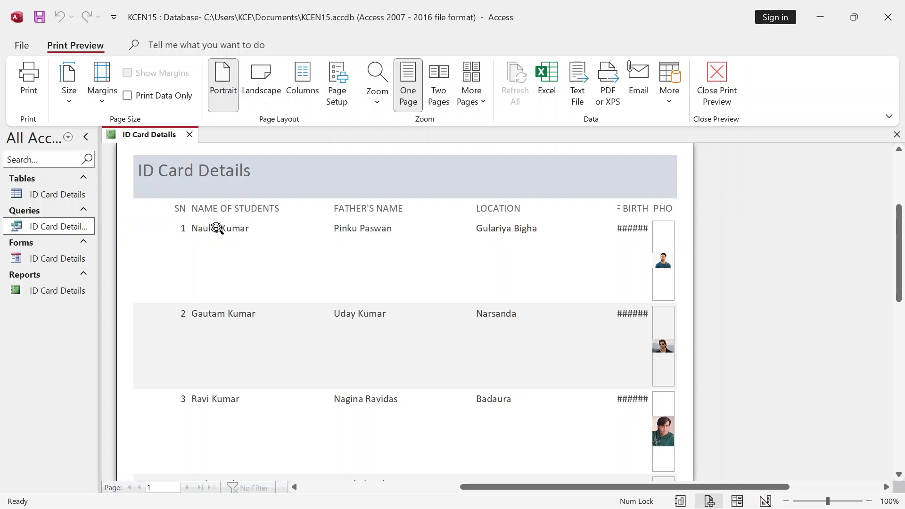
{"action": "left_click", "coordinate": [198, 207]}
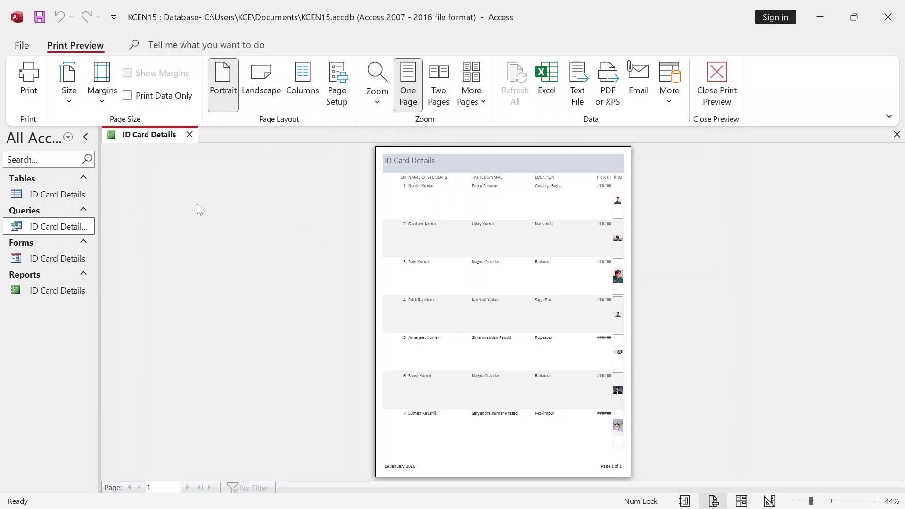
{"action": "left_click", "coordinate": [396, 222]}
{"action": "scroll", "coordinate": [388, 231], "scroll_direction": "up", "scroll_amount": 3}
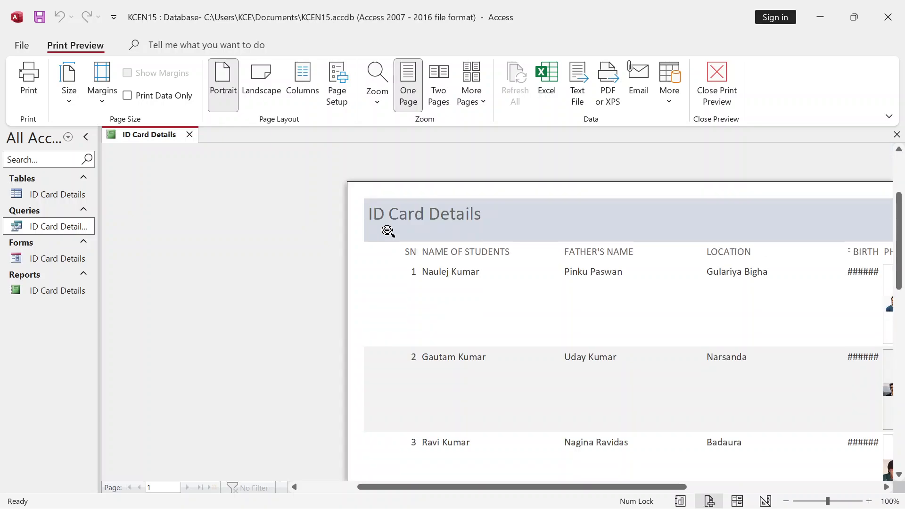
{"action": "scroll", "coordinate": [388, 230], "scroll_direction": "down", "scroll_amount": 1}
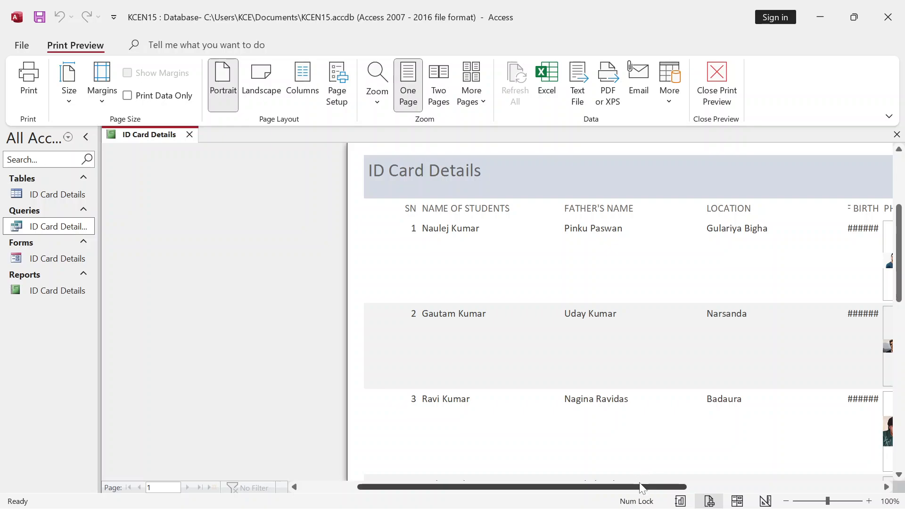
{"action": "left_click_drag", "start_coordinate": [643, 486], "coordinate": [724, 487]}
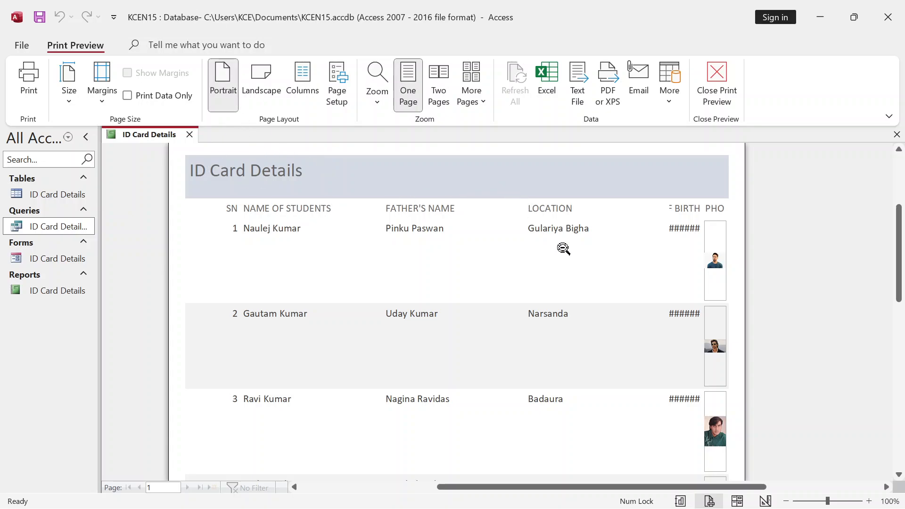
{"action": "scroll", "coordinate": [564, 250], "scroll_direction": "down", "scroll_amount": 2}
{"action": "scroll", "coordinate": [564, 251], "scroll_direction": "up", "scroll_amount": 2}
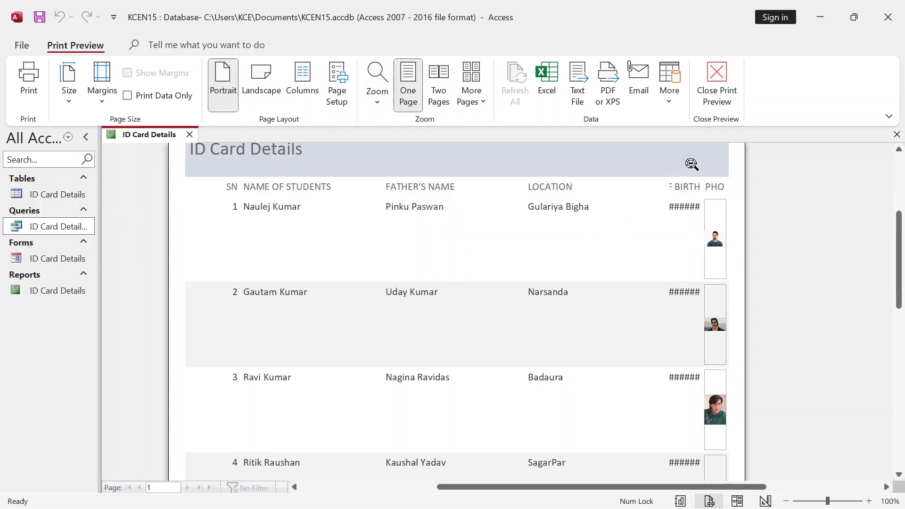
- Close print preview to show the ID Card Details report in Design View
{"action": "left_click", "coordinate": [716, 82]}
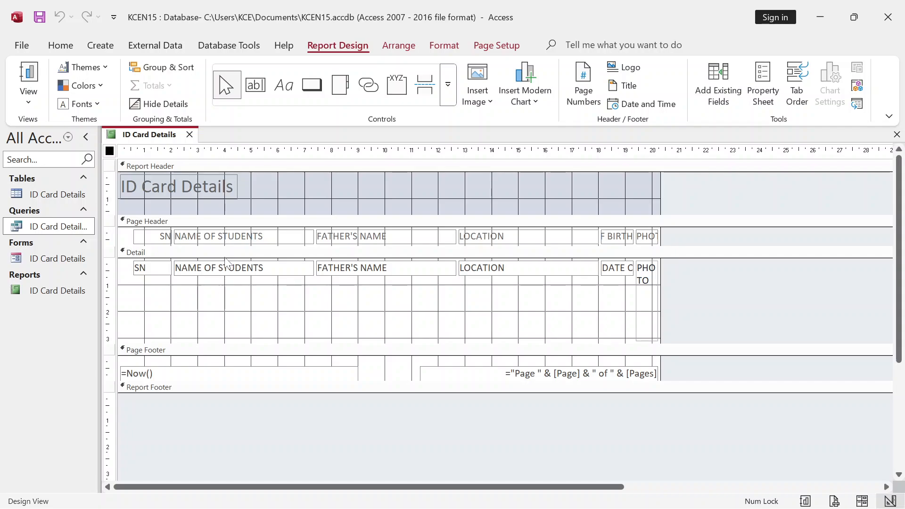
{"action": "left_click", "coordinate": [28, 97]}
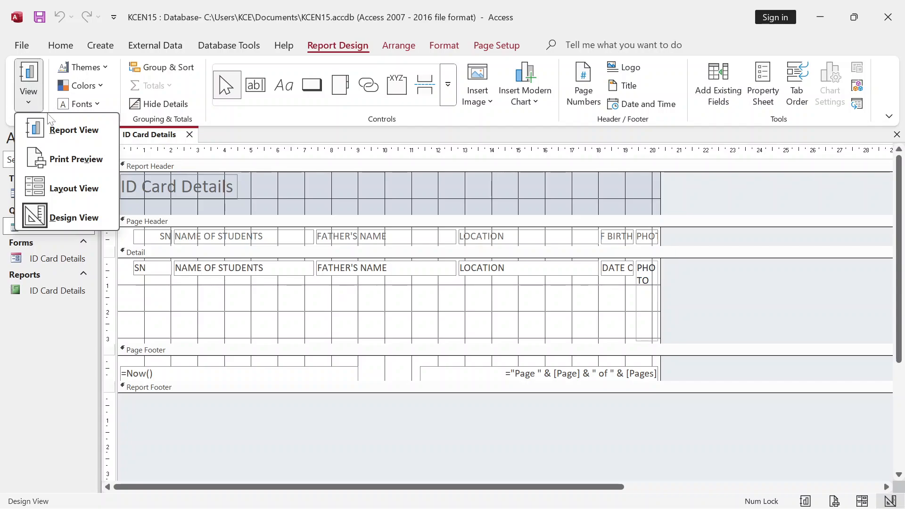
- Switch briefly to Print Preview, close it, then put the report in Layout View
{"action": "left_click", "coordinate": [75, 163]}
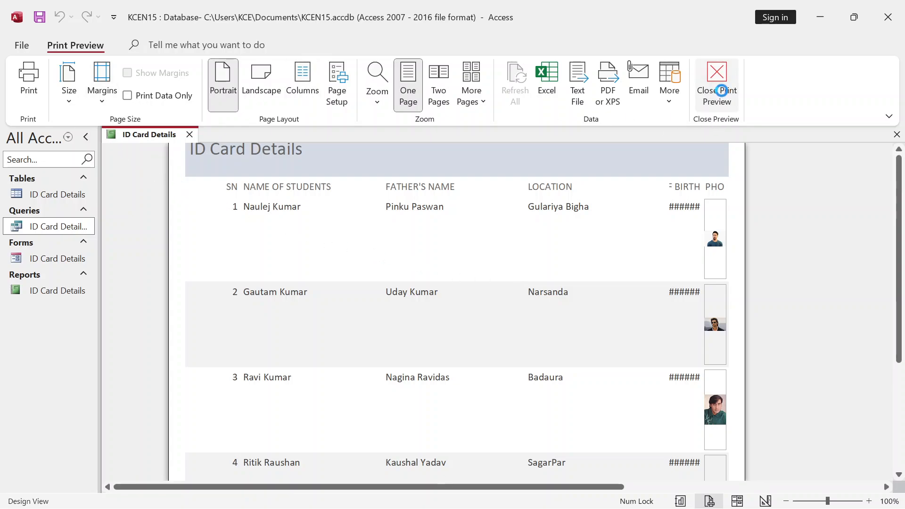
{"action": "left_click", "coordinate": [716, 77]}
{"action": "left_click", "coordinate": [26, 106]}
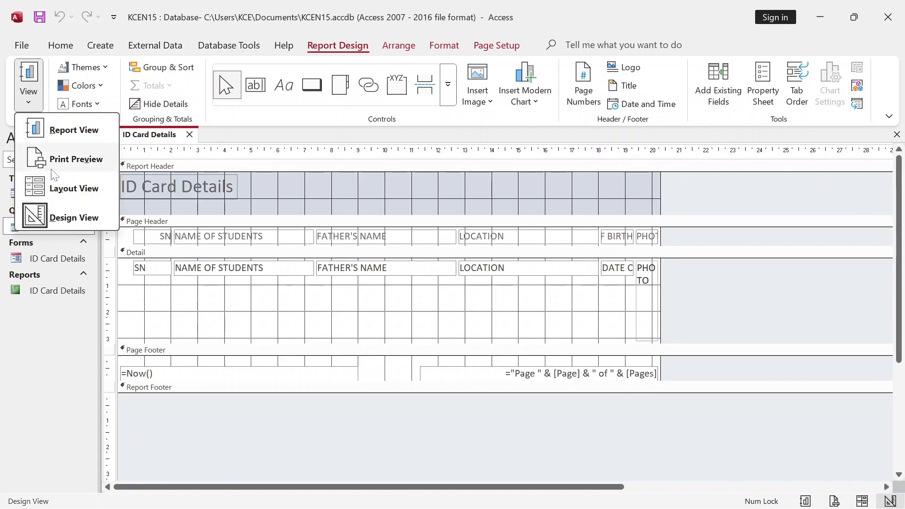
{"action": "left_click", "coordinate": [73, 191]}
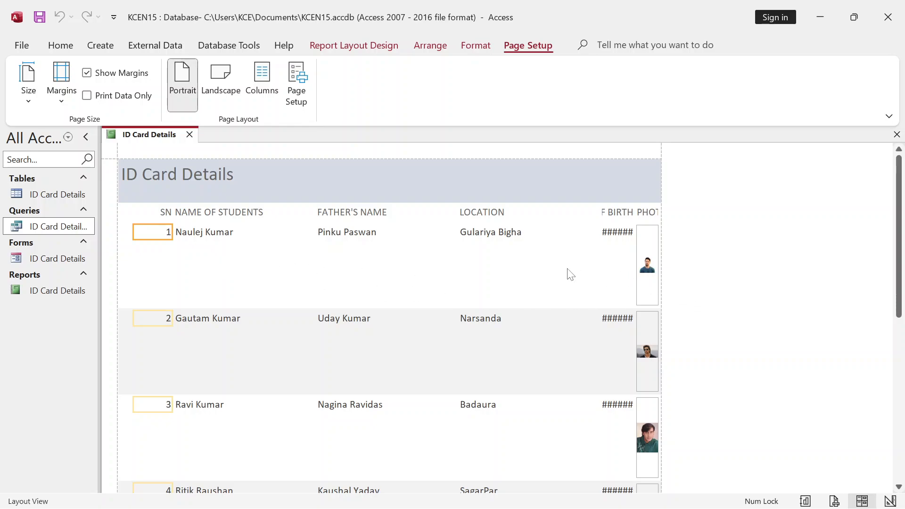
- Shorten the photo boxes and widen the DATE OF BIRTH fields and heading so full dates show
{"action": "left_click", "coordinate": [646, 265]}
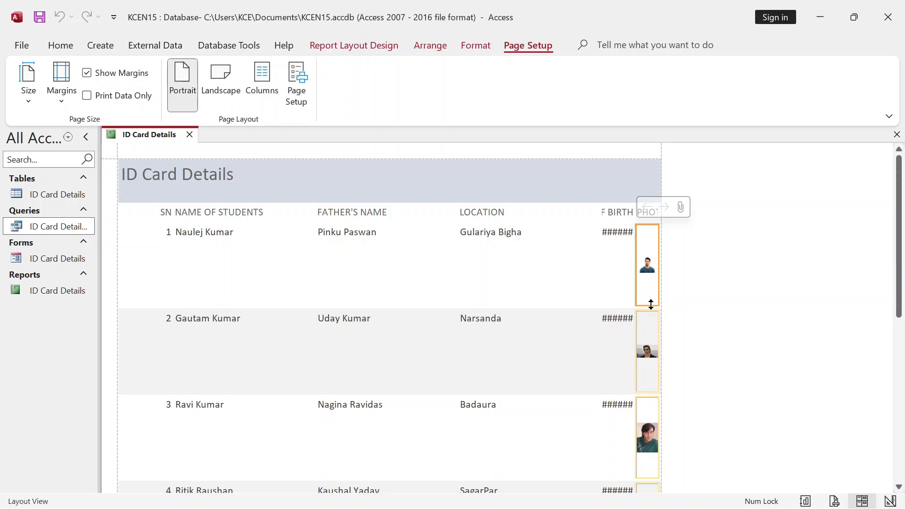
{"action": "left_click_drag", "start_coordinate": [654, 298], "coordinate": [643, 259]}
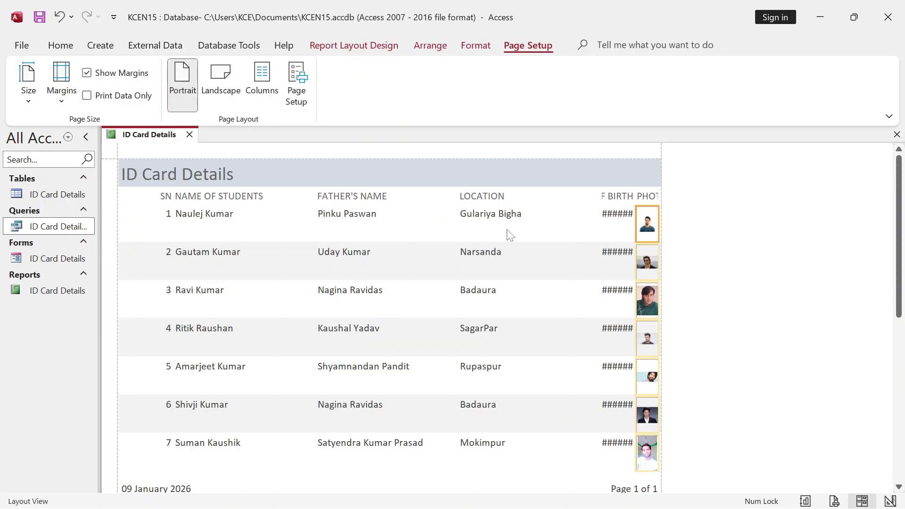
{"action": "left_click", "coordinate": [613, 217]}
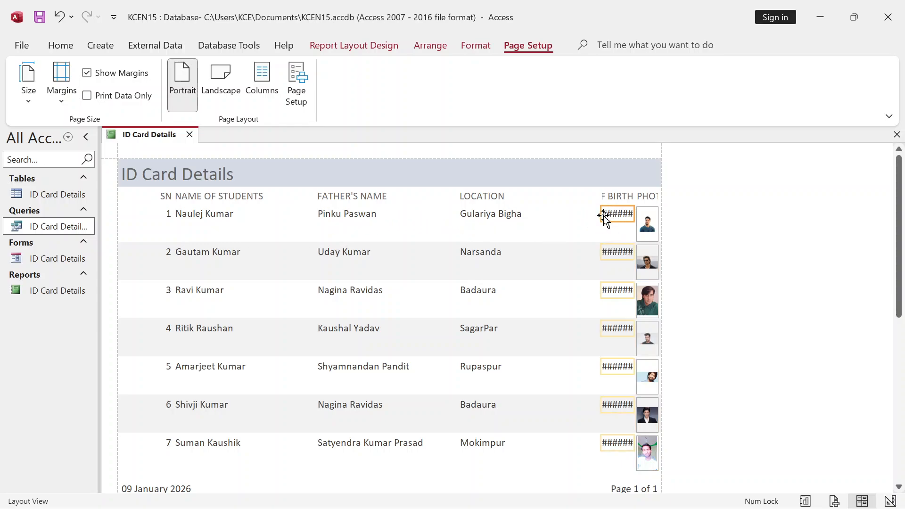
{"action": "left_click_drag", "start_coordinate": [603, 216], "coordinate": [559, 217]}
{"action": "left_click", "coordinate": [617, 197]}
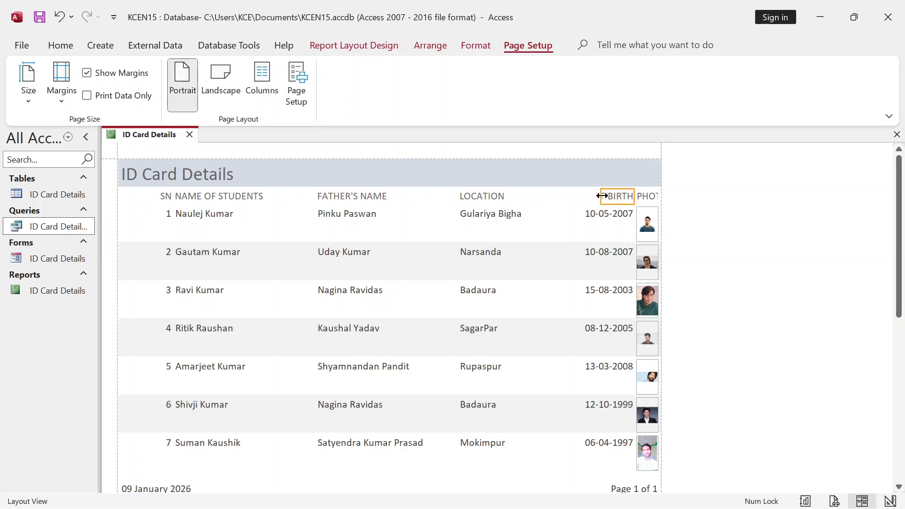
{"action": "left_click_drag", "start_coordinate": [602, 195], "coordinate": [550, 195]}
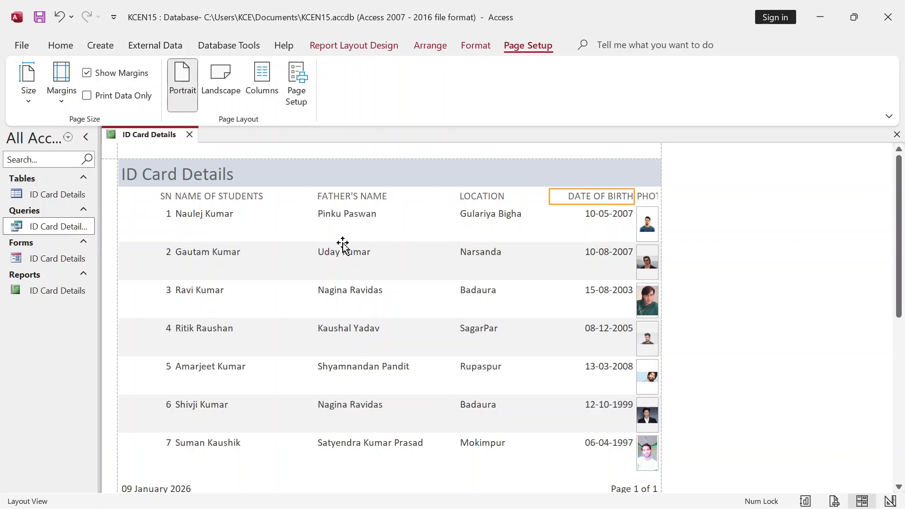
- Move the FATHER'S NAME heading and column left beside student names, resizing so names fit
{"action": "left_click", "coordinate": [344, 199]}
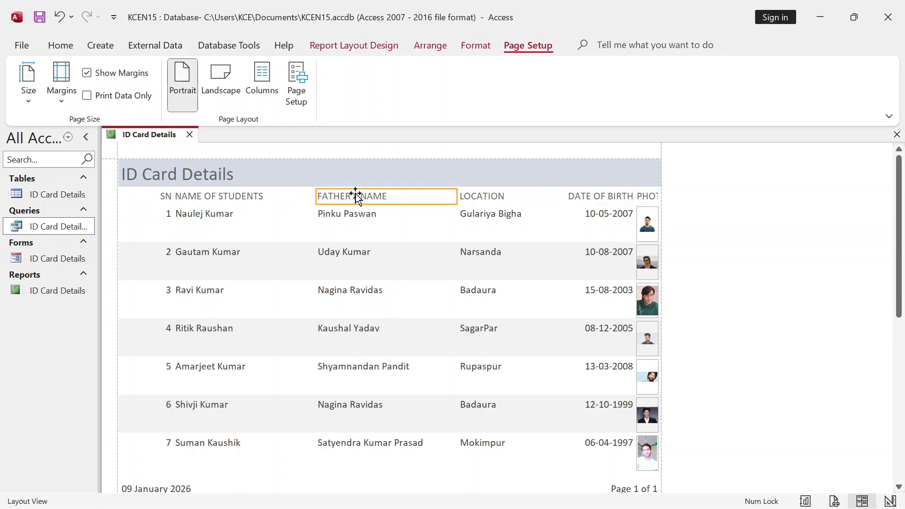
{"action": "left_click_drag", "start_coordinate": [355, 196], "coordinate": [327, 196]}
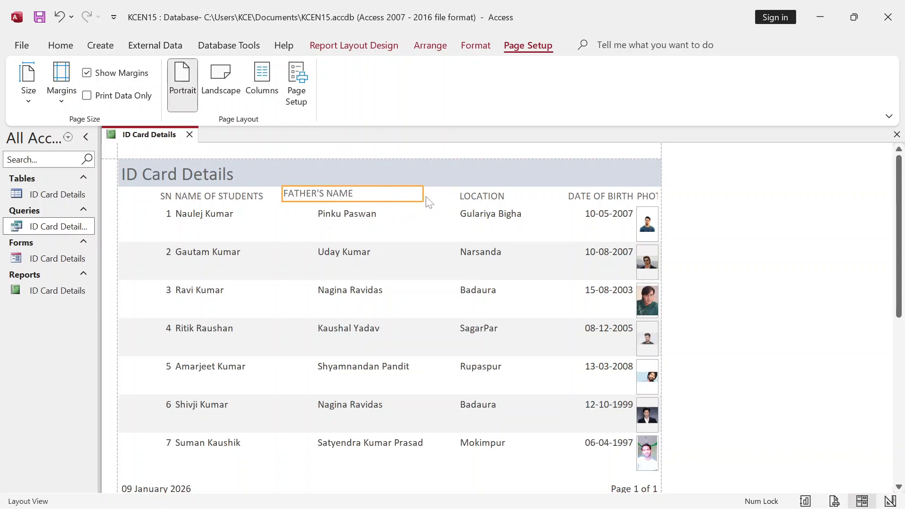
{"action": "left_click", "coordinate": [362, 216]}
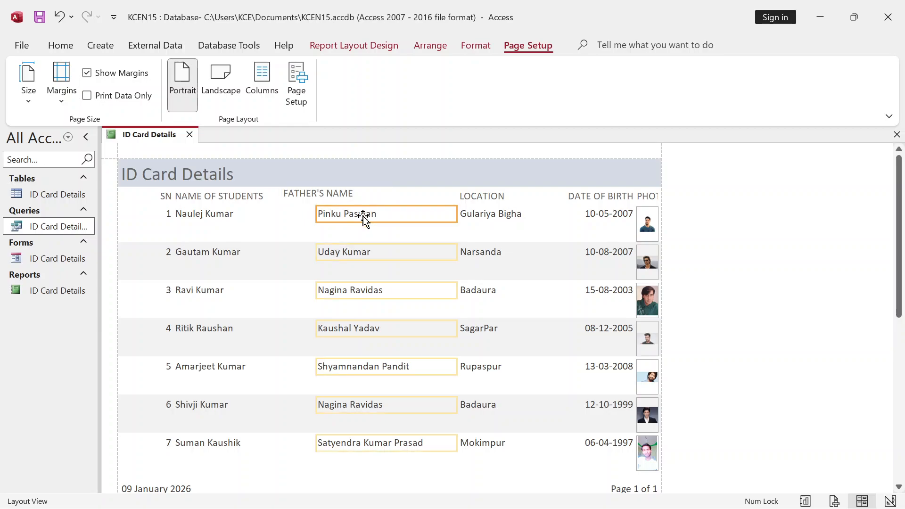
{"action": "left_click", "coordinate": [459, 215]}
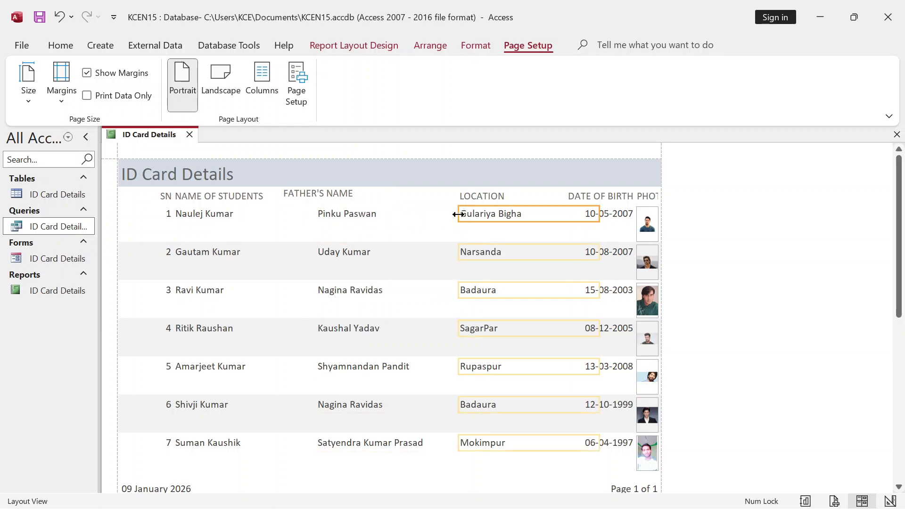
{"action": "left_click", "coordinate": [449, 217]}
{"action": "left_click_drag", "start_coordinate": [456, 214], "coordinate": [397, 214]}
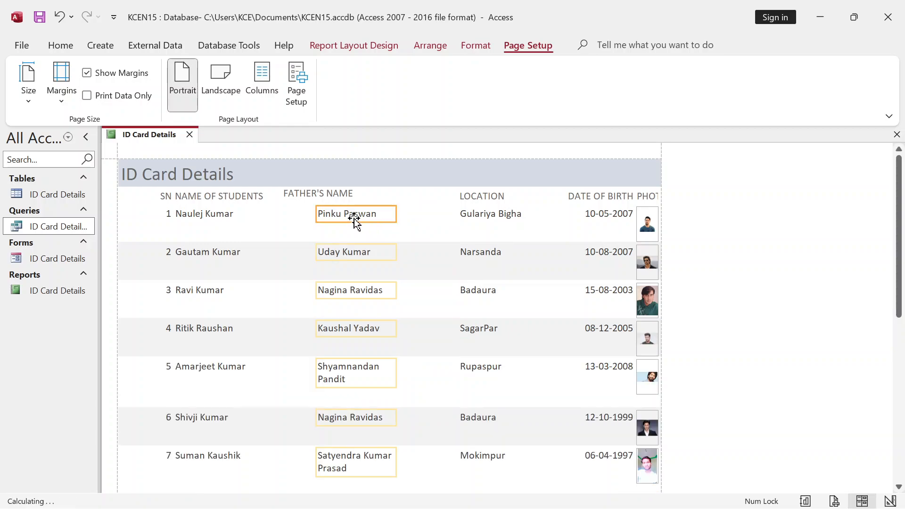
{"action": "left_click_drag", "start_coordinate": [318, 215], "coordinate": [284, 212]}
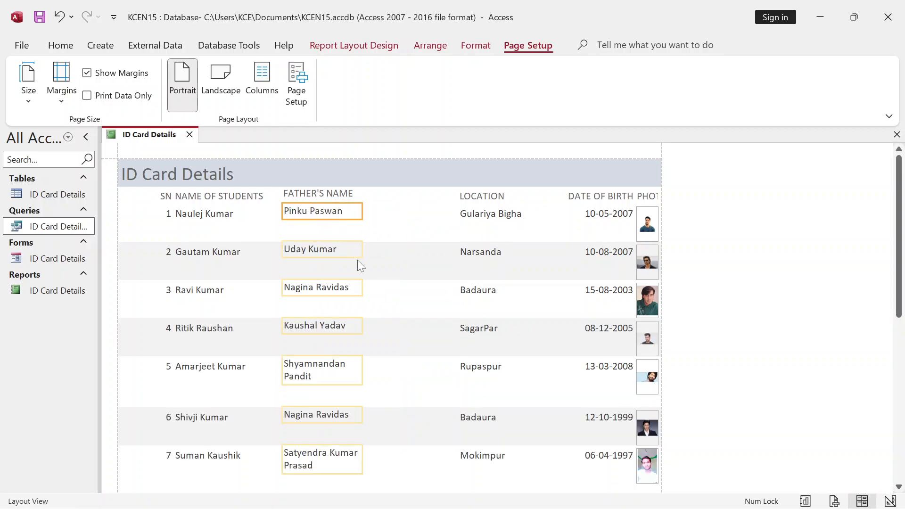
{"action": "left_click_drag", "start_coordinate": [362, 211], "coordinate": [407, 211]}
- Narrow the LOCATION heading and data column and nudge the column slightly right
{"action": "left_click", "coordinate": [482, 196]}
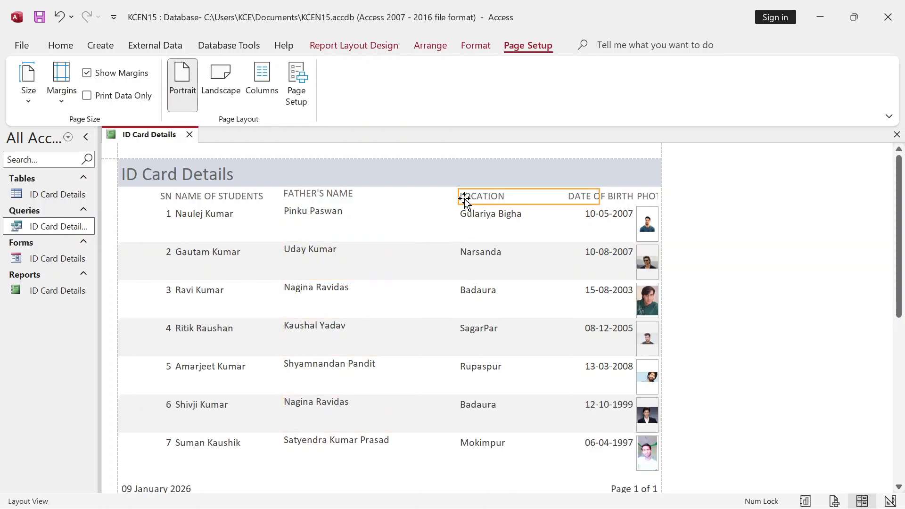
{"action": "left_click_drag", "start_coordinate": [598, 198], "coordinate": [431, 197]}
{"action": "left_click", "coordinate": [465, 217]}
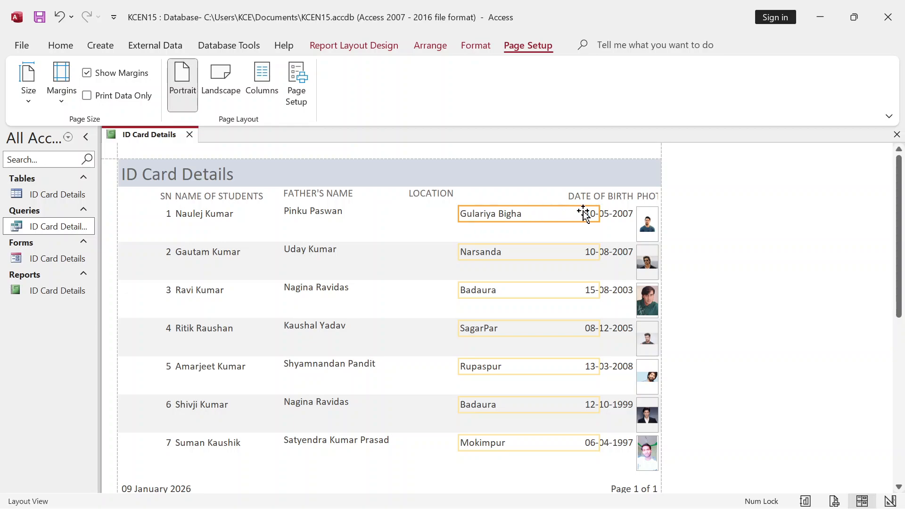
{"action": "left_click_drag", "start_coordinate": [599, 213], "coordinate": [561, 213]}
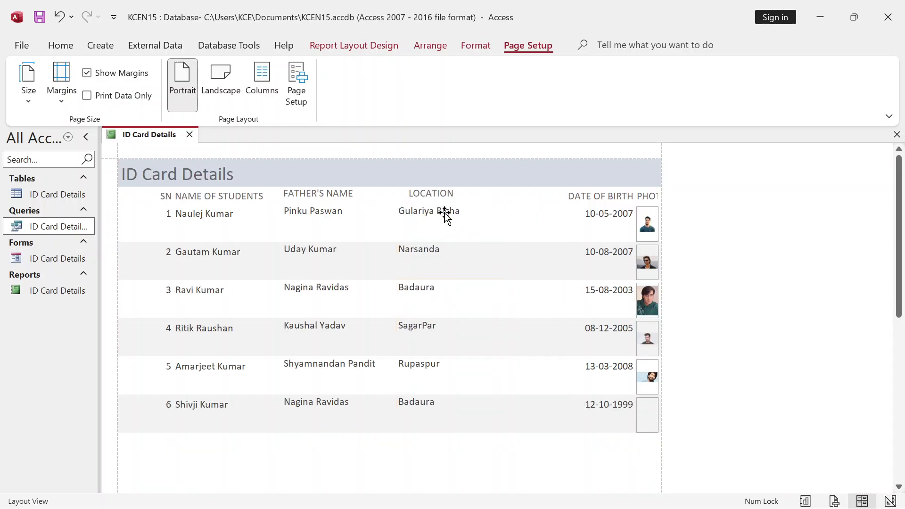
{"action": "left_click", "coordinate": [582, 201]}
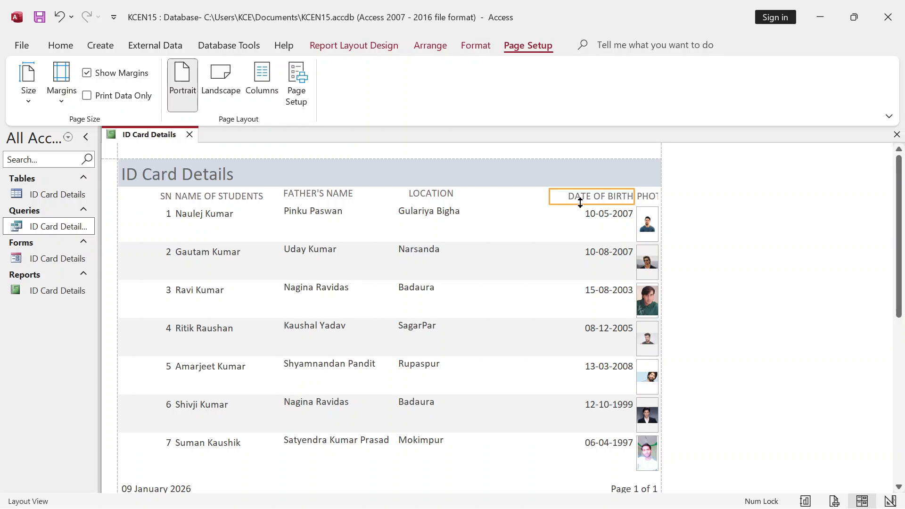
{"action": "left_click", "coordinate": [435, 212]}
{"action": "left_click_drag", "start_coordinate": [437, 211], "coordinate": [450, 211]}
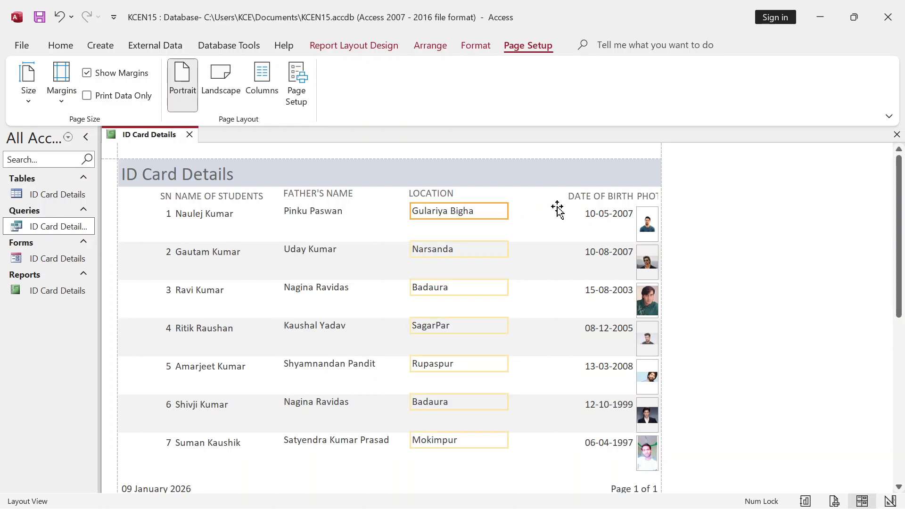
- Shift the DATE OF BIRTH heading and data left, then move the PHOTO heading left
{"action": "left_click", "coordinate": [587, 197]}
{"action": "left_click_drag", "start_coordinate": [586, 196], "coordinate": [534, 196]}
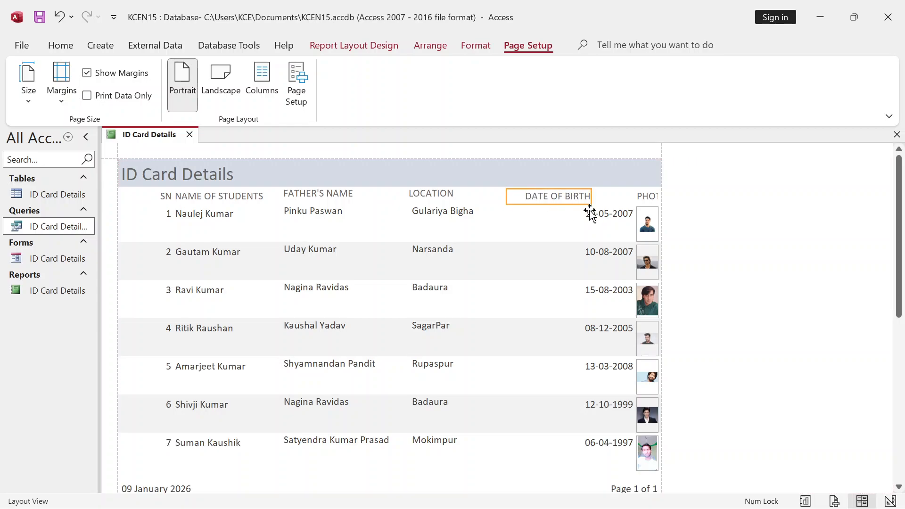
{"action": "left_click", "coordinate": [589, 212]}
{"action": "left_click_drag", "start_coordinate": [588, 215], "coordinate": [535, 197]}
{"action": "left_click", "coordinate": [540, 197]}
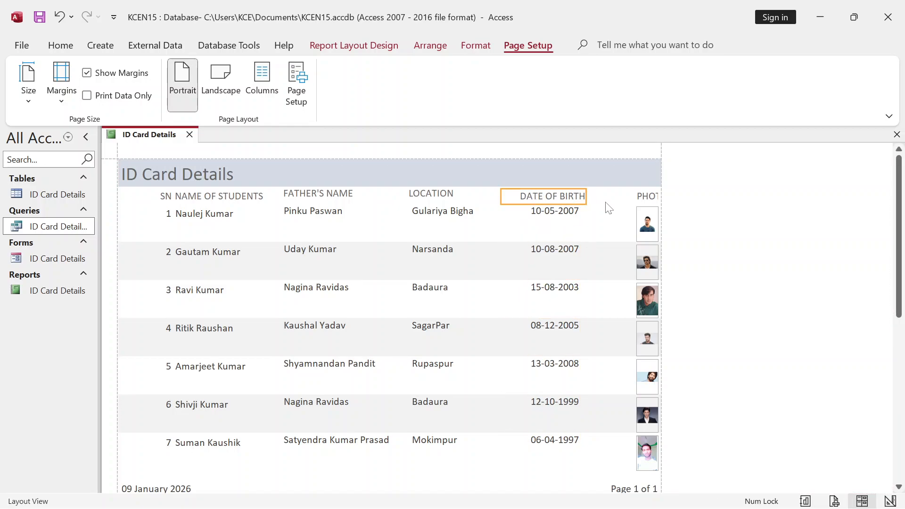
{"action": "left_click", "coordinate": [632, 197]}
{"action": "left_click_drag", "start_coordinate": [649, 197], "coordinate": [620, 222]}
- Widen the photo column to enlarge the student pictures, then check the paper Size list
{"action": "left_click", "coordinate": [647, 221]}
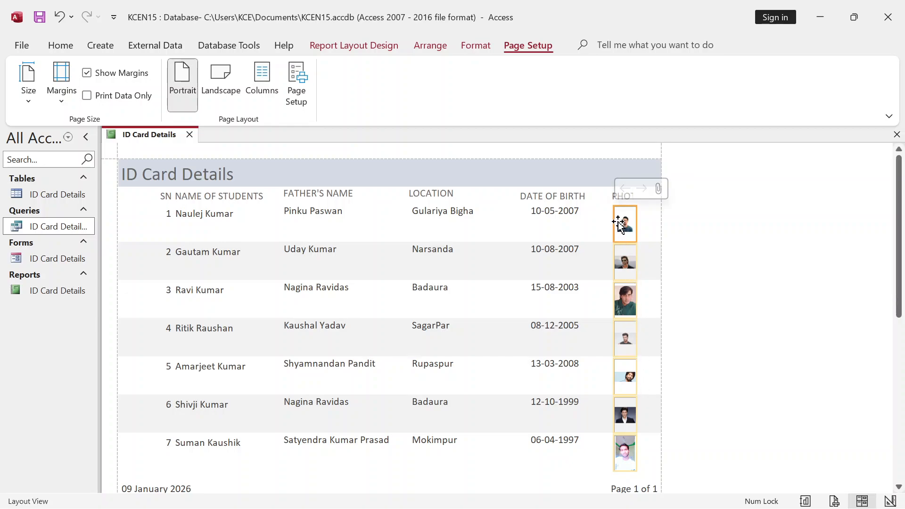
{"action": "left_click_drag", "start_coordinate": [635, 231], "coordinate": [649, 231]}
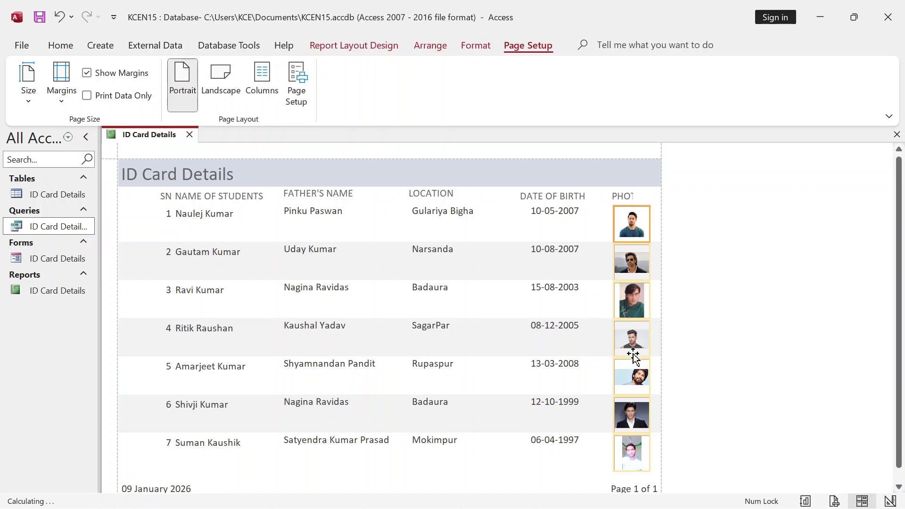
{"action": "scroll", "coordinate": [602, 329], "scroll_direction": "down", "scroll_amount": 1}
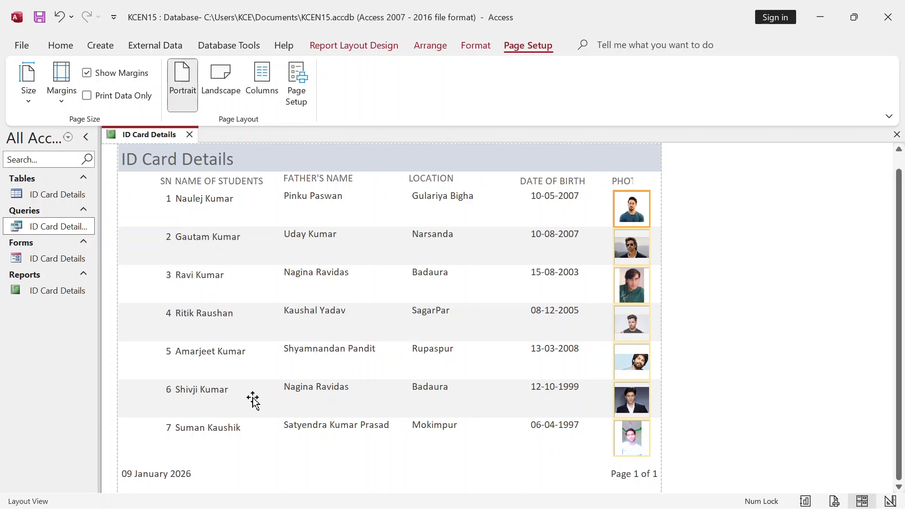
{"action": "scroll", "coordinate": [252, 399], "scroll_direction": "up", "scroll_amount": 1}
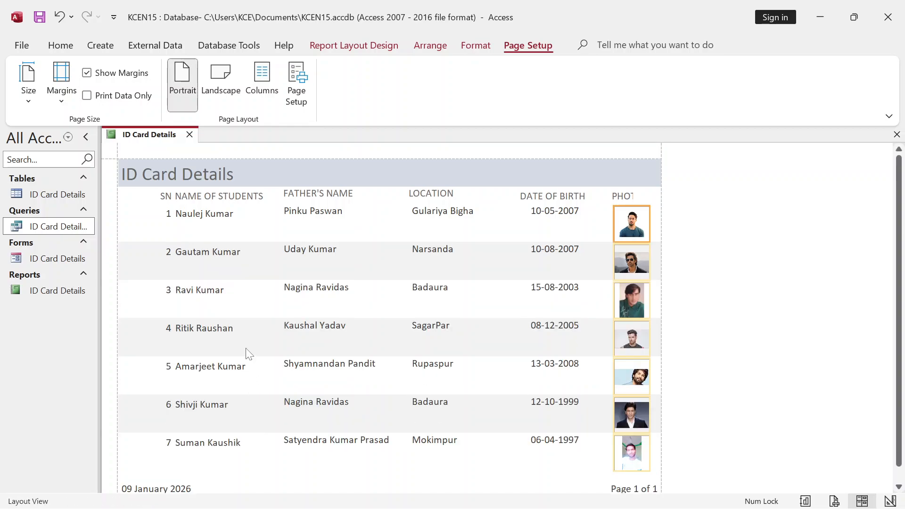
{"action": "scroll", "coordinate": [247, 336], "scroll_direction": "down", "scroll_amount": 1}
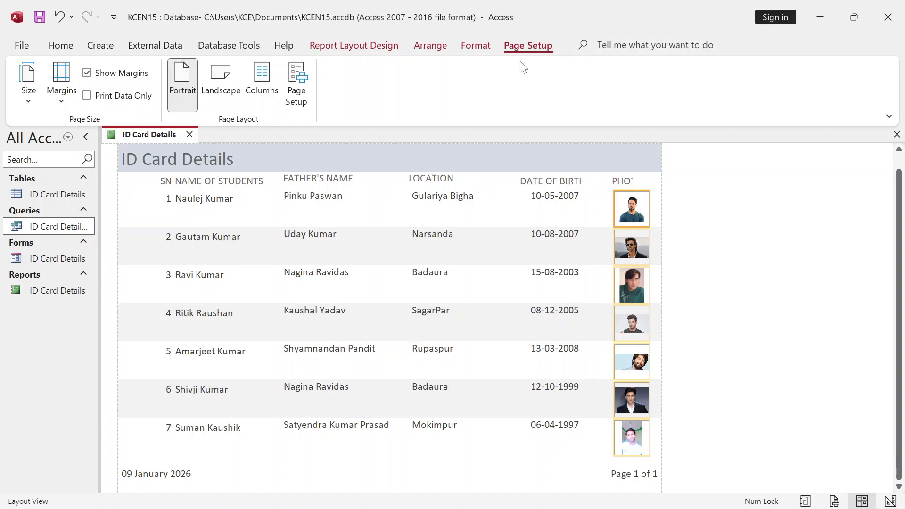
{"action": "left_click", "coordinate": [28, 101]}
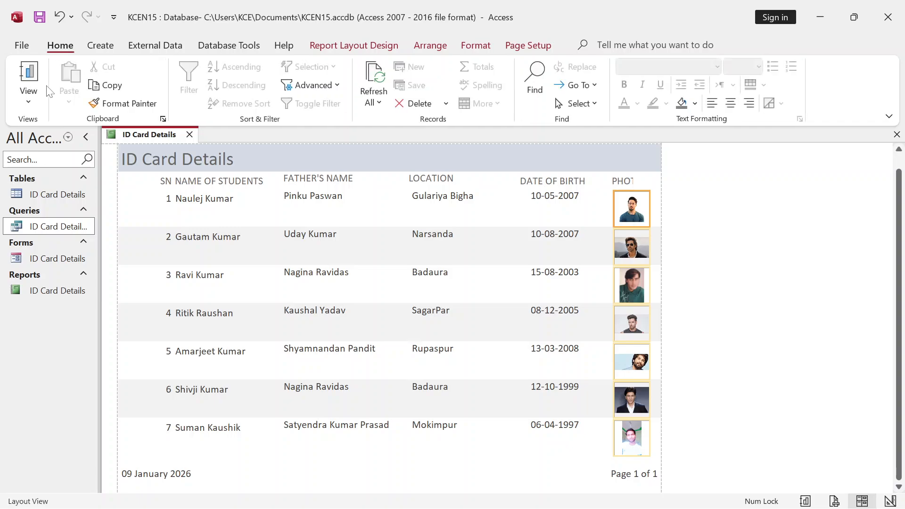
- Switch the report to Print Preview and scroll through page 1
{"action": "left_click", "coordinate": [33, 98]}
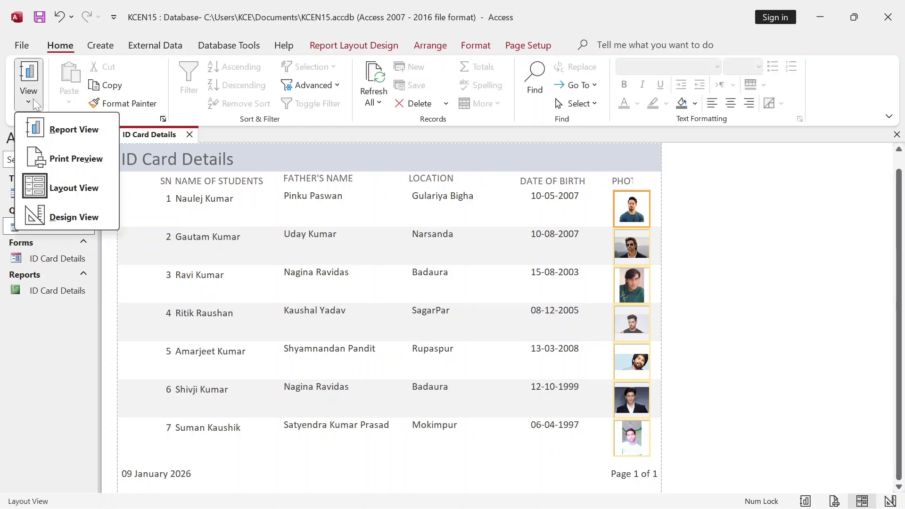
{"action": "left_click", "coordinate": [73, 160]}
{"action": "scroll", "coordinate": [514, 321], "scroll_direction": "down", "scroll_amount": 3}
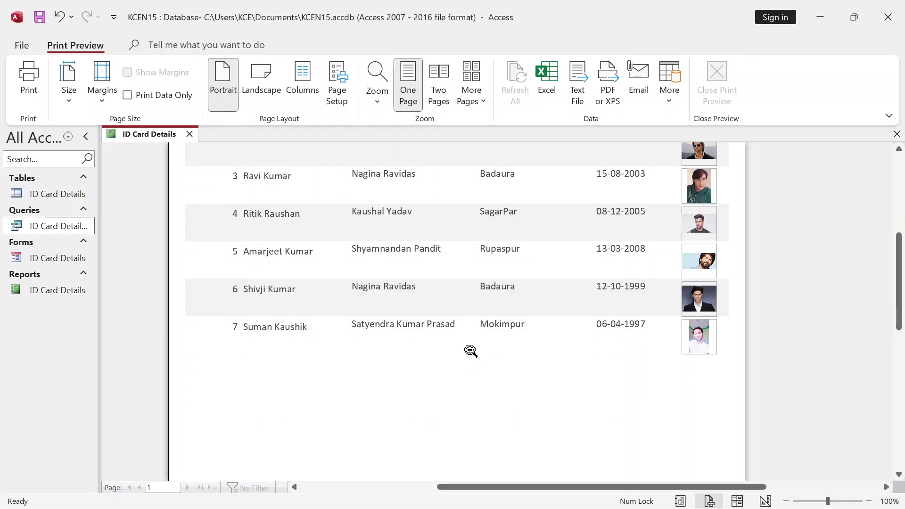
{"action": "scroll", "coordinate": [468, 349], "scroll_direction": "up", "scroll_amount": 3}
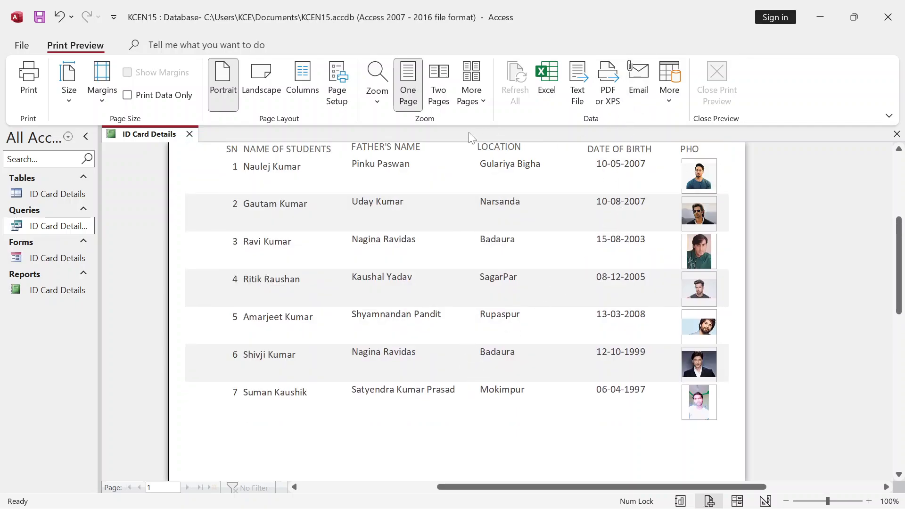
{"action": "scroll", "coordinate": [720, 232], "scroll_direction": "up", "scroll_amount": 2}
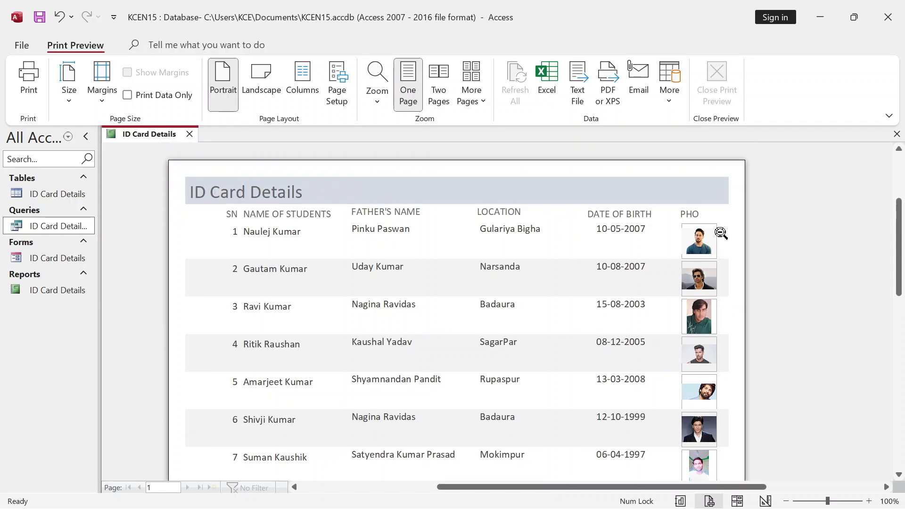
{"action": "scroll", "coordinate": [256, 387], "scroll_direction": "down", "scroll_amount": 3}
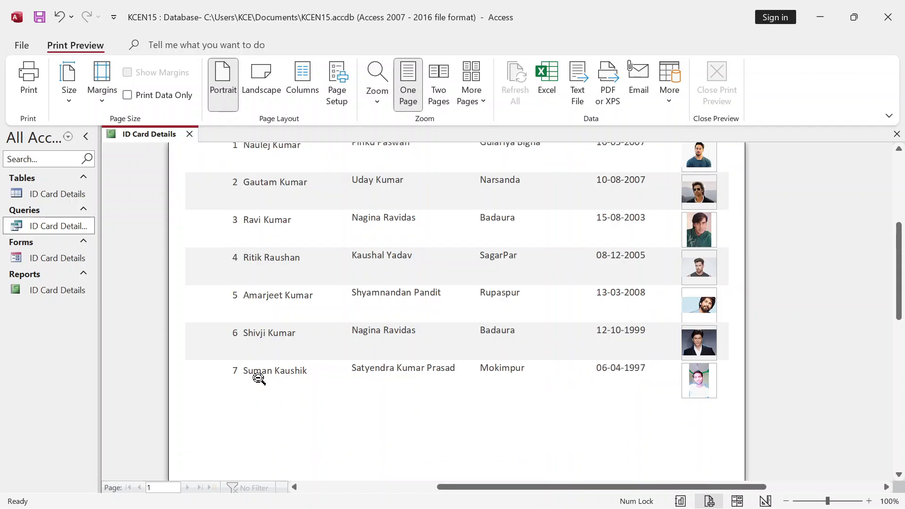
{"action": "scroll", "coordinate": [261, 375], "scroll_direction": "up", "scroll_amount": 5}
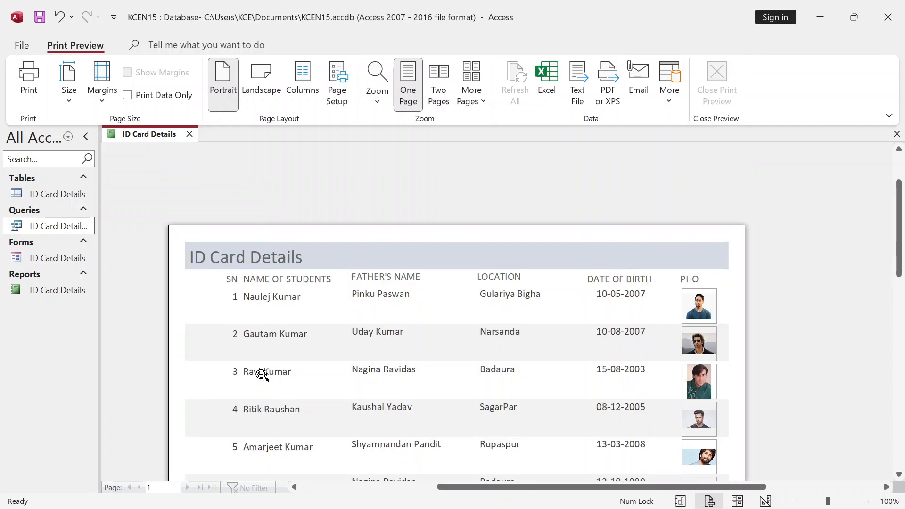
- Close the report preview and open the ID Card Details form on record 1 of 7
{"action": "left_click", "coordinate": [190, 133]}
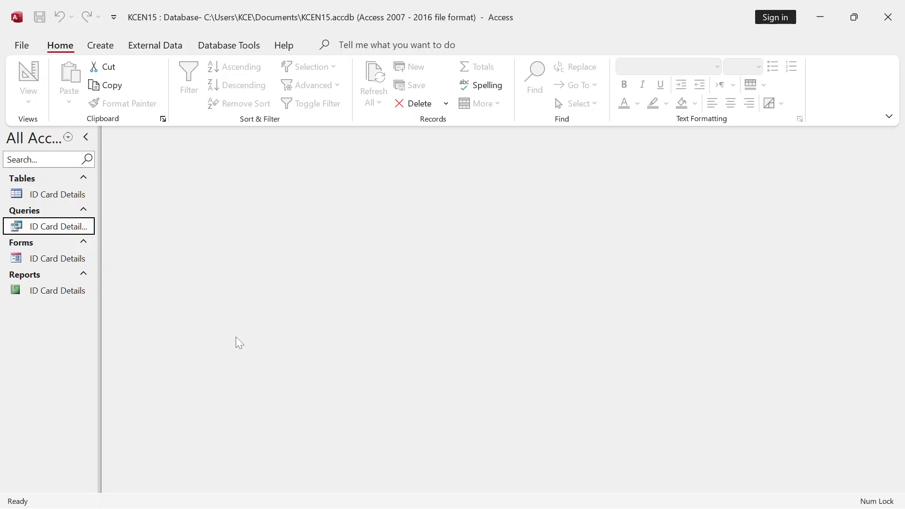
{"action": "left_click", "coordinate": [66, 258]}
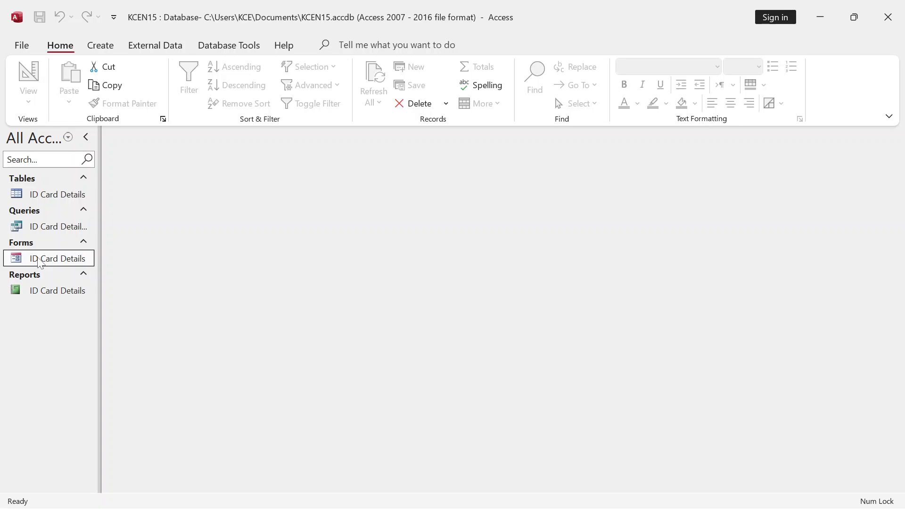
{"action": "double_click", "coordinate": [39, 259]}
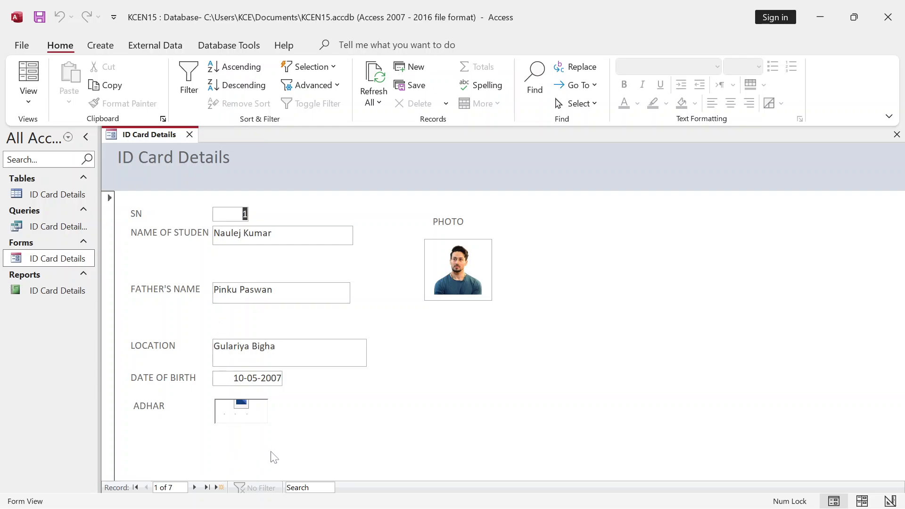
- Glance at Database Tools, then switch the ID Card Details form into Design View
{"action": "left_click", "coordinate": [229, 45]}
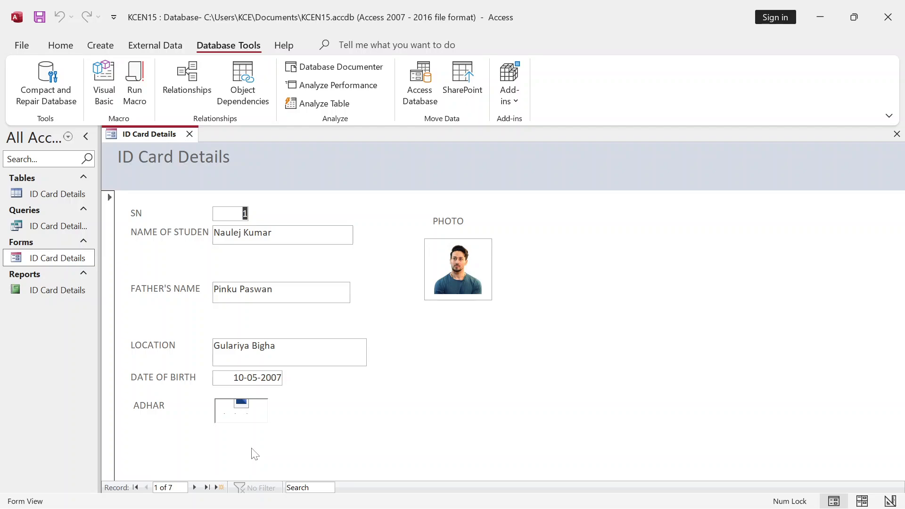
{"action": "left_click", "coordinate": [63, 48]}
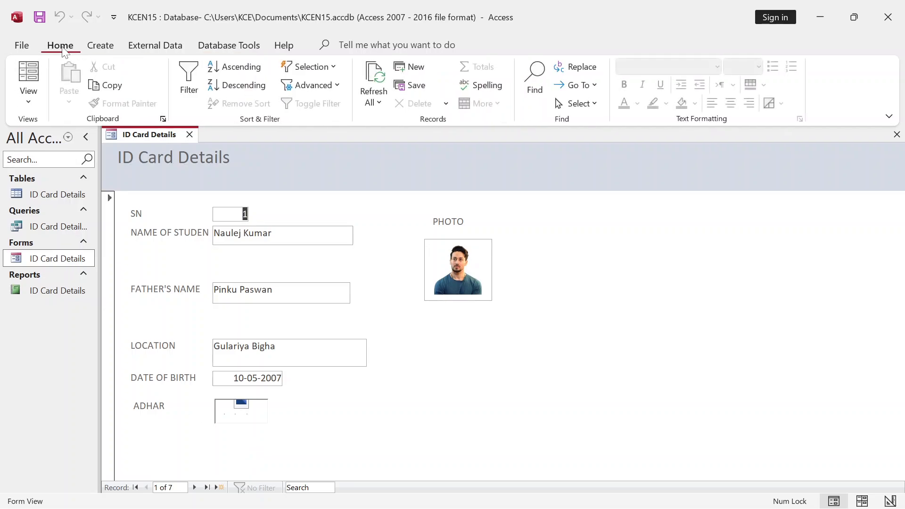
{"action": "left_click", "coordinate": [43, 99]}
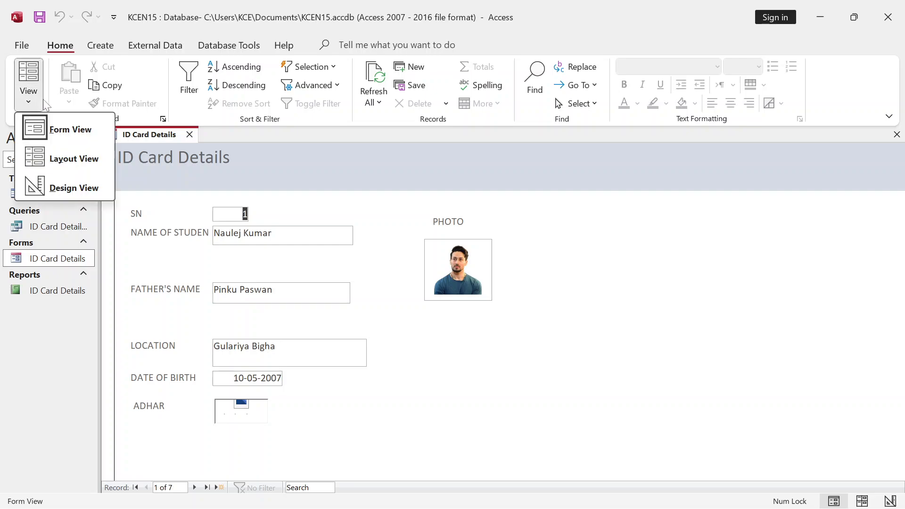
{"action": "left_click", "coordinate": [75, 189]}
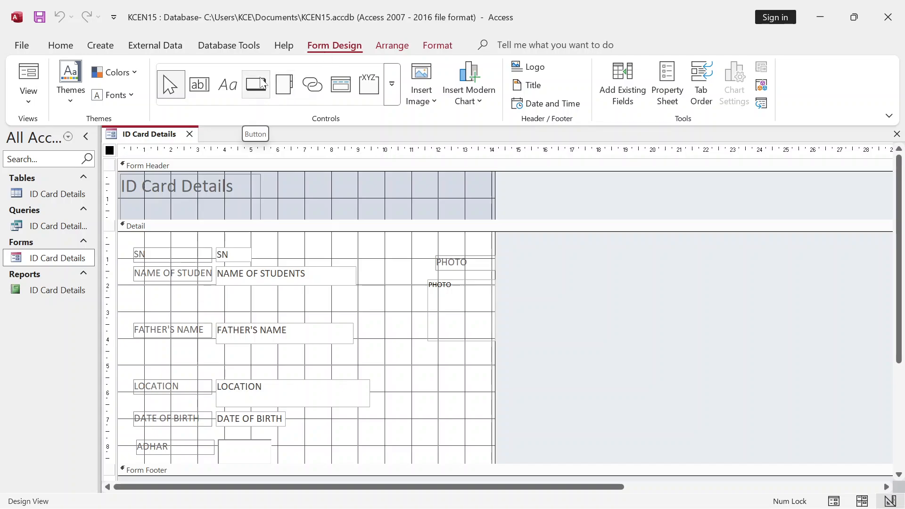
- Drag the Form Footer's bottom edge down to make room for buttons, then pick the Button control
{"action": "left_click", "coordinate": [392, 87]}
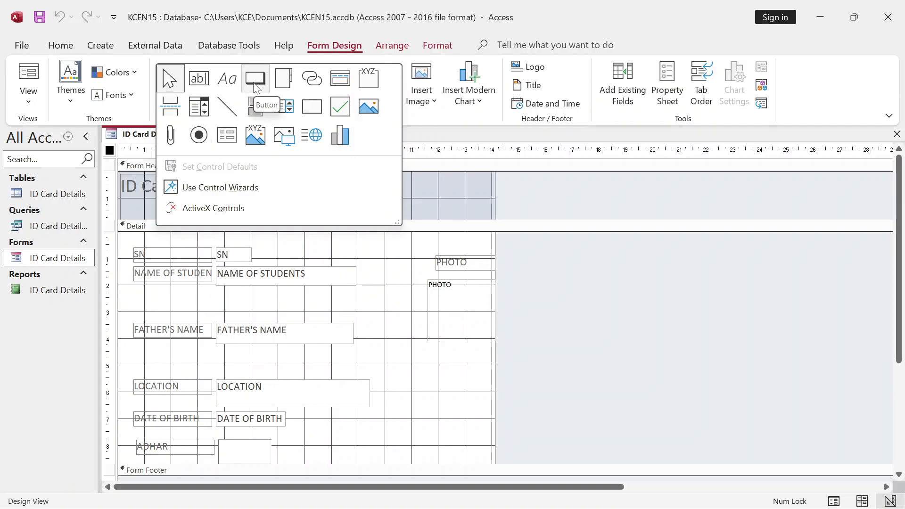
{"action": "left_click", "coordinate": [547, 349]}
{"action": "scroll", "coordinate": [372, 331], "scroll_direction": "down", "scroll_amount": 2}
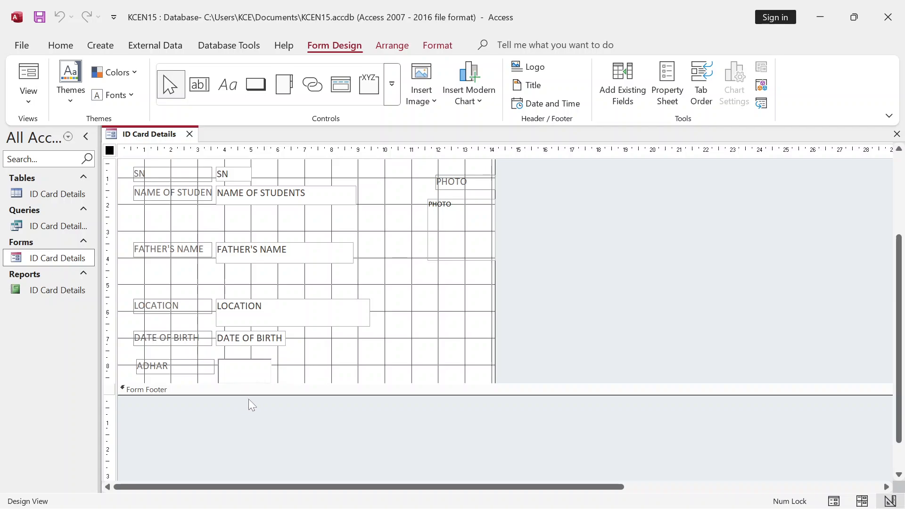
{"action": "left_click_drag", "start_coordinate": [253, 395], "coordinate": [260, 438]}
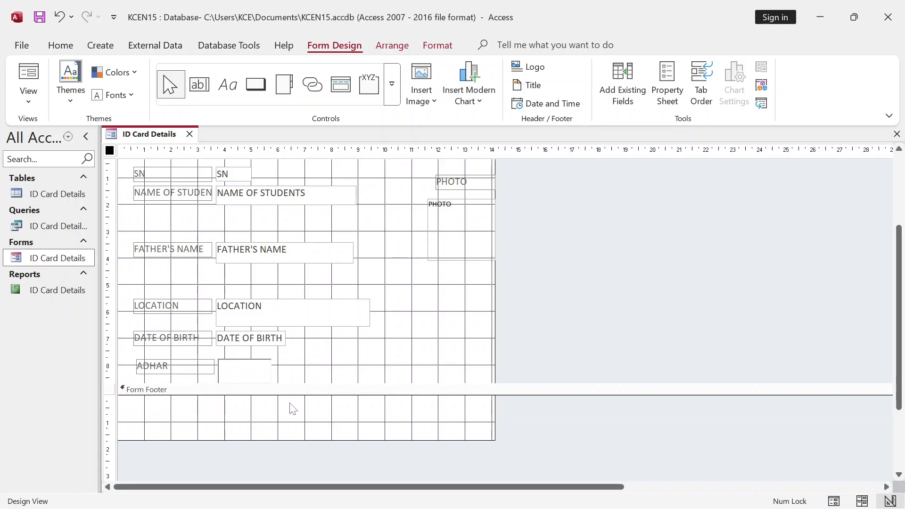
{"action": "left_click", "coordinate": [257, 90]}
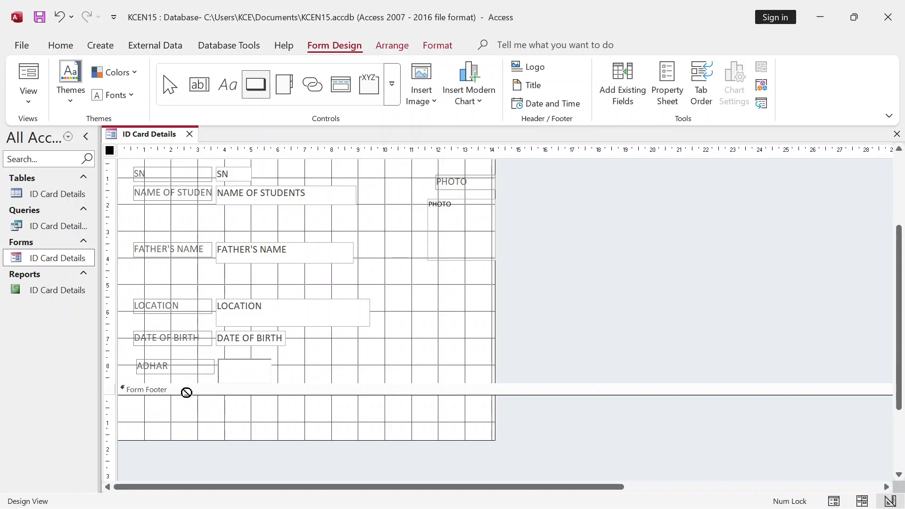
- Draw a footer button and set its action to Go To First Record
{"action": "left_click_drag", "start_coordinate": [189, 400], "coordinate": [230, 417]}
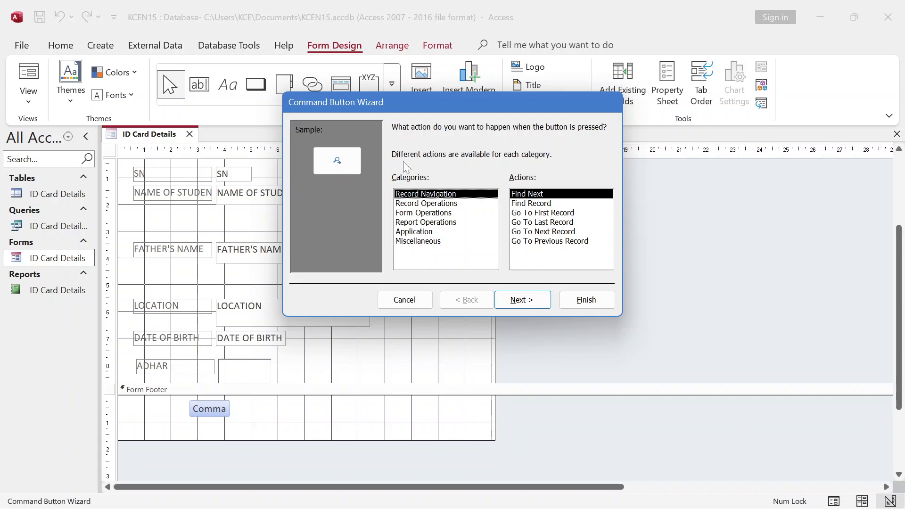
{"action": "left_click_drag", "start_coordinate": [438, 103], "coordinate": [271, 33]}
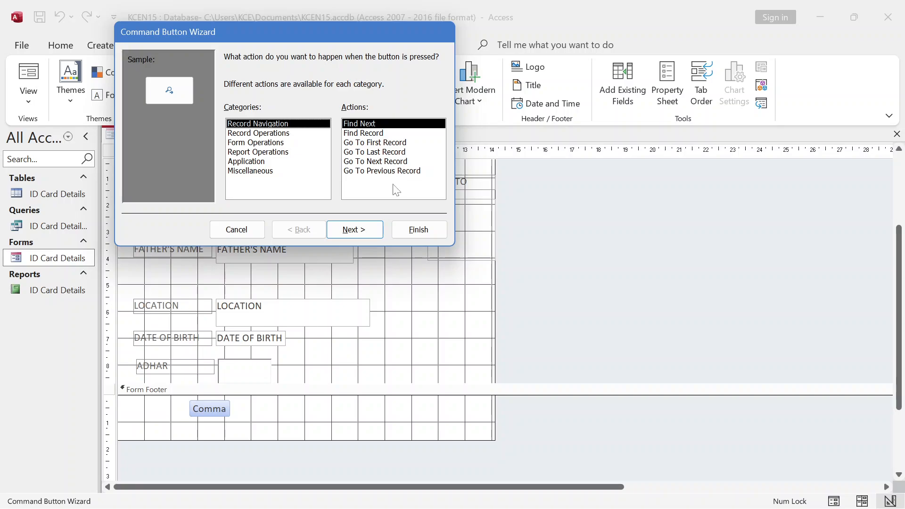
{"action": "left_click", "coordinate": [380, 143]}
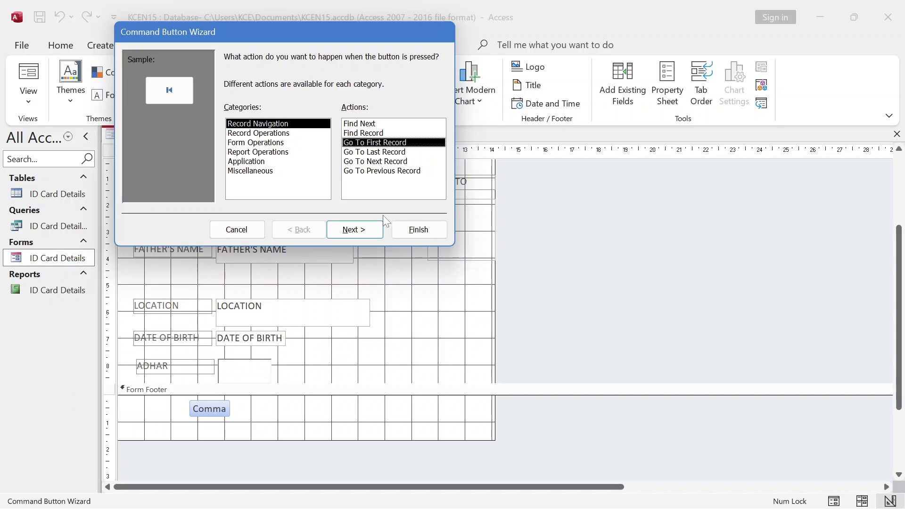
{"action": "left_click", "coordinate": [372, 229]}
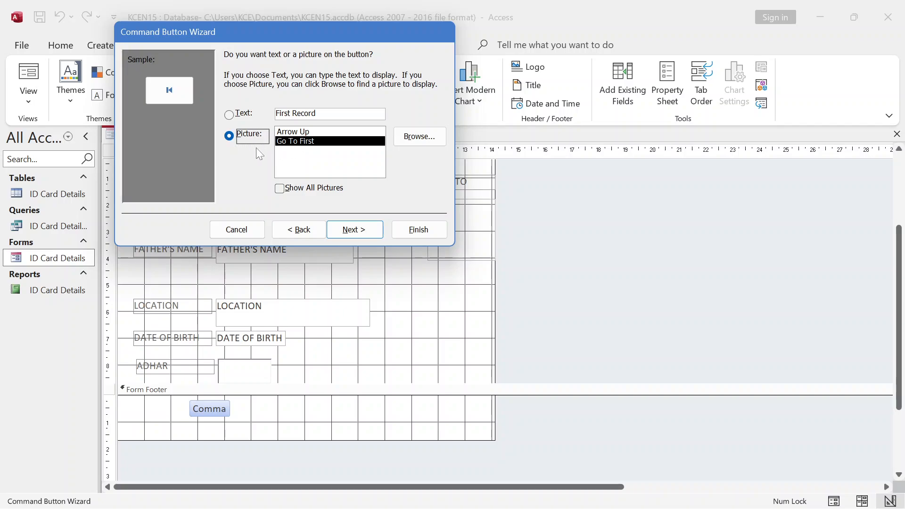
{"action": "left_click", "coordinate": [229, 115]}
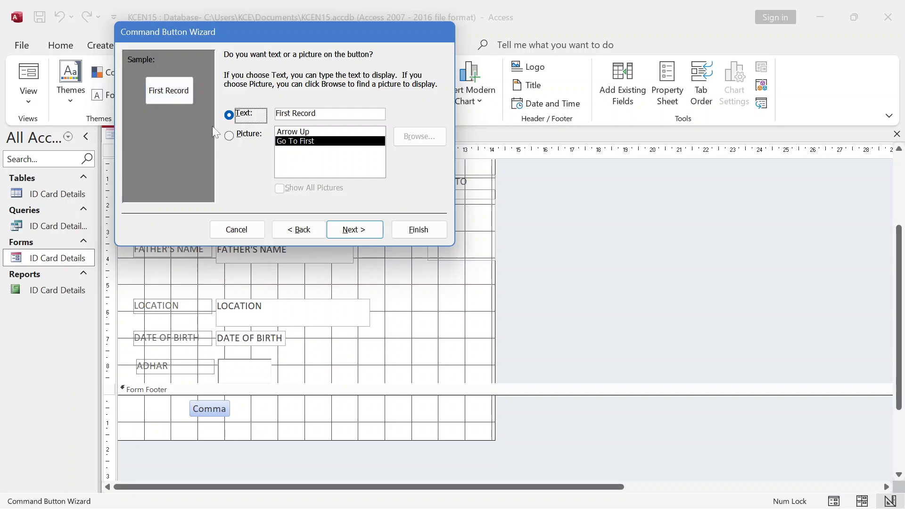
{"action": "left_click", "coordinate": [229, 137]}
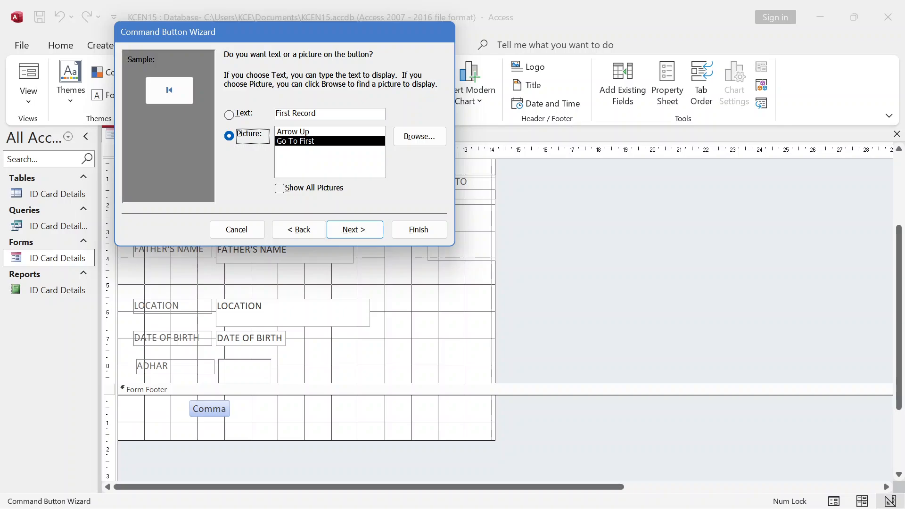
- Caption the button 'First Record', name it First Record, and finish the wizard
{"action": "key", "text": "shift+Left"}
{"action": "key", "text": "shift+Left"}
{"action": "key", "text": "shift+Left"}
{"action": "key", "text": "shift+Left"}
{"action": "key", "text": "shift+Left"}
{"action": "key", "text": "shift+Left"}
{"action": "key", "text": "shift+Left"}
{"action": "key", "text": "shift+Left"}
{"action": "key", "text": "shift+Left"}
{"action": "left_click_drag", "start_coordinate": [276, 114], "coordinate": [272, 111]}
{"action": "key", "text": "ctrl+c"}
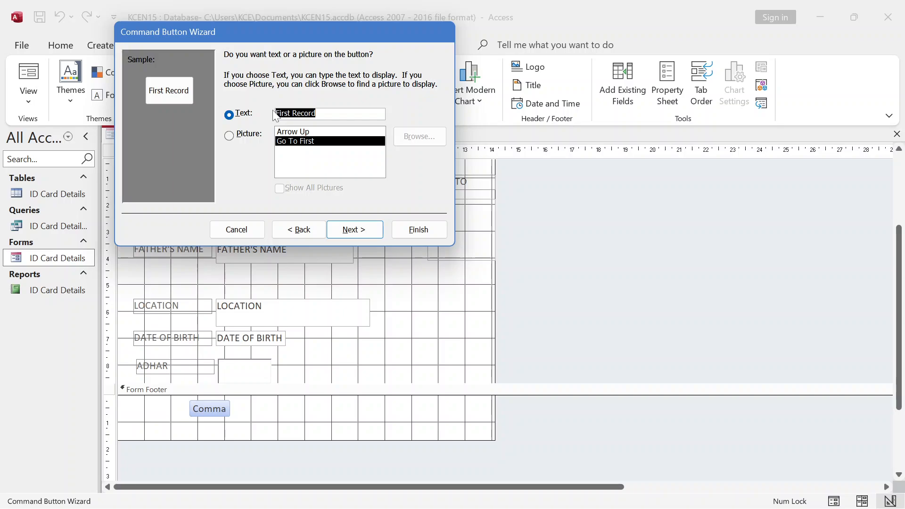
{"action": "left_click", "coordinate": [325, 115]}
{"action": "left_click", "coordinate": [361, 234]}
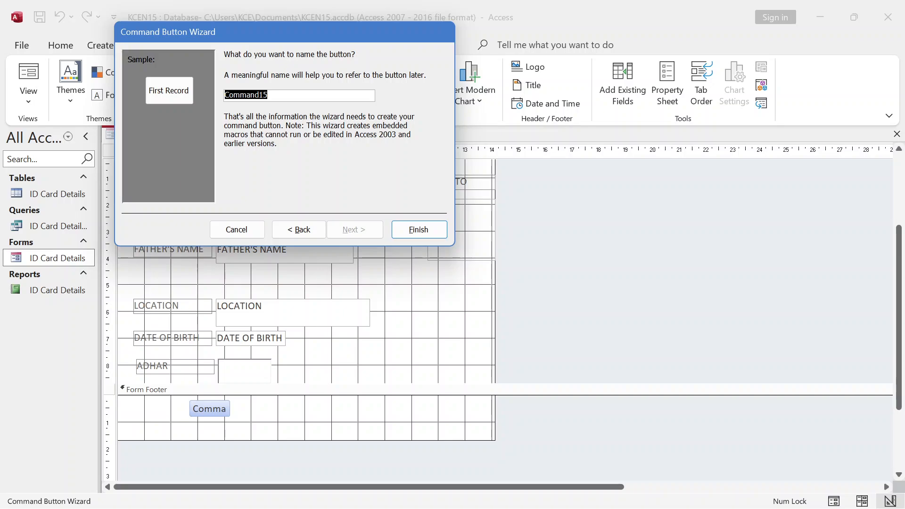
{"action": "key", "text": "ctrl+v"}
{"action": "left_click", "coordinate": [419, 235]}
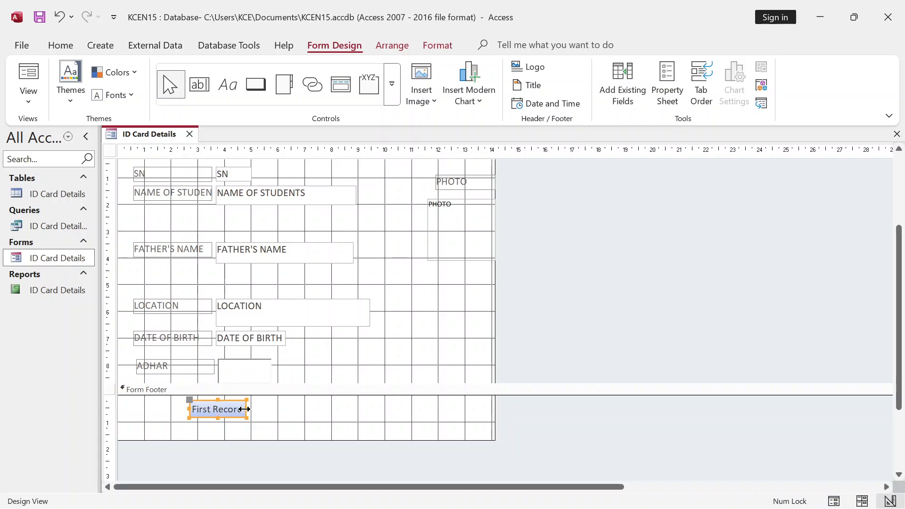
{"action": "left_click", "coordinate": [262, 413]}
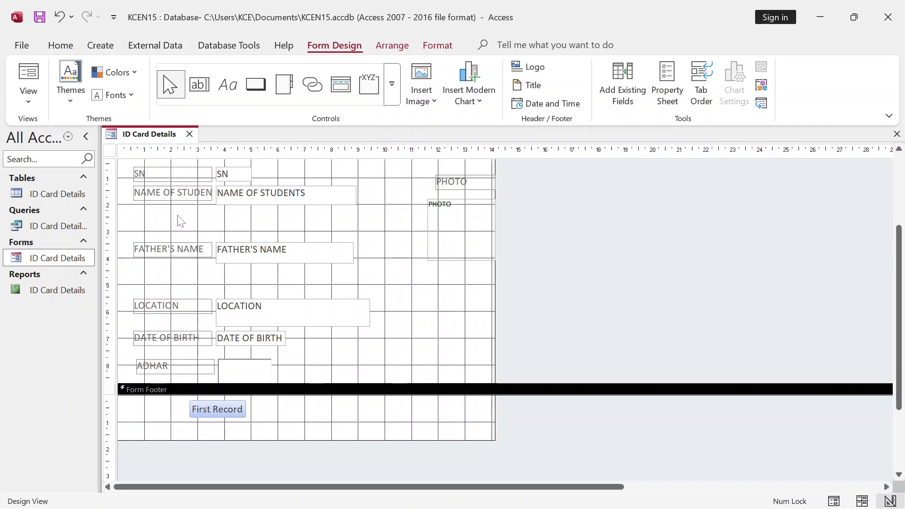
- Add a Go To Previous Record arrow button and align it beside First Record
{"action": "left_click", "coordinate": [256, 84]}
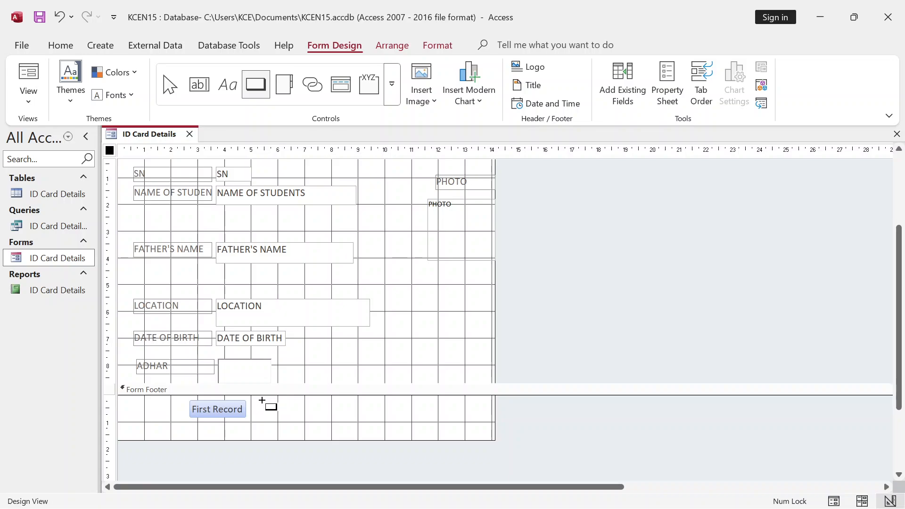
{"action": "left_click_drag", "start_coordinate": [261, 399], "coordinate": [294, 419]}
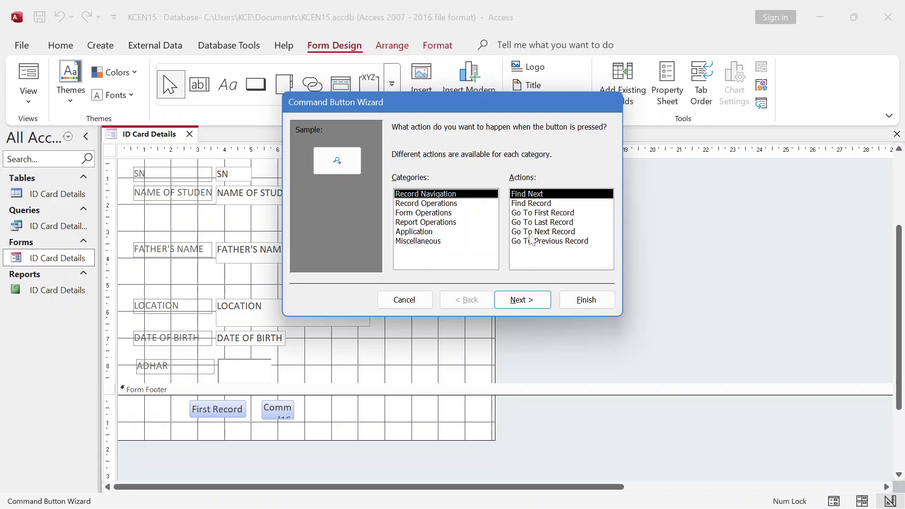
{"action": "left_click", "coordinate": [533, 232]}
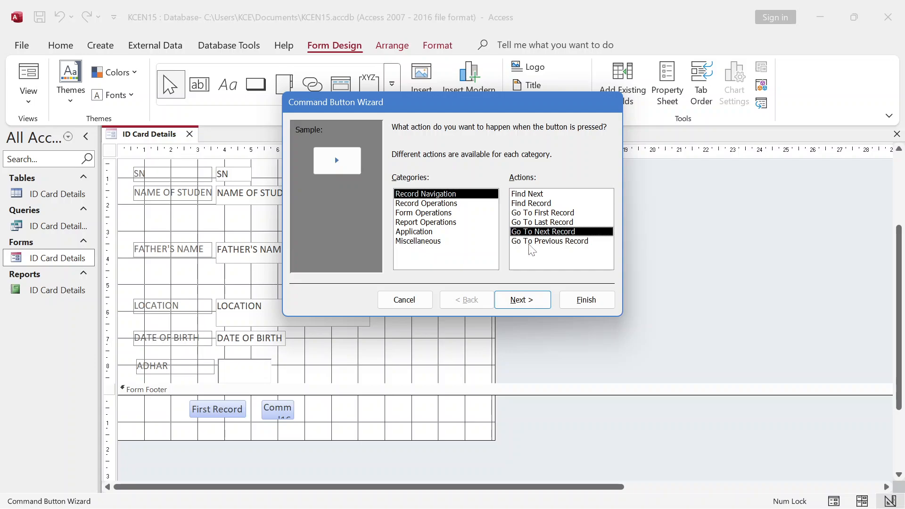
{"action": "left_click", "coordinate": [518, 304]}
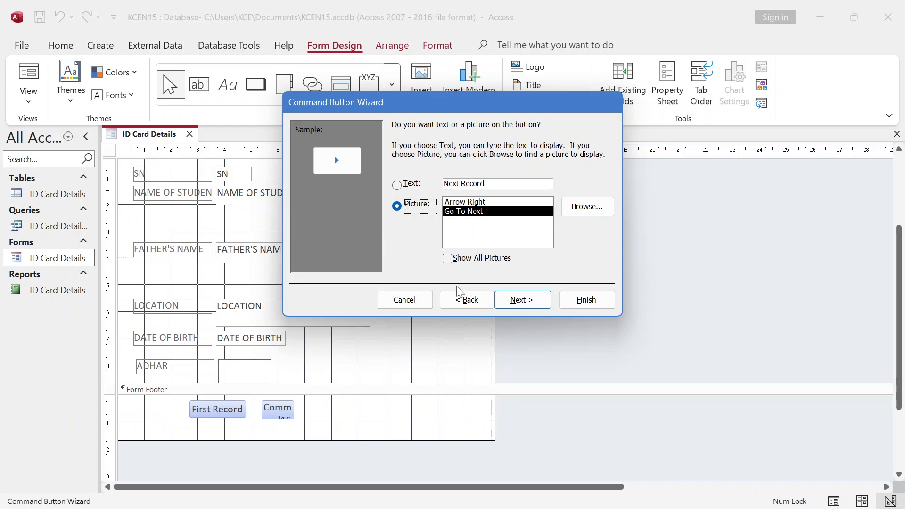
{"action": "left_click", "coordinate": [464, 304]}
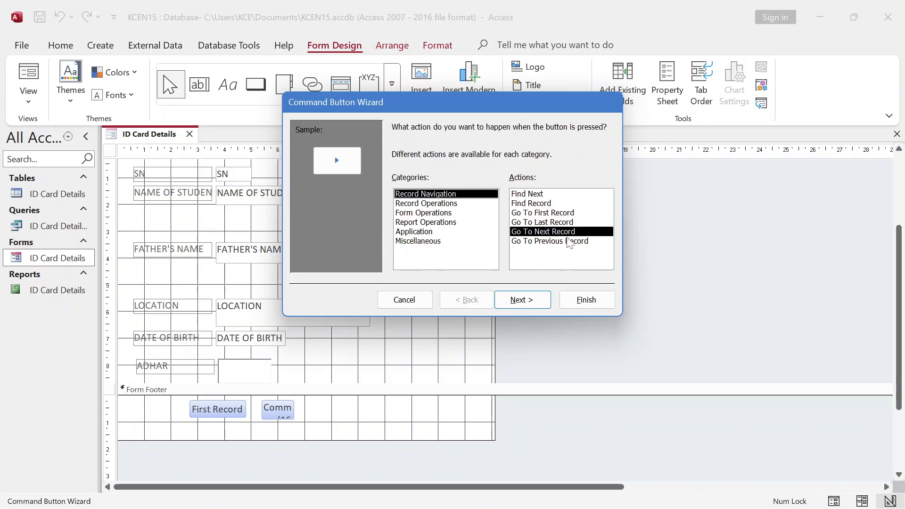
{"action": "left_click", "coordinate": [562, 241]}
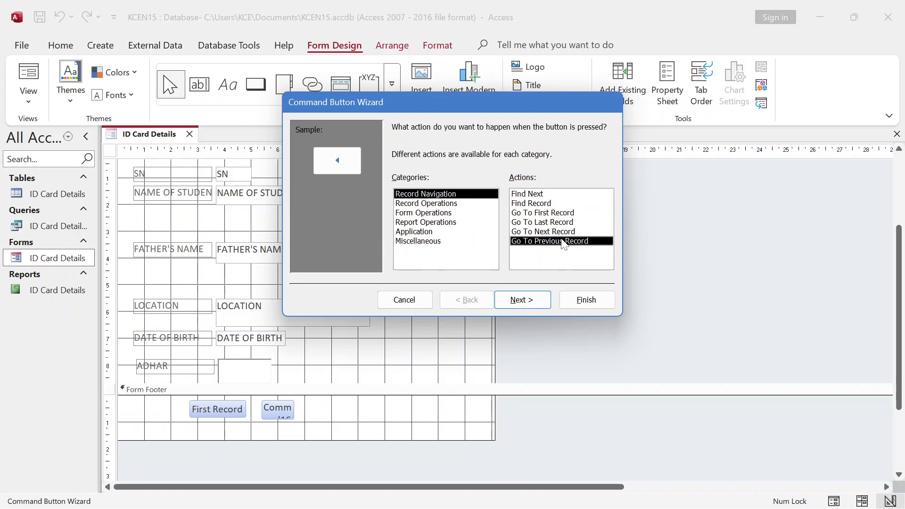
{"action": "left_click", "coordinate": [527, 301]}
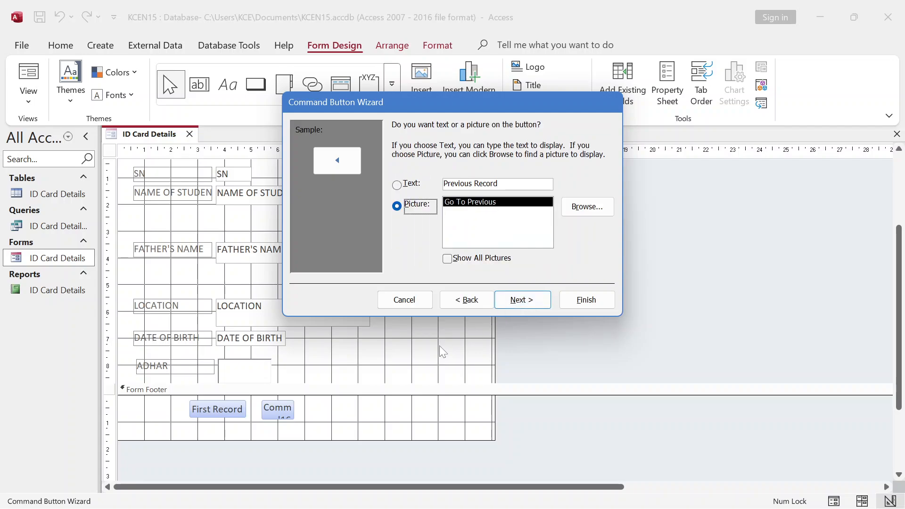
{"action": "left_click", "coordinate": [522, 305]}
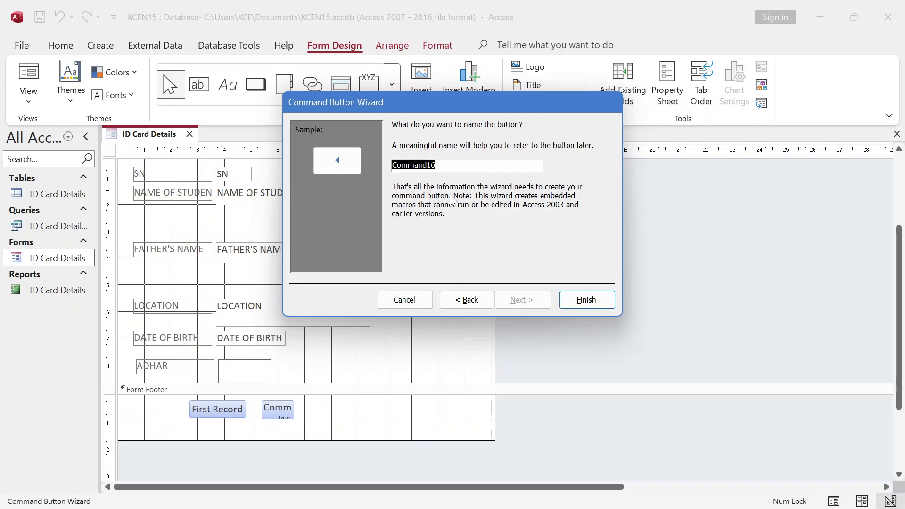
{"action": "left_click", "coordinate": [587, 301]}
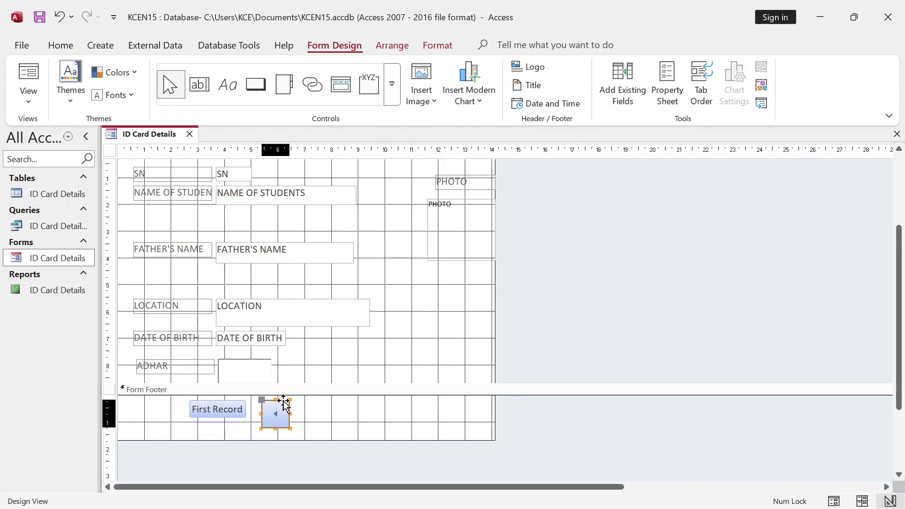
{"action": "left_click_drag", "start_coordinate": [283, 400], "coordinate": [277, 395]}
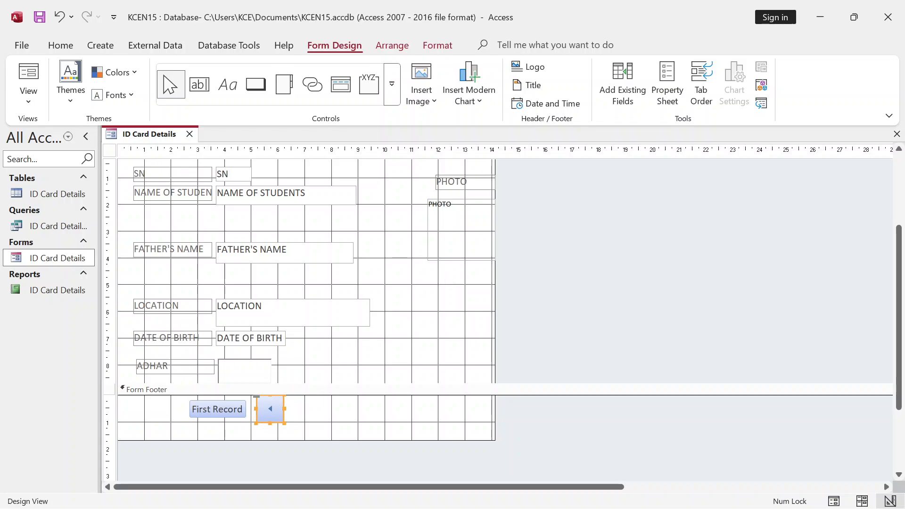
{"action": "left_click", "coordinate": [300, 407]}
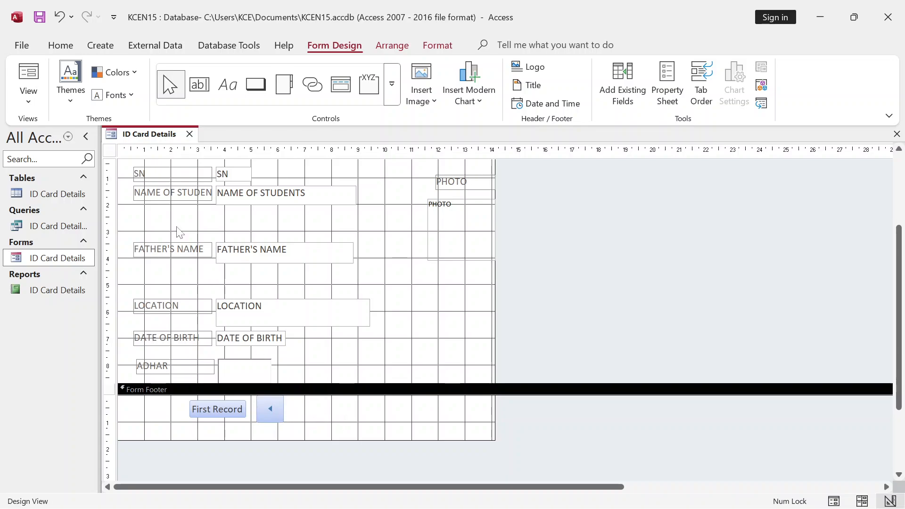
- Add a Go To Next Record arrow button after the previous-record button
{"action": "left_click", "coordinate": [255, 83]}
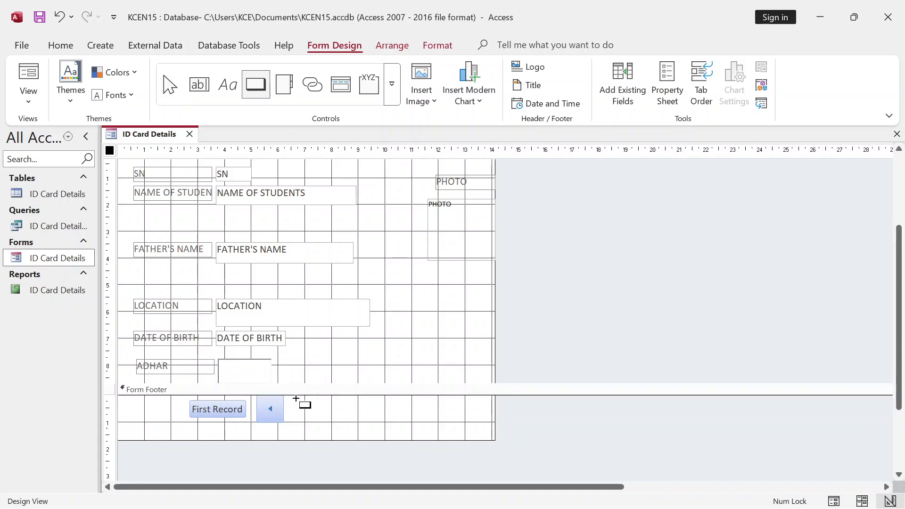
{"action": "left_click_drag", "start_coordinate": [296, 398], "coordinate": [318, 419]}
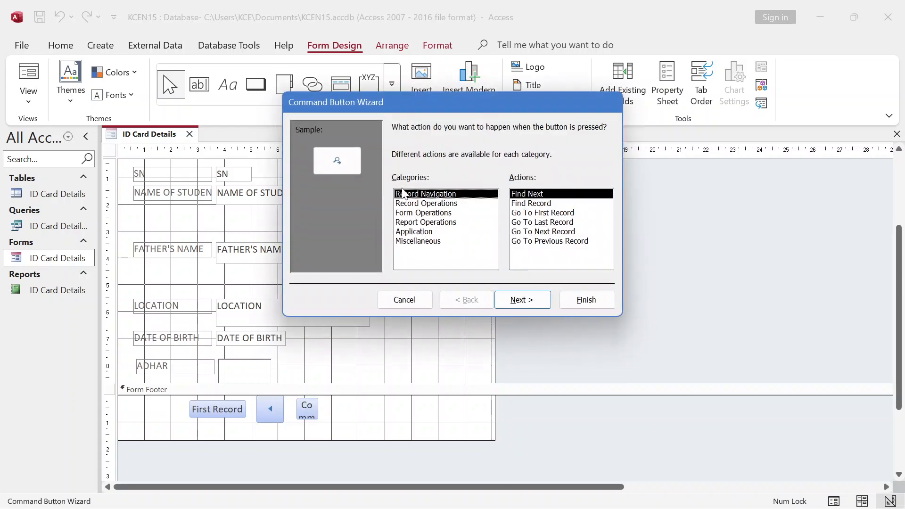
{"action": "left_click", "coordinate": [531, 231]}
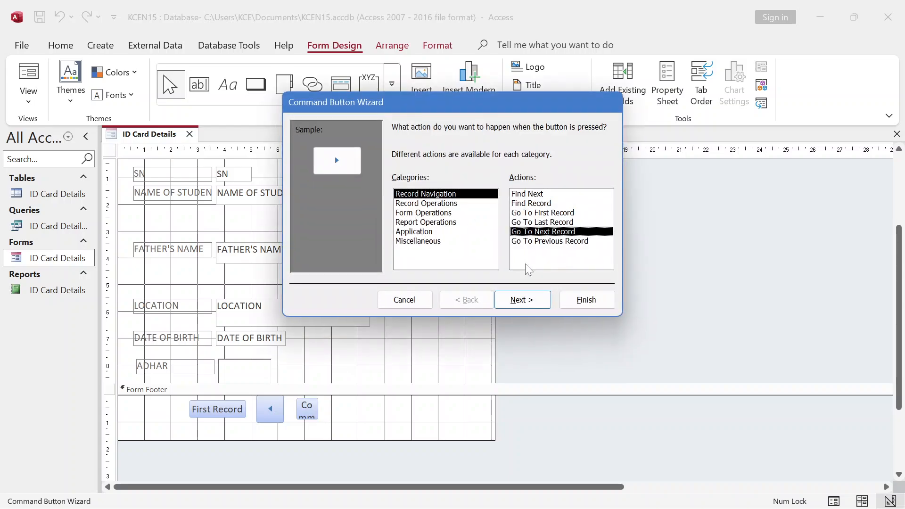
{"action": "left_click", "coordinate": [522, 300]}
{"action": "left_click", "coordinate": [585, 300]}
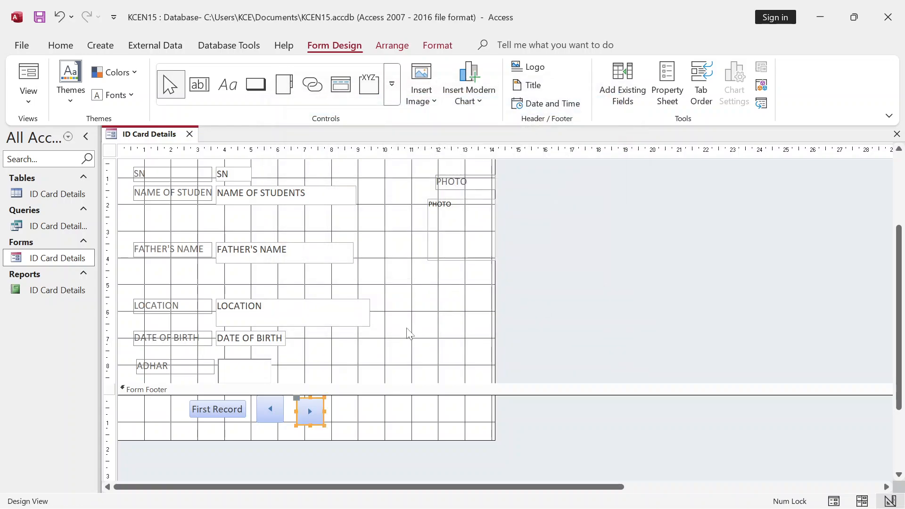
{"action": "left_click", "coordinate": [318, 407]}
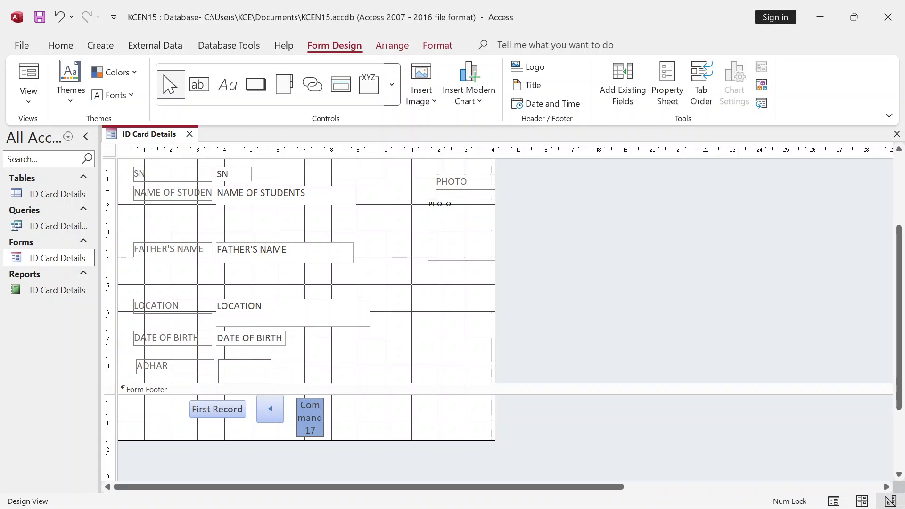
{"action": "left_click", "coordinate": [333, 418]}
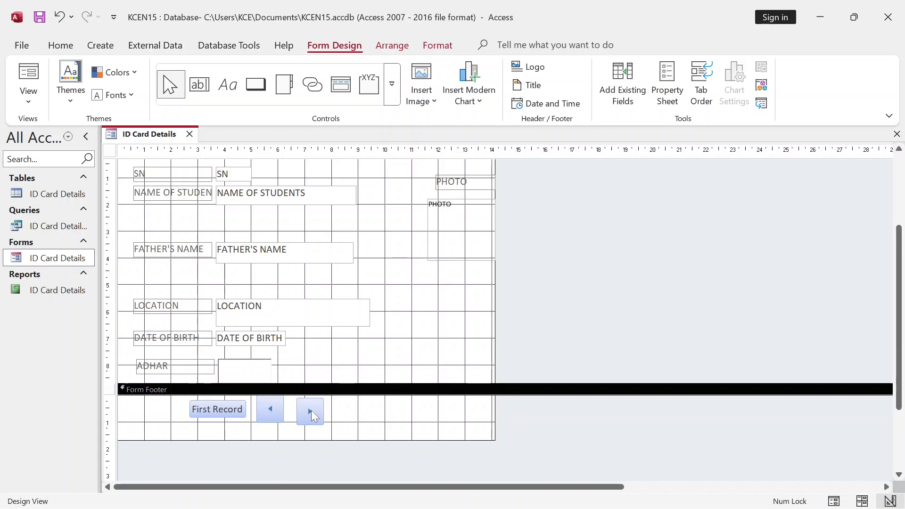
{"action": "left_click", "coordinate": [313, 412]}
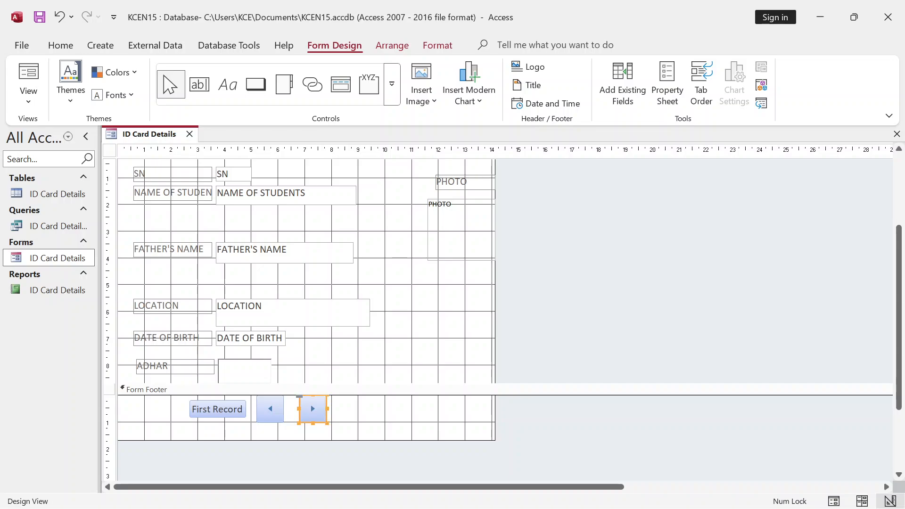
{"action": "left_click", "coordinate": [348, 414]}
- Add a Go To Last Record arrow button to the right of the next-record button
{"action": "left_click", "coordinate": [256, 85]}
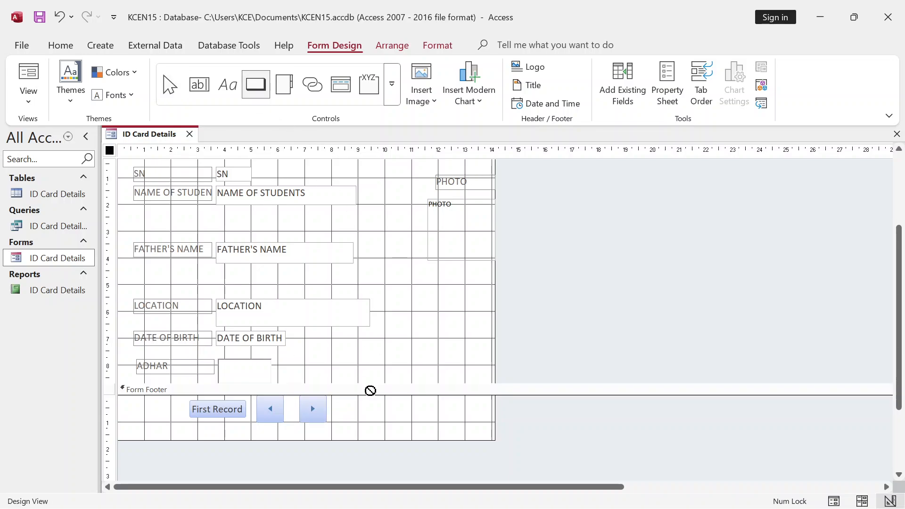
{"action": "left_click_drag", "start_coordinate": [338, 399], "coordinate": [369, 420]}
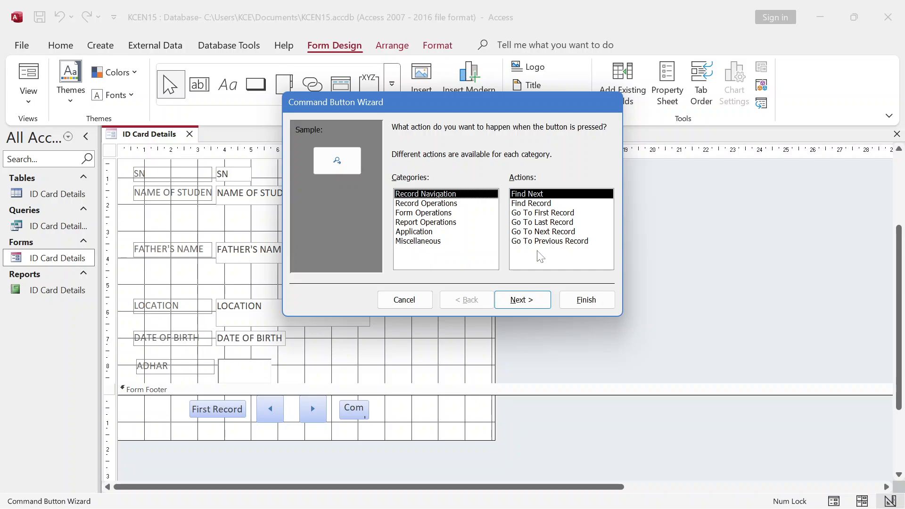
{"action": "left_click", "coordinate": [548, 223]}
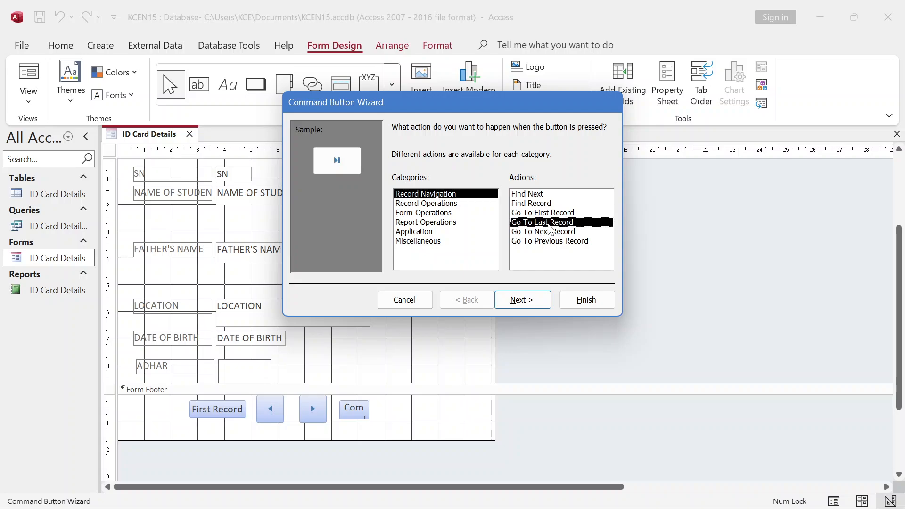
{"action": "left_click", "coordinate": [521, 299]}
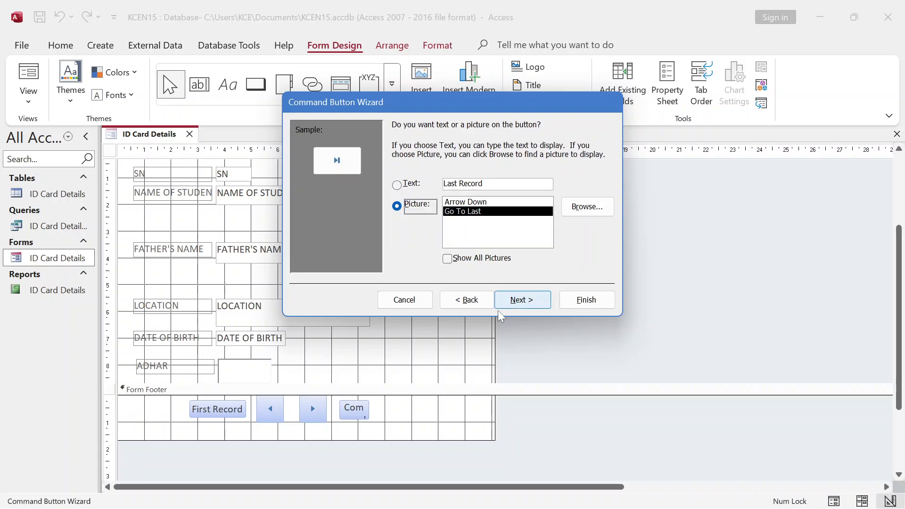
{"action": "left_click", "coordinate": [521, 300]}
{"action": "left_click", "coordinate": [586, 300]}
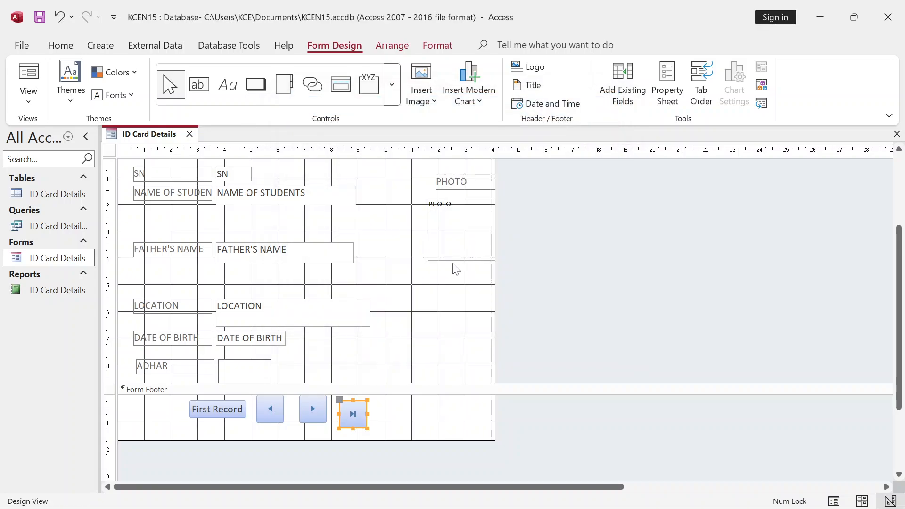
{"action": "left_click", "coordinate": [349, 419]}
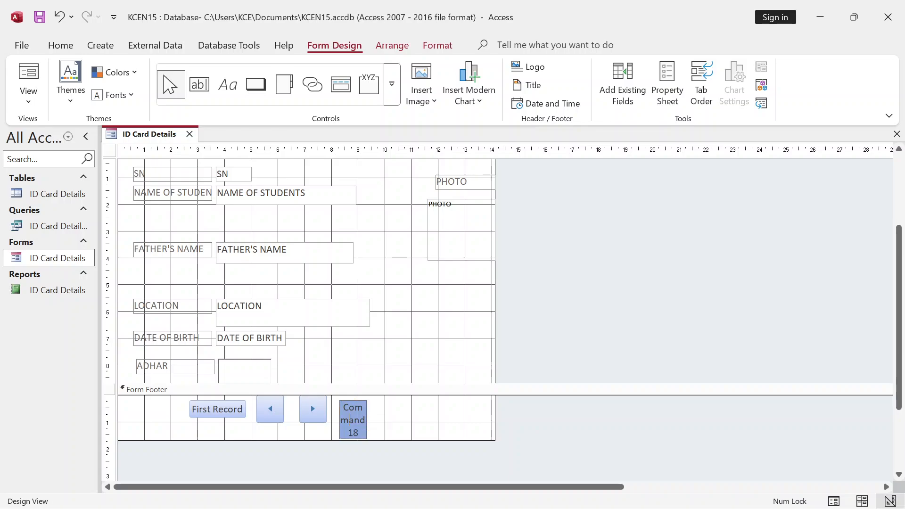
{"action": "left_click", "coordinate": [375, 415]}
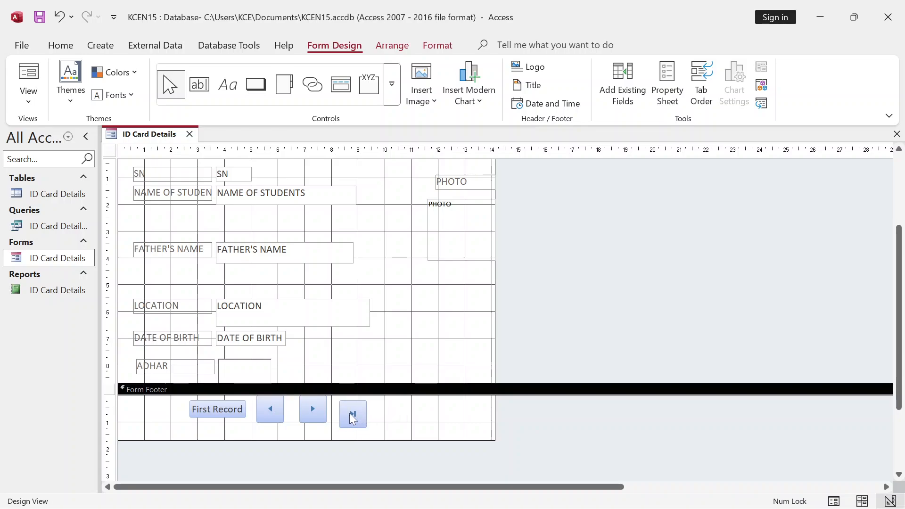
{"action": "left_click", "coordinate": [348, 415]}
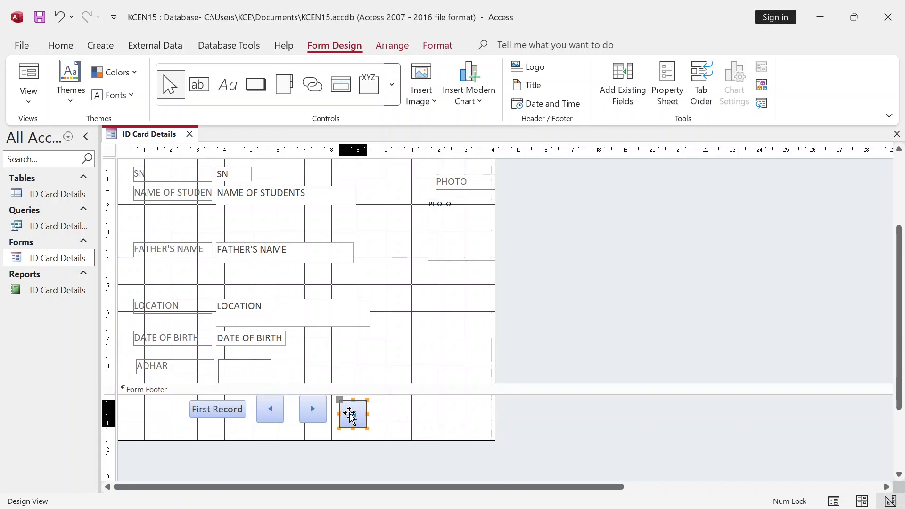
{"action": "left_click", "coordinate": [385, 414]}
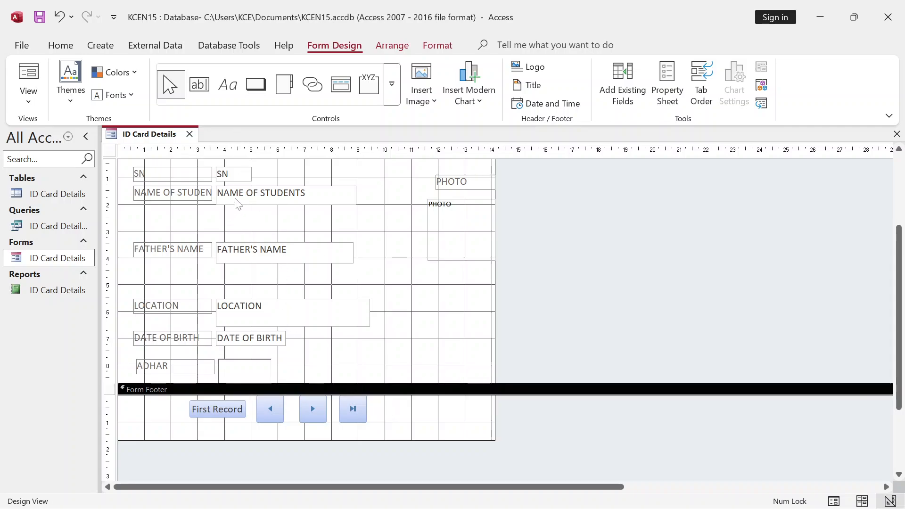
- Add an Add New Record button with the Go To New picture and nudge it into line
{"action": "left_click", "coordinate": [255, 84]}
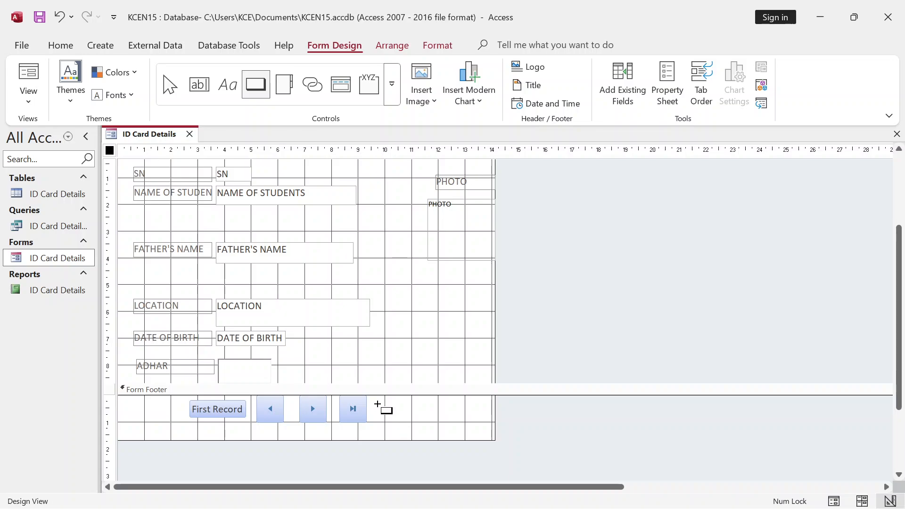
{"action": "left_click_drag", "start_coordinate": [377, 400], "coordinate": [400, 417]}
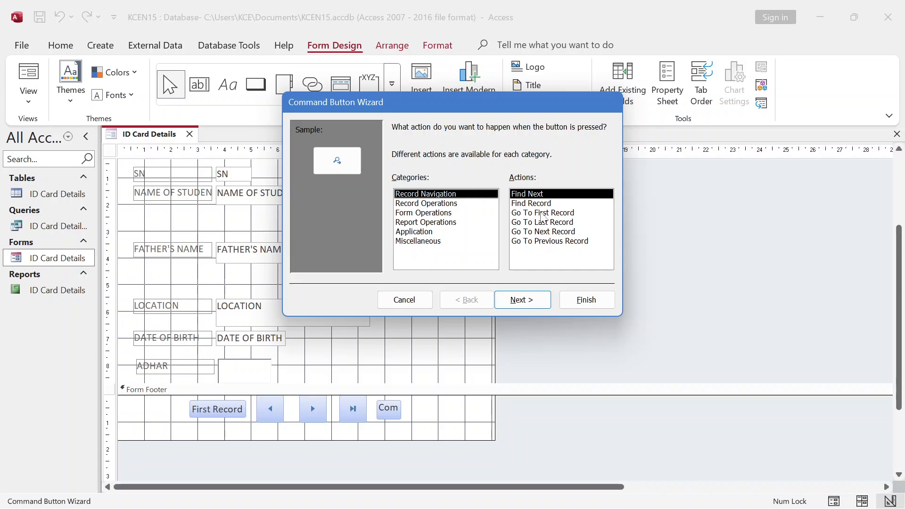
{"action": "left_click", "coordinate": [422, 206]}
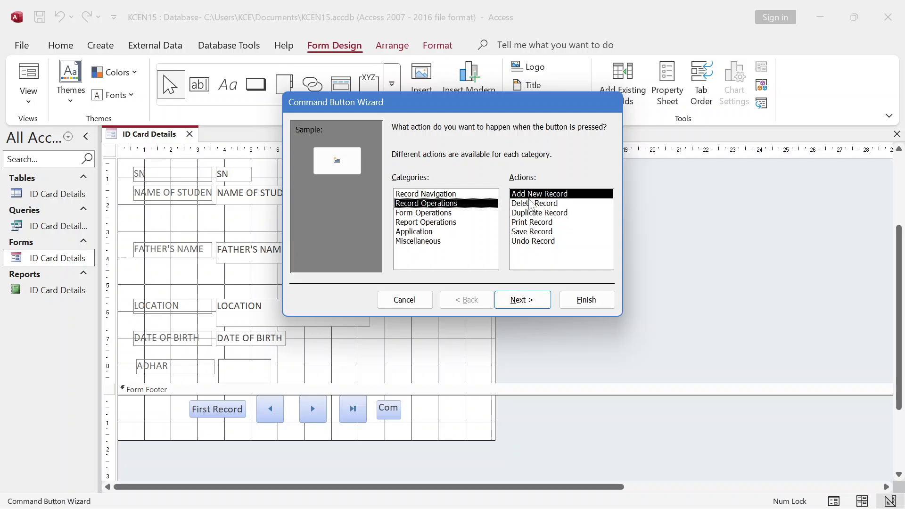
{"action": "left_click", "coordinate": [517, 307]}
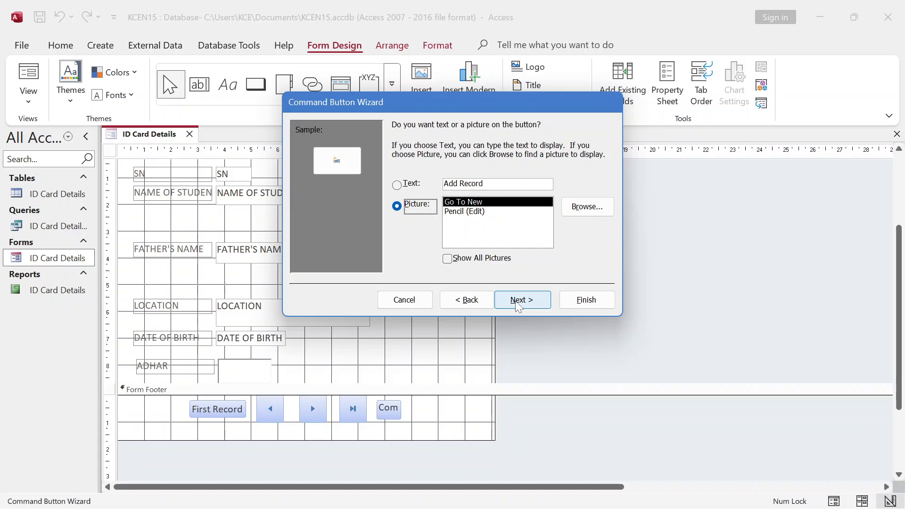
{"action": "left_click", "coordinate": [524, 303]}
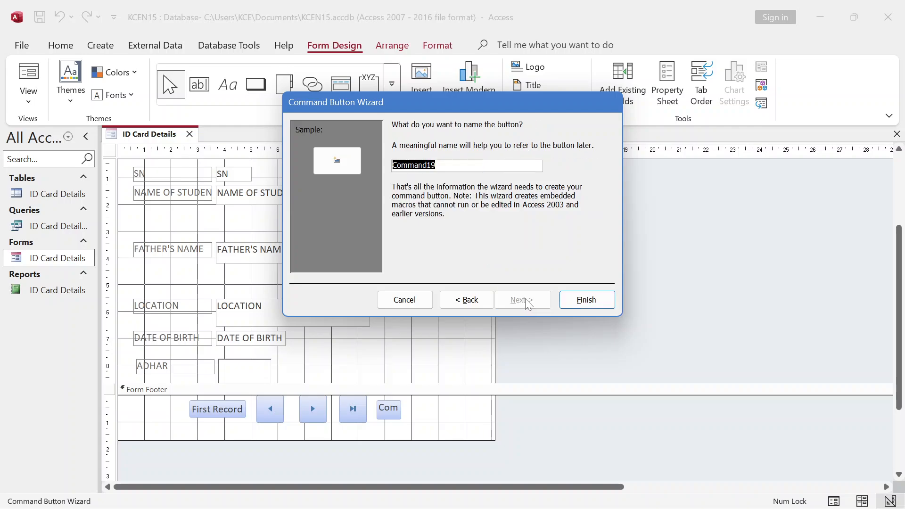
{"action": "left_click", "coordinate": [586, 300]}
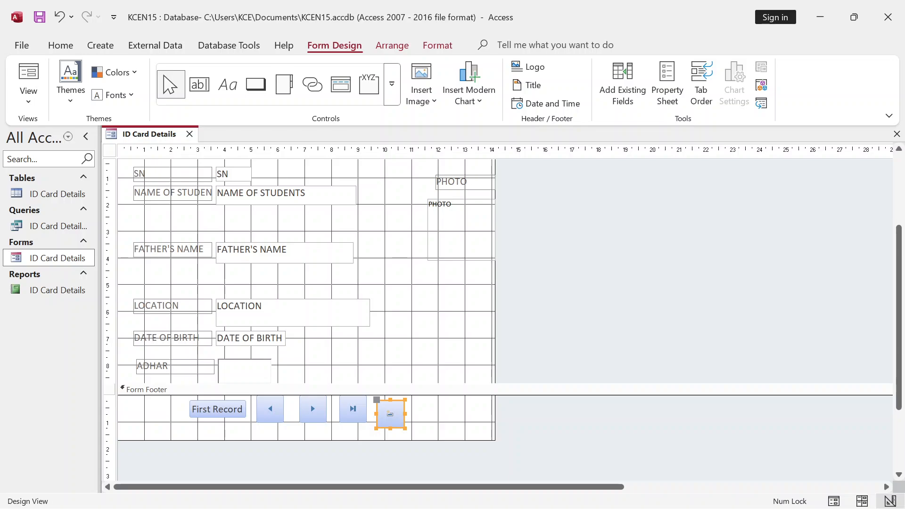
{"action": "left_click", "coordinate": [428, 408]}
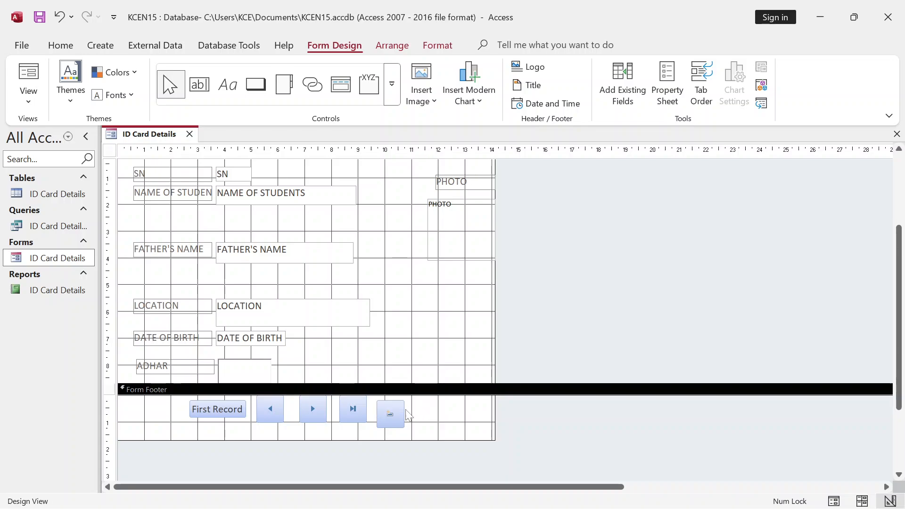
{"action": "left_click", "coordinate": [391, 412]}
{"action": "mouse_move", "coordinate": [394, 403]}
{"action": "left_mouse_down"}
{"action": "mouse_move", "coordinate": [401, 396]}
{"action": "mouse_move", "coordinate": [394, 398]}
{"action": "left_mouse_up"}
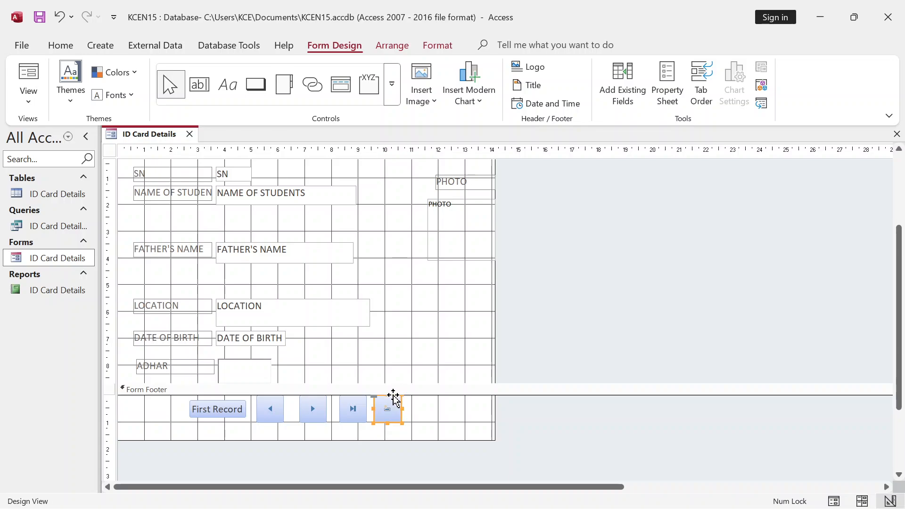
{"action": "left_click", "coordinate": [421, 408]}
- Add a Print Record button with the Printer picture, then close the ID Card Details form
{"action": "left_click", "coordinate": [256, 85]}
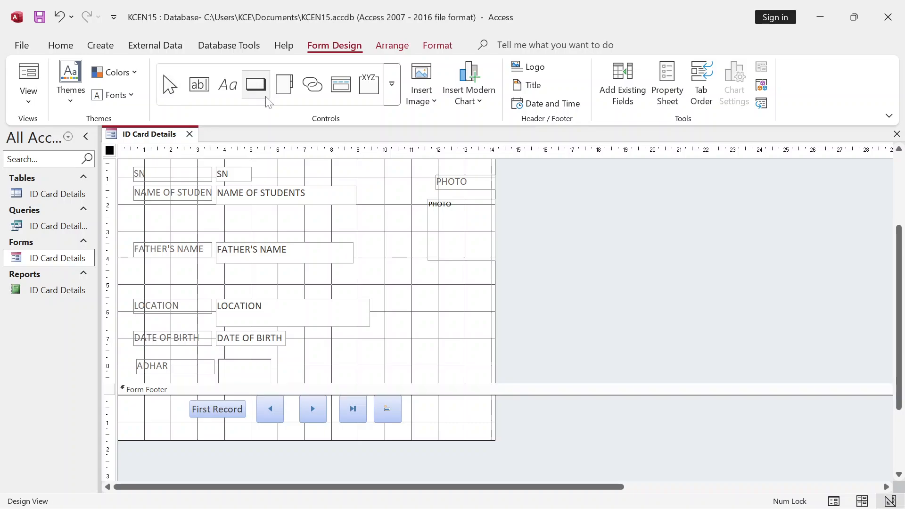
{"action": "left_click_drag", "start_coordinate": [413, 399], "coordinate": [436, 418]}
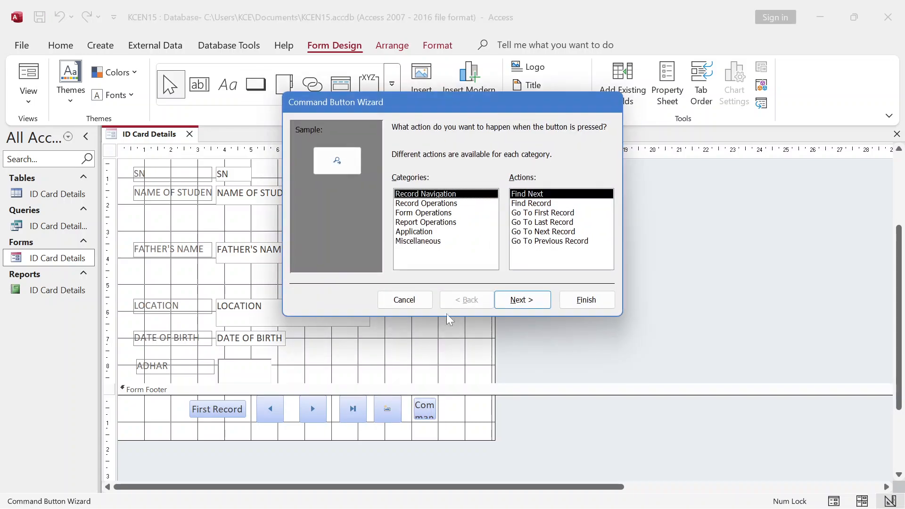
{"action": "left_click", "coordinate": [419, 203]}
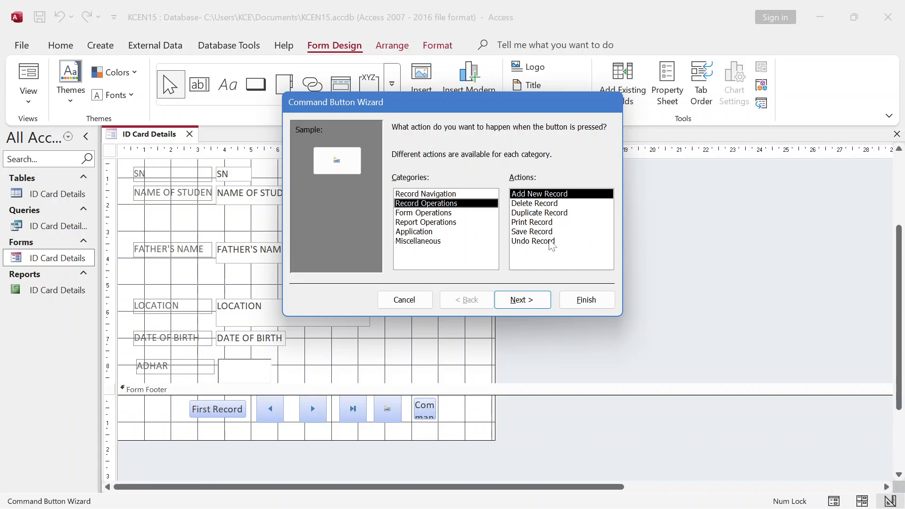
{"action": "left_click", "coordinate": [533, 224]}
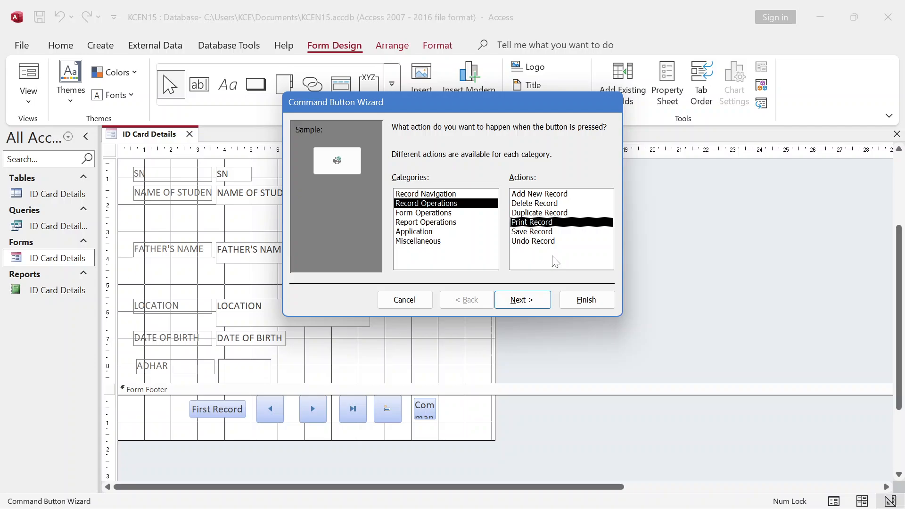
{"action": "left_click", "coordinate": [539, 302]}
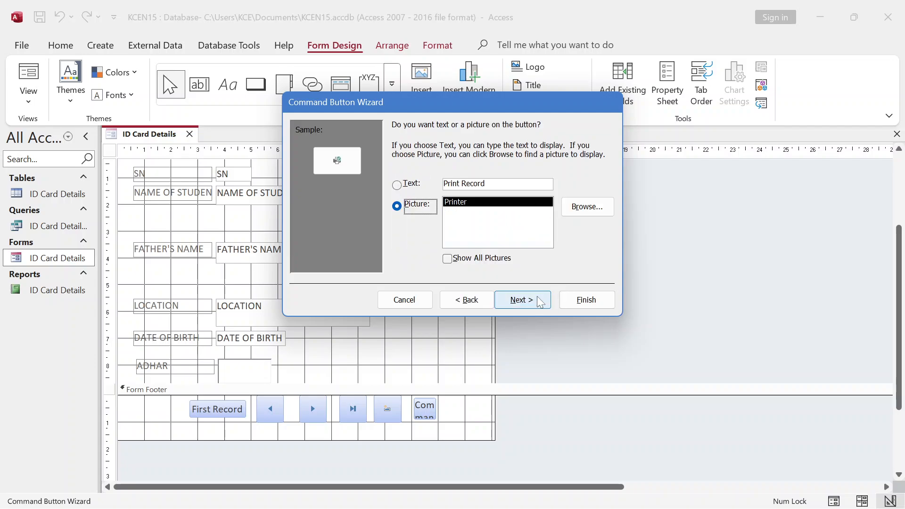
{"action": "left_click", "coordinate": [571, 304]}
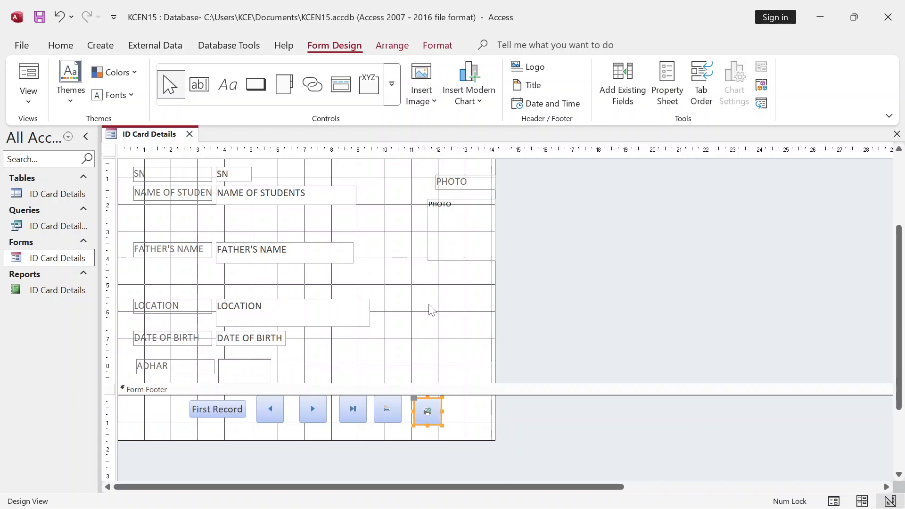
{"action": "left_click", "coordinate": [190, 134]}
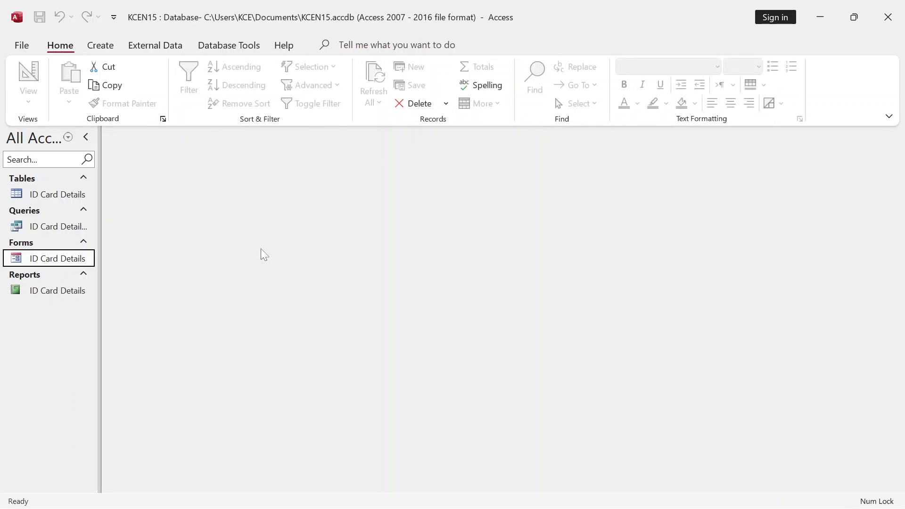
{"action": "right_click", "coordinate": [45, 260]}
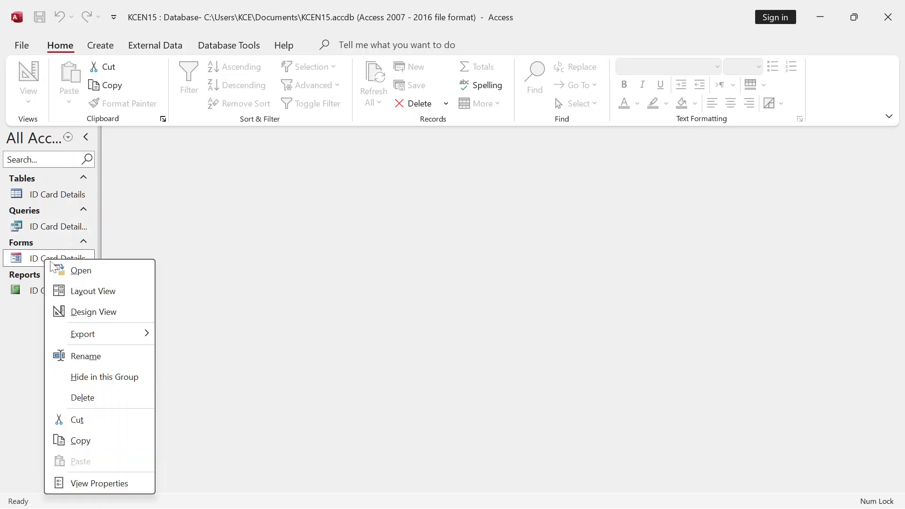
{"action": "left_click", "coordinate": [85, 313]}
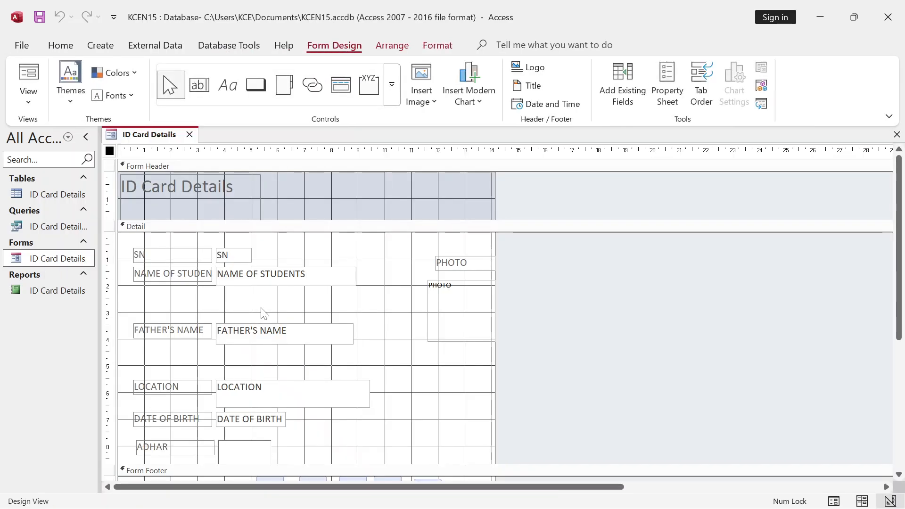
{"action": "left_click", "coordinate": [190, 135]}
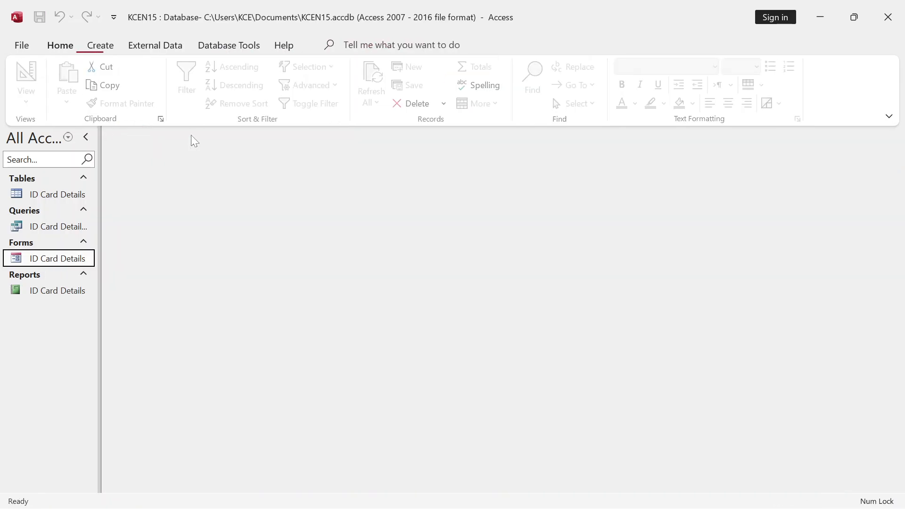
- Open the form in Form View, step forward five records, then back three
{"action": "double_click", "coordinate": [75, 263]}
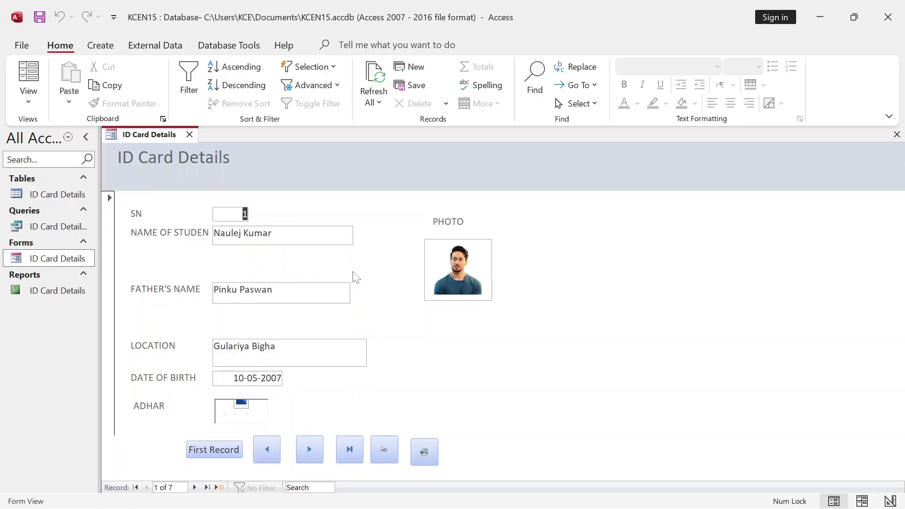
{"action": "left_click", "coordinate": [304, 448]}
{"action": "left_click", "coordinate": [305, 448]}
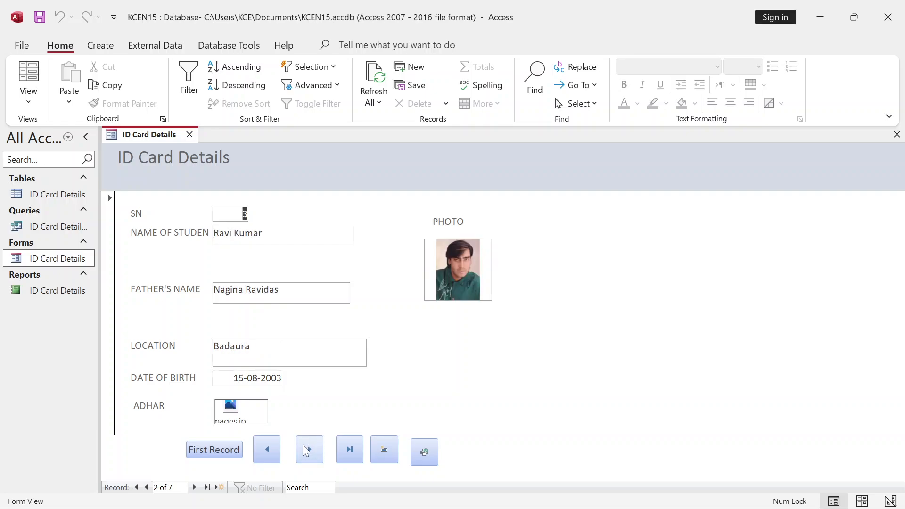
{"action": "left_click", "coordinate": [306, 449]}
{"action": "left_click", "coordinate": [305, 445]}
{"action": "left_click", "coordinate": [307, 443]}
{"action": "left_click", "coordinate": [276, 446]}
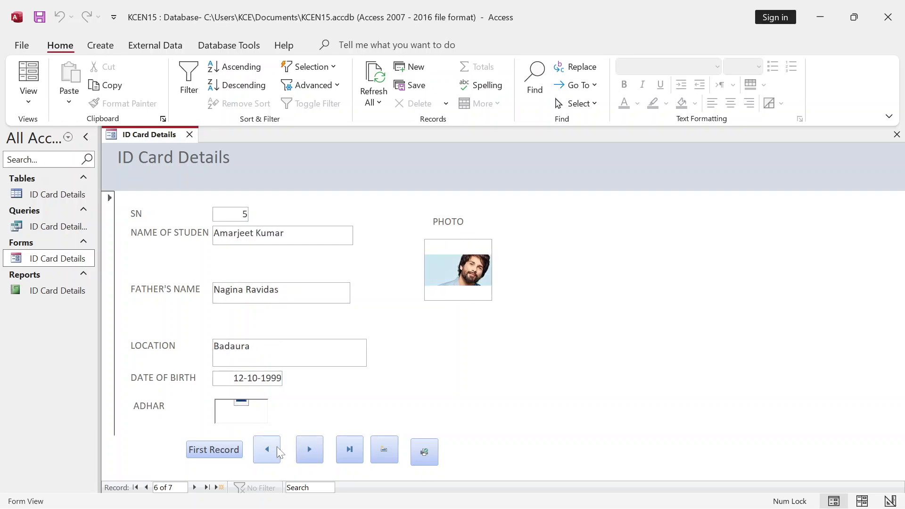
{"action": "left_click", "coordinate": [274, 446]}
{"action": "left_click", "coordinate": [273, 445]}
- Test the Last and Add Record buttons, return to record 6, and start printing it
{"action": "left_click", "coordinate": [347, 452]}
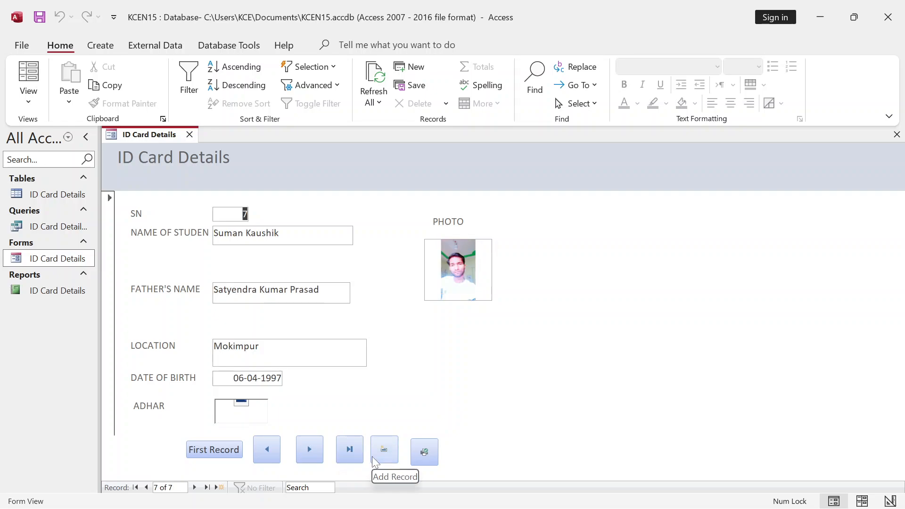
{"action": "left_click", "coordinate": [384, 452]}
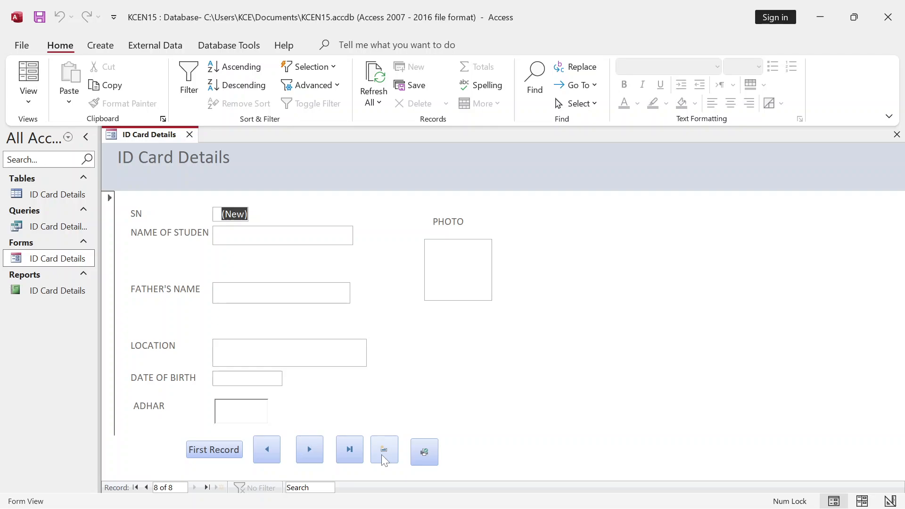
{"action": "left_click", "coordinate": [267, 450]}
{"action": "left_click", "coordinate": [267, 450]}
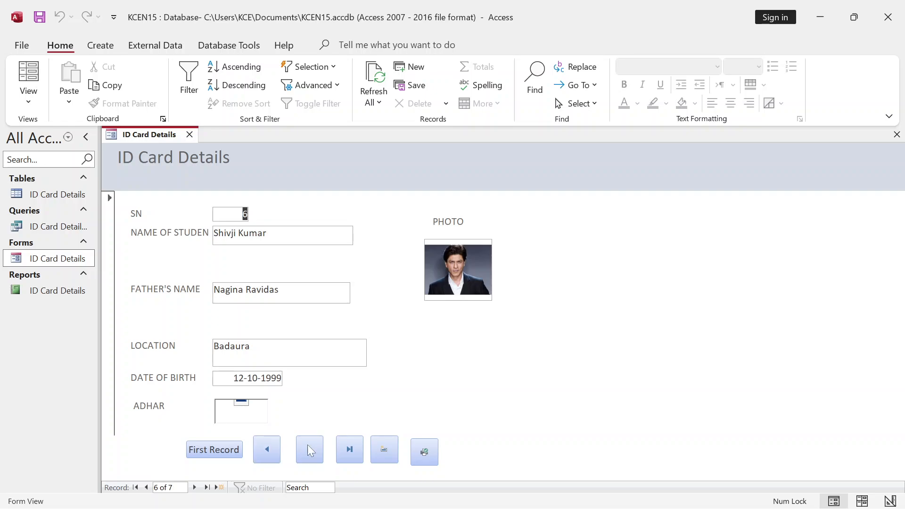
{"action": "left_click", "coordinate": [425, 452]}
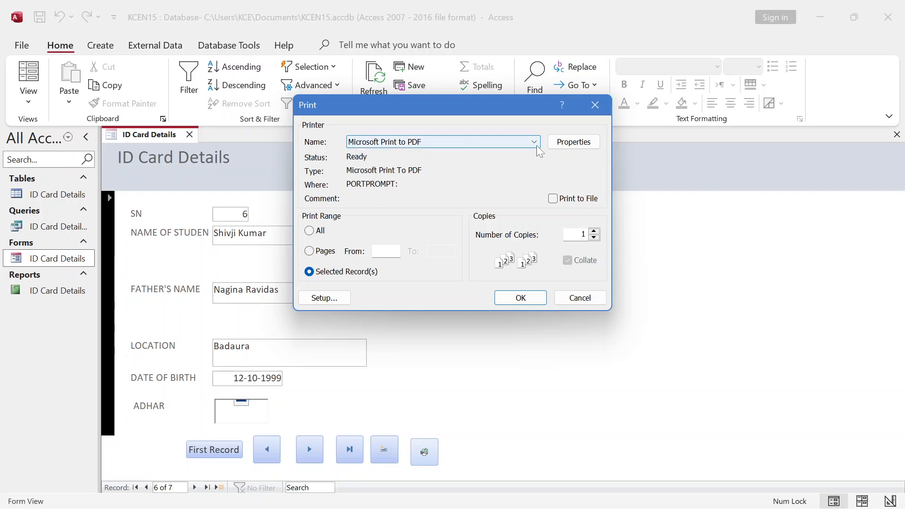
- Confirm Microsoft Print to PDF as the printer, then close the Print dialog without printing
{"action": "left_click", "coordinate": [534, 143]}
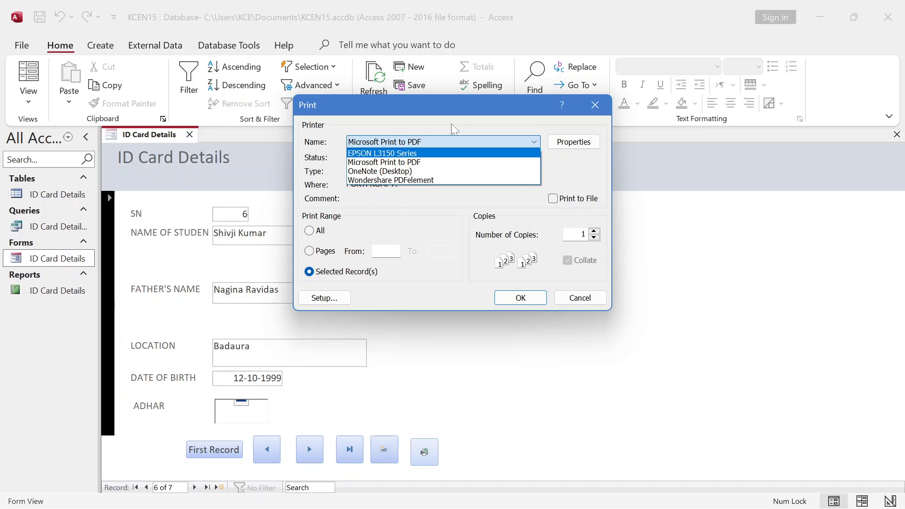
{"action": "left_click", "coordinate": [595, 104]}
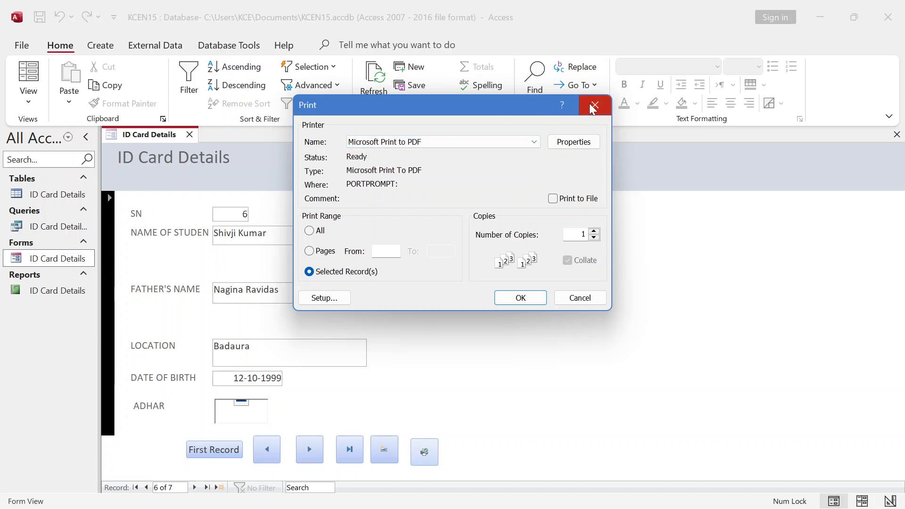
{"action": "left_click", "coordinate": [592, 106]}
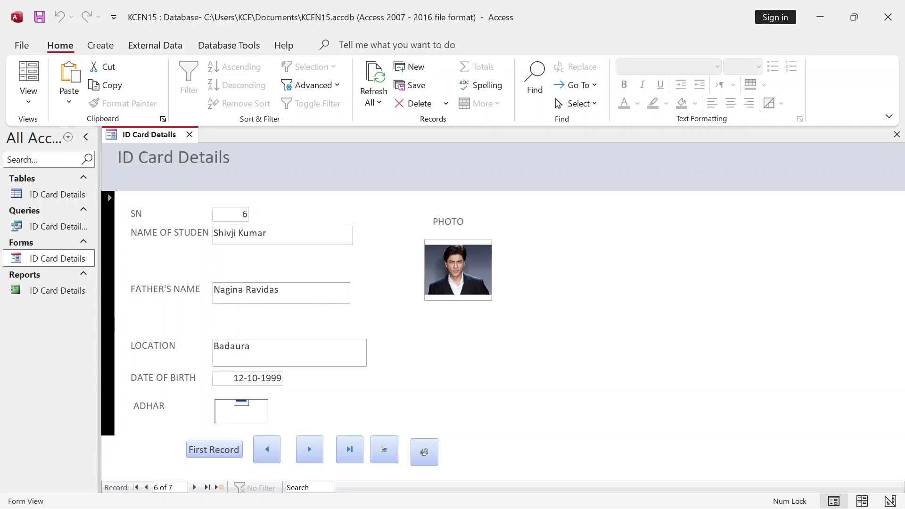
- Close the ID Card Details form and exit Microsoft Access
{"action": "left_click", "coordinate": [189, 135]}
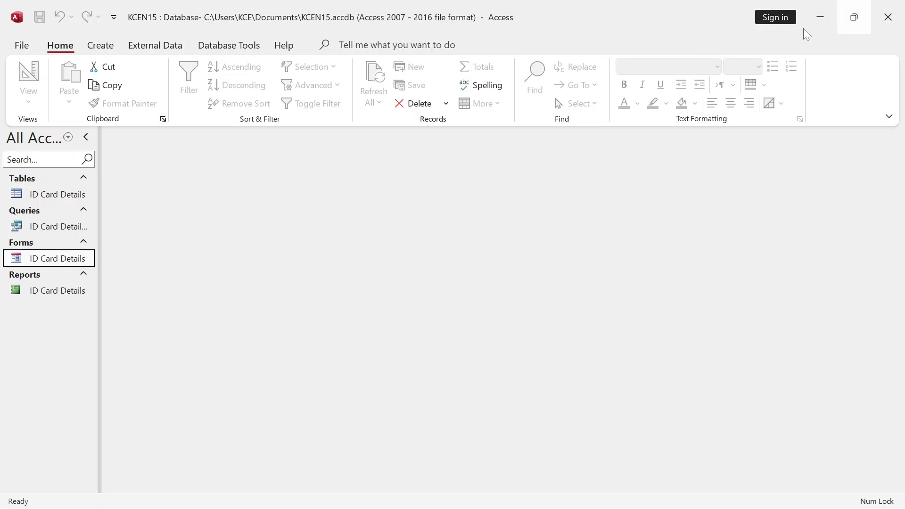
{"action": "left_click", "coordinate": [899, 19]}
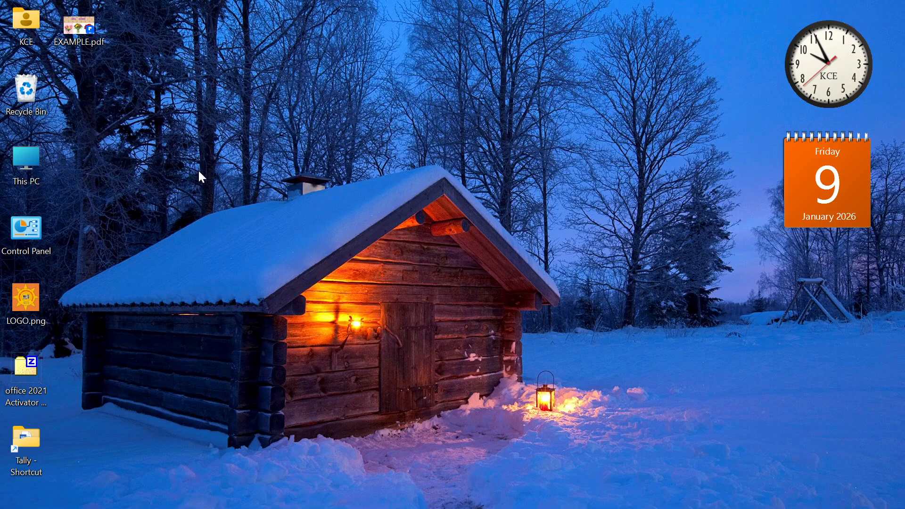